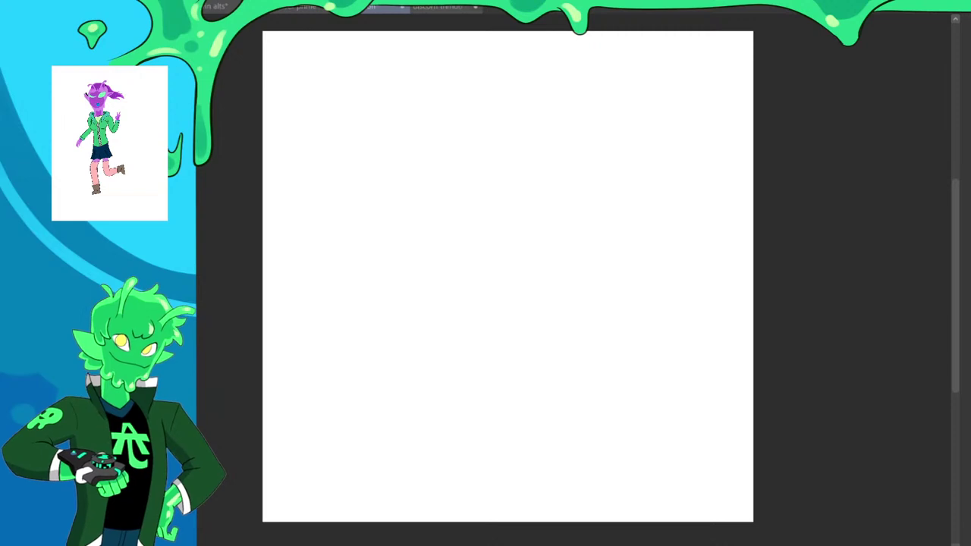
pyautogui.scroll(-2, 416, 185)
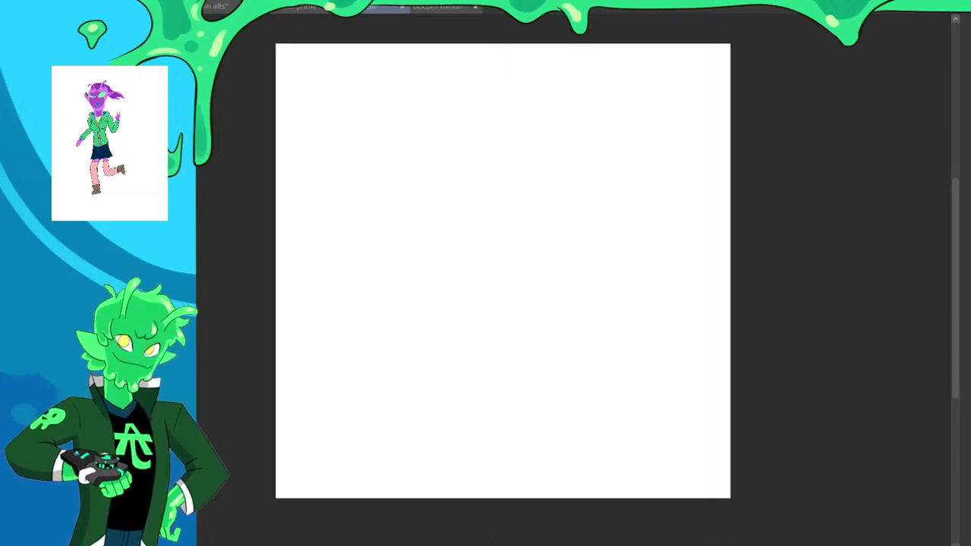
pyautogui.scroll(2, 412, 182)
pyautogui.moveTo(403, 156)
pyautogui.mouseDown()
pyautogui.moveTo(412, 213)
pyautogui.moveTo(505, 254)
pyautogui.mouseUp()
pyautogui.hotkey('ctrl', 'z')
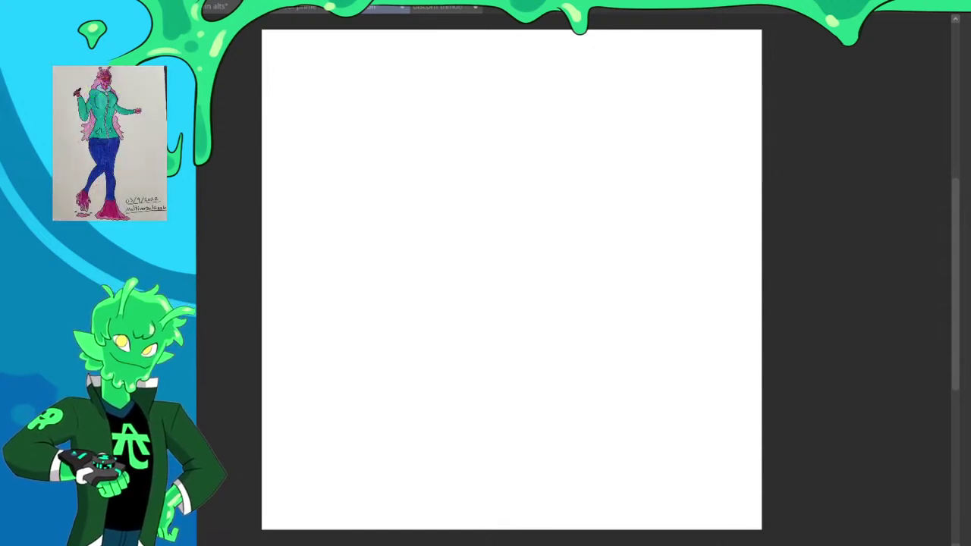
pyautogui.scroll(-3, 557, 298)
pyautogui.scroll(2, 526, 278)
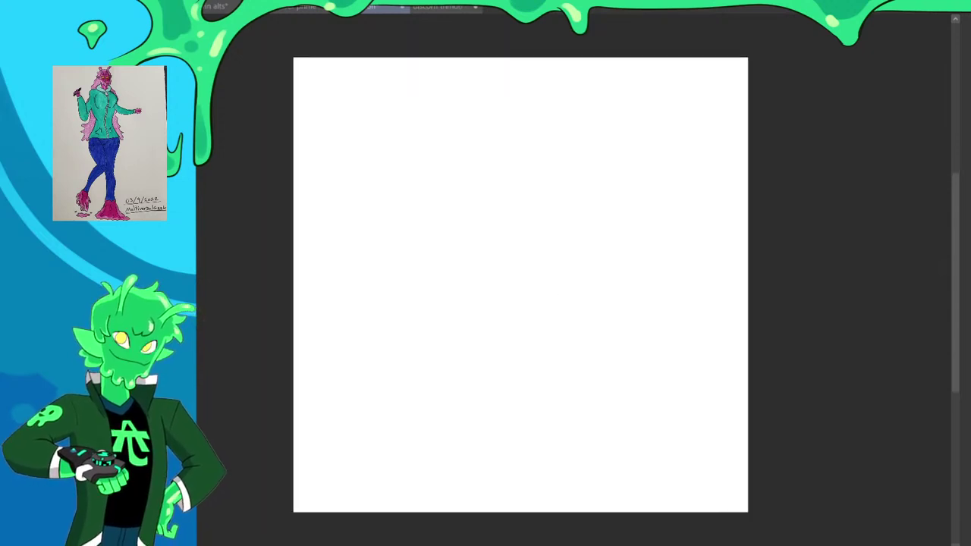
pyautogui.scroll(-2, 439, 212)
pyautogui.scroll(2, 467, 231)
pyautogui.moveTo(500, 170); pyautogui.dragTo(531, 243)
pyautogui.hotkey('ctrl', 'z')
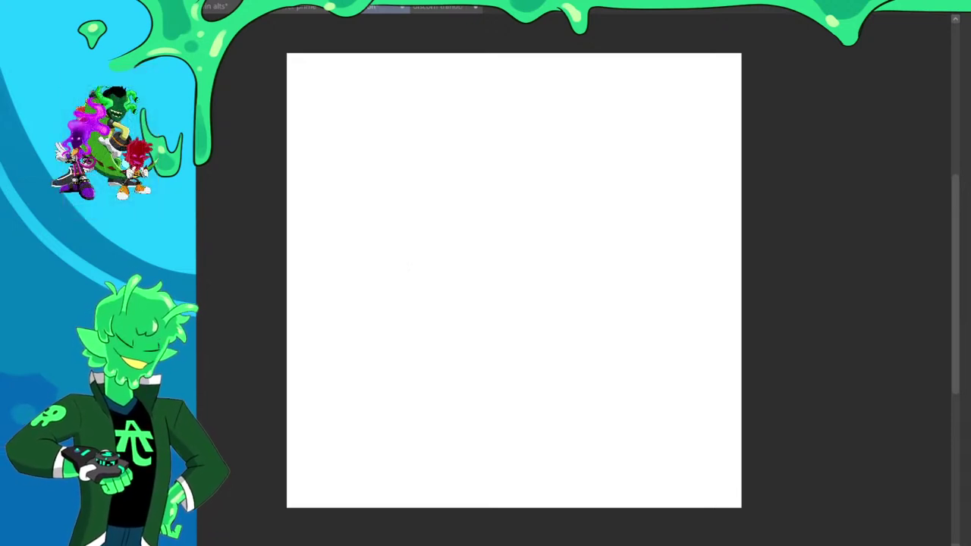
pyautogui.scroll(1, 646, 210)
pyautogui.scroll(-1, 695, 114)
pyautogui.scroll(1, 518, 275)
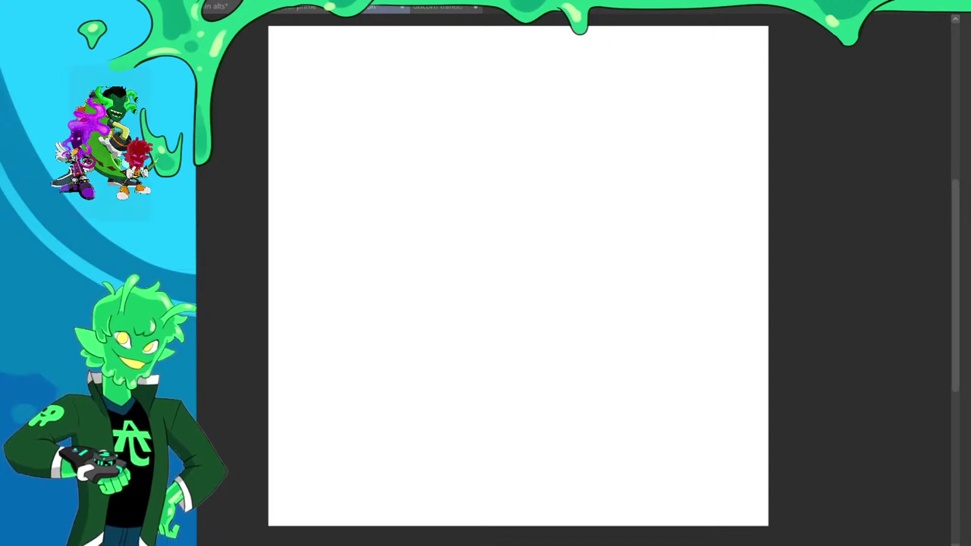
pyautogui.scroll(-1, 512, 280)
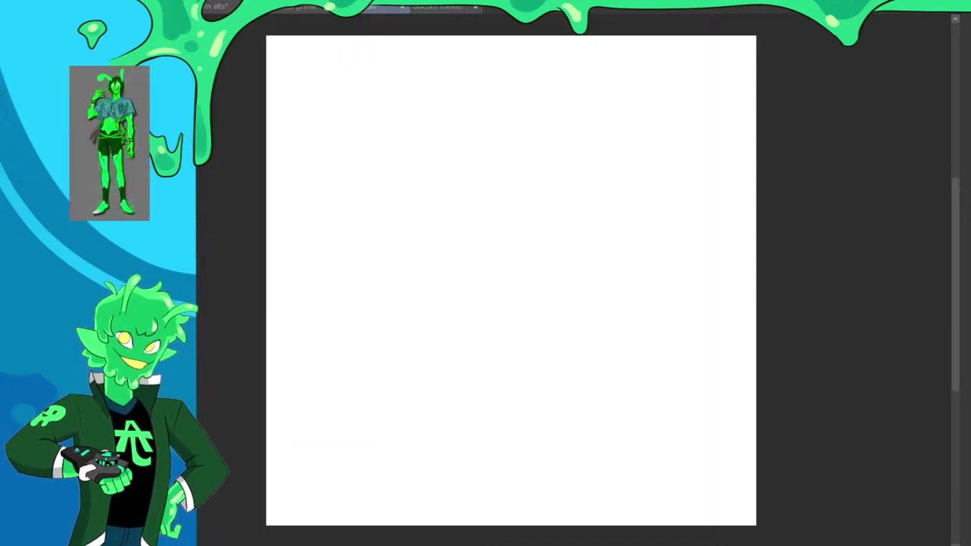
pyautogui.moveTo(434, 184)
pyautogui.mouseDown()
pyautogui.moveTo(429, 234)
pyautogui.moveTo(518, 275)
pyautogui.moveTo(543, 302)
pyautogui.mouseUp()
pyautogui.hotkey('ctrl', 'z')
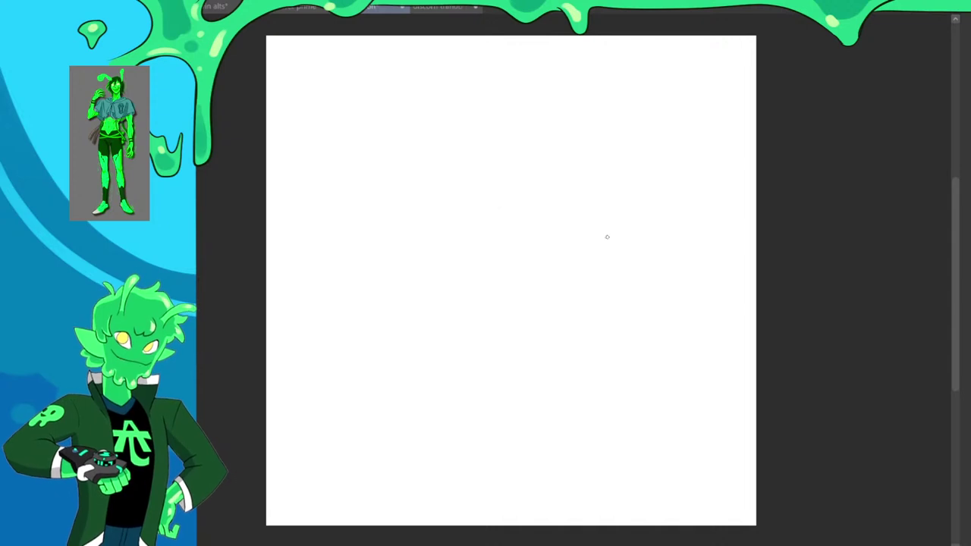
pyautogui.scroll(-2, 639, 226)
pyautogui.scroll(1, 639, 225)
pyautogui.scroll(-1, 534, 200)
pyautogui.scroll(1, 494, 153)
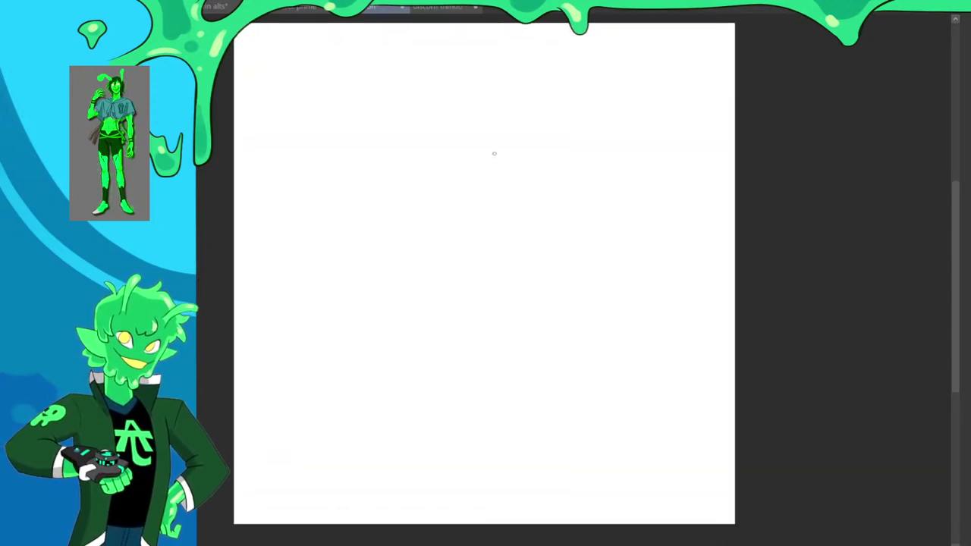
pyautogui.scroll(-2, 432, 182)
pyautogui.scroll(1, 456, 189)
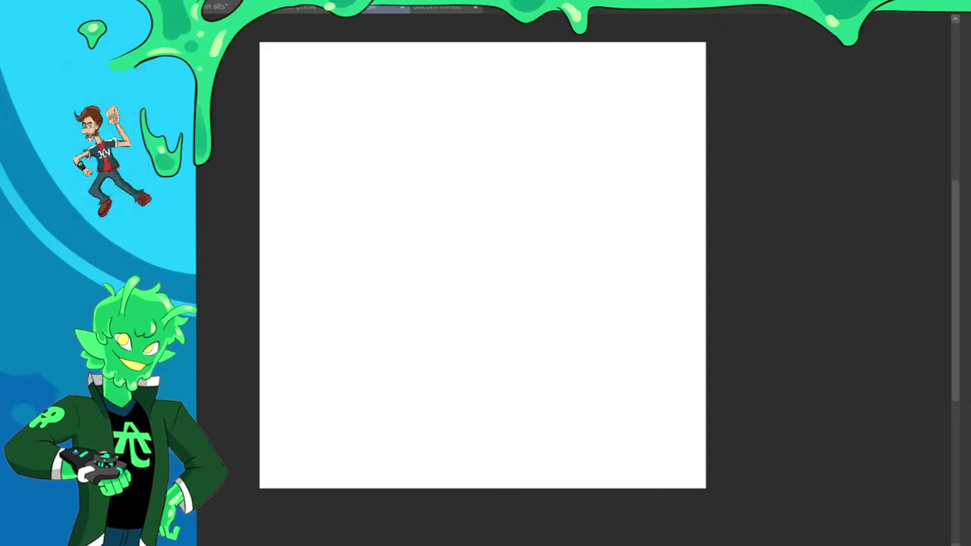
# Try sketching a large ellipse across the upper half of the blank canvas
pyautogui.moveTo(542, 110)
pyautogui.mouseDown()
pyautogui.moveTo(503, 108)
pyautogui.moveTo(564, 293)
pyautogui.moveTo(396, 115)
pyautogui.mouseUp()
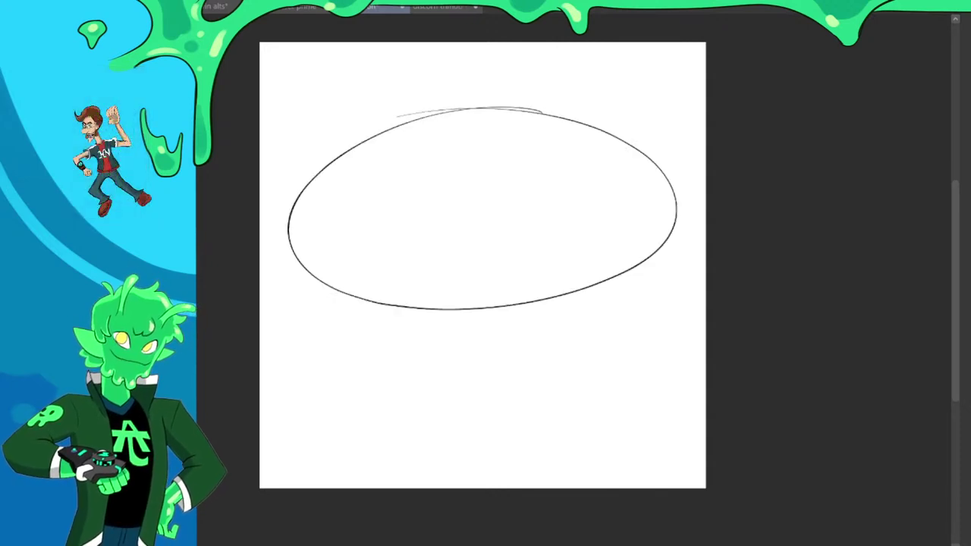
pyautogui.hotkey('ctrl', 'z')
pyautogui.moveTo(487, 120)
pyautogui.mouseDown()
pyautogui.moveTo(309, 196)
pyautogui.moveTo(506, 347)
pyautogui.moveTo(575, 118)
pyautogui.moveTo(359, 117)
pyautogui.mouseUp()
pyautogui.hotkey('ctrl', 'z')
pyautogui.moveTo(575, 148)
pyautogui.mouseDown()
pyautogui.moveTo(342, 184)
pyautogui.moveTo(386, 360)
pyautogui.moveTo(674, 230)
pyautogui.moveTo(453, 134)
pyautogui.mouseUp()
pyautogui.moveTo(574, 143)
pyautogui.mouseDown()
pyautogui.moveTo(356, 167)
pyautogui.moveTo(313, 191)
pyautogui.moveTo(477, 155)
pyautogui.mouseUp()
pyautogui.hotkey('ctrl', 'z')
pyautogui.hotkey('ctrl', 'z')
pyautogui.hotkey('ctrl', 'z')
# Sketch a wide, flat ellipse across the lower part of the canvas as the puddle outline
pyautogui.moveTo(560, 377); pyautogui.dragTo(633, 325)
pyautogui.hotkey('ctrl', 'z')
pyautogui.moveTo(602, 367)
pyautogui.mouseDown()
pyautogui.moveTo(541, 296)
pyautogui.moveTo(683, 311)
pyautogui.mouseUp()
pyautogui.hotkey('ctrl', 'z')
pyautogui.moveTo(581, 390)
pyautogui.mouseDown()
pyautogui.moveTo(303, 329)
pyautogui.moveTo(705, 342)
pyautogui.moveTo(607, 372)
pyautogui.moveTo(511, 378)
pyautogui.mouseUp()
pyautogui.hotkey('ctrl', 'z')
pyautogui.moveTo(621, 333)
pyautogui.mouseDown()
pyautogui.moveTo(502, 325)
pyautogui.moveTo(671, 345)
pyautogui.moveTo(436, 324)
pyautogui.moveTo(310, 352)
pyautogui.moveTo(310, 388)
pyautogui.mouseUp()
pyautogui.moveTo(320, 375)
pyautogui.mouseDown()
pyautogui.moveTo(380, 386)
pyautogui.moveTo(584, 383)
pyautogui.mouseUp()
pyautogui.moveTo(479, 396); pyautogui.dragTo(668, 368)
pyautogui.moveTo(612, 383); pyautogui.dragTo(611, 428)
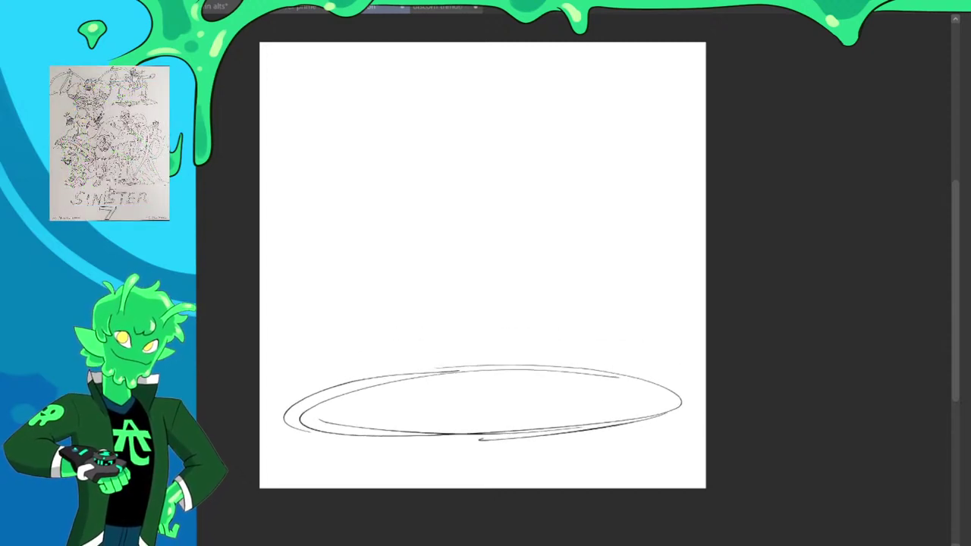
# Try sketching the arm's left edge rising from the puddle and the upright thumb above it
pyautogui.moveTo(441, 414)
pyautogui.mouseDown()
pyautogui.moveTo(442, 369)
pyautogui.moveTo(444, 431)
pyautogui.moveTo(448, 316)
pyautogui.moveTo(441, 415)
pyautogui.moveTo(446, 357)
pyautogui.mouseUp()
pyautogui.hotkey('ctrl', 'z')
pyautogui.moveTo(444, 407); pyautogui.dragTo(447, 307)
pyautogui.moveTo(448, 354); pyautogui.dragTo(444, 276)
pyautogui.moveTo(447, 328); pyautogui.dragTo(437, 293)
pyautogui.hotkey('ctrl', 'z')
pyautogui.hotkey('ctrl', 'z')
pyautogui.moveTo(448, 360); pyautogui.dragTo(442, 293)
pyautogui.moveTo(444, 298)
pyautogui.mouseDown()
pyautogui.moveTo(402, 257)
pyautogui.moveTo(414, 219)
pyautogui.mouseUp()
pyautogui.moveTo(410, 238)
pyautogui.mouseDown()
pyautogui.moveTo(420, 209)
pyautogui.moveTo(407, 175)
pyautogui.mouseUp()
pyautogui.hotkey('ctrl', 'z')
pyautogui.hotkey('ctrl', 'z')
# Try sketching the outline of the curled fist and its finger lines beside the thumb
pyautogui.moveTo(404, 259)
pyautogui.mouseDown()
pyautogui.moveTo(404, 219)
pyautogui.moveTo(413, 222)
pyautogui.moveTo(424, 180)
pyautogui.moveTo(445, 247)
pyautogui.moveTo(472, 254)
pyautogui.moveTo(471, 192)
pyautogui.mouseUp()
pyautogui.moveTo(471, 192)
pyautogui.mouseDown()
pyautogui.moveTo(497, 192)
pyautogui.moveTo(548, 234)
pyautogui.moveTo(537, 304)
pyautogui.mouseUp()
pyautogui.moveTo(551, 240); pyautogui.dragTo(535, 318)
pyautogui.hotkey('ctrl', 'z')
pyautogui.hotkey('ctrl', 'z')
pyautogui.moveTo(550, 250); pyautogui.dragTo(532, 312)
pyautogui.moveTo(535, 306); pyautogui.dragTo(517, 319)
pyautogui.moveTo(483, 266)
pyautogui.mouseDown()
pyautogui.moveTo(488, 296)
pyautogui.moveTo(531, 268)
pyautogui.mouseUp()
pyautogui.moveTo(501, 288); pyautogui.dragTo(535, 269)
# Try sketching the wrist, the flaring arm sides and short detail lines above the puddle
pyautogui.moveTo(445, 304)
pyautogui.mouseDown()
pyautogui.moveTo(531, 314)
pyautogui.moveTo(506, 332)
pyautogui.moveTo(523, 319)
pyautogui.moveTo(510, 357)
pyautogui.moveTo(450, 357)
pyautogui.moveTo(505, 355)
pyautogui.mouseUp()
pyautogui.hotkey('ctrl', 'z')
pyautogui.moveTo(437, 338); pyautogui.dragTo(420, 451)
pyautogui.hotkey('ctrl', 'z')
pyautogui.moveTo(434, 347); pyautogui.dragTo(427, 447)
pyautogui.moveTo(523, 358); pyautogui.dragTo(533, 436)
pyautogui.moveTo(442, 311); pyautogui.dragTo(446, 366)
pyautogui.moveTo(457, 327)
pyautogui.mouseDown()
pyautogui.moveTo(459, 361)
pyautogui.moveTo(480, 365)
pyautogui.mouseUp()
pyautogui.moveTo(501, 329); pyautogui.dragTo(500, 358)
pyautogui.moveTo(514, 337); pyautogui.dragTo(515, 350)
pyautogui.moveTo(464, 215)
pyautogui.mouseDown()
pyautogui.moveTo(462, 144)
pyautogui.moveTo(481, 107)
pyautogui.mouseUp()
# Undo all strokes of the hand and arm sketch, keeping only the puddle ellipse
pyautogui.hotkey('ctrl', 'z')
pyautogui.hotkey('ctrl', 'z')
pyautogui.hotkey('ctrl', 'z')
pyautogui.hotkey('ctrl', 'z')
pyautogui.hotkey('ctrl', 'z')
pyautogui.hotkey('ctrl', 'z')
pyautogui.hotkey('ctrl', 'z')
pyautogui.hotkey('ctrl', 'z')
pyautogui.hotkey('ctrl', 'z')
pyautogui.hotkey('ctrl', 'z')
pyautogui.hotkey('ctrl', 'z')
pyautogui.hotkey('ctrl', 'z')
pyautogui.hotkey('ctrl', 'z')
pyautogui.hotkey('ctrl', 'z')
pyautogui.hotkey('ctrl', 'z')
pyautogui.hotkey('ctrl', 'z')
pyautogui.hotkey('ctrl', 'z')
pyautogui.hotkey('ctrl', 'z')
pyautogui.hotkey('ctrl', 'z')
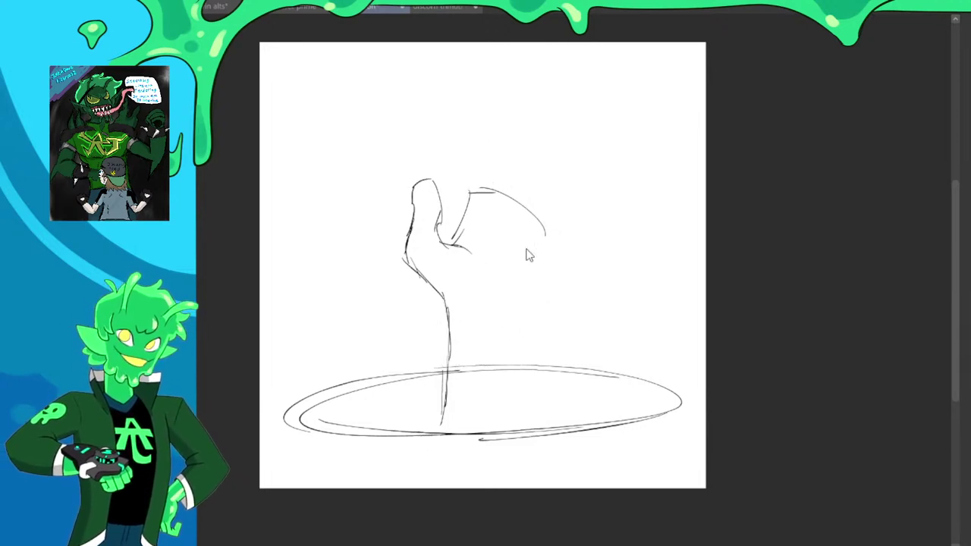
pyautogui.scroll(-2, 520, 282)
pyautogui.scroll(1, 581, 287)
pyautogui.hotkey('ctrl', 'z')
pyautogui.hotkey('ctrl', 'z')
pyautogui.hotkey('ctrl', 'z')
pyautogui.hotkey('ctrl', 'z')
pyautogui.hotkey('ctrl', 'z')
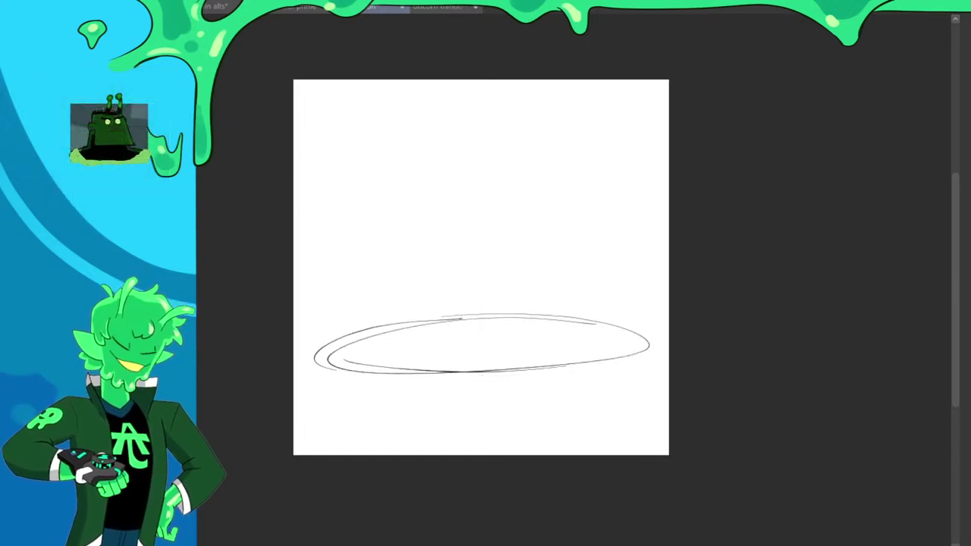
# Erase part of the puddle ellipse's lower edge and sketch a wider ellipse around it reaching the canvas sides
pyautogui.moveTo(326, 373); pyautogui.dragTo(545, 372)
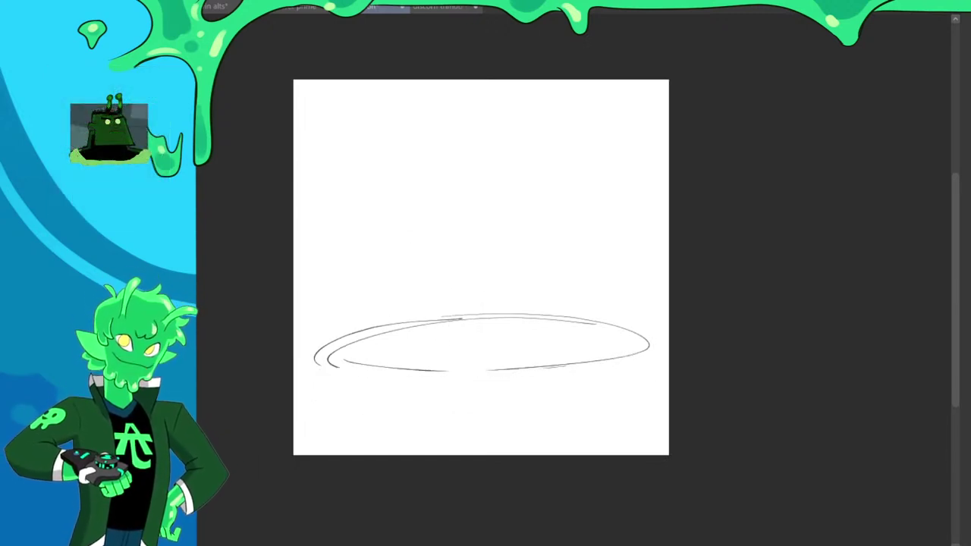
pyautogui.moveTo(480, 303); pyautogui.dragTo(669, 372)
pyautogui.hotkey('ctrl', 'z')
pyautogui.moveTo(558, 307)
pyautogui.mouseDown()
pyautogui.moveTo(581, 373)
pyautogui.moveTo(567, 290)
pyautogui.moveTo(510, 367)
pyautogui.moveTo(670, 368)
pyautogui.mouseUp()
pyautogui.hotkey('ctrl', 'z')
pyautogui.moveTo(424, 287)
pyautogui.mouseDown()
pyautogui.moveTo(424, 334)
pyautogui.moveTo(423, 224)
pyautogui.mouseUp()
pyautogui.hotkey('ctrl', 'z')
pyautogui.moveTo(400, 304)
pyautogui.mouseDown()
pyautogui.moveTo(706, 340)
pyautogui.moveTo(523, 363)
pyautogui.mouseUp()
pyautogui.moveTo(416, 366); pyautogui.dragTo(668, 339)
# Sketch the forearm's left edge as a slightly slanted line rising from the puddle, redoing unsatisfying strokes
pyautogui.moveTo(422, 332); pyautogui.dragTo(420, 235)
pyautogui.hotkey('ctrl', 'z')
pyautogui.hotkey('ctrl', 'z')
pyautogui.moveTo(423, 348); pyautogui.dragTo(423, 258)
pyautogui.hotkey('ctrl', 'z')
pyautogui.moveTo(460, 384); pyautogui.dragTo(454, 430)
pyautogui.moveTo(429, 392); pyautogui.dragTo(436, 314)
pyautogui.moveTo(431, 377); pyautogui.dragTo(445, 274)
pyautogui.hotkey('ctrl', 'z')
pyautogui.hotkey('ctrl', 'z')
pyautogui.moveTo(434, 355); pyautogui.dragTo(440, 238)
pyautogui.hotkey('ctrl', 'z')
# Sketch the back of the hand with a raised thumb and the start of the palm
pyautogui.moveTo(438, 298); pyautogui.dragTo(450, 220)
pyautogui.moveTo(439, 301); pyautogui.dragTo(463, 172)
pyautogui.hotkey('ctrl', 'z')
pyautogui.moveTo(445, 255)
pyautogui.mouseDown()
pyautogui.moveTo(466, 184)
pyautogui.moveTo(491, 165)
pyautogui.moveTo(504, 108)
pyautogui.moveTo(530, 147)
pyautogui.moveTo(513, 183)
pyautogui.moveTo(519, 228)
pyautogui.moveTo(497, 245)
pyautogui.mouseUp()
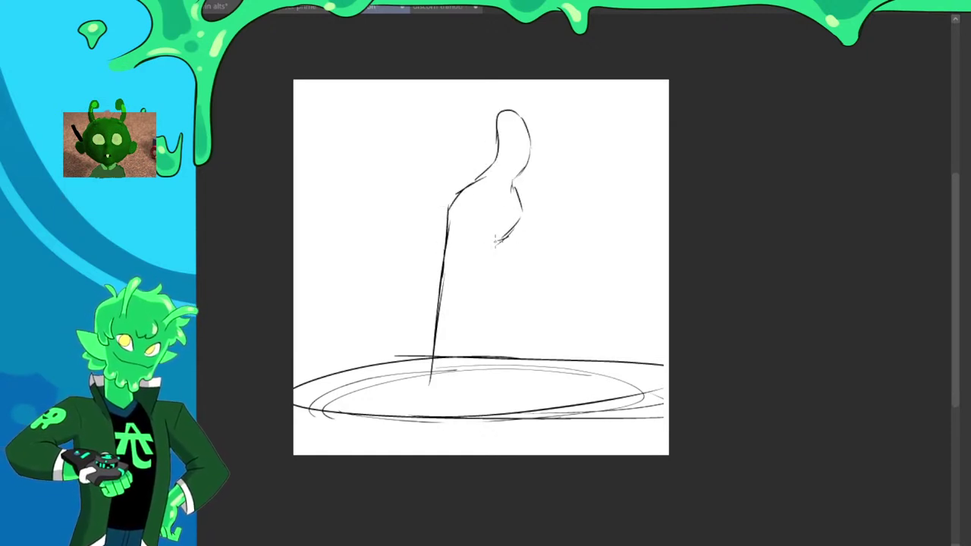
# Sketch four stacked curled fingers beside the palm, with a drip hanging from the lowest one
pyautogui.moveTo(513, 183)
pyautogui.mouseDown()
pyautogui.moveTo(540, 173)
pyautogui.moveTo(571, 188)
pyautogui.moveTo(569, 265)
pyautogui.mouseUp()
pyautogui.moveTo(521, 205)
pyautogui.mouseDown()
pyautogui.moveTo(572, 202)
pyautogui.moveTo(567, 174)
pyautogui.moveTo(549, 171)
pyautogui.moveTo(572, 192)
pyautogui.moveTo(523, 241)
pyautogui.moveTo(544, 246)
pyautogui.mouseUp()
pyautogui.hotkey('ctrl', 'z')
pyautogui.moveTo(550, 246); pyautogui.dragTo(571, 206)
pyautogui.hotkey('ctrl', 'z')
pyautogui.moveTo(520, 236)
pyautogui.mouseDown()
pyautogui.moveTo(564, 235)
pyautogui.moveTo(572, 205)
pyautogui.mouseUp()
pyautogui.moveTo(518, 236)
pyautogui.mouseDown()
pyautogui.moveTo(569, 252)
pyautogui.moveTo(542, 271)
pyautogui.moveTo(559, 290)
pyautogui.moveTo(516, 264)
pyautogui.moveTo(527, 291)
pyautogui.moveTo(560, 295)
pyautogui.moveTo(553, 311)
pyautogui.moveTo(565, 283)
pyautogui.moveTo(484, 264)
pyautogui.mouseUp()
pyautogui.hotkey('ctrl', 'z')
pyautogui.hotkey('ctrl', 'z')
# Sketch the heel of the palm and an angled cuff around the wrist
pyautogui.moveTo(490, 297); pyautogui.dragTo(480, 277)
pyautogui.moveTo(454, 233); pyautogui.dragTo(477, 261)
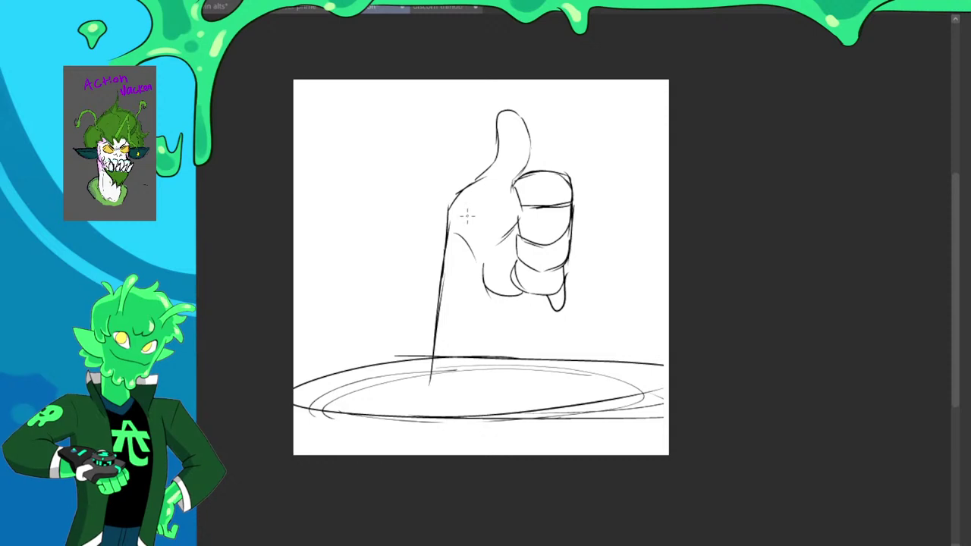
pyautogui.moveTo(444, 223)
pyautogui.mouseDown()
pyautogui.moveTo(485, 285)
pyautogui.moveTo(443, 233)
pyautogui.moveTo(435, 258)
pyautogui.mouseUp()
pyautogui.moveTo(435, 258); pyautogui.dragTo(472, 308)
pyautogui.moveTo(476, 305); pyautogui.dragTo(490, 286)
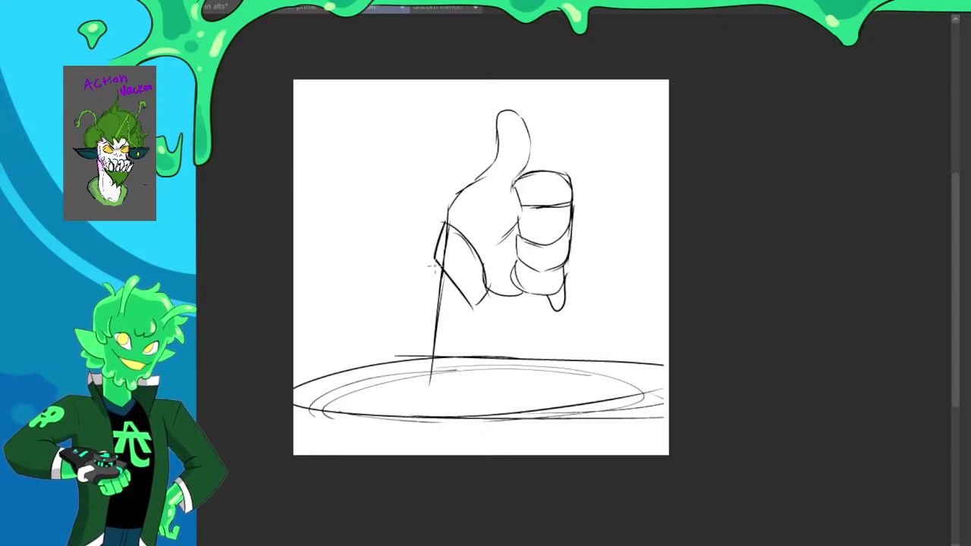
# Sketch two straight sides for the forearm, flaring from the cuff down into the puddle
pyautogui.moveTo(431, 260); pyautogui.dragTo(387, 391)
pyautogui.moveTo(471, 311); pyautogui.dragTo(497, 387)
pyautogui.hotkey('ctrl', 'z')
pyautogui.moveTo(474, 311); pyautogui.dragTo(493, 392)
pyautogui.moveTo(387, 391)
pyautogui.mouseDown()
pyautogui.moveTo(426, 336)
pyautogui.moveTo(446, 395)
pyautogui.mouseUp()
pyautogui.hotkey('ctrl', 'z')
pyautogui.hotkey('ctrl', 'z')
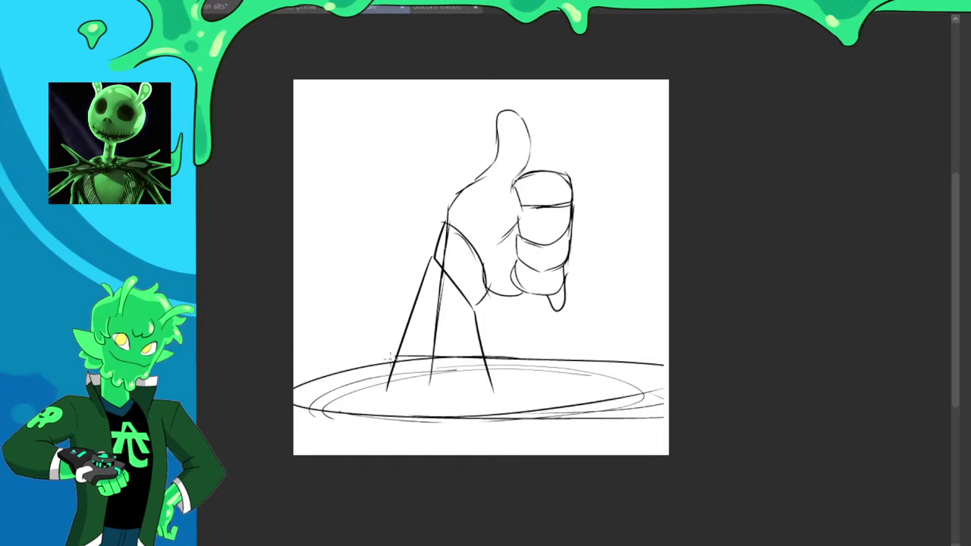
# Sketch slime drips and two bubbles around the arm's base, and add a lower outer rim to the puddle
pyautogui.moveTo(401, 339)
pyautogui.mouseDown()
pyautogui.moveTo(360, 392)
pyautogui.moveTo(434, 379)
pyautogui.moveTo(444, 328)
pyautogui.moveTo(479, 389)
pyautogui.moveTo(481, 345)
pyautogui.moveTo(532, 384)
pyautogui.moveTo(606, 383)
pyautogui.mouseUp()
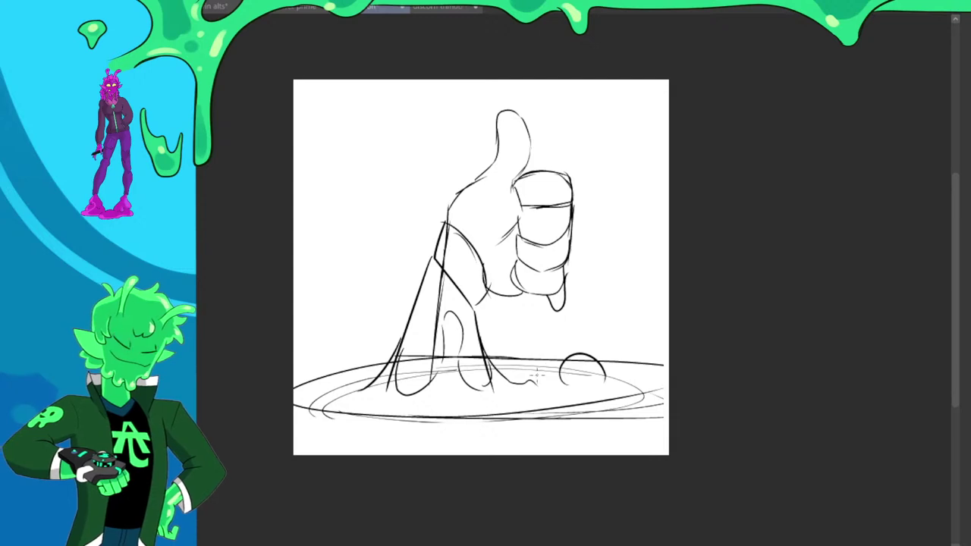
pyautogui.moveTo(536, 376); pyautogui.dragTo(555, 375)
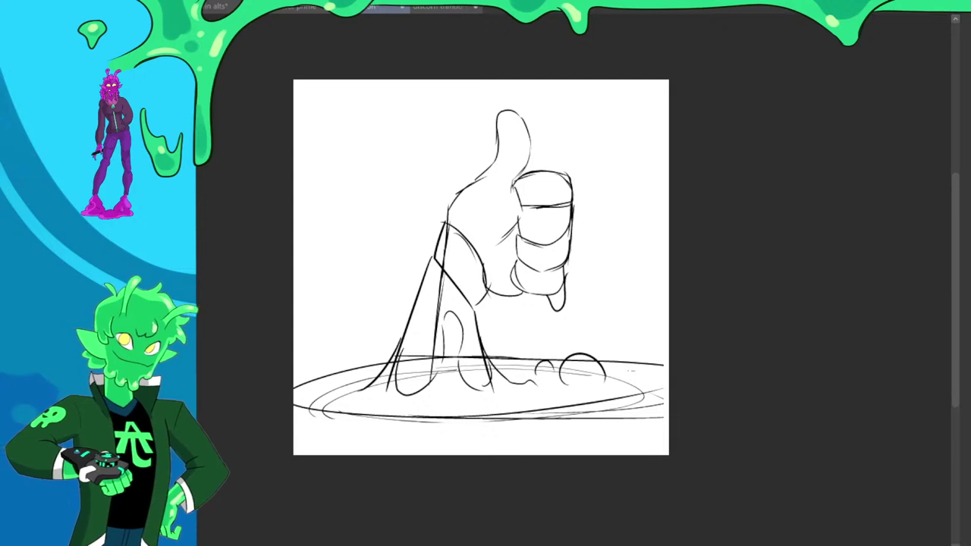
pyautogui.moveTo(292, 426); pyautogui.dragTo(633, 435)
pyautogui.moveTo(295, 389); pyautogui.dragTo(358, 360)
# Reinforce the thumb's outline and draw three small floating droplets on either side of the arm
pyautogui.moveTo(522, 128)
pyautogui.mouseDown()
pyautogui.moveTo(531, 139)
pyautogui.moveTo(510, 111)
pyautogui.moveTo(484, 180)
pyautogui.mouseUp()
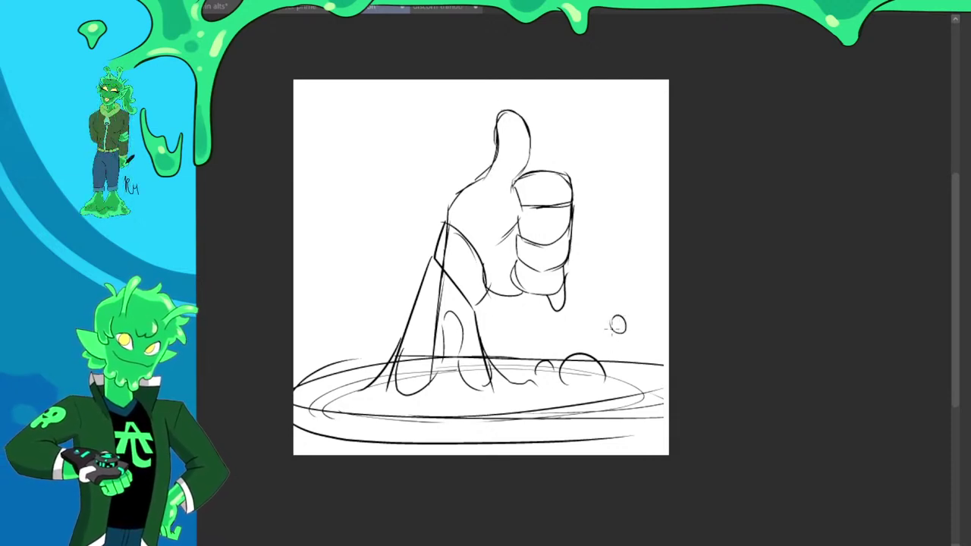
pyautogui.moveTo(358, 280); pyautogui.dragTo(375, 288)
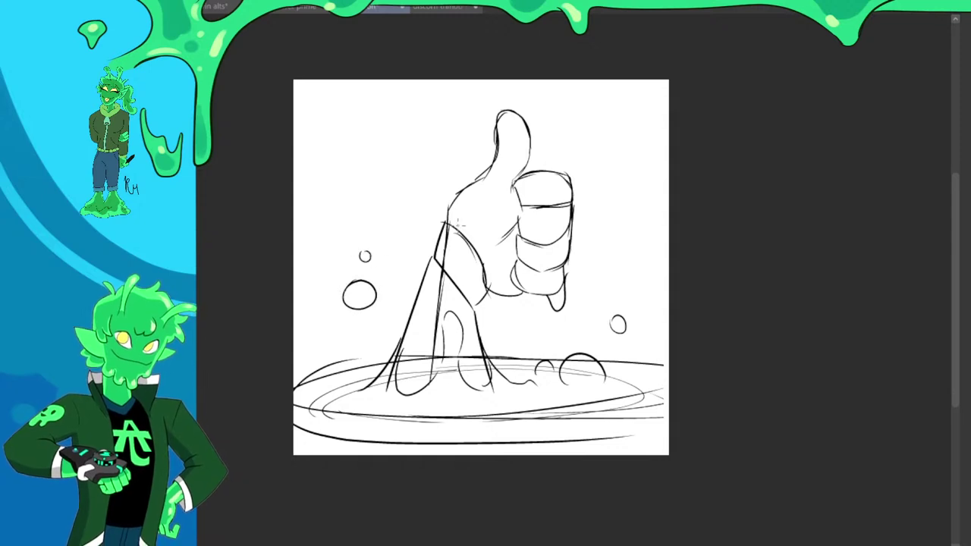
pyautogui.moveTo(362, 245); pyautogui.dragTo(361, 246)
# Strengthen the puddle's rim with darker curves and extend its lower edge to the canvas side
pyautogui.moveTo(588, 422); pyautogui.dragTo(667, 392)
pyautogui.moveTo(610, 413); pyautogui.dragTo(669, 387)
pyautogui.moveTo(349, 368); pyautogui.dragTo(314, 373)
pyautogui.moveTo(387, 359); pyautogui.dragTo(294, 377)
pyautogui.moveTo(339, 364)
pyautogui.mouseDown()
pyautogui.moveTo(294, 380)
pyautogui.moveTo(474, 417)
pyautogui.moveTo(655, 387)
pyautogui.mouseUp()
pyautogui.moveTo(294, 434); pyautogui.dragTo(669, 422)
pyautogui.hotkey('ctrl', 'z')
pyautogui.moveTo(361, 437); pyautogui.dragTo(669, 422)
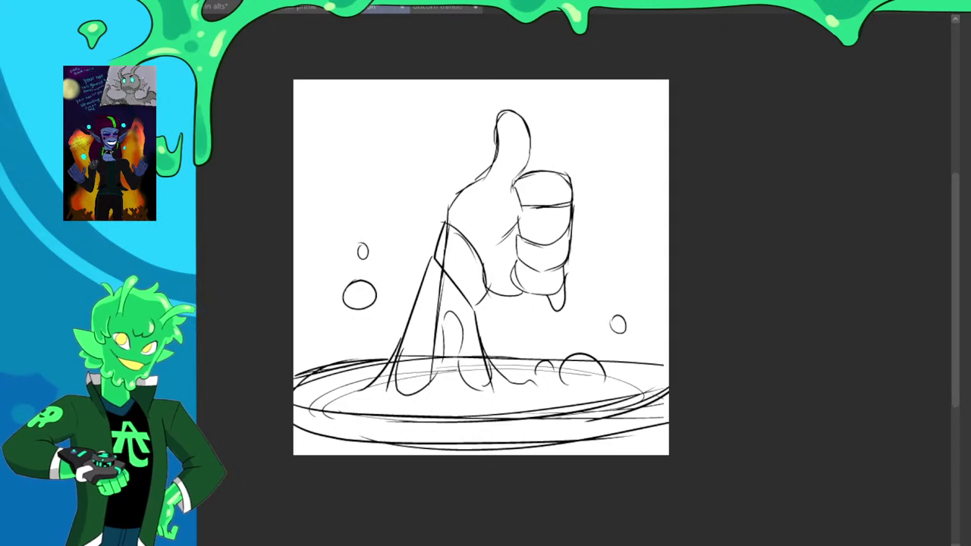
# Erase the stray construction lines inside the sleeve and darken the outlines of the slime drips and the gap between them
pyautogui.hotkey('ctrl', '+')
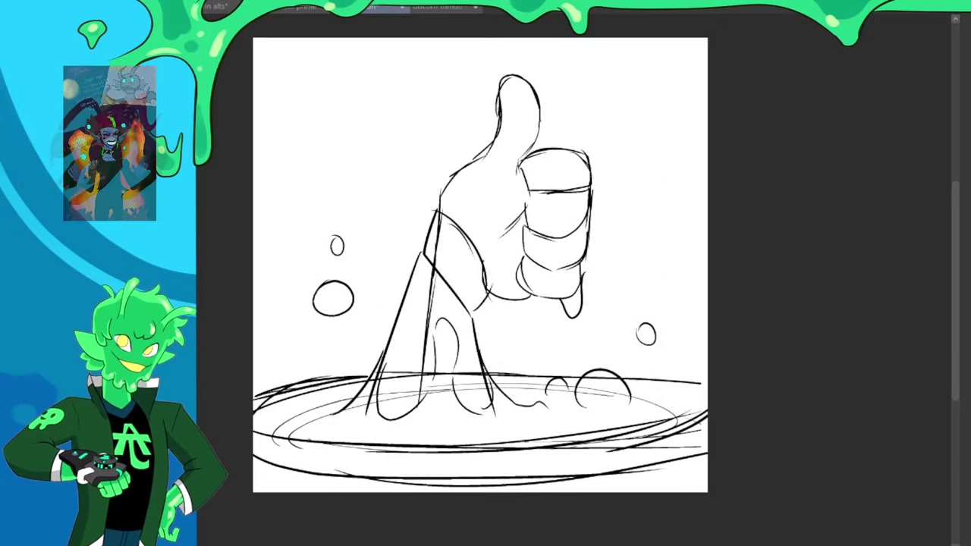
pyautogui.moveTo(439, 217)
pyautogui.mouseDown()
pyautogui.moveTo(388, 381)
pyautogui.moveTo(570, 282)
pyautogui.moveTo(396, 357)
pyautogui.moveTo(391, 388)
pyautogui.moveTo(419, 382)
pyautogui.moveTo(421, 306)
pyautogui.moveTo(421, 376)
pyautogui.moveTo(427, 287)
pyautogui.moveTo(402, 370)
pyautogui.moveTo(416, 382)
pyautogui.moveTo(439, 359)
pyautogui.moveTo(469, 392)
pyautogui.moveTo(478, 390)
pyautogui.moveTo(474, 359)
pyautogui.moveTo(478, 391)
pyautogui.mouseUp()
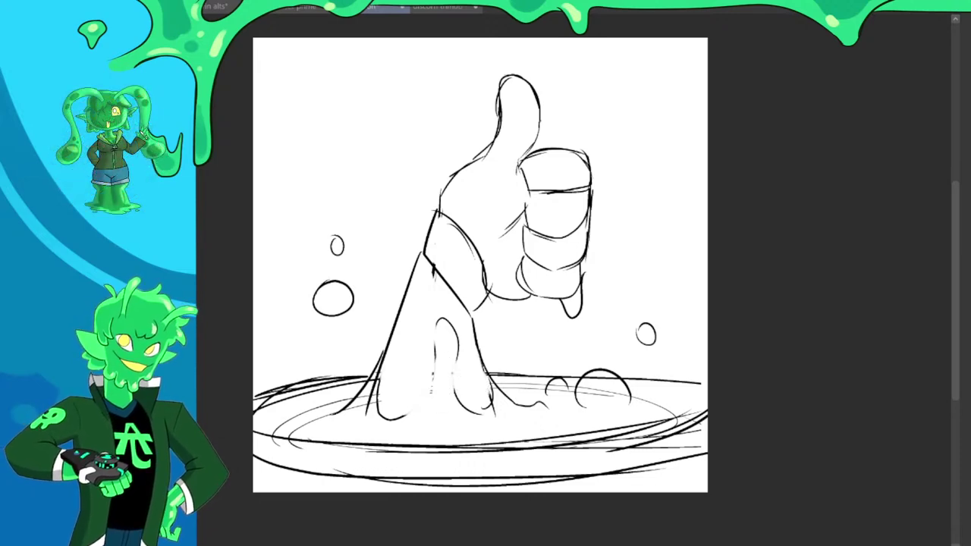
pyautogui.moveTo(403, 407)
pyautogui.mouseDown()
pyautogui.moveTo(425, 402)
pyautogui.moveTo(433, 338)
pyautogui.moveTo(459, 327)
pyautogui.moveTo(465, 413)
pyautogui.mouseUp()
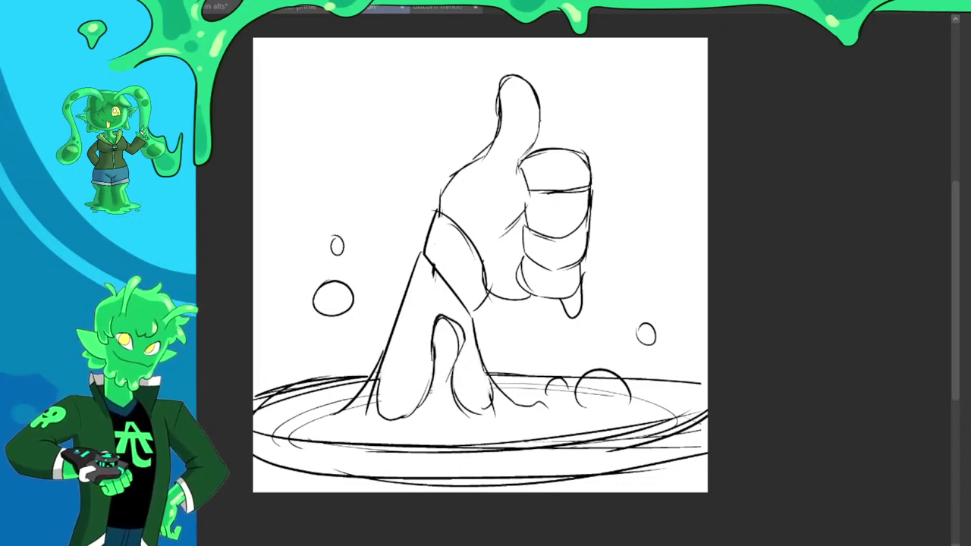
pyautogui.moveTo(377, 375)
pyautogui.mouseDown()
pyautogui.moveTo(368, 412)
pyautogui.moveTo(338, 413)
pyautogui.mouseUp()
pyautogui.moveTo(384, 355)
pyautogui.mouseDown()
pyautogui.moveTo(402, 417)
pyautogui.moveTo(437, 346)
pyautogui.moveTo(466, 337)
pyautogui.moveTo(492, 407)
pyautogui.moveTo(488, 370)
pyautogui.moveTo(523, 405)
pyautogui.moveTo(570, 389)
pyautogui.mouseUp()
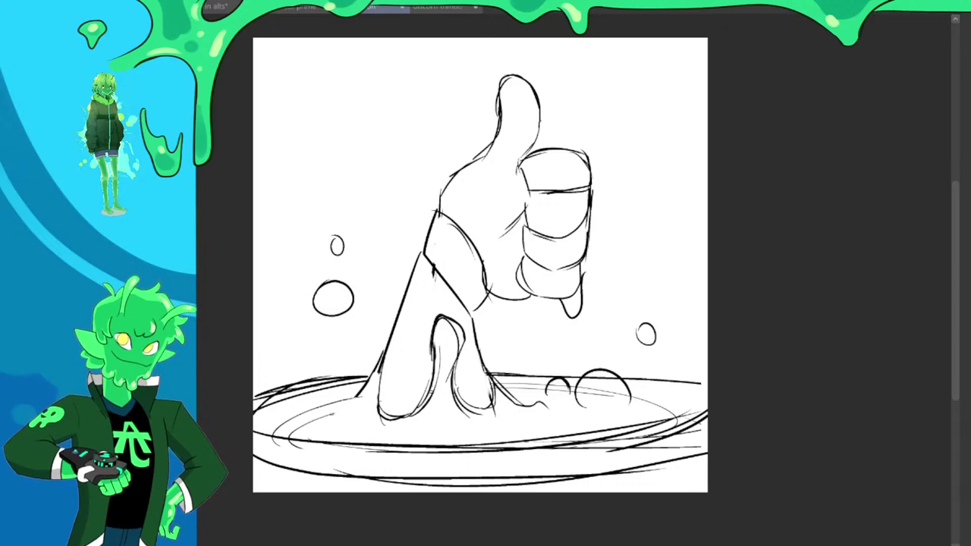
# Sketch a half-submerged bubble in the puddle to the left of the arm's base
pyautogui.moveTo(349, 407)
pyautogui.mouseDown()
pyautogui.moveTo(317, 424)
pyautogui.moveTo(312, 415)
pyautogui.mouseUp()
pyautogui.hotkey('ctrl', 'z')
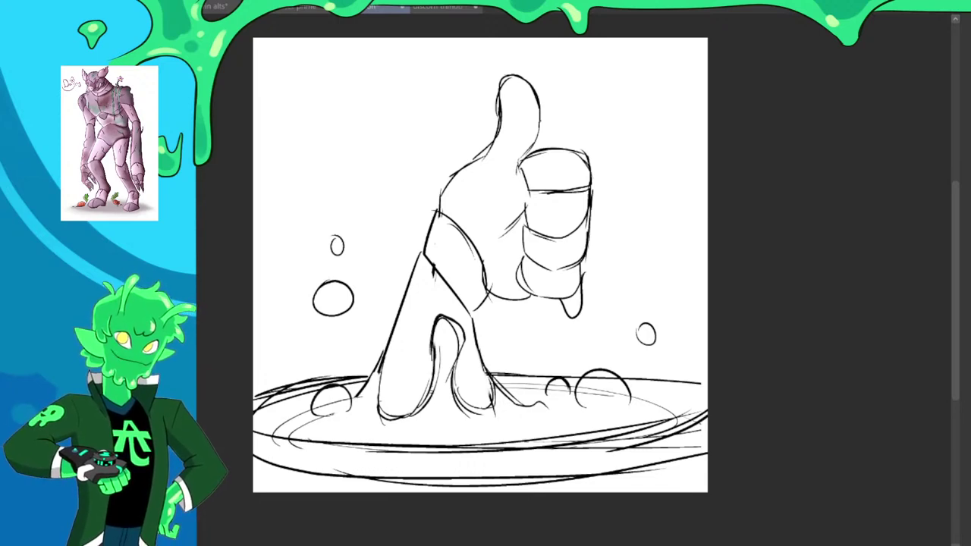
pyautogui.scroll(-1, 513, 171)
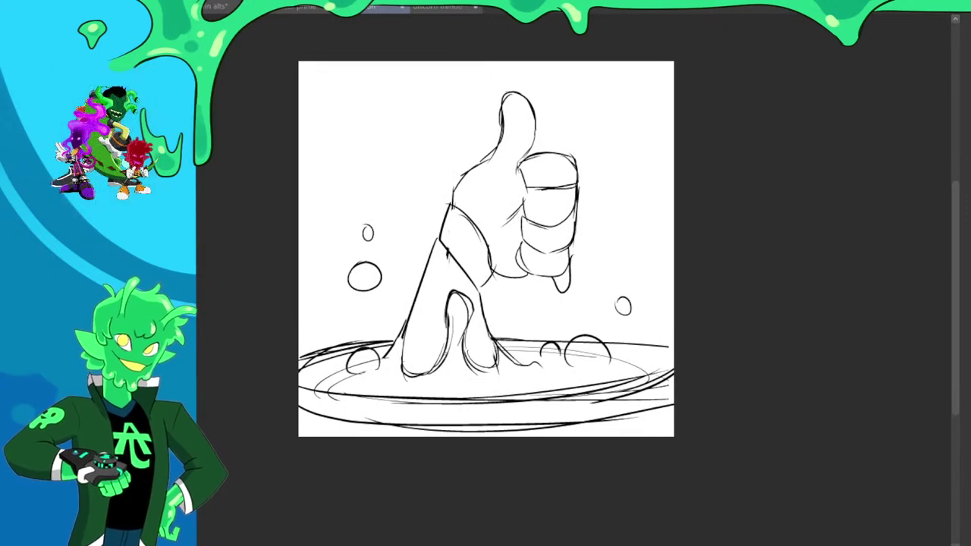
# Draw a long thin fold line curving down inside the sleeve's left drip
pyautogui.moveTo(419, 362)
pyautogui.mouseDown()
pyautogui.moveTo(438, 346)
pyautogui.moveTo(426, 303)
pyautogui.moveTo(441, 358)
pyautogui.moveTo(423, 292)
pyautogui.moveTo(426, 348)
pyautogui.moveTo(420, 287)
pyautogui.mouseUp()
pyautogui.hotkey('ctrl', 'z')
pyautogui.hotkey('ctrl', 'z')
pyautogui.hotkey('ctrl', 'z')
pyautogui.hotkey('ctrl', 'z')
pyautogui.hotkey('ctrl', 'z')
pyautogui.hotkey('ctrl', 'z')
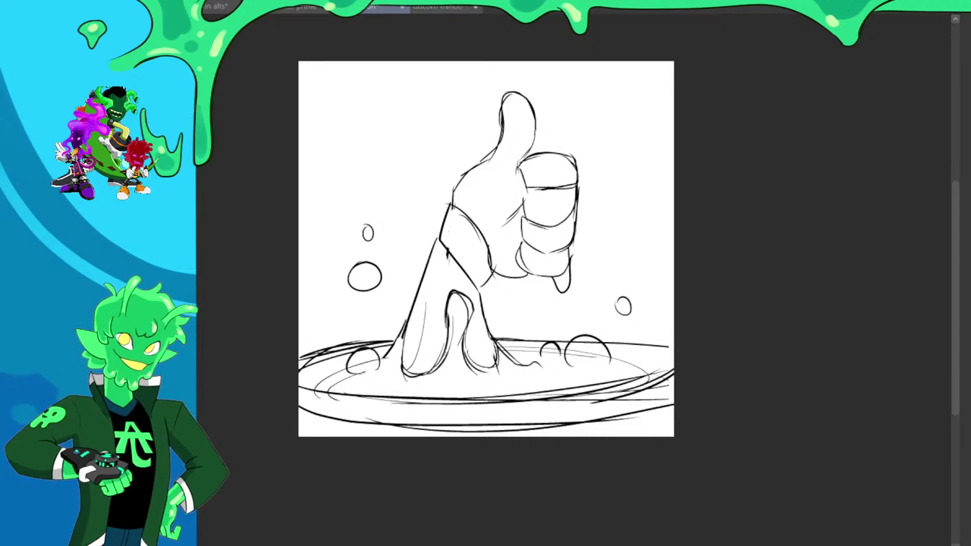
pyautogui.moveTo(407, 370)
pyautogui.mouseDown()
pyautogui.moveTo(423, 271)
pyautogui.moveTo(445, 354)
pyautogui.mouseUp()
pyautogui.hotkey('ctrl', 'z')
pyautogui.hotkey('ctrl', 'z')
pyautogui.moveTo(426, 273); pyautogui.dragTo(446, 340)
pyautogui.hotkey('ctrl', 'z')
pyautogui.hotkey('ctrl', 'z')
pyautogui.hotkey('ctrl', 'z')
pyautogui.hotkey('ctrl', 'z')
# Draw slanted parallel rib lines across the cuff
pyautogui.hotkey('ctrl', '-')
pyautogui.hotkey('ctrl', '+')
pyautogui.scroll(1, 475, 242)
pyautogui.moveTo(461, 243); pyautogui.dragTo(442, 280)
pyautogui.moveTo(471, 258)
pyautogui.mouseDown()
pyautogui.moveTo(451, 296)
pyautogui.moveTo(478, 282)
pyautogui.mouseUp()
pyautogui.moveTo(479, 282)
pyautogui.mouseDown()
pyautogui.moveTo(463, 309)
pyautogui.moveTo(475, 326)
pyautogui.mouseUp()
pyautogui.moveTo(442, 271)
pyautogui.mouseDown()
pyautogui.moveTo(429, 289)
pyautogui.moveTo(488, 417)
pyautogui.mouseUp()
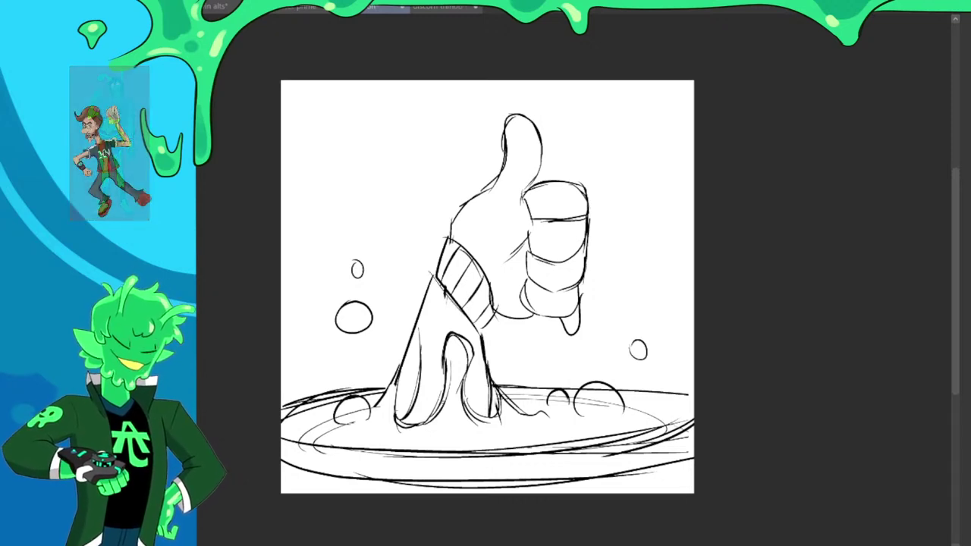
# Reinforce the sleeve's outer edges and round off both ends of the cuff with bulging curves
pyautogui.moveTo(419, 311); pyautogui.dragTo(396, 405)
pyautogui.moveTo(434, 273)
pyautogui.mouseDown()
pyautogui.moveTo(405, 379)
pyautogui.moveTo(445, 237)
pyautogui.mouseUp()
pyautogui.moveTo(488, 332); pyautogui.dragTo(495, 351)
pyautogui.hotkey('ctrl', 'z')
pyautogui.hotkey('ctrl', 'z')
pyautogui.moveTo(494, 314); pyautogui.dragTo(481, 343)
pyautogui.moveTo(435, 257); pyautogui.dragTo(432, 280)
pyautogui.moveTo(449, 232)
pyautogui.mouseDown()
pyautogui.moveTo(435, 255)
pyautogui.moveTo(475, 270)
pyautogui.moveTo(489, 289)
pyautogui.mouseUp()
pyautogui.moveTo(497, 313); pyautogui.dragTo(494, 327)
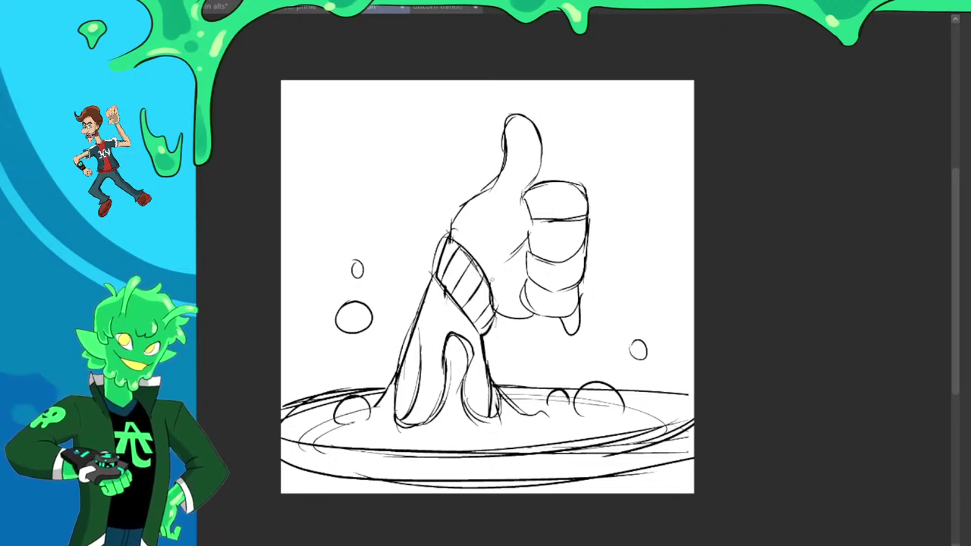
# Draw a small wavy slime drip on the hand below the thumb, with a short crease beneath it
pyautogui.scroll(-2, 501, 284)
pyautogui.scroll(3, 504, 281)
pyautogui.moveTo(463, 267); pyautogui.dragTo(479, 264)
pyautogui.moveTo(455, 210); pyautogui.dragTo(484, 240)
pyautogui.moveTo(466, 211)
pyautogui.mouseDown()
pyautogui.moveTo(475, 223)
pyautogui.moveTo(456, 223)
pyautogui.moveTo(479, 208)
pyautogui.mouseUp()
pyautogui.hotkey('ctrl', 'z')
pyautogui.hotkey('ctrl', 'z')
pyautogui.hotkey('ctrl', 'z')
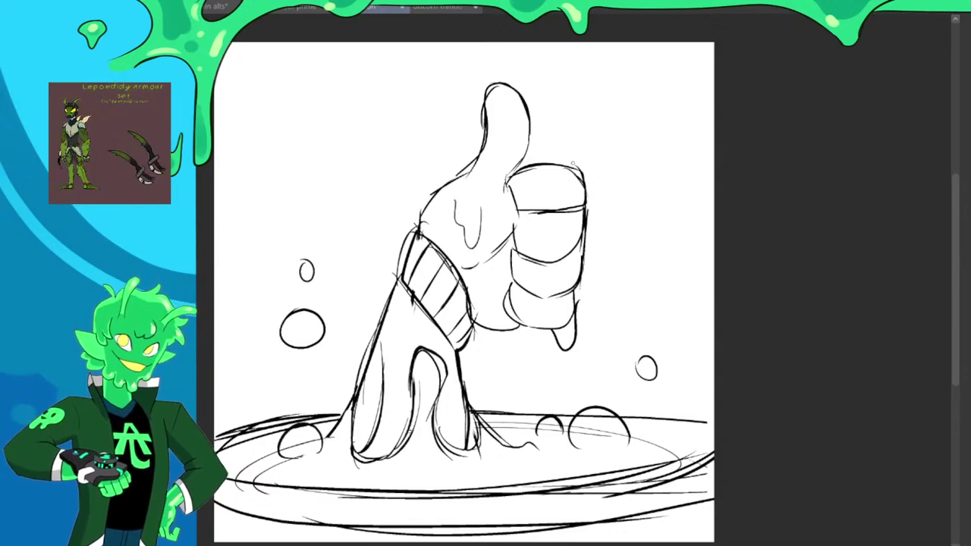
pyautogui.hotkey('ctrl', '-')
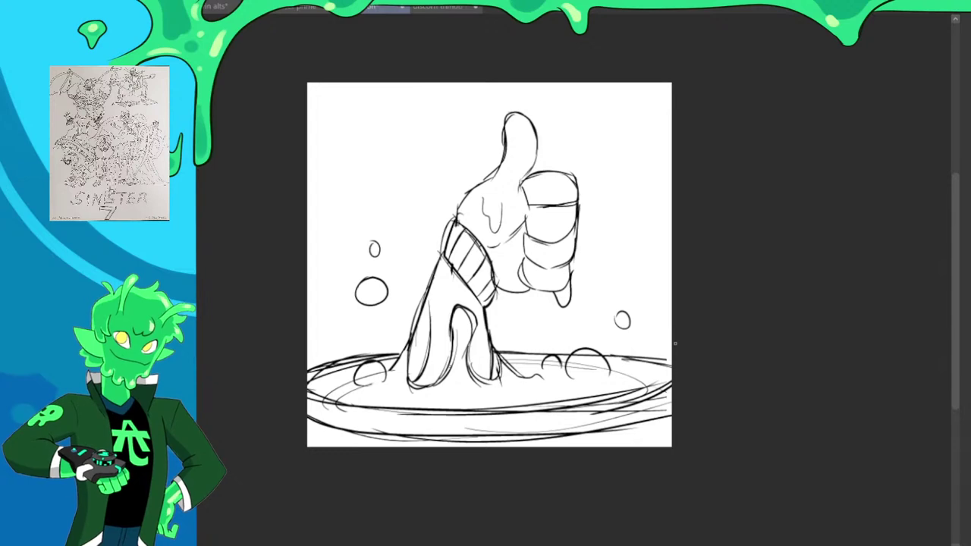
pyautogui.scroll(-2, 662, 350)
pyautogui.scroll(1, 662, 353)
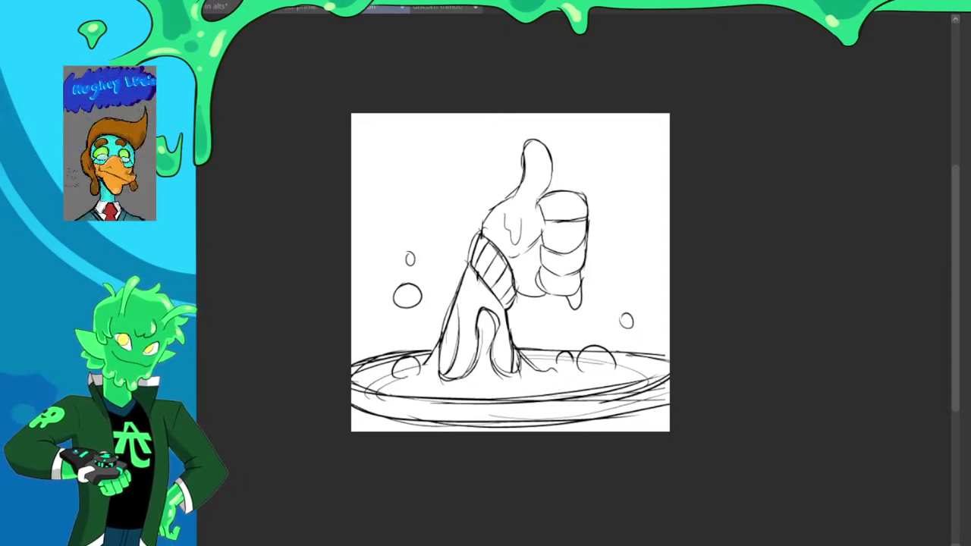
pyautogui.scroll(-2, 579, 217)
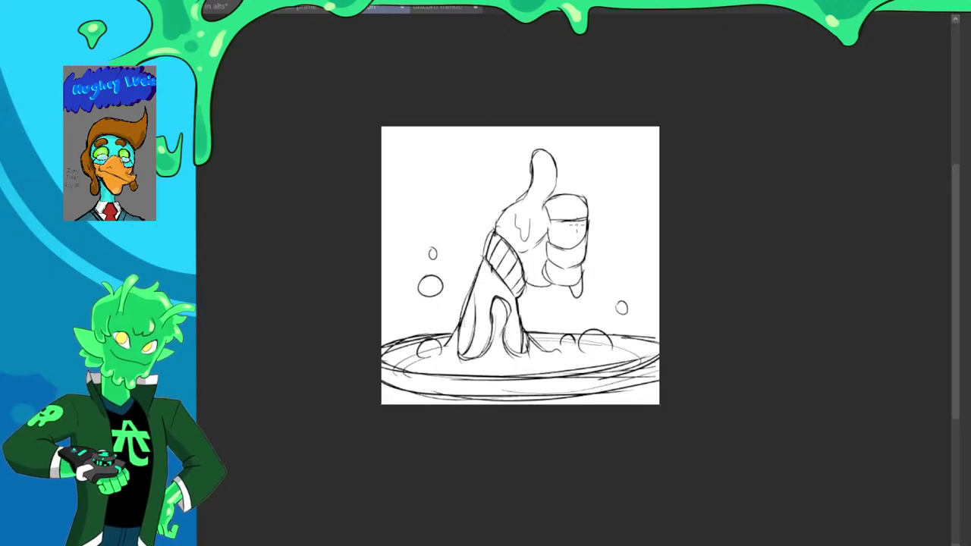
pyautogui.scroll(3, 574, 214)
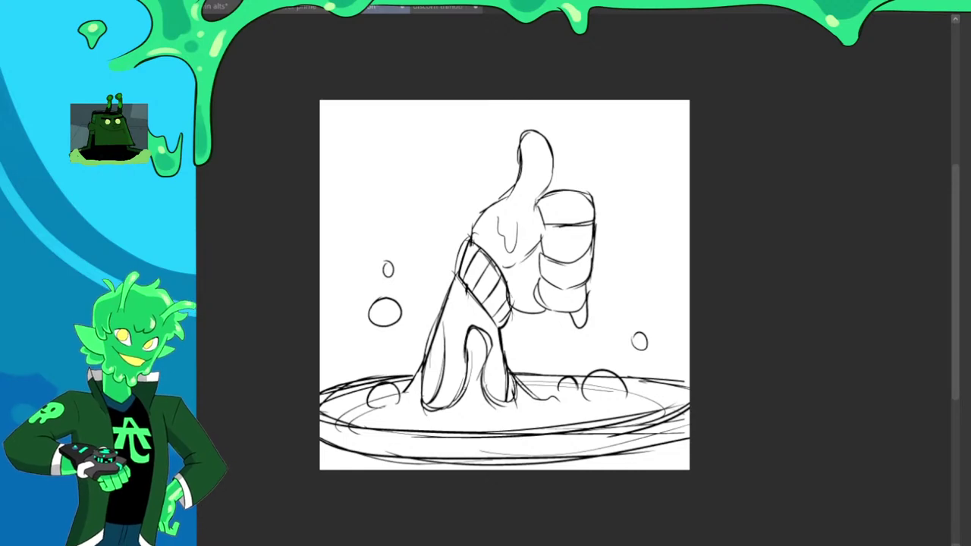
pyautogui.scroll(1, 503, 228)
pyautogui.scroll(-2, 502, 229)
pyautogui.scroll(4, 502, 228)
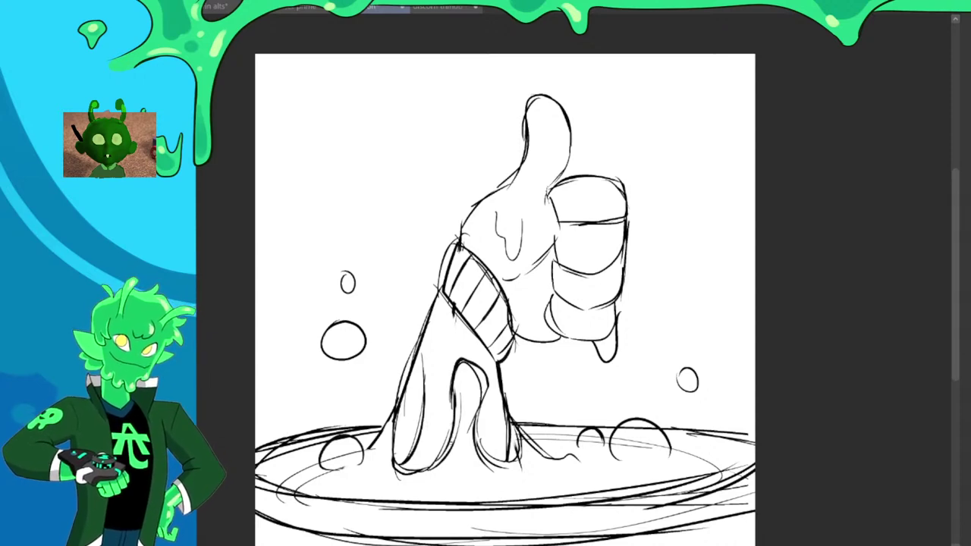
pyautogui.scroll(-1, 629, 203)
pyautogui.scroll(1, 625, 217)
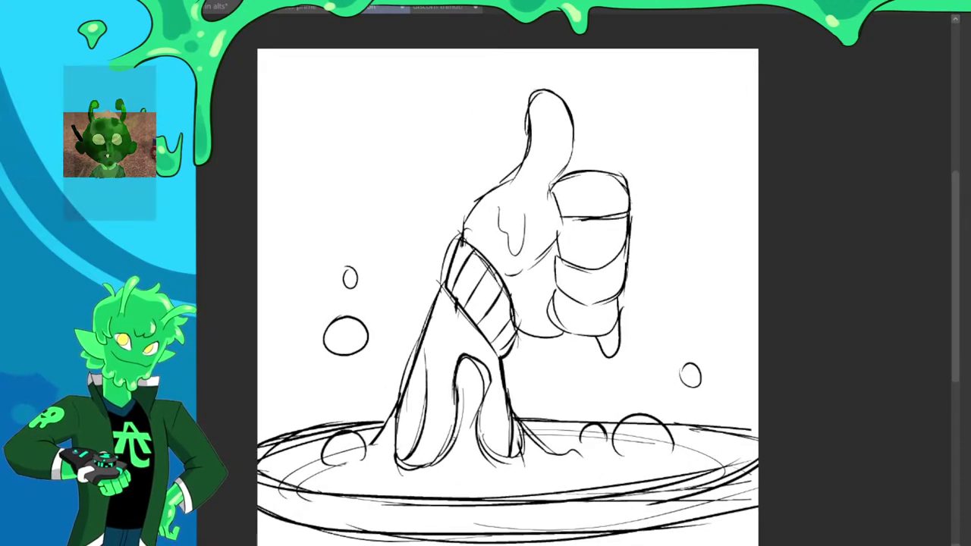
# Redraw the slime drip hanging from the lowest finger as a longer, narrower drip with a rounded tip
pyautogui.moveTo(603, 352)
pyautogui.mouseDown()
pyautogui.moveTo(601, 328)
pyautogui.moveTo(603, 360)
pyautogui.moveTo(619, 320)
pyautogui.moveTo(618, 368)
pyautogui.mouseUp()
pyautogui.hotkey('ctrl', 'z')
pyautogui.hotkey('ctrl', 'z')
pyautogui.moveTo(617, 325); pyautogui.dragTo(621, 368)
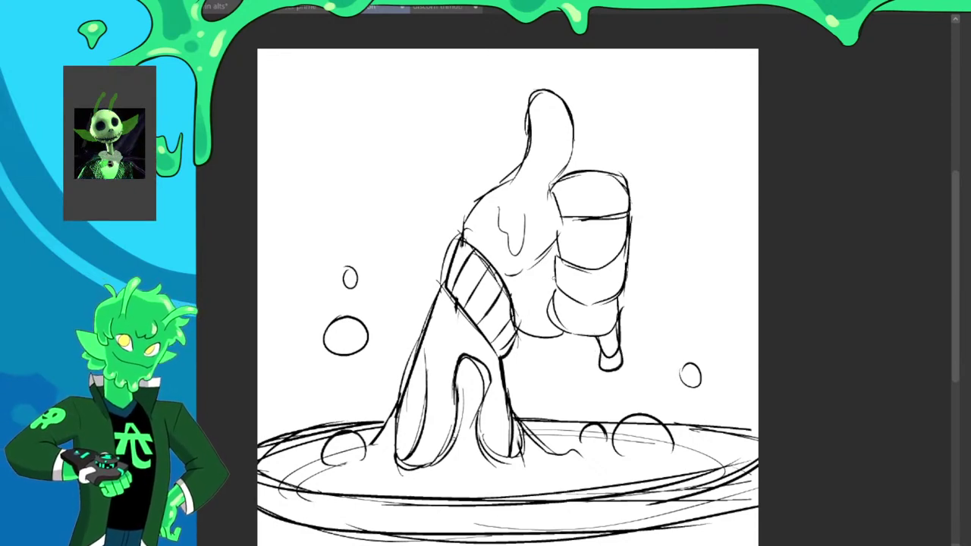
pyautogui.hotkey('ctrl', 'z')
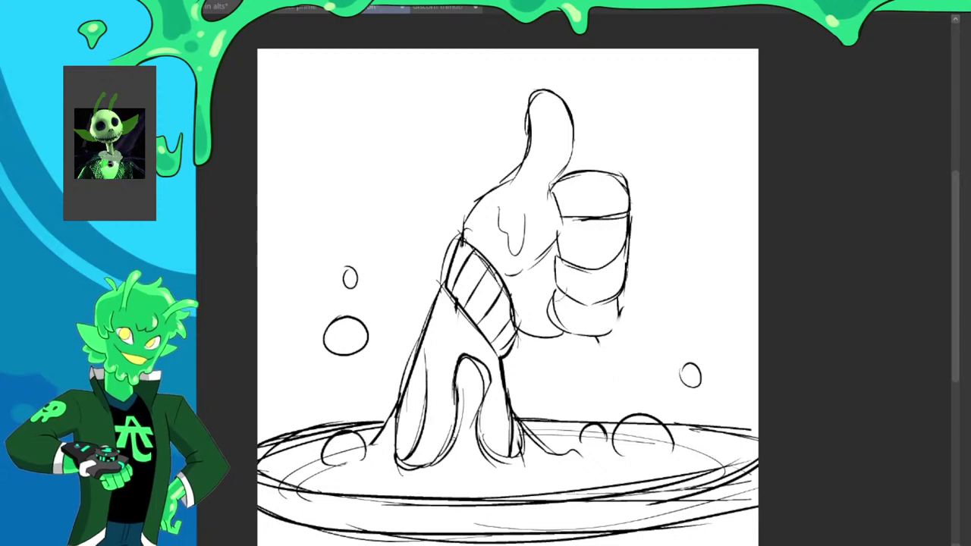
pyautogui.moveTo(598, 341)
pyautogui.mouseDown()
pyautogui.moveTo(614, 367)
pyautogui.moveTo(615, 331)
pyautogui.moveTo(610, 346)
pyautogui.mouseUp()
pyautogui.hotkey('ctrl', 'z')
pyautogui.hotkey('ctrl', 'z')
pyautogui.moveTo(618, 332); pyautogui.dragTo(608, 371)
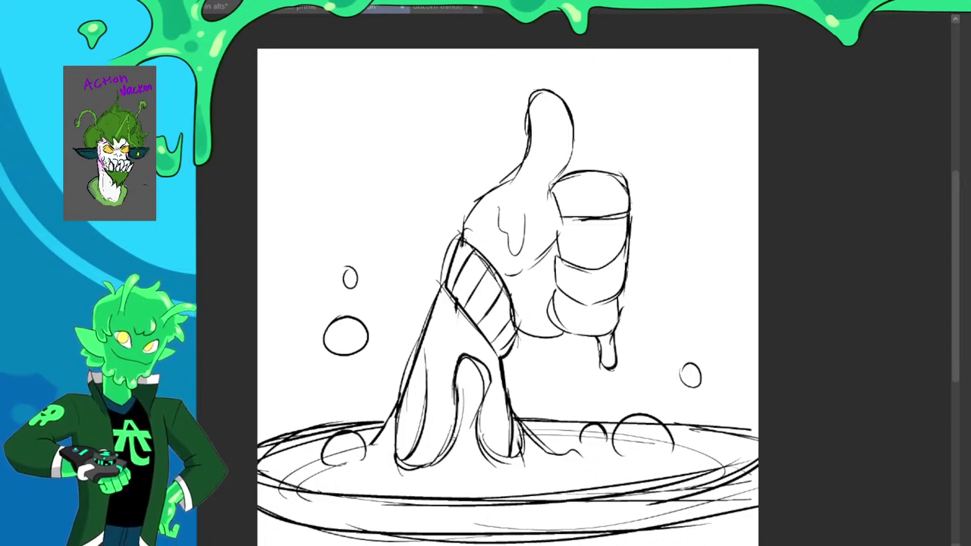
# Darken the outlines of the four curled fingers and give their ends rounder, more separate bulges
pyautogui.moveTo(551, 303); pyautogui.dragTo(563, 328)
pyautogui.moveTo(556, 255); pyautogui.dragTo(562, 294)
pyautogui.moveTo(567, 218); pyautogui.dragTo(565, 257)
pyautogui.moveTo(552, 184)
pyautogui.mouseDown()
pyautogui.moveTo(554, 202)
pyautogui.moveTo(577, 218)
pyautogui.moveTo(629, 180)
pyautogui.mouseUp()
pyautogui.moveTo(628, 180); pyautogui.dragTo(618, 294)
pyautogui.hotkey('ctrl', 'z')
pyautogui.moveTo(621, 261); pyautogui.dragTo(612, 329)
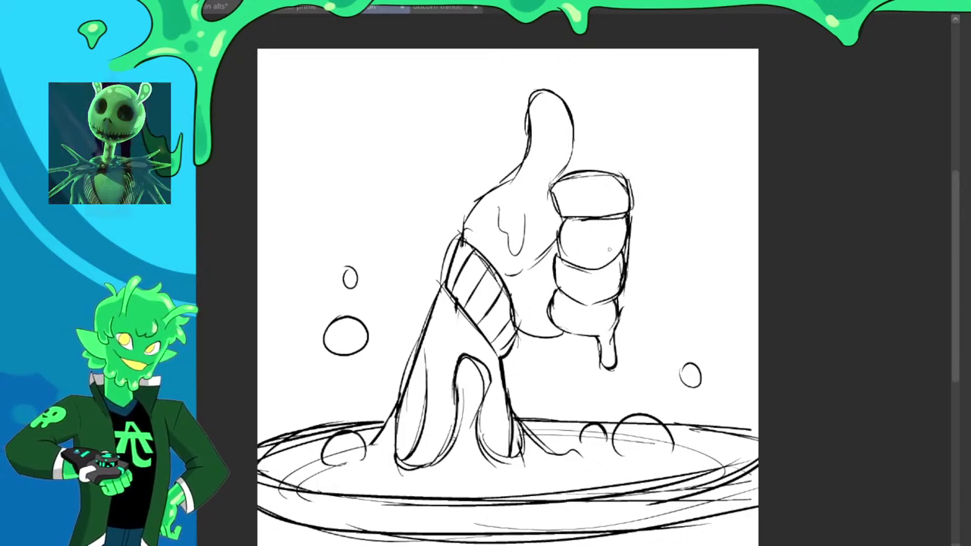
pyautogui.scroll(-2, 610, 175)
pyautogui.scroll(2, 660, 300)
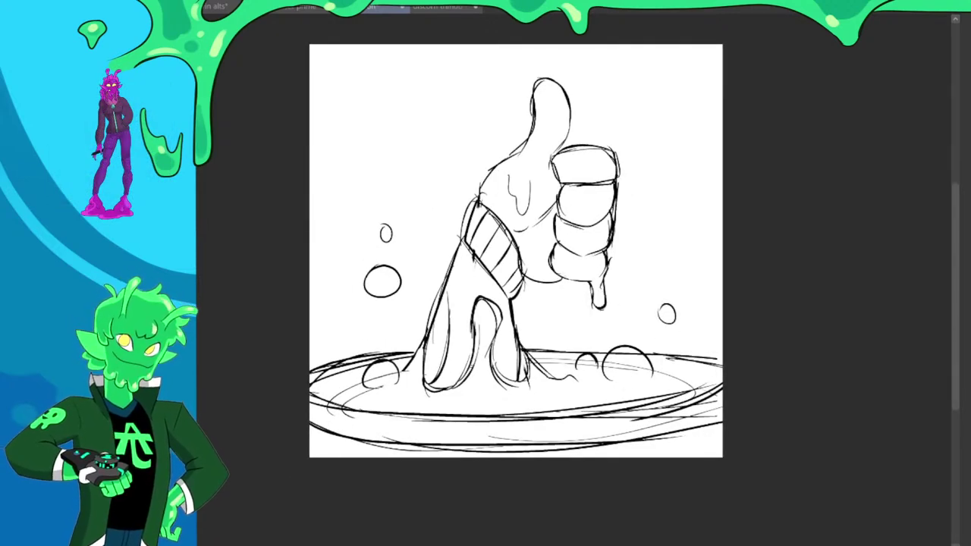
pyautogui.scroll(-2, 584, 273)
pyautogui.scroll(3, 594, 242)
pyautogui.scroll(-1, 620, 202)
pyautogui.scroll(1, 617, 198)
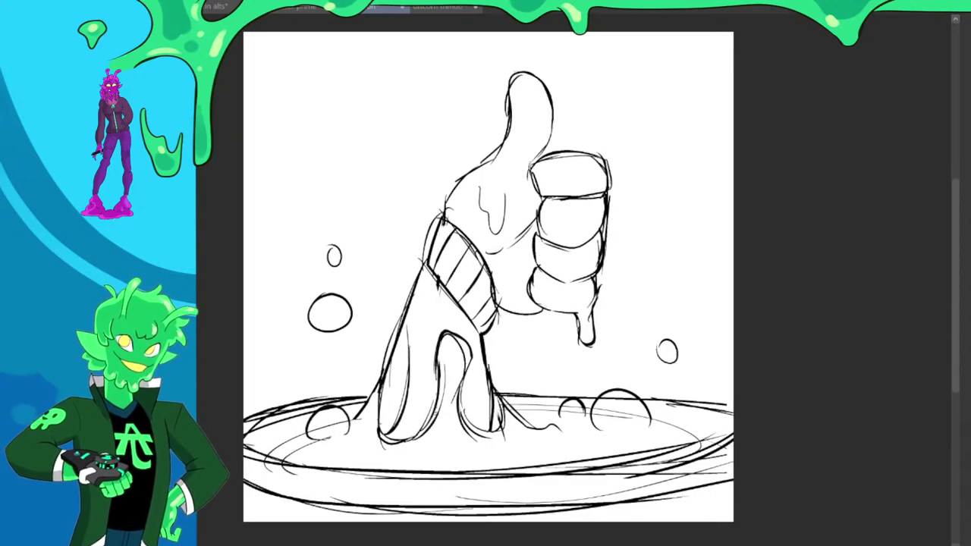
pyautogui.scroll(1, 477, 214)
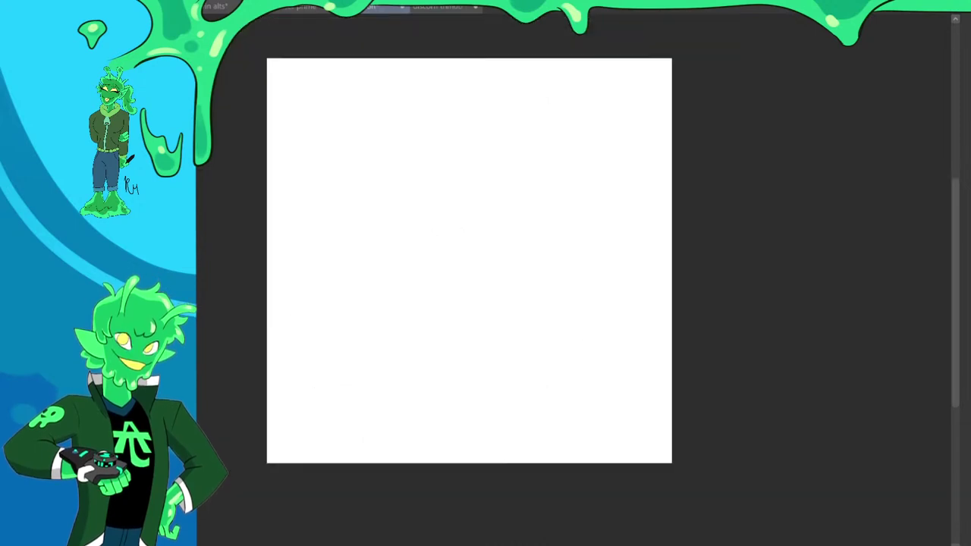
# Sketch the left side and rounded crown of a large head shape in the upper middle of the blank canvas
pyautogui.scroll(-1, 445, 216)
pyautogui.scroll(2, 444, 217)
pyautogui.moveTo(412, 113); pyautogui.dragTo(419, 222)
pyautogui.moveTo(403, 136); pyautogui.dragTo(414, 203)
pyautogui.hotkey('ctrl', 'z')
pyautogui.hotkey('ctrl', 'z')
pyautogui.moveTo(395, 114); pyautogui.dragTo(414, 253)
pyautogui.moveTo(392, 135); pyautogui.dragTo(433, 76)
pyautogui.moveTo(391, 108)
pyautogui.mouseDown()
pyautogui.moveTo(433, 76)
pyautogui.moveTo(480, 71)
pyautogui.mouseUp()
pyautogui.moveTo(428, 87); pyautogui.dragTo(521, 76)
pyautogui.moveTo(480, 75); pyautogui.dragTo(548, 86)
# Close the head shape with a right side tapering down to a narrow, flat chin
pyautogui.moveTo(556, 91)
pyautogui.mouseDown()
pyautogui.moveTo(560, 175)
pyautogui.moveTo(566, 164)
pyautogui.moveTo(552, 205)
pyautogui.mouseUp()
pyautogui.hotkey('ctrl', 'z')
pyautogui.moveTo(568, 133); pyautogui.dragTo(530, 261)
pyautogui.moveTo(395, 144); pyautogui.dragTo(437, 285)
pyautogui.moveTo(394, 180); pyautogui.dragTo(428, 285)
pyautogui.moveTo(428, 279)
pyautogui.mouseDown()
pyautogui.moveTo(479, 294)
pyautogui.moveTo(530, 285)
pyautogui.moveTo(557, 178)
pyautogui.mouseUp()
pyautogui.moveTo(558, 144)
pyautogui.mouseDown()
pyautogui.moveTo(551, 222)
pyautogui.moveTo(509, 288)
pyautogui.mouseUp()
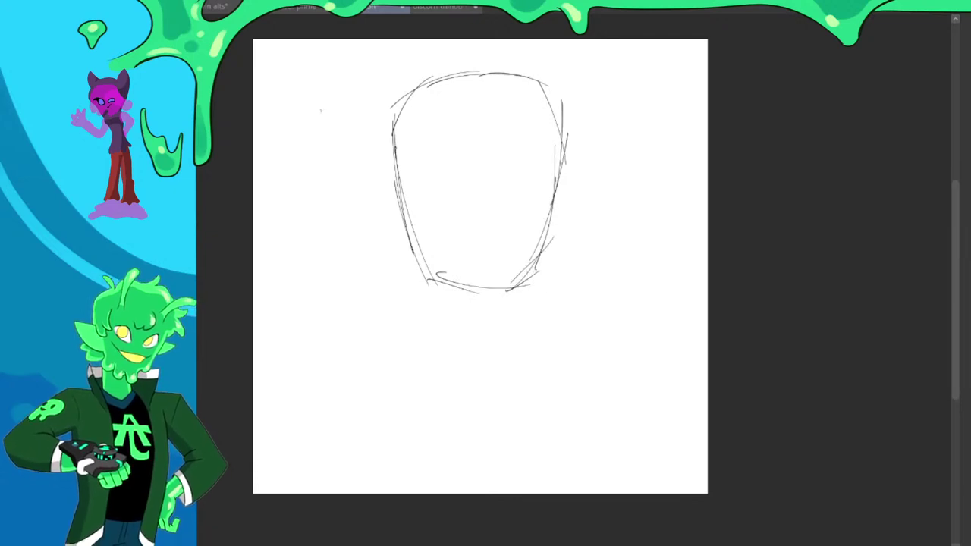
# Try a small oval head in the canvas's upper-left corner, beside the large head shape
pyautogui.moveTo(316, 147); pyautogui.dragTo(323, 76)
pyautogui.hotkey('ctrl', 'z')
pyautogui.moveTo(318, 177); pyautogui.dragTo(296, 88)
pyautogui.moveTo(298, 121); pyautogui.dragTo(319, 72)
pyautogui.moveTo(322, 72); pyautogui.dragTo(359, 97)
pyautogui.moveTo(362, 141); pyautogui.dragTo(328, 179)
pyautogui.moveTo(328, 178)
pyautogui.mouseDown()
pyautogui.moveTo(359, 97)
pyautogui.moveTo(307, 164)
pyautogui.moveTo(337, 179)
pyautogui.mouseUp()
pyautogui.moveTo(295, 124)
pyautogui.mouseDown()
pyautogui.moveTo(329, 179)
pyautogui.moveTo(366, 120)
pyautogui.mouseUp()
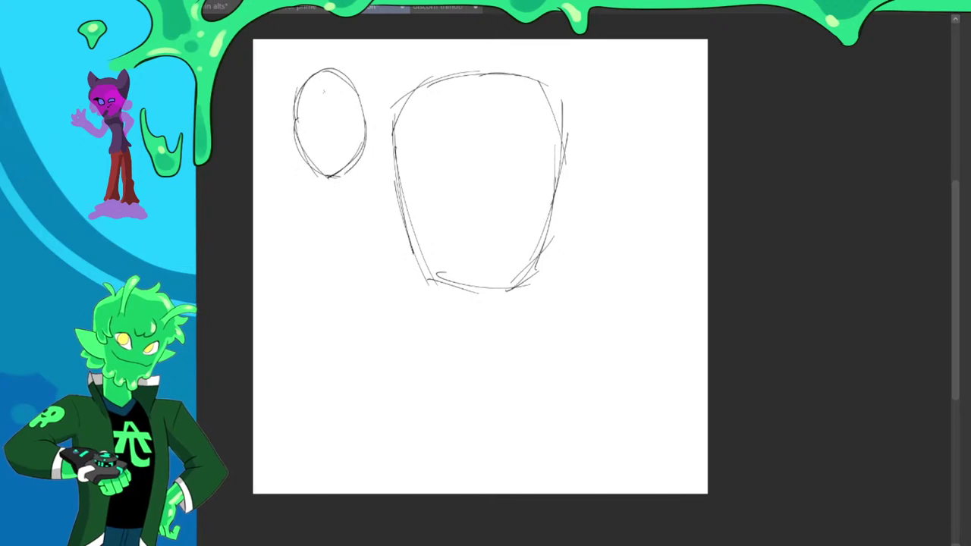
# Add a curved vertical centre line and a curved horizontal eye line to the small oval head
pyautogui.moveTo(318, 76); pyautogui.dragTo(345, 181)
pyautogui.moveTo(313, 93); pyautogui.dragTo(337, 165)
pyautogui.moveTo(294, 131); pyautogui.dragTo(355, 122)
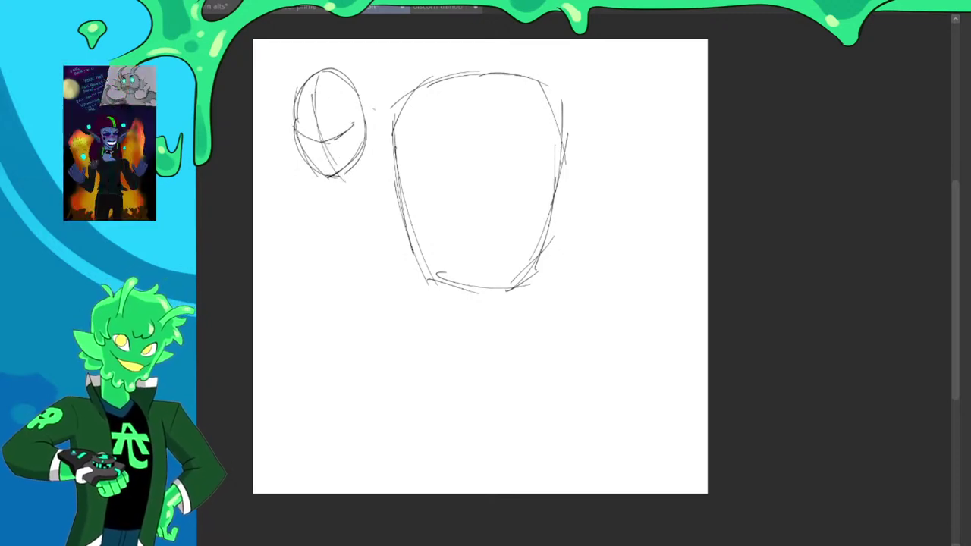
pyautogui.moveTo(296, 120)
pyautogui.mouseDown()
pyautogui.moveTo(302, 90)
pyautogui.moveTo(361, 91)
pyautogui.mouseUp()
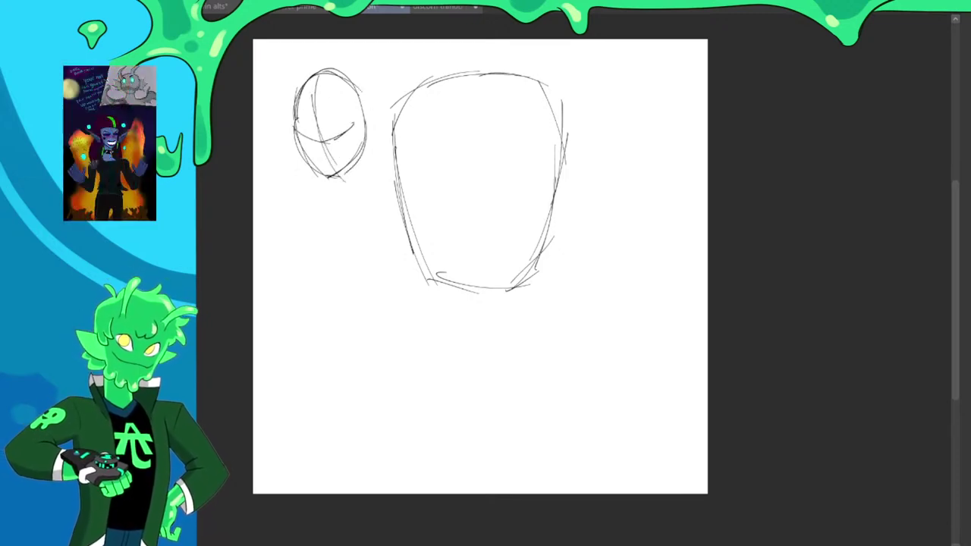
# Undo the small oval head and its guidelines
pyautogui.hotkey('ctrl', 'z')
pyautogui.hotkey('ctrl', 'z')
pyautogui.hotkey('ctrl', 'z')
pyautogui.hotkey('ctrl', 'z')
pyautogui.hotkey('ctrl', 'z')
pyautogui.hotkey('ctrl', 'z')
pyautogui.hotkey('ctrl', 'z')
pyautogui.hotkey('ctrl', 'z')
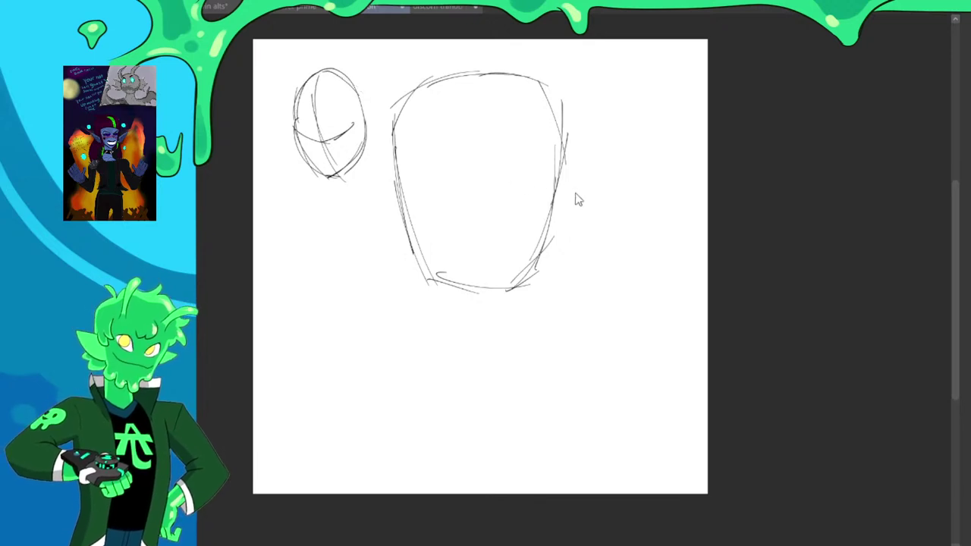
pyautogui.hotkey('ctrl', 'z')
pyautogui.hotkey('ctrl', 'z')
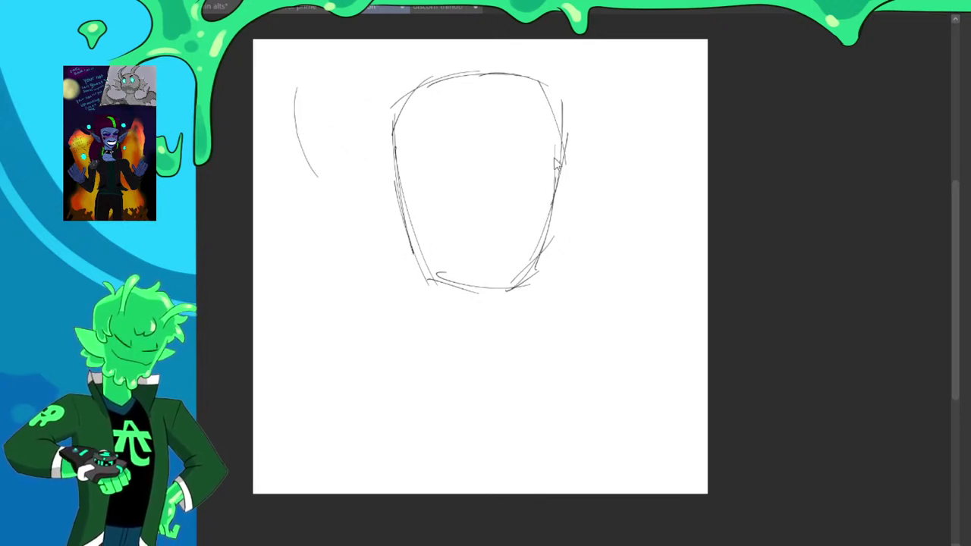
# Draw a vertical centre line down the large head and rework its jaw and upper-right contour
pyautogui.moveTo(471, 76); pyautogui.dragTo(480, 280)
pyautogui.moveTo(472, 114); pyautogui.dragTo(484, 305)
pyautogui.moveTo(409, 220)
pyautogui.mouseDown()
pyautogui.moveTo(440, 291)
pyautogui.moveTo(482, 298)
pyautogui.mouseUp()
pyautogui.moveTo(452, 284)
pyautogui.mouseDown()
pyautogui.moveTo(527, 283)
pyautogui.moveTo(547, 240)
pyautogui.mouseUp()
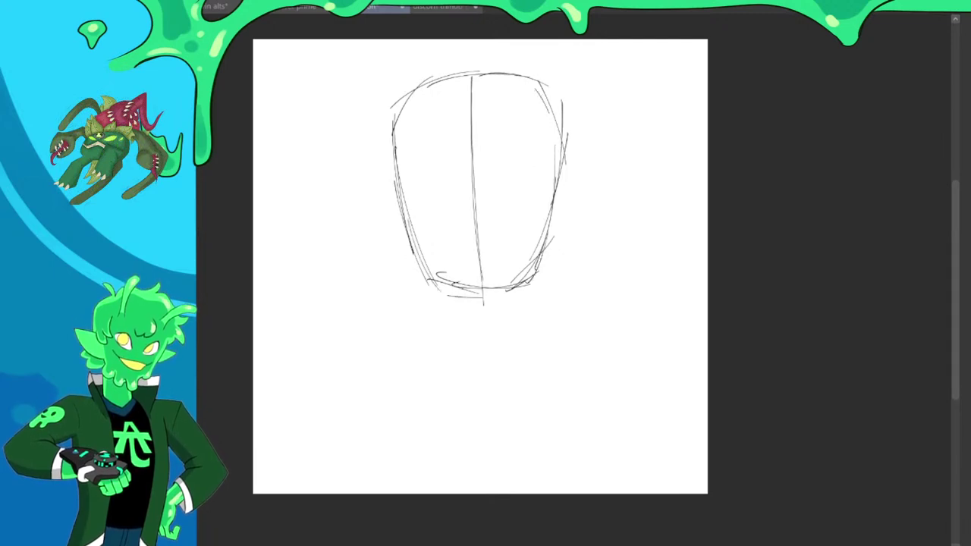
pyautogui.moveTo(524, 77); pyautogui.dragTo(554, 215)
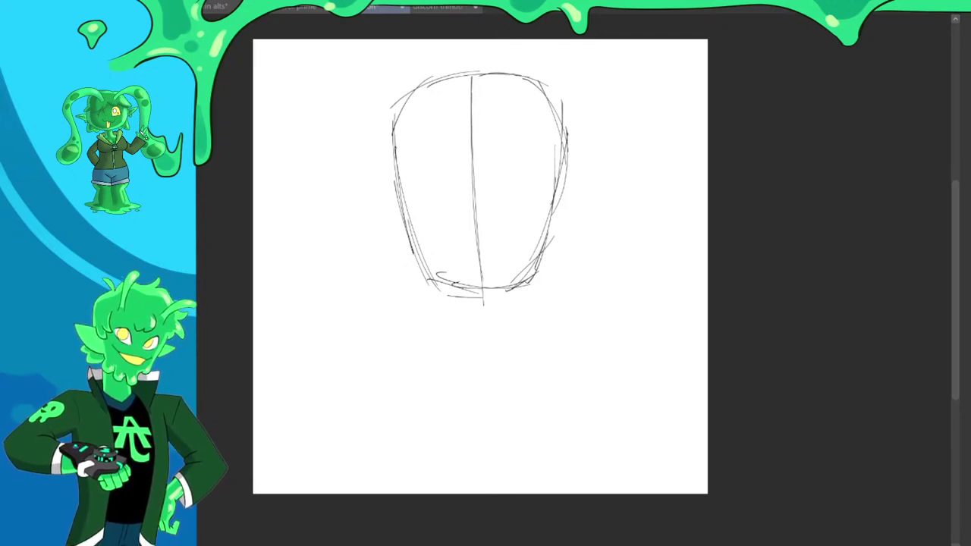
# Strengthen the head's lower right side and round its jaw into the chin with extra strokes
pyautogui.scroll(-1, 480, 266)
pyautogui.scroll(1, 440, 242)
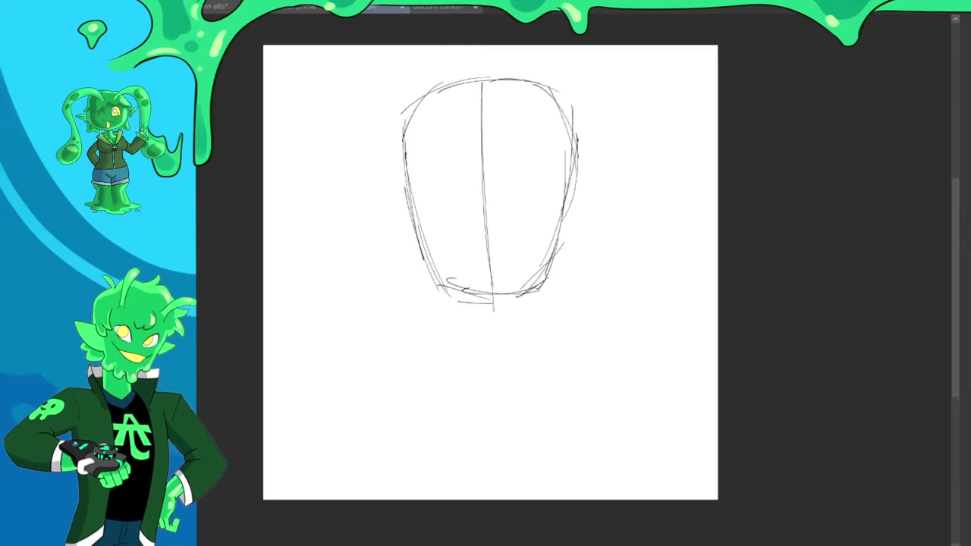
pyautogui.moveTo(426, 270)
pyautogui.mouseDown()
pyautogui.moveTo(524, 294)
pyautogui.moveTo(474, 292)
pyautogui.moveTo(543, 262)
pyautogui.mouseUp()
pyautogui.hotkey('ctrl', 'z')
pyautogui.moveTo(569, 209); pyautogui.dragTo(531, 284)
pyautogui.moveTo(573, 191); pyautogui.dragTo(519, 293)
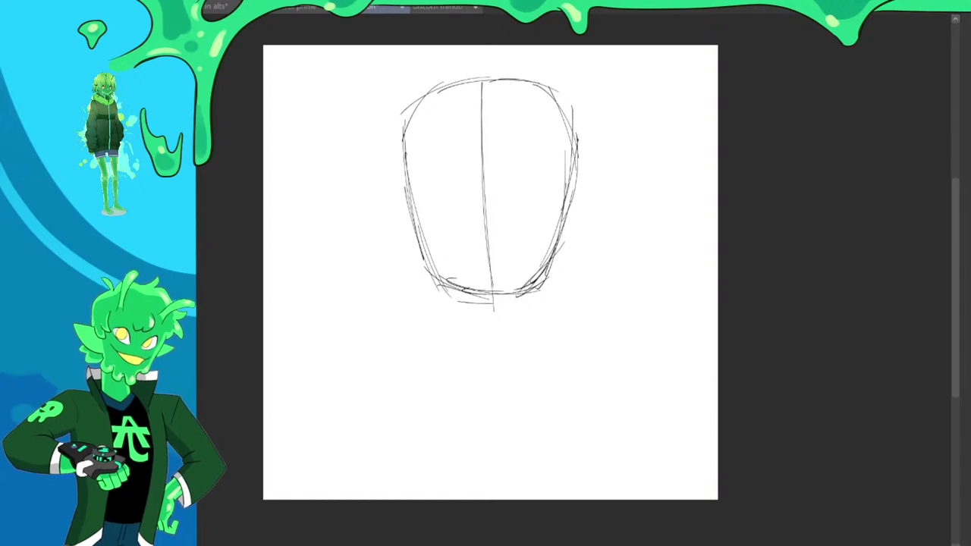
pyautogui.scroll(-2, 588, 308)
pyautogui.scroll(1, 587, 307)
pyautogui.scroll(-1, 521, 228)
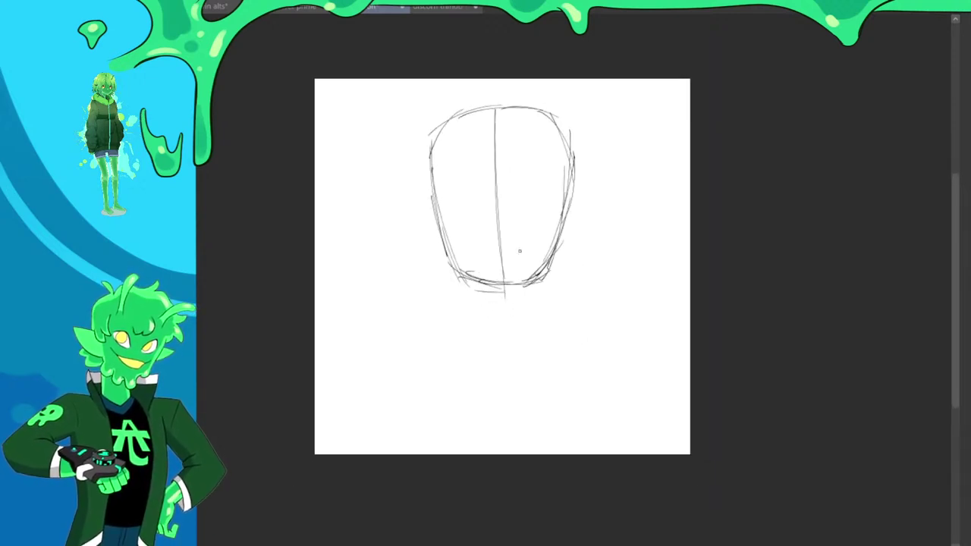
pyautogui.moveTo(638, 321); pyautogui.dragTo(568, 341)
pyautogui.hotkey('ctrl', 'z')
pyautogui.hotkey('ctrl', 'z')
pyautogui.hotkey('ctrl', 'z')
pyautogui.hotkey('ctrl', 'z')
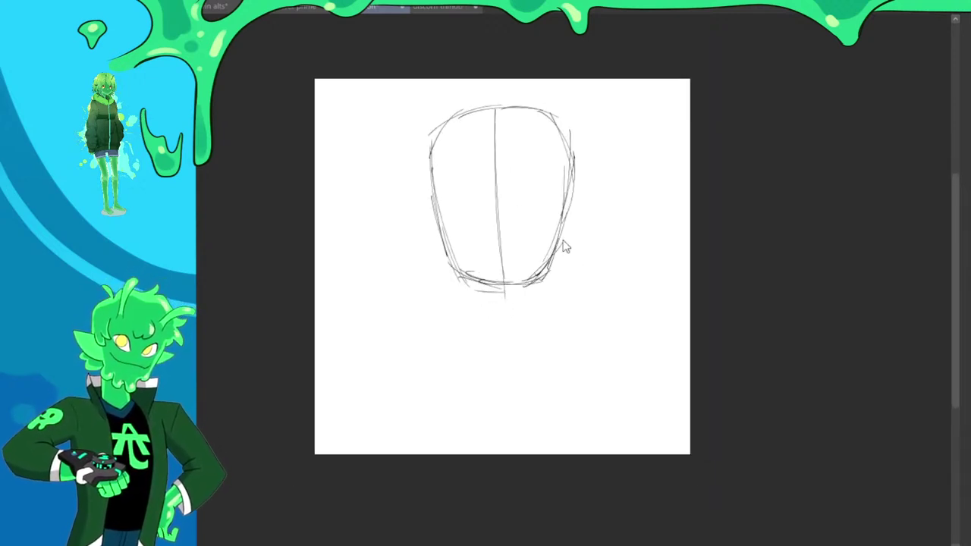
# Undo the large head outline with its centre line and the stray stroke at its top
pyautogui.hotkey('ctrl', 'z')
pyautogui.hotkey('ctrl', 'z')
pyautogui.hotkey('ctrl', 'z')
pyautogui.hotkey('ctrl', 'z')
pyautogui.hotkey('ctrl', 'z')
pyautogui.hotkey('ctrl', 'z')
pyautogui.hotkey('ctrl', 'z')
pyautogui.hotkey('ctrl', 'z')
pyautogui.moveTo(457, 117)
pyautogui.mouseDown()
pyautogui.moveTo(434, 227)
pyautogui.moveTo(478, 112)
pyautogui.mouseUp()
pyautogui.hotkey('ctrl', 'z')
# Sketch a new tilted cranium from overlapping round strokes in the canvas's upper middle, reinforcing its left side
pyautogui.moveTo(477, 110)
pyautogui.mouseDown()
pyautogui.moveTo(437, 128)
pyautogui.moveTo(524, 196)
pyautogui.moveTo(472, 110)
pyautogui.moveTo(422, 145)
pyautogui.moveTo(548, 177)
pyautogui.moveTo(492, 101)
pyautogui.moveTo(458, 243)
pyautogui.mouseUp()
pyautogui.moveTo(438, 130); pyautogui.dragTo(432, 218)
pyautogui.moveTo(429, 151); pyautogui.dragTo(443, 229)
pyautogui.hotkey('ctrl', 'z')
pyautogui.hotkey('ctrl', 'z')
pyautogui.moveTo(464, 120); pyautogui.dragTo(422, 209)
pyautogui.moveTo(413, 160); pyautogui.dragTo(439, 226)
pyautogui.moveTo(414, 171)
pyautogui.mouseDown()
pyautogui.moveTo(433, 219)
pyautogui.moveTo(427, 242)
pyautogui.mouseUp()
# Sketch a rounded jaw and chin below the cranium circles and reinforce the head's upper contour
pyautogui.moveTo(433, 224)
pyautogui.mouseDown()
pyautogui.moveTo(441, 274)
pyautogui.moveTo(482, 277)
pyautogui.mouseUp()
pyautogui.hotkey('ctrl', 'z')
pyautogui.hotkey('ctrl', 'z')
pyautogui.hotkey('ctrl', 'z')
pyautogui.moveTo(434, 218); pyautogui.dragTo(456, 274)
pyautogui.moveTo(434, 230)
pyautogui.mouseDown()
pyautogui.moveTo(429, 251)
pyautogui.moveTo(499, 278)
pyautogui.mouseUp()
pyautogui.moveTo(473, 278); pyautogui.dragTo(530, 221)
pyautogui.hotkey('ctrl', 'z')
pyautogui.moveTo(466, 274); pyautogui.dragTo(553, 209)
pyautogui.moveTo(522, 262); pyautogui.dragTo(552, 166)
pyautogui.moveTo(419, 186); pyautogui.dragTo(492, 99)
pyautogui.moveTo(429, 122); pyautogui.dragTo(533, 115)
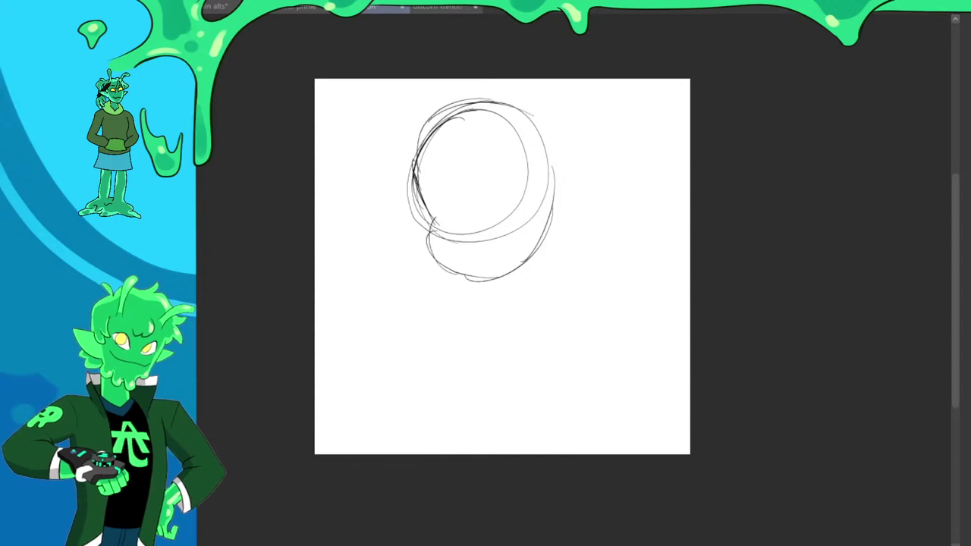
pyautogui.moveTo(630, 185); pyautogui.dragTo(633, 119)
pyautogui.hotkey('ctrl', 'z')
pyautogui.moveTo(551, 236)
pyautogui.mouseDown()
pyautogui.moveTo(611, 116)
pyautogui.moveTo(581, 177)
pyautogui.moveTo(594, 150)
pyautogui.mouseUp()
pyautogui.hotkey('ctrl', 'z')
pyautogui.moveTo(597, 145)
pyautogui.mouseDown()
pyautogui.moveTo(614, 144)
pyautogui.moveTo(645, 174)
pyautogui.mouseUp()
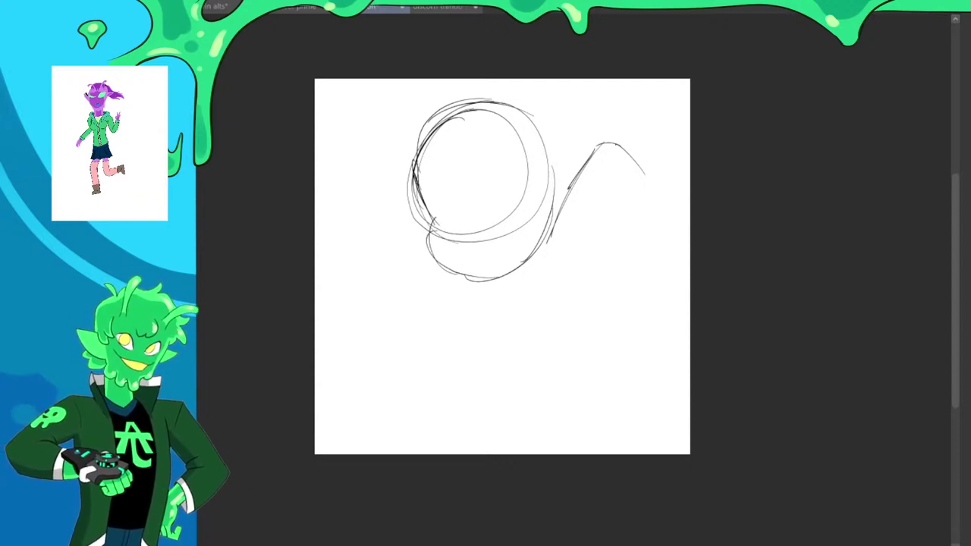
pyautogui.scroll(-2, 607, 255)
pyautogui.scroll(2, 607, 254)
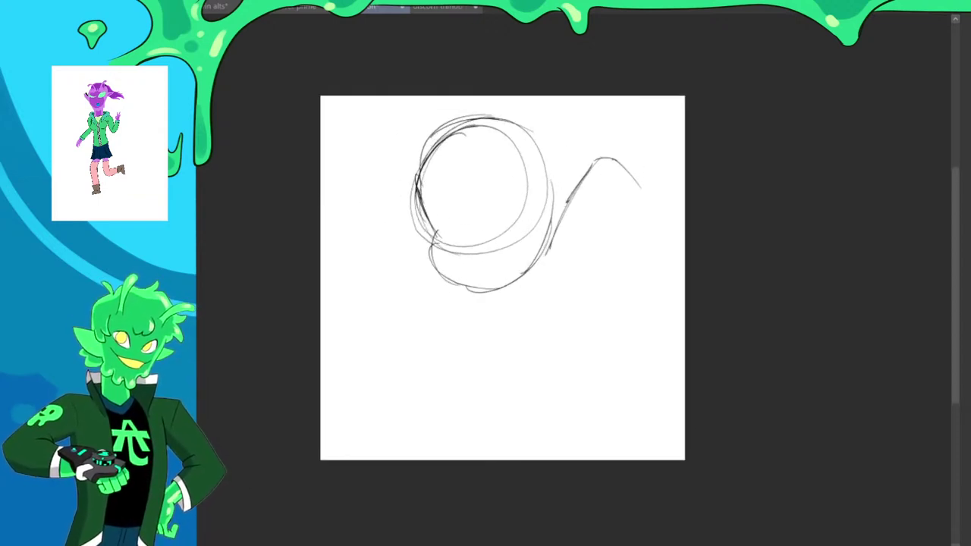
pyautogui.moveTo(641, 188); pyautogui.dragTo(613, 323)
pyautogui.hotkey('ctrl', 'z')
pyautogui.hotkey('ctrl', 'z')
pyautogui.hotkey('ctrl', 'z')
pyautogui.hotkey('ctrl', 'z')
pyautogui.hotkey('ctrl', 'z')
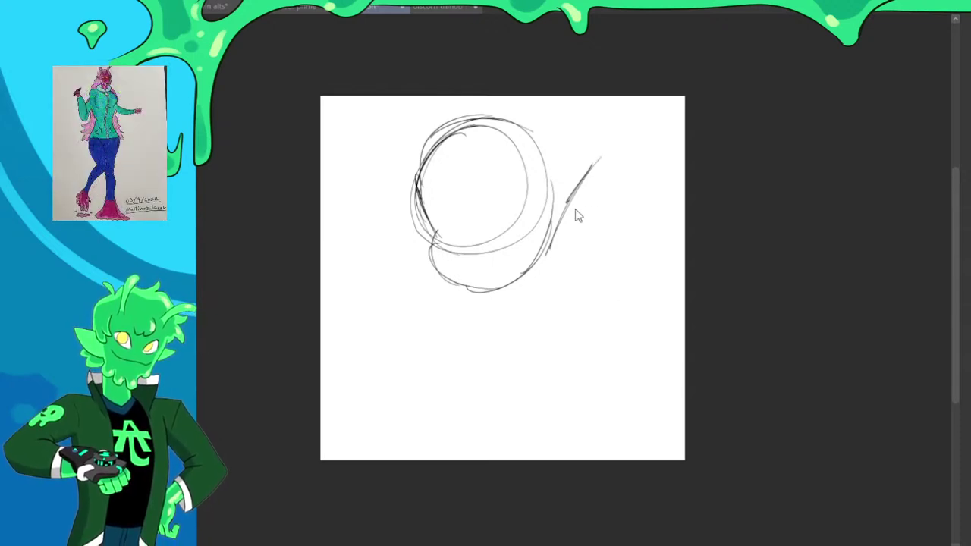
# Draw three rounded drips along the chin and a pointed ear with an inner curl on the head's right side
pyautogui.moveTo(457, 281)
pyautogui.mouseDown()
pyautogui.moveTo(454, 301)
pyautogui.moveTo(510, 287)
pyautogui.moveTo(529, 267)
pyautogui.mouseUp()
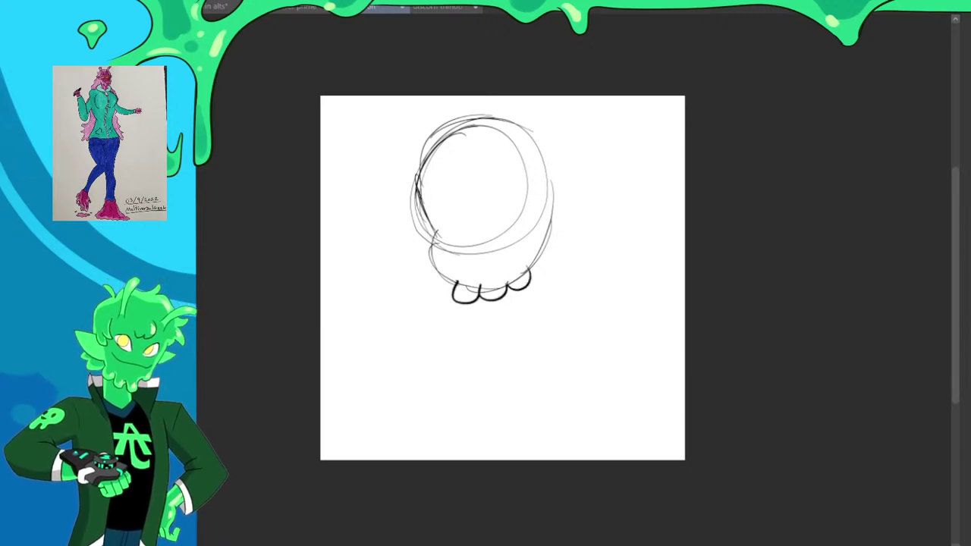
pyautogui.moveTo(540, 193)
pyautogui.mouseDown()
pyautogui.moveTo(589, 145)
pyautogui.moveTo(555, 235)
pyautogui.mouseUp()
pyautogui.hotkey('ctrl', 'z')
pyautogui.hotkey('ctrl', 'z')
pyautogui.hotkey('ctrl', 'z')
pyautogui.moveTo(543, 181)
pyautogui.mouseDown()
pyautogui.moveTo(578, 213)
pyautogui.moveTo(551, 233)
pyautogui.moveTo(573, 176)
pyautogui.mouseUp()
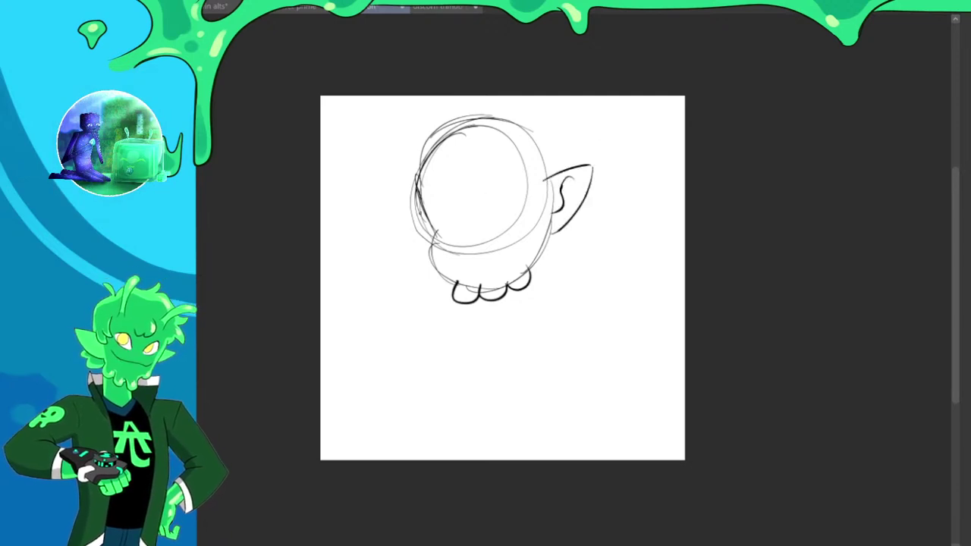
# Draw a curved smiling mouth and two large round eyes on the face
pyautogui.moveTo(446, 253)
pyautogui.mouseDown()
pyautogui.moveTo(486, 256)
pyautogui.moveTo(507, 232)
pyautogui.mouseUp()
pyautogui.moveTo(495, 180)
pyautogui.mouseDown()
pyautogui.moveTo(482, 196)
pyautogui.moveTo(449, 199)
pyautogui.moveTo(494, 183)
pyautogui.mouseUp()
pyautogui.hotkey('ctrl', 'z')
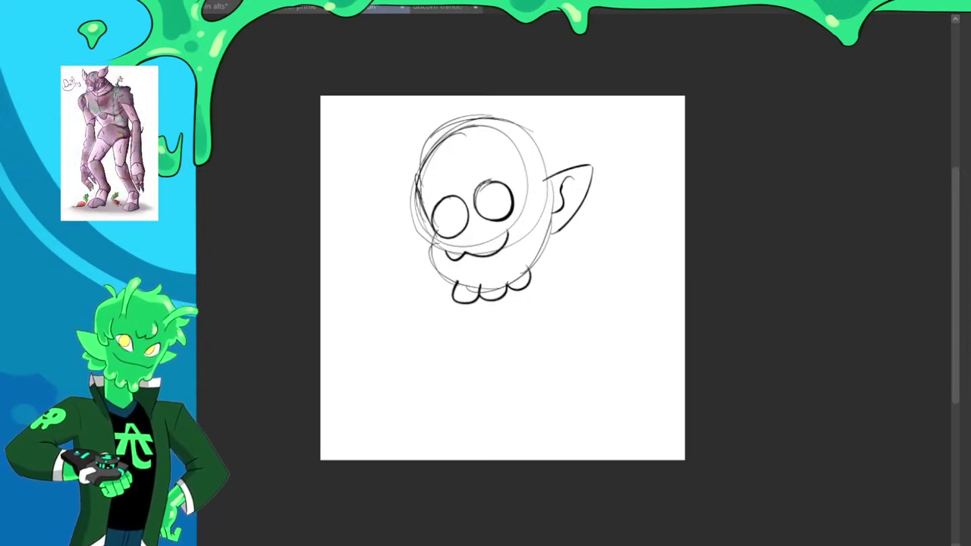
# Draw two drooping antennae and spiky slime hair around the head, with a small tuft below the pointed ear
pyautogui.moveTo(430, 156); pyautogui.dragTo(366, 185)
pyautogui.hotkey('ctrl', 'z')
pyautogui.moveTo(432, 155)
pyautogui.mouseDown()
pyautogui.moveTo(348, 196)
pyautogui.moveTo(372, 185)
pyautogui.moveTo(377, 169)
pyautogui.moveTo(425, 176)
pyautogui.mouseUp()
pyautogui.moveTo(512, 206); pyautogui.dragTo(520, 226)
pyautogui.moveTo(475, 166)
pyautogui.mouseDown()
pyautogui.moveTo(425, 117)
pyautogui.moveTo(454, 137)
pyautogui.moveTo(387, 124)
pyautogui.moveTo(404, 98)
pyautogui.moveTo(497, 155)
pyautogui.moveTo(551, 114)
pyautogui.moveTo(537, 137)
pyautogui.mouseUp()
pyautogui.moveTo(534, 139)
pyautogui.mouseDown()
pyautogui.moveTo(560, 143)
pyautogui.moveTo(570, 193)
pyautogui.mouseUp()
pyautogui.moveTo(586, 237)
pyautogui.mouseDown()
pyautogui.moveTo(593, 244)
pyautogui.moveTo(563, 254)
pyautogui.mouseUp()
pyautogui.moveTo(523, 133)
pyautogui.mouseDown()
pyautogui.moveTo(423, 134)
pyautogui.moveTo(405, 223)
pyautogui.moveTo(437, 237)
pyautogui.mouseUp()
pyautogui.scroll(1, 554, 121)
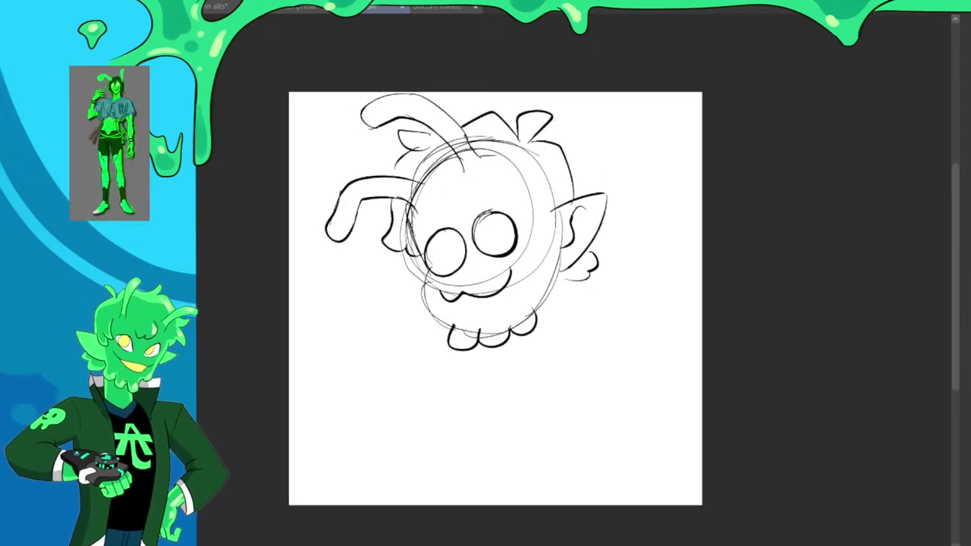
# Add dripping slime fringe strands on both sides of the forehead
pyautogui.moveTo(418, 171)
pyautogui.mouseDown()
pyautogui.moveTo(439, 198)
pyautogui.moveTo(450, 187)
pyautogui.moveTo(419, 183)
pyautogui.moveTo(457, 182)
pyautogui.mouseUp()
pyautogui.hotkey('ctrl', 'z')
pyautogui.moveTo(525, 183)
pyautogui.mouseDown()
pyautogui.moveTo(525, 213)
pyautogui.moveTo(551, 224)
pyautogui.mouseUp()
# Transform the whole head sketch, scaling it down slightly and moving it up near the canvas's top edge
pyautogui.scroll(-1, 553, 181)
pyautogui.scroll(1, 592, 273)
pyautogui.hotkey('ctrl', 't')
pyautogui.moveTo(591, 291); pyautogui.dragTo(570, 273)
pyautogui.moveTo(565, 241)
pyautogui.mouseDown()
pyautogui.moveTo(579, 252)
pyautogui.moveTo(562, 238)
pyautogui.mouseUp()
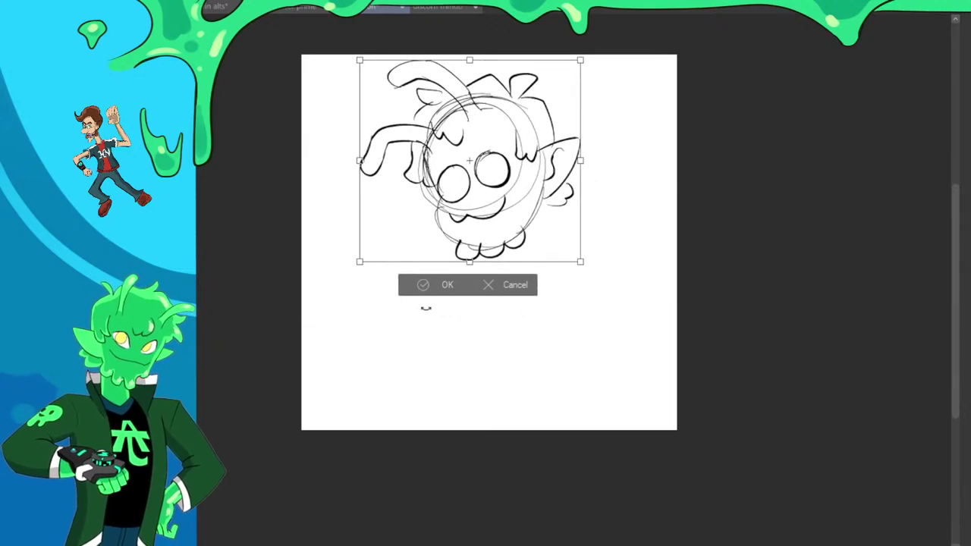
pyautogui.click(424, 285)
# Outline both sides of the jaw with bold strokes running from the cheeks to the chin drips
pyautogui.scroll(1, 513, 191)
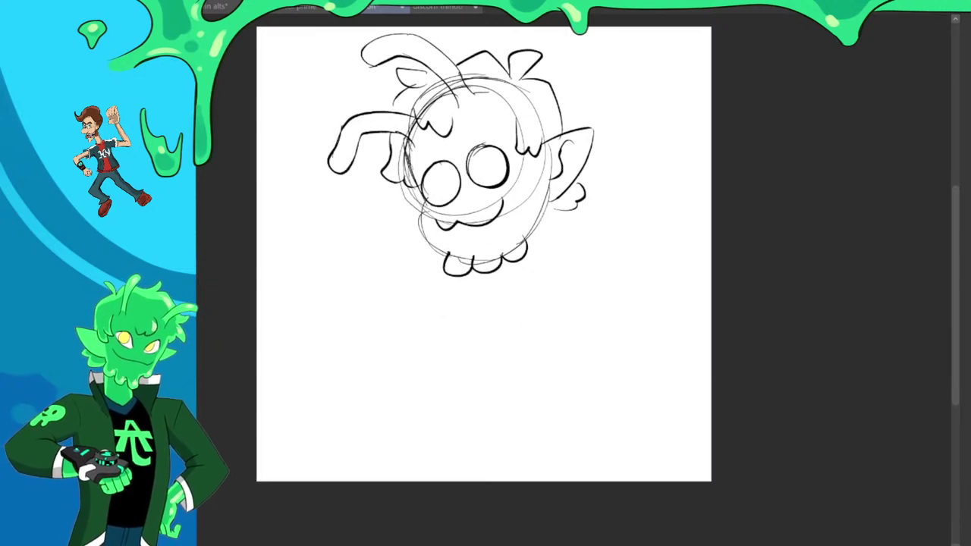
pyautogui.moveTo(425, 197); pyautogui.dragTo(450, 258)
pyautogui.hotkey('ctrl', 'z')
pyautogui.moveTo(424, 195)
pyautogui.mouseDown()
pyautogui.moveTo(423, 228)
pyautogui.moveTo(449, 254)
pyautogui.mouseUp()
pyautogui.moveTo(522, 242); pyautogui.dragTo(554, 189)
pyautogui.hotkey('ctrl', 'z')
pyautogui.moveTo(524, 242); pyautogui.dragTo(555, 190)
# Draw the collar's left curve under the chin with a zipper pull hanging at its centre
pyautogui.moveTo(426, 237)
pyautogui.mouseDown()
pyautogui.moveTo(402, 281)
pyautogui.moveTo(455, 311)
pyautogui.moveTo(398, 251)
pyautogui.moveTo(489, 305)
pyautogui.moveTo(506, 299)
pyautogui.moveTo(470, 333)
pyautogui.moveTo(501, 355)
pyautogui.moveTo(527, 338)
pyautogui.mouseUp()
pyautogui.hotkey('ctrl', 'z')
pyautogui.hotkey('ctrl', 'z')
pyautogui.moveTo(505, 304)
pyautogui.mouseDown()
pyautogui.moveTo(526, 343)
pyautogui.moveTo(510, 310)
pyautogui.moveTo(495, 341)
pyautogui.moveTo(509, 339)
pyautogui.mouseUp()
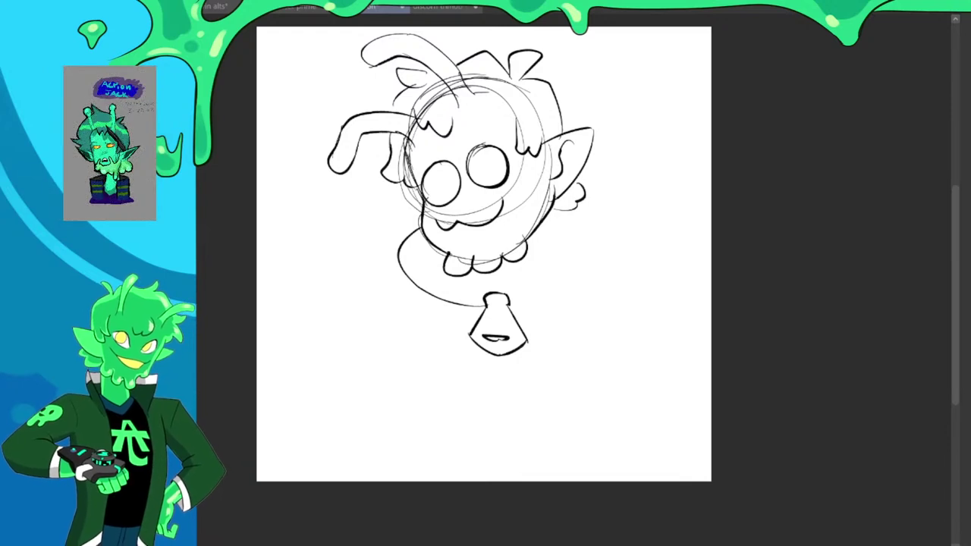
# Draw the collar's right curve up to the jaw and add small brow marks above both eyes
pyautogui.moveTo(513, 307)
pyautogui.mouseDown()
pyautogui.moveTo(567, 234)
pyautogui.moveTo(562, 285)
pyautogui.mouseUp()
pyautogui.hotkey('ctrl', 'z')
pyautogui.moveTo(512, 305)
pyautogui.mouseDown()
pyautogui.moveTo(588, 267)
pyautogui.moveTo(524, 298)
pyautogui.moveTo(585, 258)
pyautogui.mouseUp()
pyautogui.hotkey('ctrl', 'z')
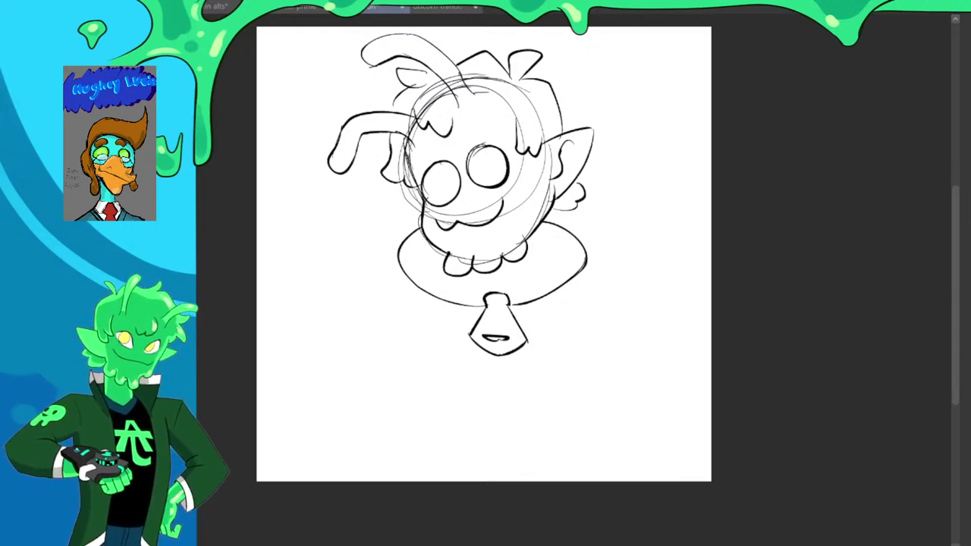
pyautogui.moveTo(461, 155); pyautogui.dragTo(483, 141)
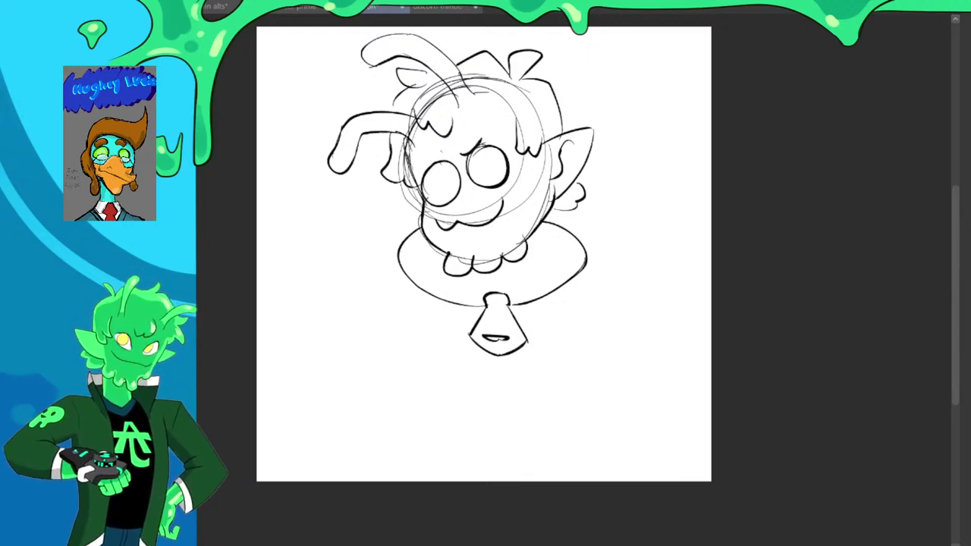
pyautogui.moveTo(425, 156); pyautogui.dragTo(442, 144)
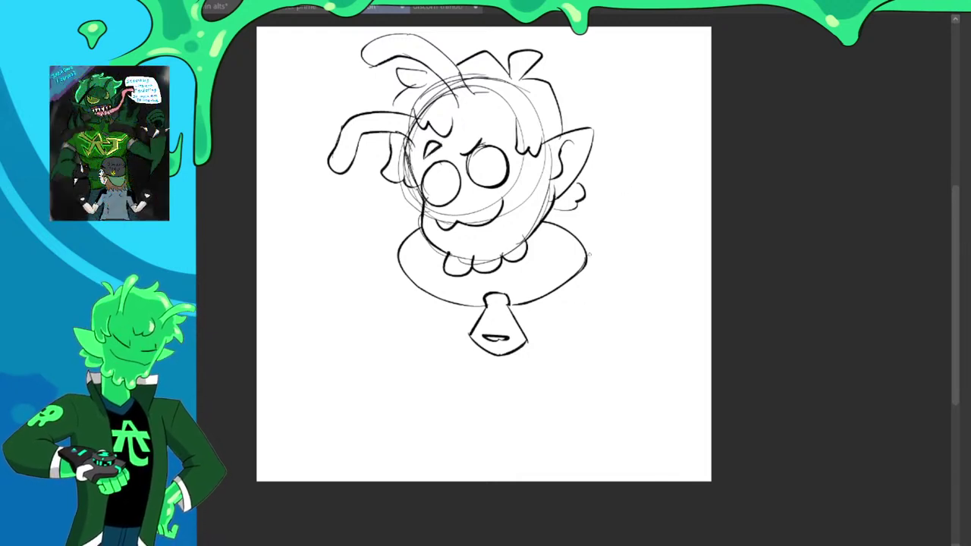
# Erase the collar's lower right curve and try several replacement strokes from the zipper pull
pyautogui.moveTo(533, 311); pyautogui.dragTo(590, 245)
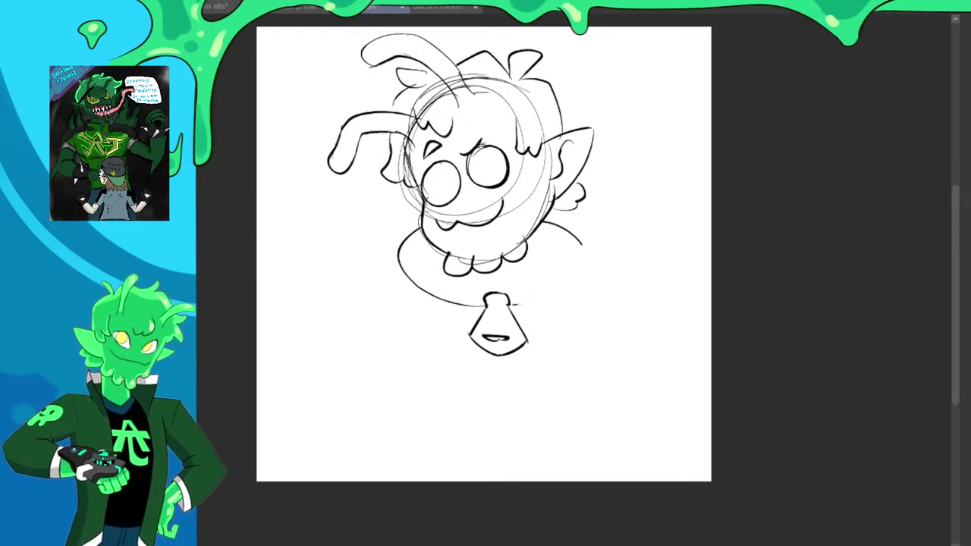
pyautogui.moveTo(513, 301); pyautogui.dragTo(577, 235)
pyautogui.hotkey('ctrl', 'z')
pyautogui.hotkey('ctrl', 'z')
pyautogui.moveTo(510, 309); pyautogui.dragTo(574, 242)
pyautogui.hotkey('ctrl', 'z')
pyautogui.moveTo(529, 302); pyautogui.dragTo(606, 224)
pyautogui.hotkey('ctrl', 'z')
pyautogui.moveTo(521, 305); pyautogui.dragTo(583, 234)
pyautogui.hotkey('ctrl', 'z')
pyautogui.moveTo(526, 302)
pyautogui.mouseDown()
pyautogui.moveTo(592, 236)
pyautogui.moveTo(587, 271)
pyautogui.moveTo(512, 306)
pyautogui.moveTo(581, 282)
pyautogui.moveTo(592, 260)
pyautogui.moveTo(578, 278)
pyautogui.mouseUp()
pyautogui.hotkey('ctrl', 'z')
pyautogui.hotkey('ctrl', 'z')
pyautogui.hotkey('ctrl', 'z')
pyautogui.hotkey('ctrl', 'z')
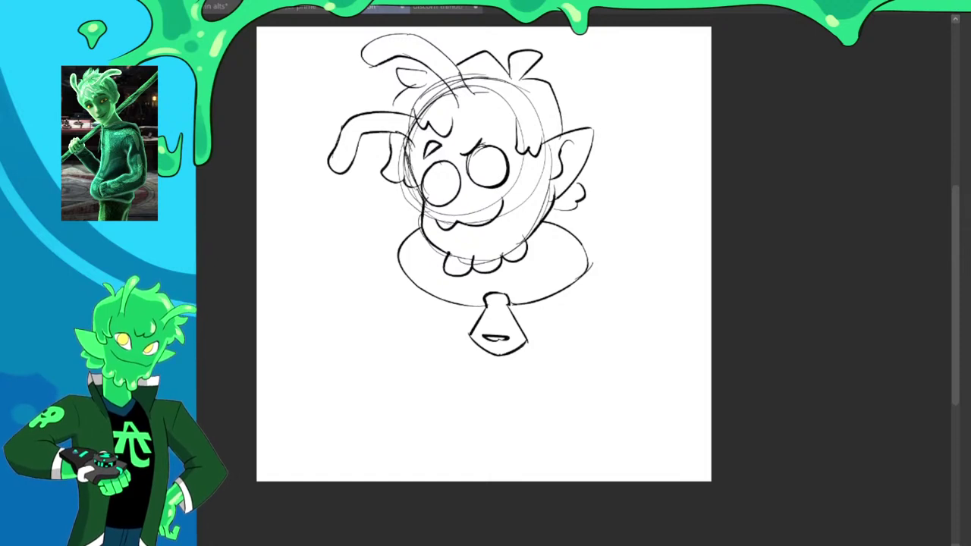
# Undo the collar, the zipper pull, the brow marks and the bold right jaw line
pyautogui.scroll(1, 484, 255)
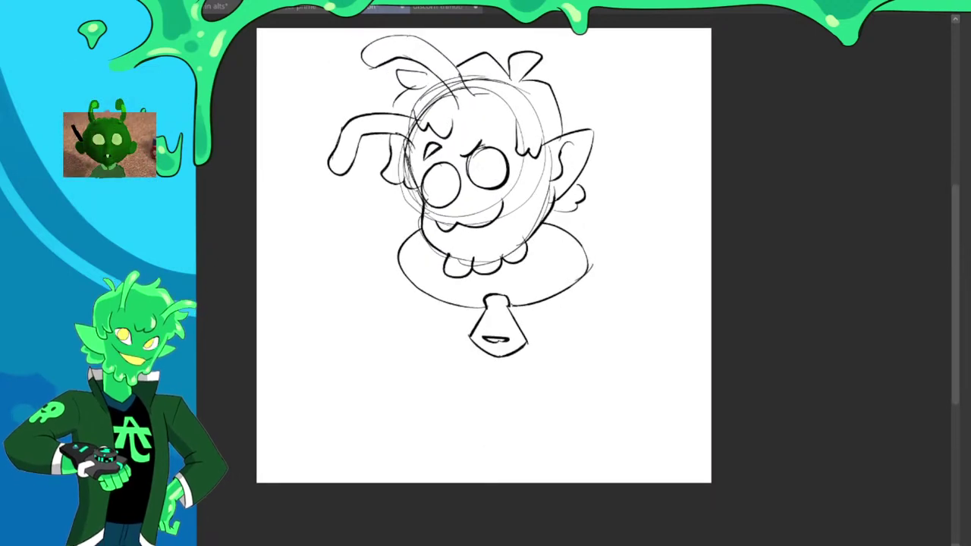
pyautogui.moveTo(550, 302); pyautogui.dragTo(626, 258)
pyautogui.moveTo(560, 293); pyautogui.dragTo(626, 252)
pyautogui.hotkey('ctrl', 'z')
pyautogui.hotkey('ctrl', 'z')
pyautogui.hotkey('ctrl', 'z')
pyautogui.hotkey('ctrl', 'z')
pyautogui.hotkey('ctrl', 'z')
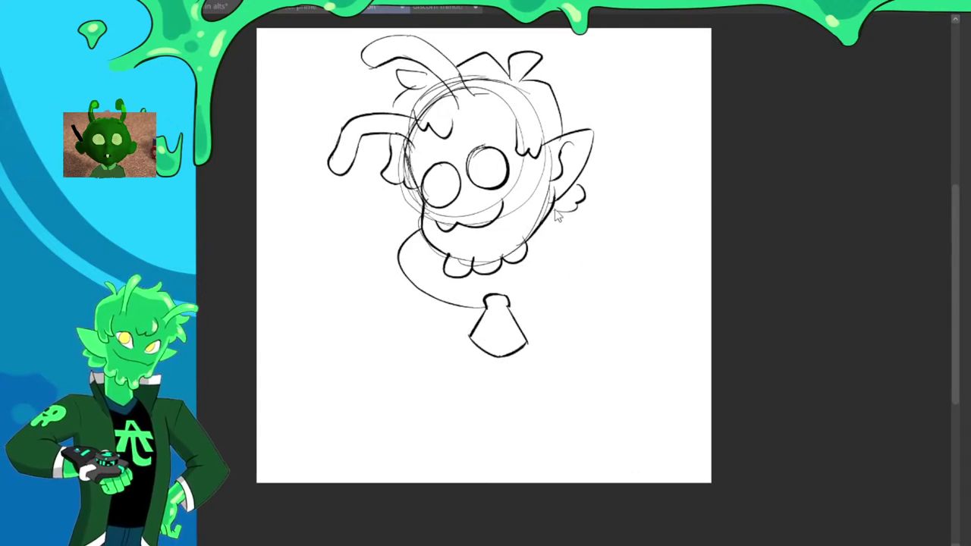
pyautogui.hotkey('ctrl', 'z')
pyautogui.hotkey('ctrl', 'z')
pyautogui.hotkey('ctrl', 'z')
pyautogui.hotkey('ctrl', 'z')
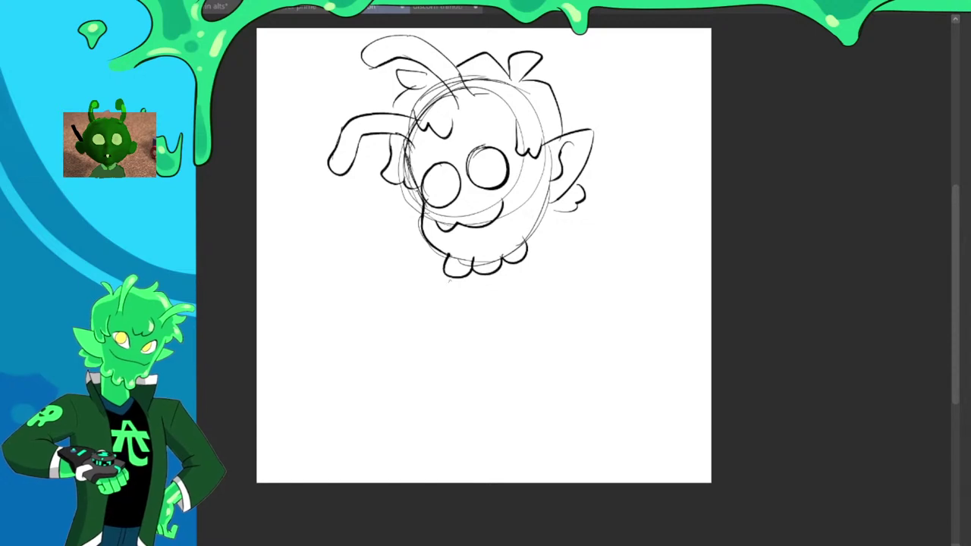
# Enlarge the head sketch with a transform so it fills more of the canvas's upper half
pyautogui.hotkey('ctrl', 't')
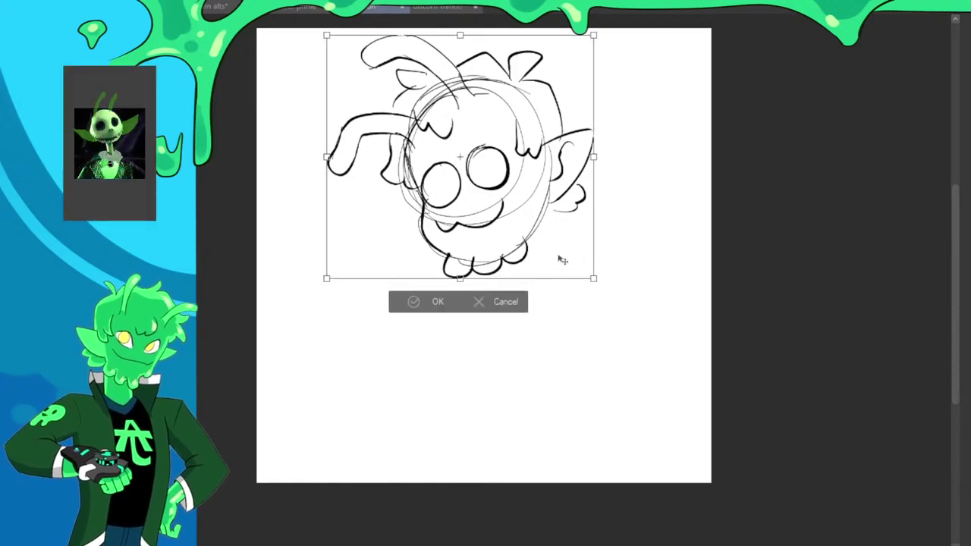
pyautogui.moveTo(596, 283)
pyautogui.mouseDown()
pyautogui.moveTo(728, 449)
pyautogui.moveTo(698, 405)
pyautogui.moveTo(657, 409)
pyautogui.moveTo(589, 341)
pyautogui.moveTo(612, 321)
pyautogui.mouseUp()
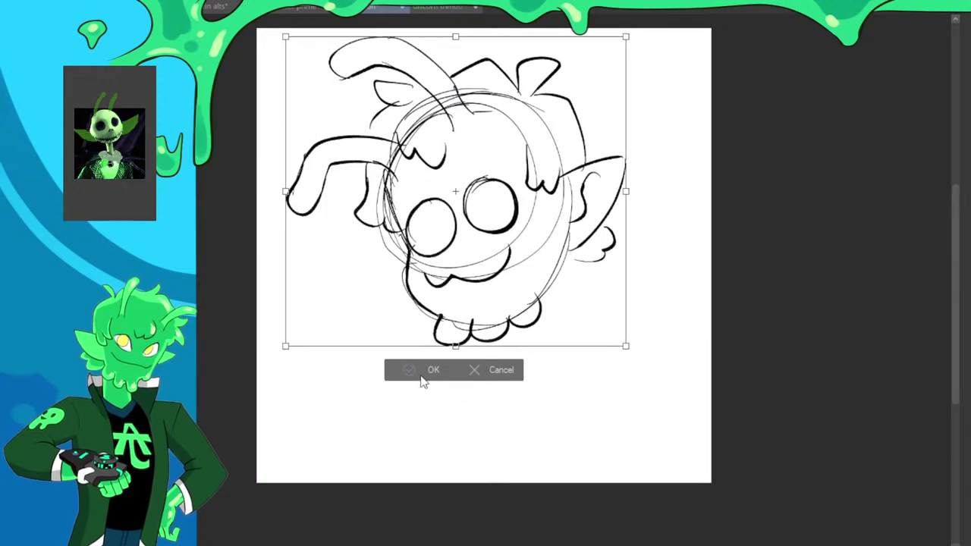
pyautogui.press('Return')
pyautogui.hotkey('ctrl', 't')
pyautogui.moveTo(627, 346); pyautogui.dragTo(592, 316)
pyautogui.moveTo(560, 285); pyautogui.dragTo(578, 292)
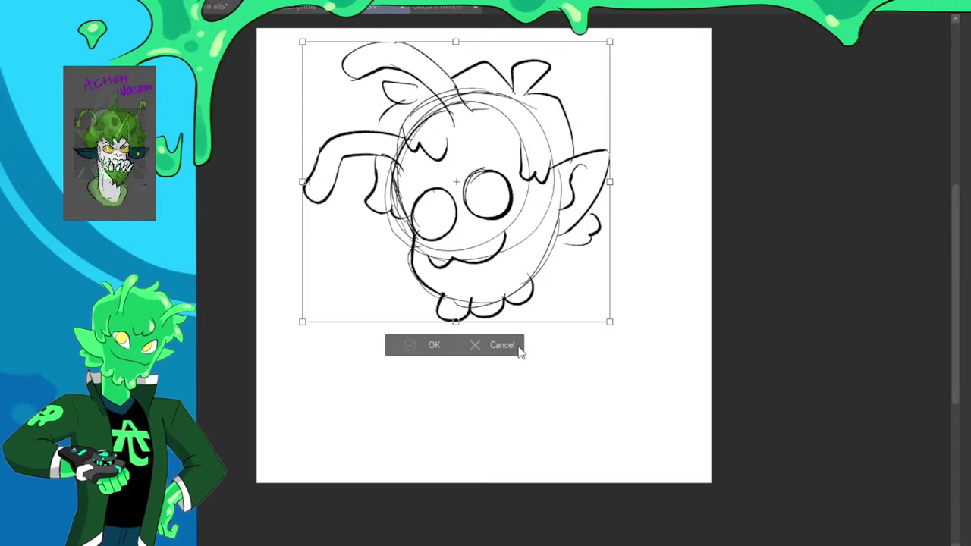
pyautogui.press('Return')
pyautogui.moveTo(445, 339)
pyautogui.mouseDown()
pyautogui.moveTo(526, 337)
pyautogui.moveTo(556, 400)
pyautogui.moveTo(439, 350)
pyautogui.moveTo(422, 409)
pyautogui.moveTo(410, 395)
pyautogui.moveTo(404, 434)
pyautogui.moveTo(456, 447)
pyautogui.moveTo(473, 419)
pyautogui.moveTo(513, 418)
pyautogui.moveTo(534, 454)
pyautogui.moveTo(560, 452)
pyautogui.mouseUp()
pyautogui.hotkey('ctrl', 'z')
pyautogui.hotkey('ctrl', 'z')
pyautogui.moveTo(558, 393); pyautogui.dragTo(573, 422)
pyautogui.moveTo(505, 416); pyautogui.dragTo(533, 447)
pyautogui.moveTo(530, 446)
pyautogui.mouseDown()
pyautogui.moveTo(557, 444)
pyautogui.moveTo(549, 364)
pyautogui.moveTo(536, 348)
pyautogui.mouseUp()
pyautogui.hotkey('ctrl', 'z')
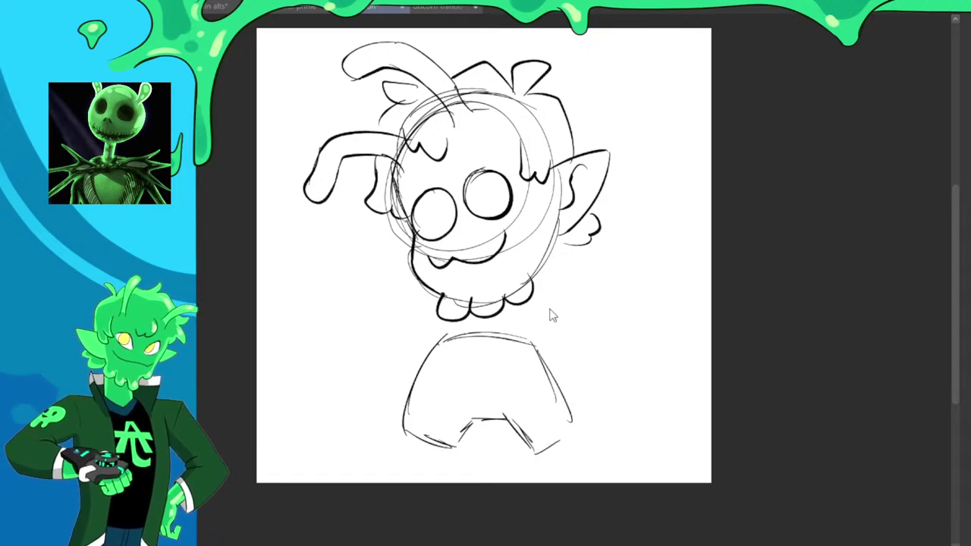
pyautogui.hotkey('ctrl', 'z')
pyautogui.hotkey('ctrl', 'z')
pyautogui.hotkey('ctrl', 'z')
pyautogui.hotkey('ctrl', 'z')
pyautogui.hotkey('ctrl', 'z')
pyautogui.hotkey('ctrl', 'z')
pyautogui.hotkey('ctrl', 'z')
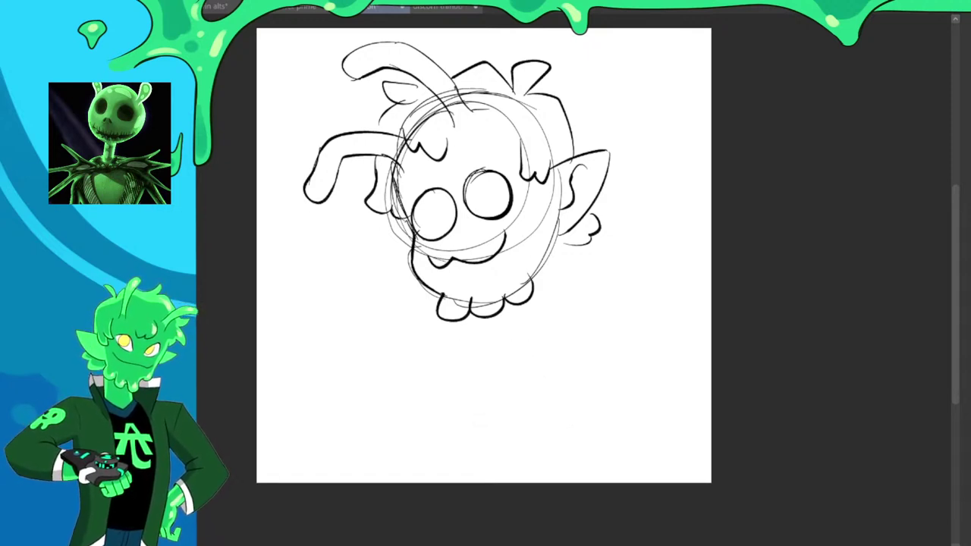
pyautogui.moveTo(589, 311)
pyautogui.mouseDown()
pyautogui.moveTo(521, 364)
pyautogui.moveTo(591, 321)
pyautogui.mouseUp()
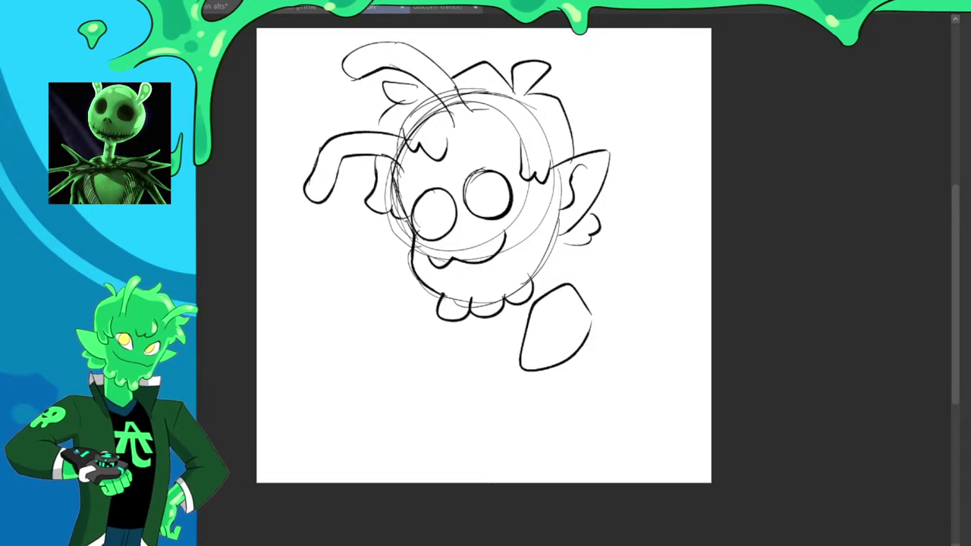
pyautogui.hotkey('ctrl', 'z')
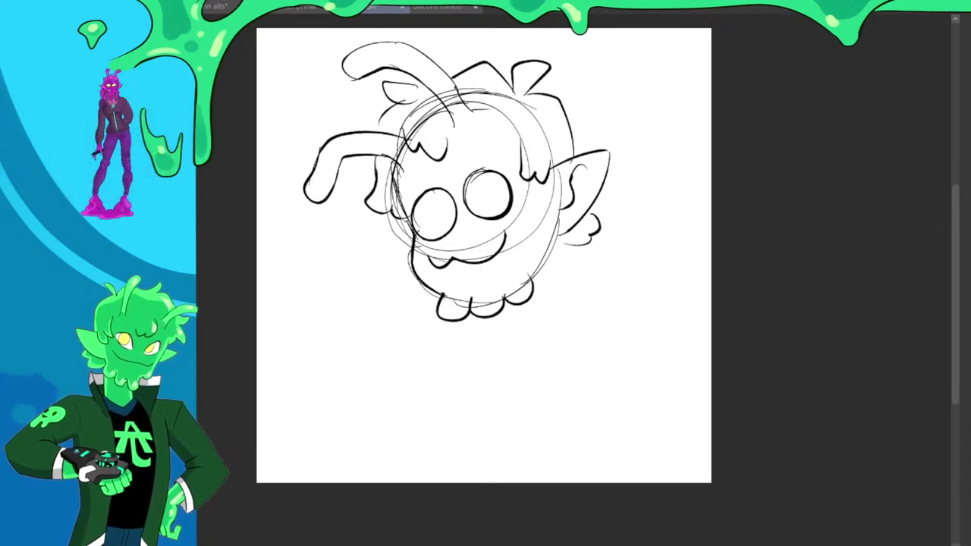
# Draw a large diagonal pencil in front of the head's right side, with a thumb and fingers gripping its barrel
pyautogui.moveTo(451, 468)
pyautogui.mouseDown()
pyautogui.moveTo(442, 421)
pyautogui.moveTo(489, 346)
pyautogui.moveTo(623, 195)
pyautogui.moveTo(632, 156)
pyautogui.moveTo(651, 164)
pyautogui.moveTo(686, 203)
pyautogui.moveTo(653, 264)
pyautogui.moveTo(492, 470)
pyautogui.moveTo(490, 453)
pyautogui.moveTo(510, 435)
pyautogui.moveTo(454, 461)
pyautogui.mouseUp()
pyautogui.moveTo(442, 418); pyautogui.dragTo(510, 429)
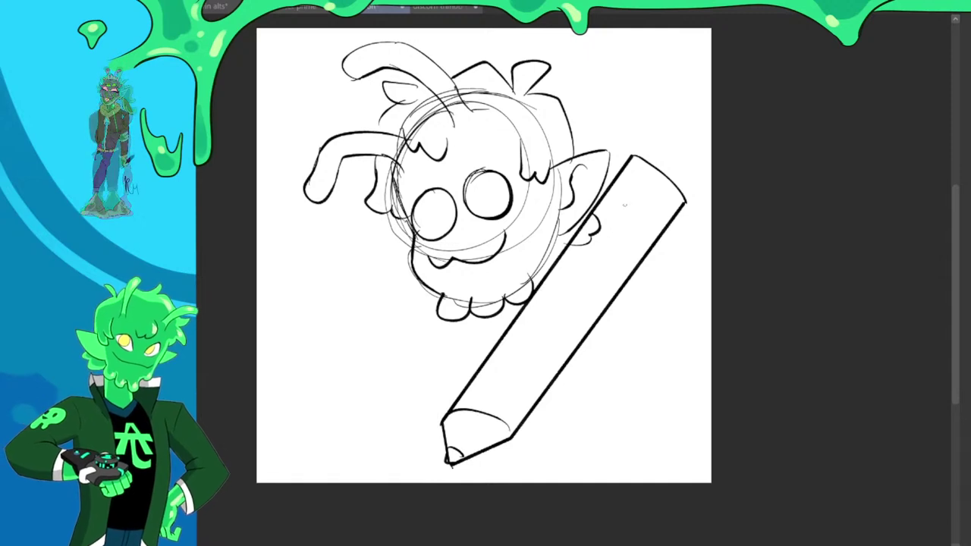
pyautogui.moveTo(638, 271)
pyautogui.mouseDown()
pyautogui.moveTo(587, 270)
pyautogui.moveTo(550, 314)
pyautogui.moveTo(543, 329)
pyautogui.moveTo(611, 329)
pyautogui.moveTo(560, 346)
pyautogui.moveTo(581, 378)
pyautogui.mouseUp()
pyautogui.moveTo(645, 338)
pyautogui.mouseDown()
pyautogui.moveTo(599, 381)
pyautogui.moveTo(545, 387)
pyautogui.moveTo(622, 393)
pyautogui.mouseUp()
pyautogui.moveTo(542, 266)
pyautogui.mouseDown()
pyautogui.moveTo(526, 273)
pyautogui.moveTo(531, 340)
pyautogui.mouseUp()
pyautogui.moveTo(540, 290); pyautogui.dragTo(538, 316)
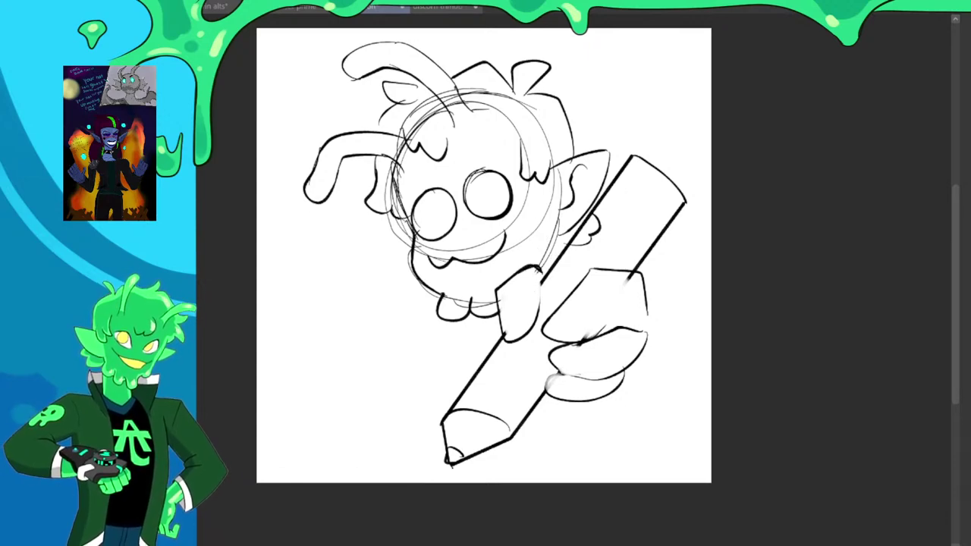
# Thicken the outline around the pencil's sharpened end and erase the ear tuft that overlaps its barrel
pyautogui.moveTo(521, 422)
pyautogui.mouseDown()
pyautogui.moveTo(448, 461)
pyautogui.moveTo(445, 414)
pyautogui.moveTo(465, 389)
pyautogui.mouseUp()
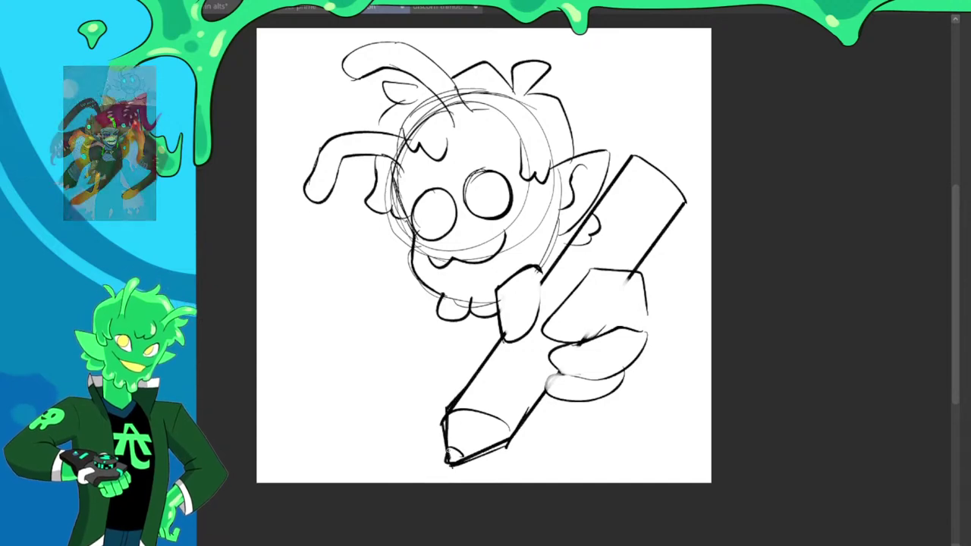
pyautogui.moveTo(447, 448); pyautogui.dragTo(464, 457)
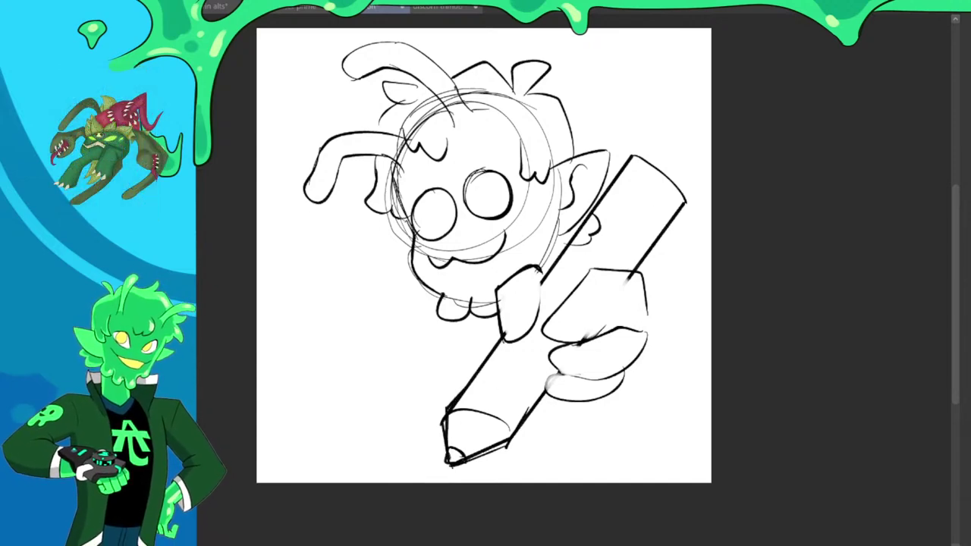
pyautogui.moveTo(600, 215); pyautogui.dragTo(568, 250)
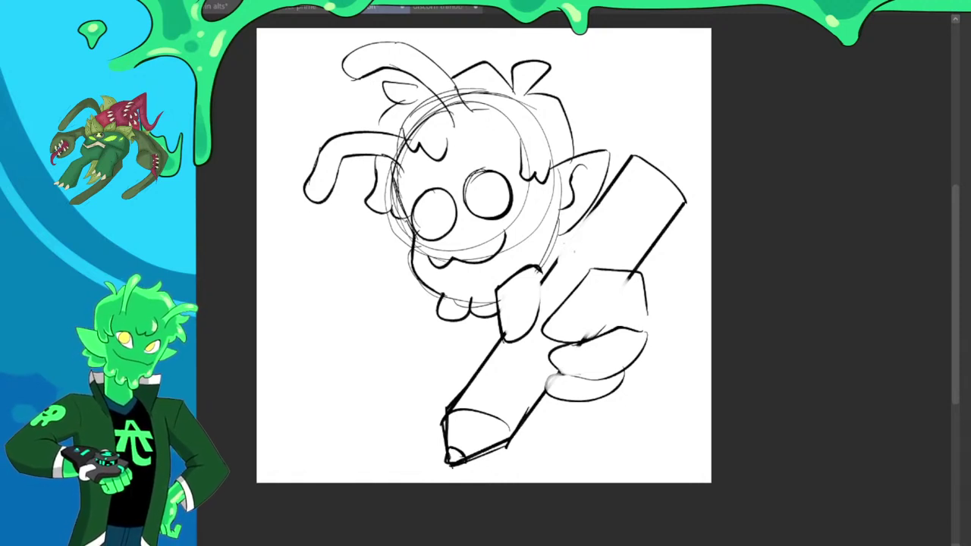
# Redraw the pencil's upper edge with a band near its blunt end, and thicken the gripping fingers' outlines
pyautogui.moveTo(554, 264)
pyautogui.mouseDown()
pyautogui.moveTo(632, 157)
pyautogui.moveTo(674, 213)
pyautogui.mouseUp()
pyautogui.moveTo(612, 312); pyautogui.dragTo(587, 338)
pyautogui.moveTo(574, 290)
pyautogui.mouseDown()
pyautogui.moveTo(645, 277)
pyautogui.moveTo(647, 336)
pyautogui.moveTo(615, 382)
pyautogui.moveTo(557, 379)
pyautogui.moveTo(582, 340)
pyautogui.moveTo(599, 384)
pyautogui.moveTo(542, 390)
pyautogui.moveTo(618, 382)
pyautogui.mouseUp()
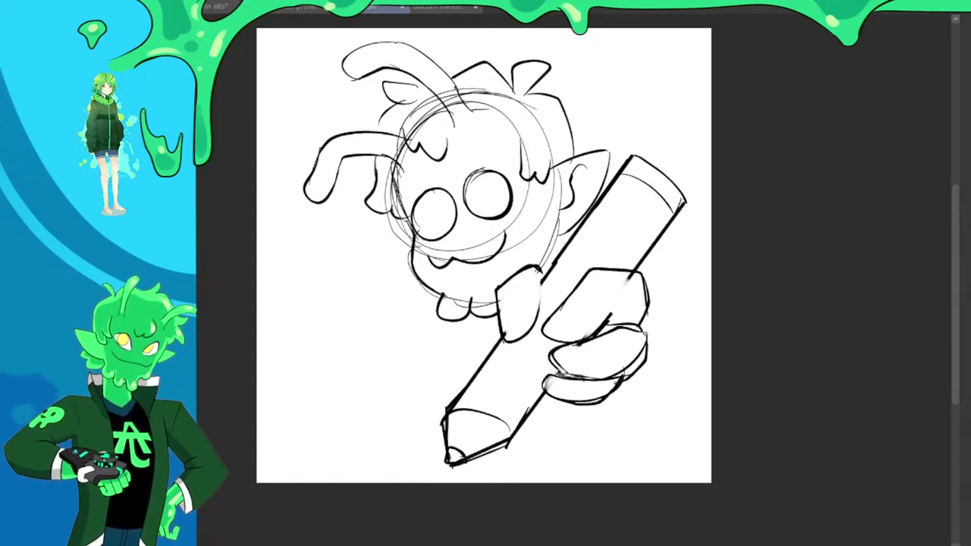
# Draw the collar's left curve under the chin with a zipper pull partly hidden behind the pencil
pyautogui.scroll(-2, 603, 299)
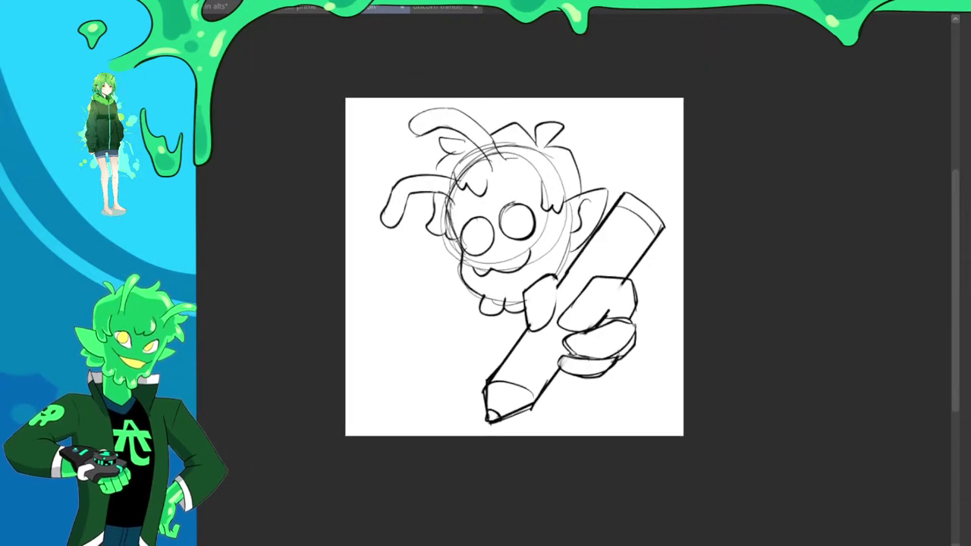
pyautogui.scroll(3, 590, 273)
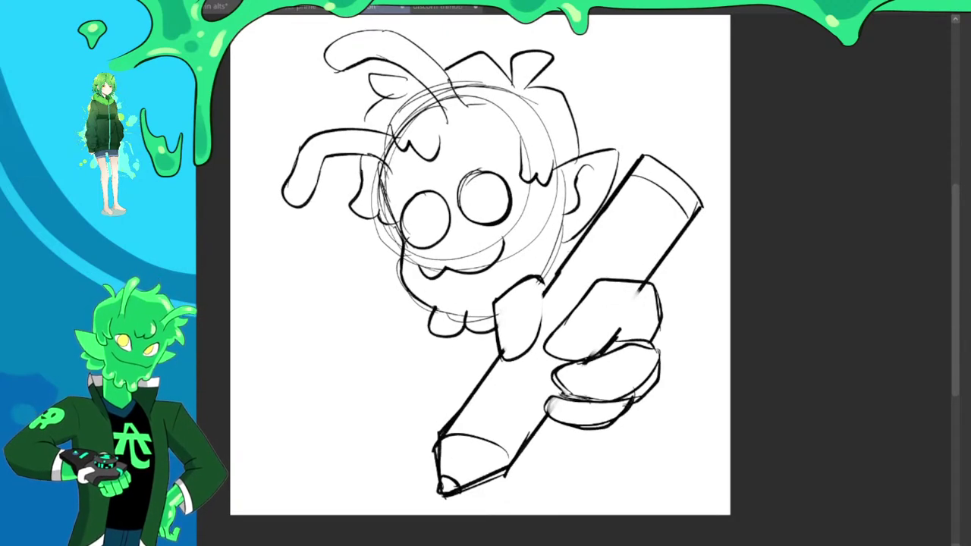
pyautogui.moveTo(398, 270)
pyautogui.mouseDown()
pyautogui.moveTo(469, 361)
pyautogui.moveTo(464, 397)
pyautogui.mouseUp()
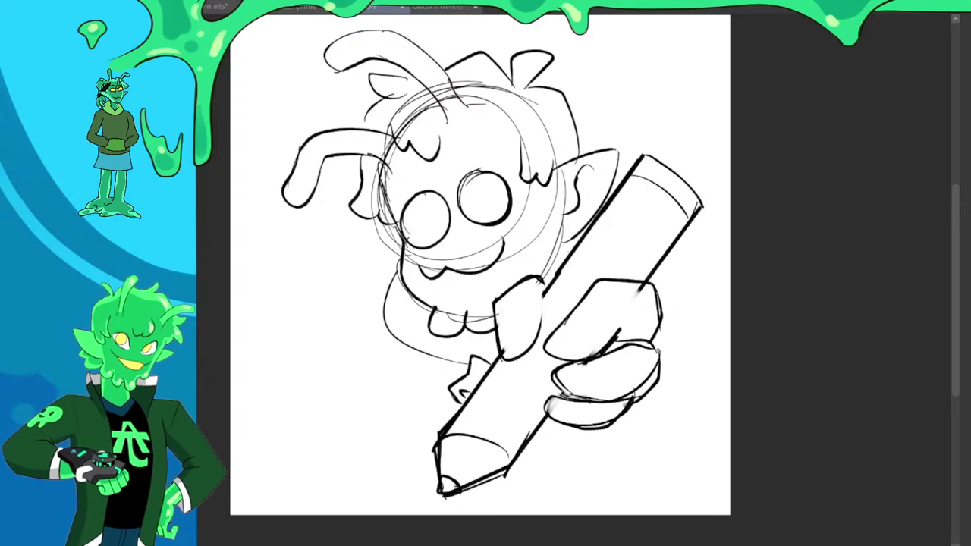
# Try to sketch a raised thumbs-up hand with its forearm in the empty space beside the collar
pyautogui.scroll(-3, 427, 226)
pyautogui.scroll(2, 437, 183)
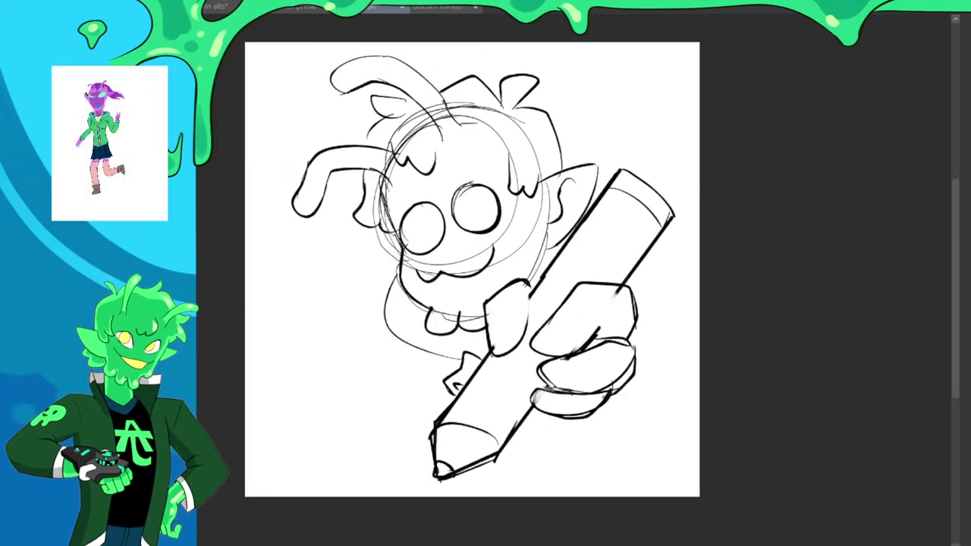
pyautogui.scroll(-1, 600, 353)
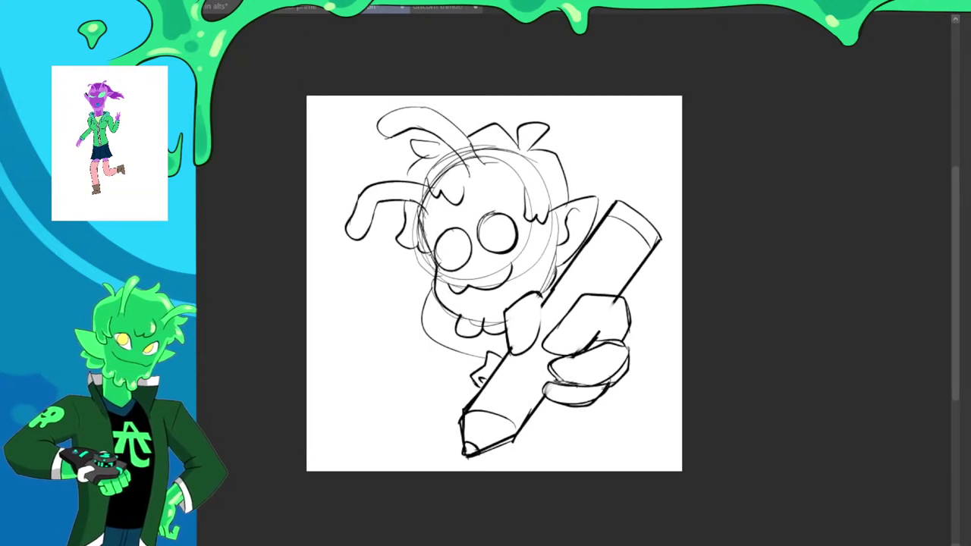
pyautogui.scroll(-1, 611, 236)
pyautogui.scroll(1, 607, 228)
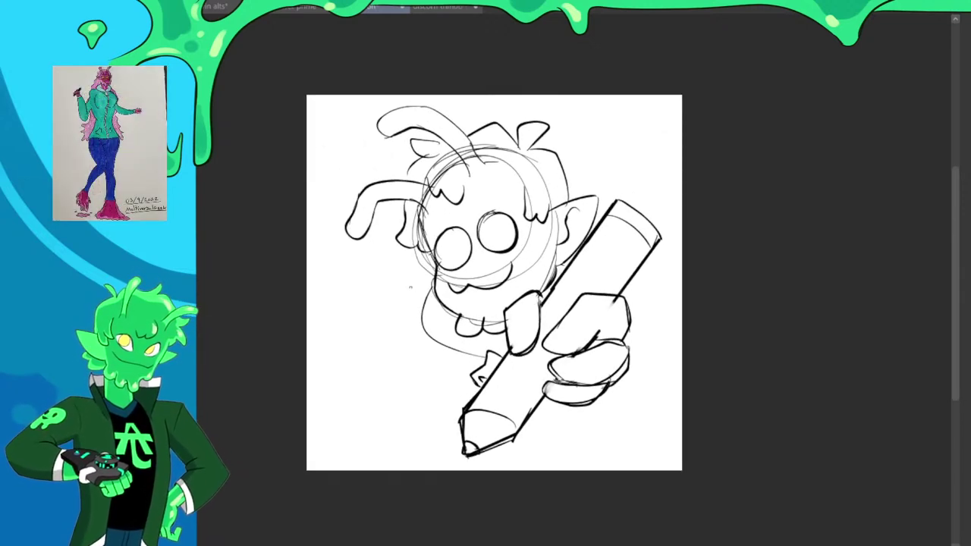
pyautogui.moveTo(396, 275); pyautogui.dragTo(403, 315)
pyautogui.moveTo(396, 273)
pyautogui.mouseDown()
pyautogui.moveTo(379, 294)
pyautogui.moveTo(359, 342)
pyautogui.mouseUp()
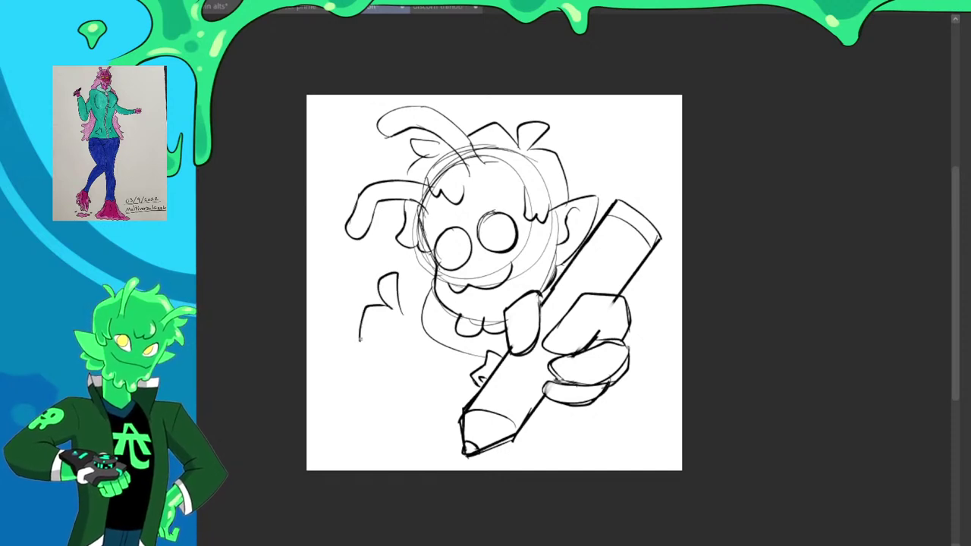
pyautogui.moveTo(391, 311); pyautogui.dragTo(393, 346)
pyautogui.moveTo(364, 350)
pyautogui.mouseDown()
pyautogui.moveTo(399, 347)
pyautogui.moveTo(393, 337)
pyautogui.mouseUp()
pyautogui.moveTo(361, 318)
pyautogui.mouseDown()
pyautogui.moveTo(413, 332)
pyautogui.moveTo(376, 357)
pyautogui.mouseUp()
pyautogui.moveTo(411, 318); pyautogui.dragTo(440, 383)
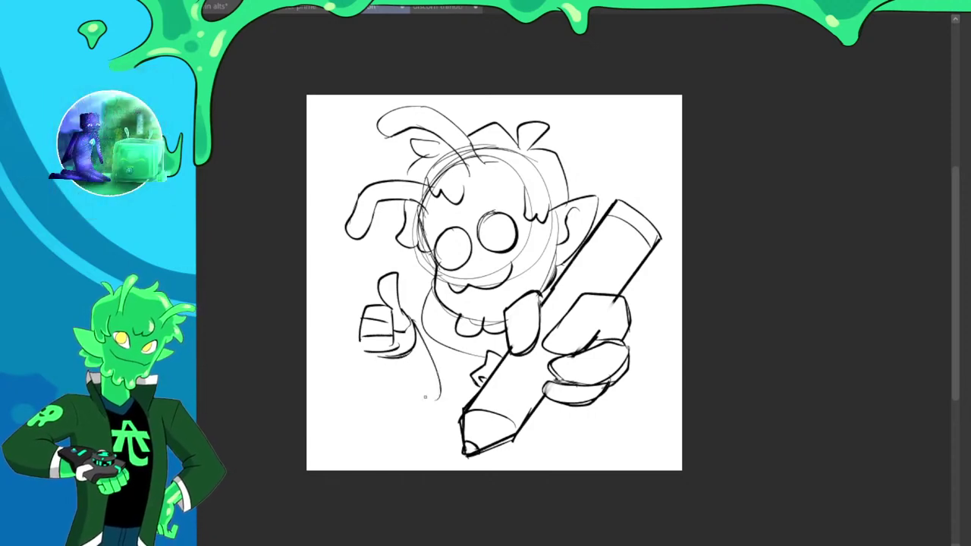
# Undo the thumbs-up hand and the trial arm strokes beside the collar
pyautogui.hotkey('ctrl', 'z')
pyautogui.hotkey('ctrl', 'z')
pyautogui.hotkey('ctrl', 'z')
pyautogui.hotkey('ctrl', 'z')
pyautogui.hotkey('ctrl', 'z')
pyautogui.hotkey('ctrl', 'z')
pyautogui.hotkey('ctrl', 'z')
pyautogui.hotkey('ctrl', 'z')
pyautogui.hotkey('ctrl', 'z')
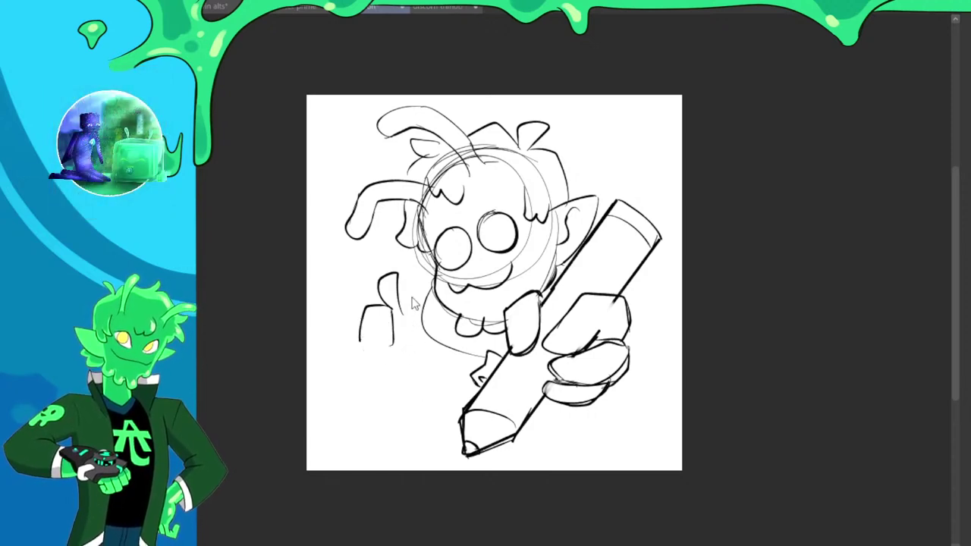
pyautogui.hotkey('ctrl', 'z')
pyautogui.moveTo(424, 290)
pyautogui.mouseDown()
pyautogui.moveTo(405, 334)
pyautogui.moveTo(411, 351)
pyautogui.moveTo(418, 329)
pyautogui.moveTo(416, 421)
pyautogui.mouseUp()
pyautogui.hotkey('ctrl', 'z')
pyautogui.moveTo(420, 325)
pyautogui.mouseDown()
pyautogui.moveTo(421, 422)
pyautogui.moveTo(461, 442)
pyautogui.mouseUp()
pyautogui.hotkey('ctrl', 'z')
pyautogui.hotkey('ctrl', 'z')
pyautogui.hotkey('ctrl', 'z')
# Rotate the whole sketch slightly clockwise and shift it a little to the left on the canvas
pyautogui.scroll(-2, 563, 266)
pyautogui.scroll(3, 620, 265)
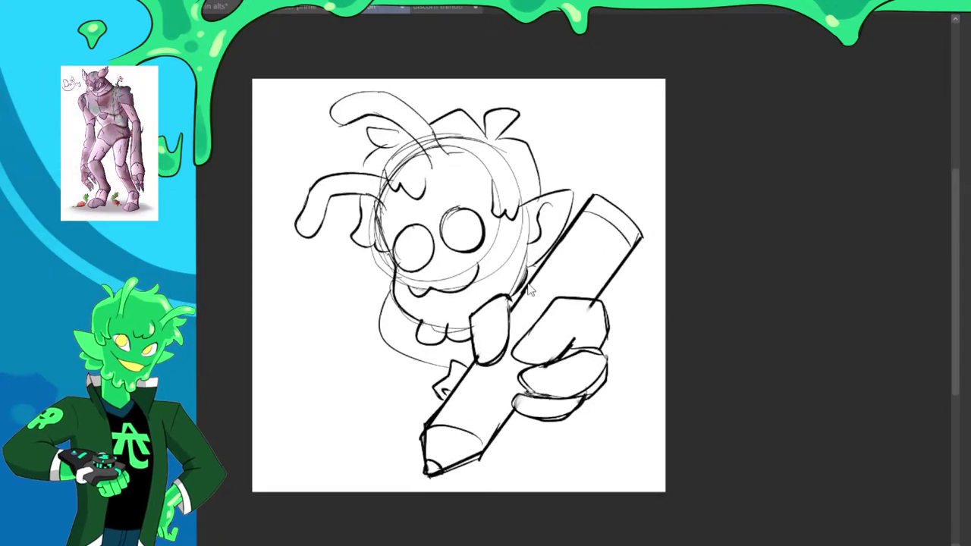
pyautogui.hotkey('ctrl', 't')
pyautogui.moveTo(662, 187); pyautogui.dragTo(668, 202)
pyautogui.moveTo(620, 249); pyautogui.dragTo(603, 253)
pyautogui.click(432, 517)
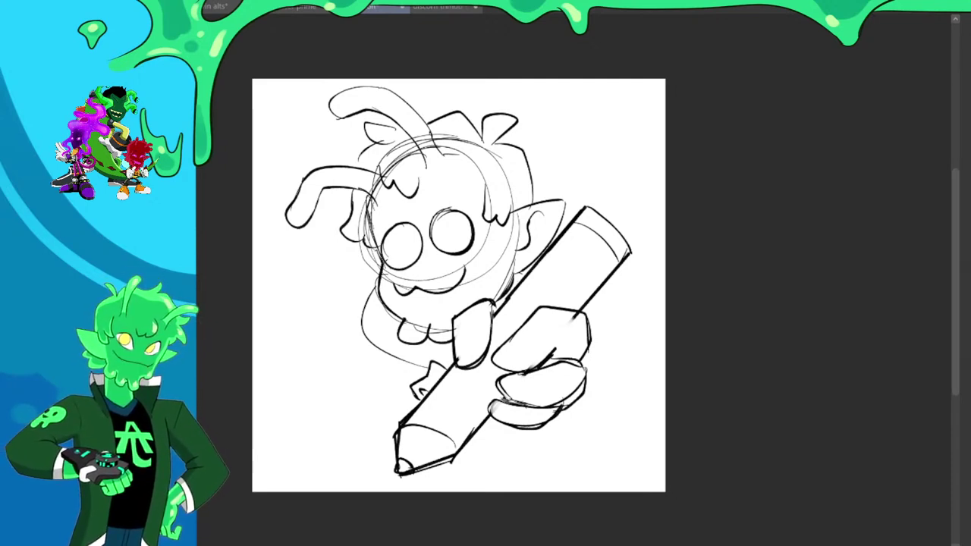
# Erase the head's construction circles and clean up the lines around the antenna bases, left hair tuft and cheek
pyautogui.scroll(2, 529, 182)
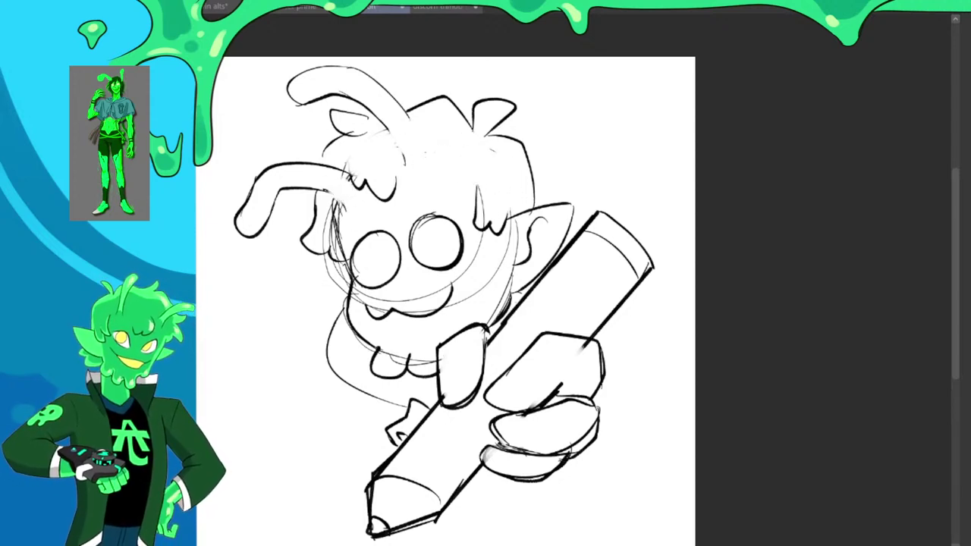
pyautogui.moveTo(383, 125); pyautogui.dragTo(400, 158)
pyautogui.moveTo(377, 119)
pyautogui.mouseDown()
pyautogui.moveTo(332, 112)
pyautogui.moveTo(366, 138)
pyautogui.mouseUp()
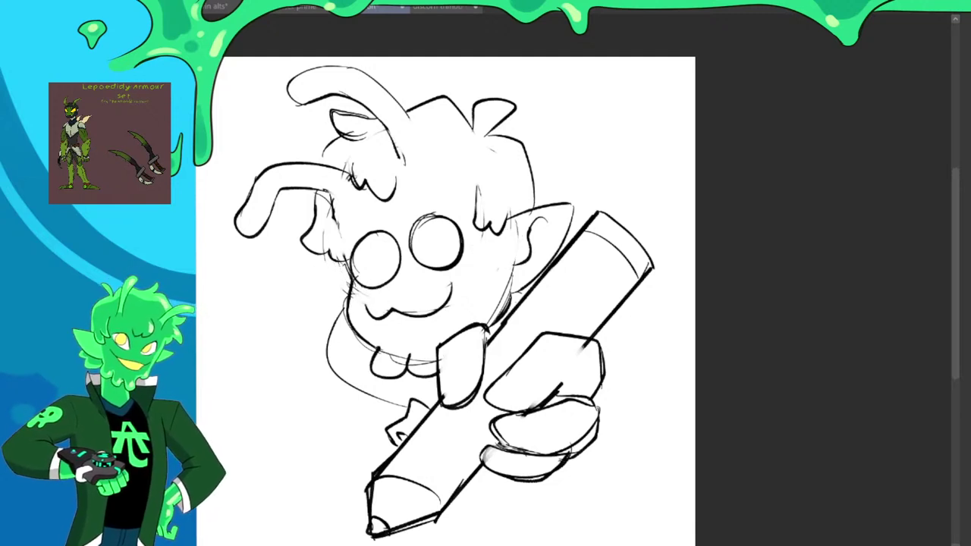
pyautogui.moveTo(330, 263); pyautogui.dragTo(332, 294)
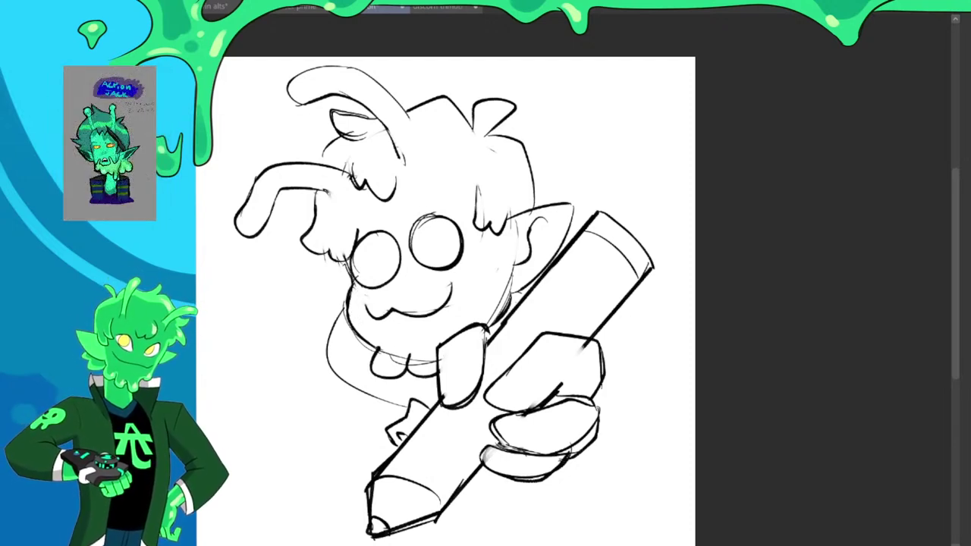
# Erase the dripping hair tuft on the forehead and redraw it as a larger two-lobed drip between the antennae
pyautogui.scroll(-1, 551, 334)
pyautogui.scroll(1, 510, 282)
pyautogui.moveTo(379, 173)
pyautogui.mouseDown()
pyautogui.moveTo(371, 195)
pyautogui.moveTo(362, 185)
pyautogui.moveTo(405, 191)
pyautogui.mouseUp()
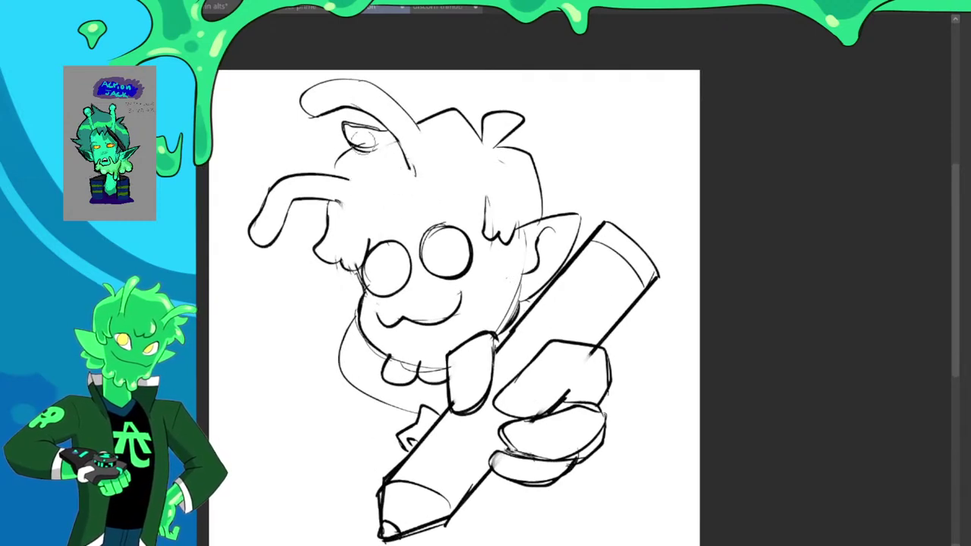
pyautogui.moveTo(356, 172)
pyautogui.mouseDown()
pyautogui.moveTo(361, 203)
pyautogui.moveTo(402, 188)
pyautogui.mouseUp()
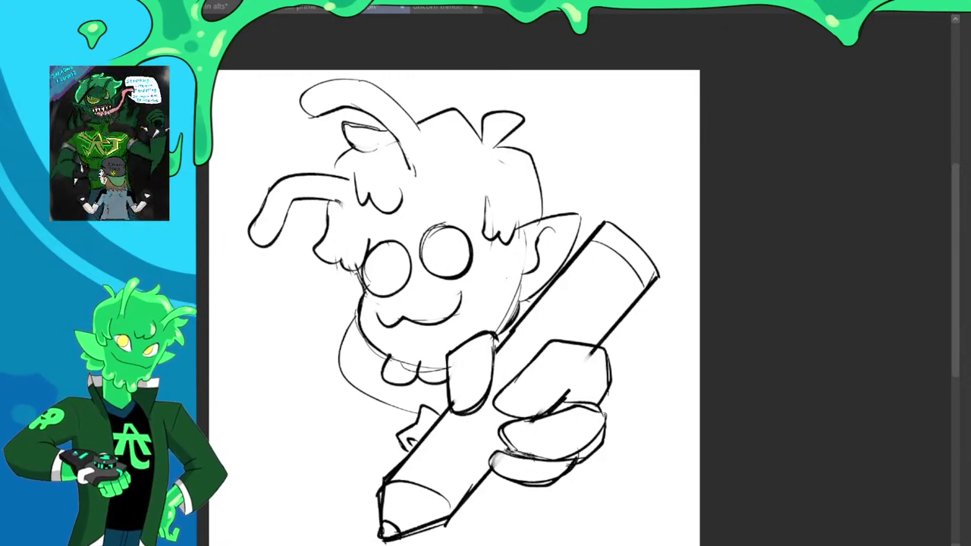
pyautogui.scroll(-2, 389, 173)
pyautogui.scroll(3, 438, 129)
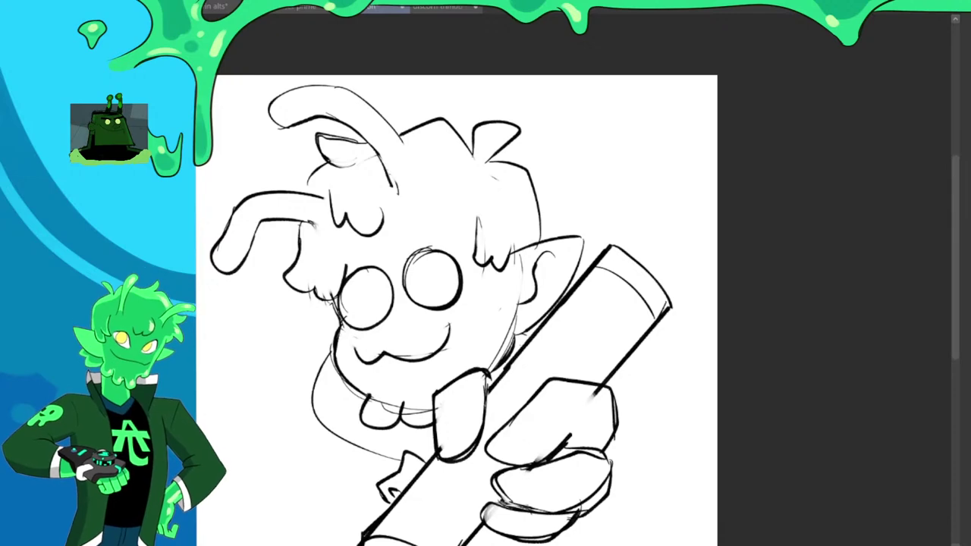
# Redraw the hair outline between the two antennae with a thicker line that joins the lower antenna and forehead tuft
pyautogui.scroll(1, 422, 196)
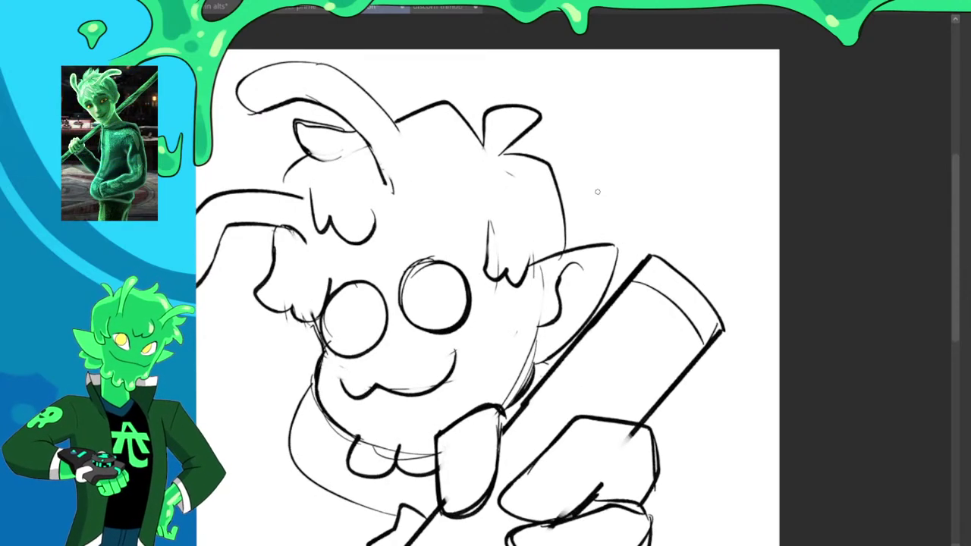
pyautogui.moveTo(360, 132)
pyautogui.mouseDown()
pyautogui.moveTo(329, 128)
pyautogui.moveTo(335, 158)
pyautogui.moveTo(280, 183)
pyautogui.moveTo(279, 196)
pyautogui.mouseUp()
pyautogui.hotkey('ctrl', 'z')
pyautogui.moveTo(311, 156)
pyautogui.mouseDown()
pyautogui.moveTo(284, 178)
pyautogui.moveTo(306, 190)
pyautogui.mouseUp()
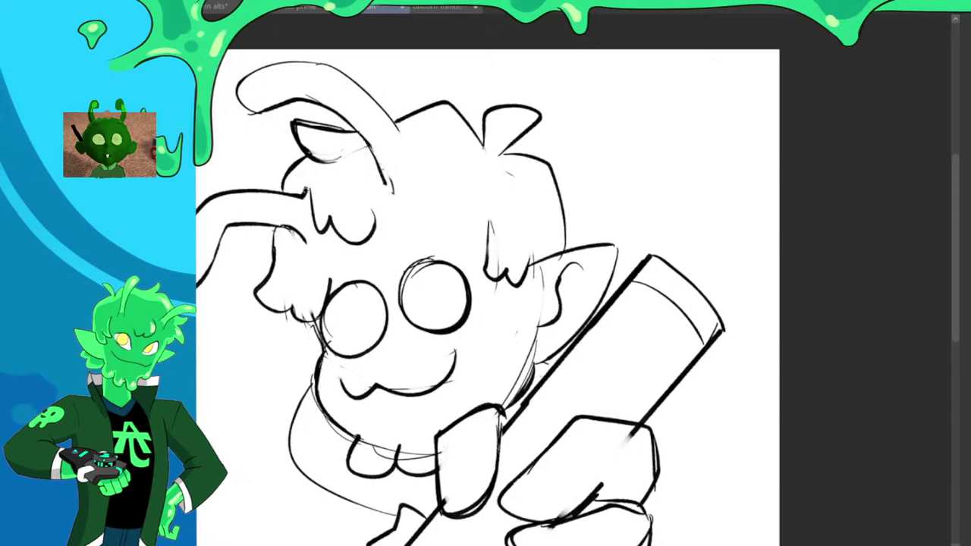
# Draw two small angular eyebrows above the round eyes
pyautogui.scroll(-3, 334, 173)
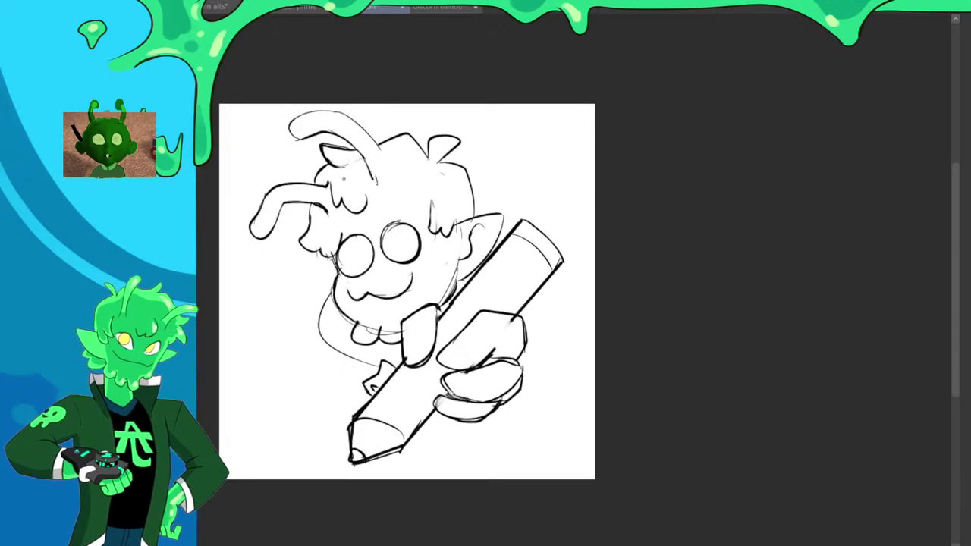
pyautogui.scroll(2, 334, 178)
pyautogui.moveTo(390, 225)
pyautogui.mouseDown()
pyautogui.moveTo(411, 205)
pyautogui.moveTo(392, 224)
pyautogui.mouseUp()
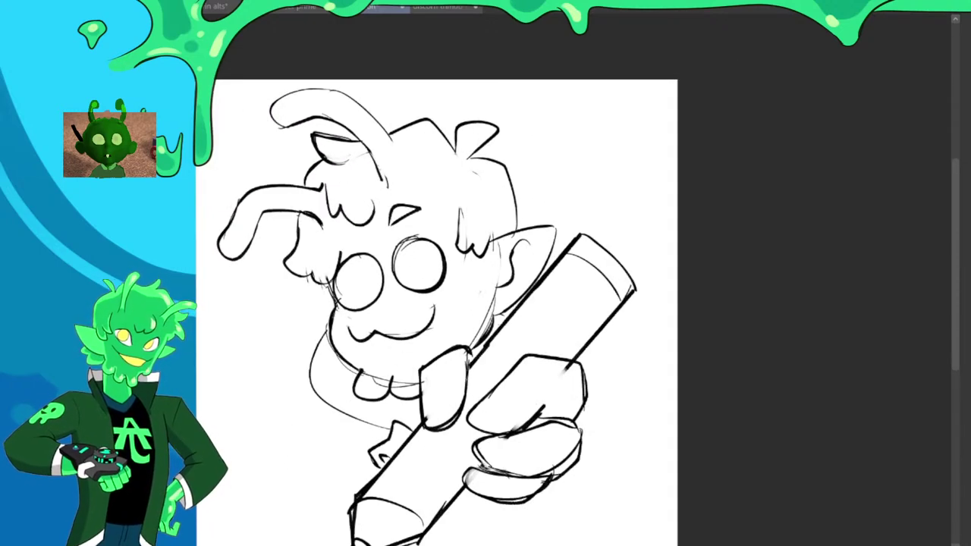
pyautogui.scroll(-3, 480, 291)
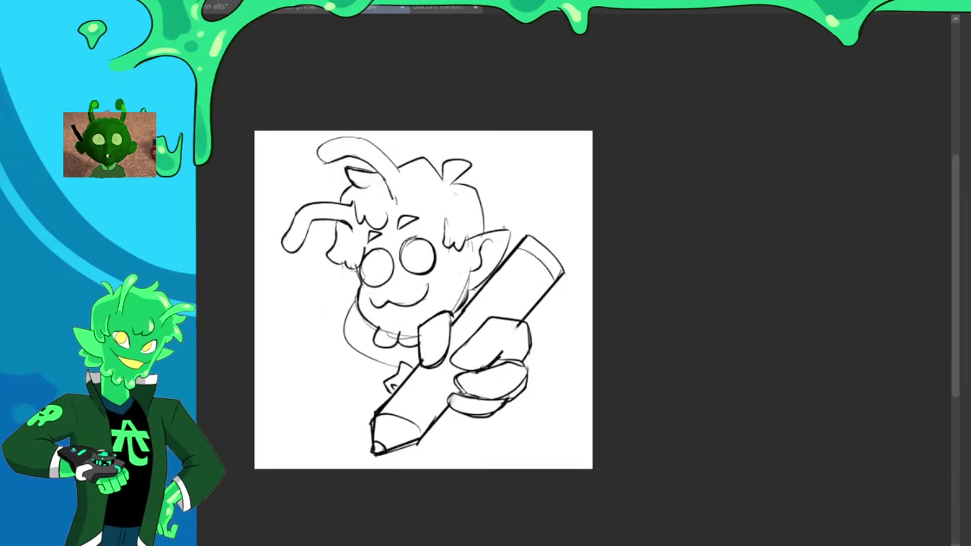
# Thicken the collar's left curve, and clean up the fringe and jawline beside the pointed ear
pyautogui.scroll(2, 478, 292)
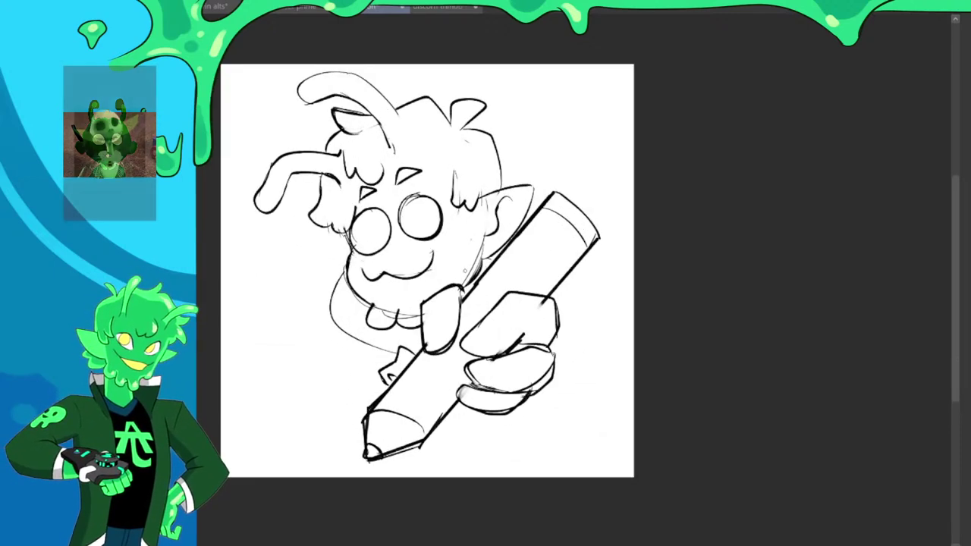
pyautogui.moveTo(345, 271)
pyautogui.mouseDown()
pyautogui.moveTo(333, 311)
pyautogui.moveTo(396, 354)
pyautogui.mouseUp()
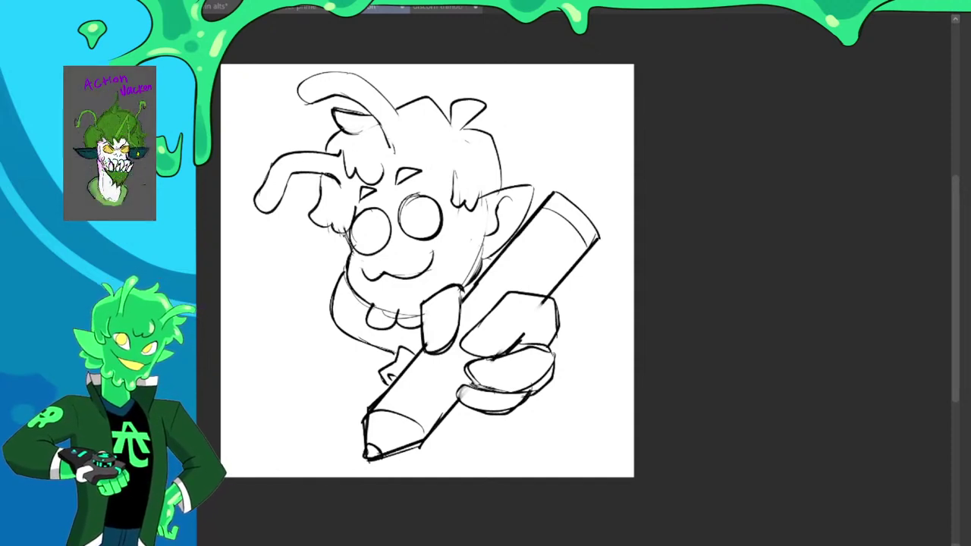
pyautogui.scroll(1, 344, 243)
pyautogui.scroll(-1, 519, 268)
pyautogui.scroll(1, 519, 269)
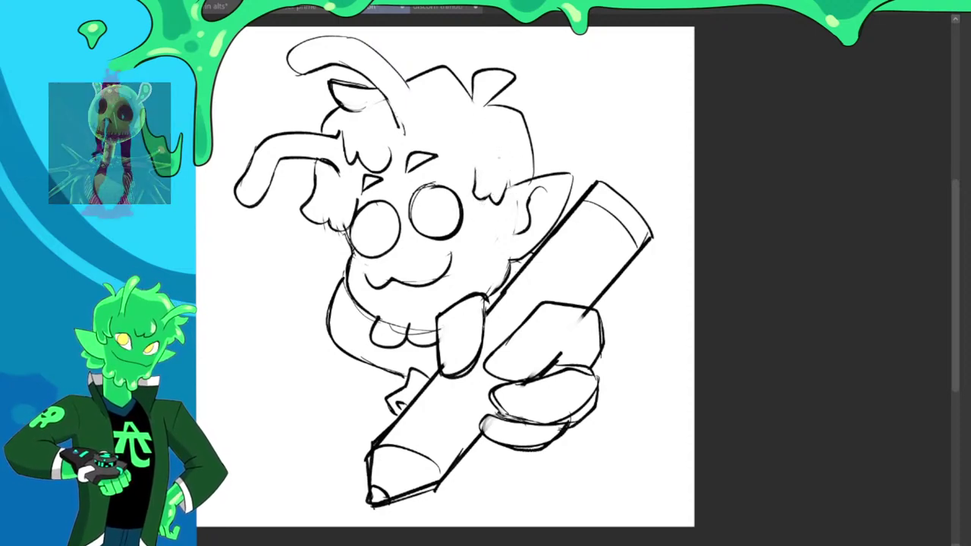
# Extend the upper antenna's base into the hair and erase the construction line across the chin tufts
pyautogui.moveTo(381, 89); pyautogui.dragTo(392, 108)
pyautogui.moveTo(390, 68)
pyautogui.mouseDown()
pyautogui.moveTo(415, 97)
pyautogui.moveTo(473, 103)
pyautogui.mouseUp()
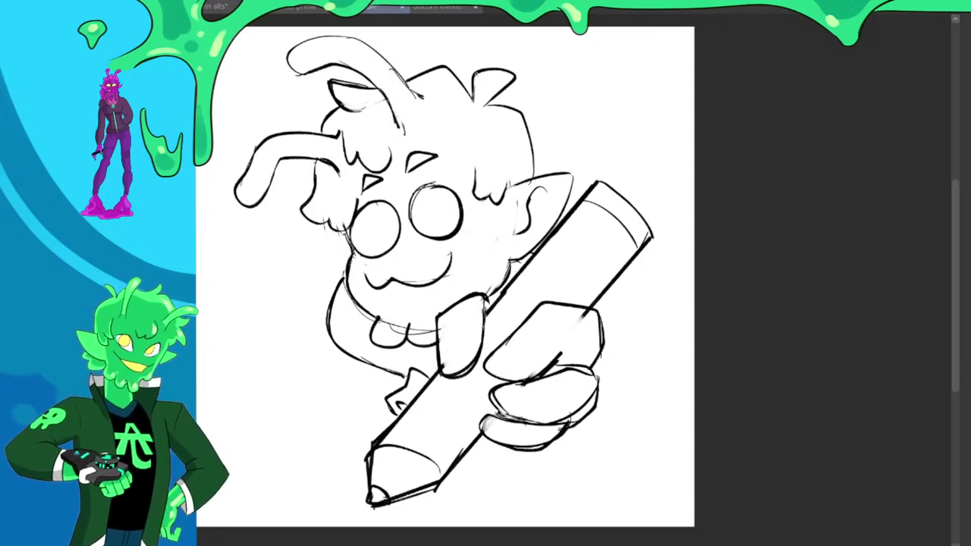
pyautogui.moveTo(447, 134)
pyautogui.mouseDown()
pyautogui.moveTo(452, 154)
pyautogui.moveTo(477, 172)
pyautogui.mouseUp()
pyautogui.moveTo(475, 165); pyautogui.dragTo(479, 173)
pyautogui.hotkey('ctrl', 'z')
pyautogui.hotkey('ctrl', 'z')
pyautogui.moveTo(345, 229)
pyautogui.mouseDown()
pyautogui.moveTo(355, 260)
pyautogui.moveTo(350, 248)
pyautogui.mouseUp()
pyautogui.hotkey('ctrl', 'z')
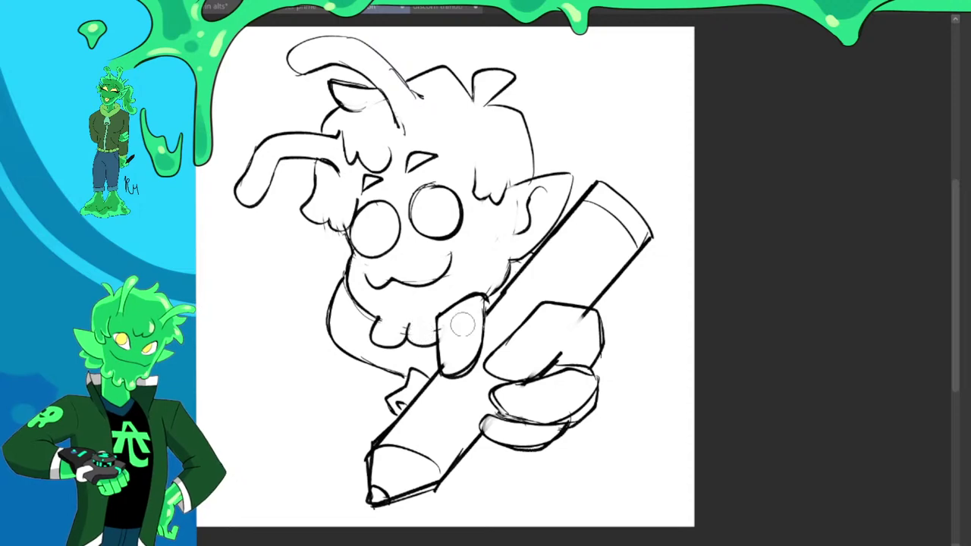
# Redraw the pointed ear's outer edge with a thicker line down to the pencil
pyautogui.scroll(-3, 516, 227)
pyautogui.scroll(1, 516, 228)
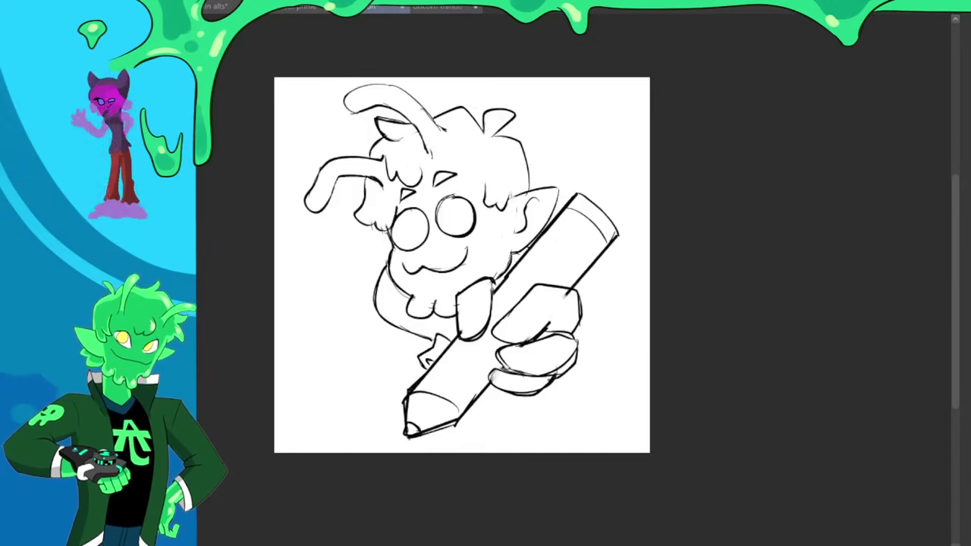
pyautogui.scroll(-2, 462, 265)
pyautogui.scroll(3, 440, 258)
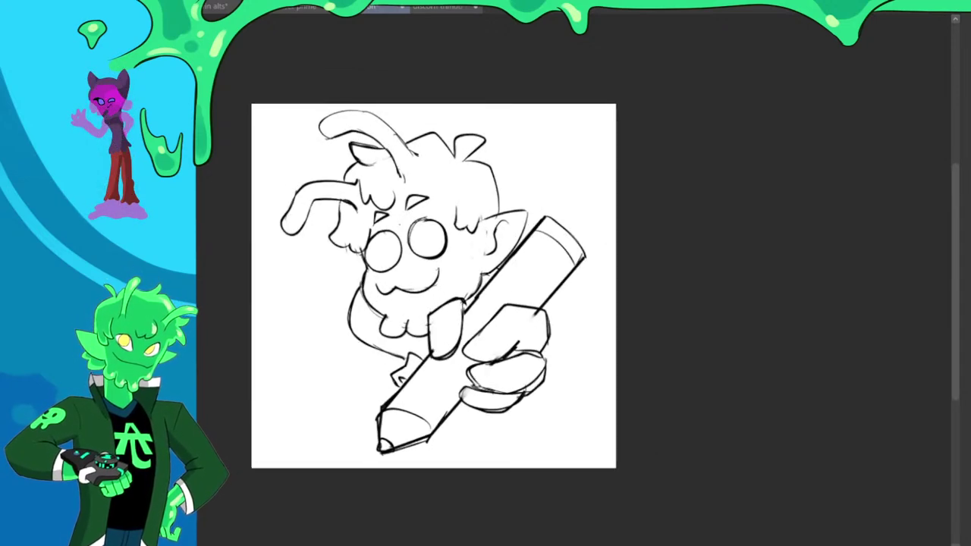
pyautogui.moveTo(498, 217)
pyautogui.mouseDown()
pyautogui.moveTo(528, 210)
pyautogui.moveTo(539, 226)
pyautogui.moveTo(490, 280)
pyautogui.mouseUp()
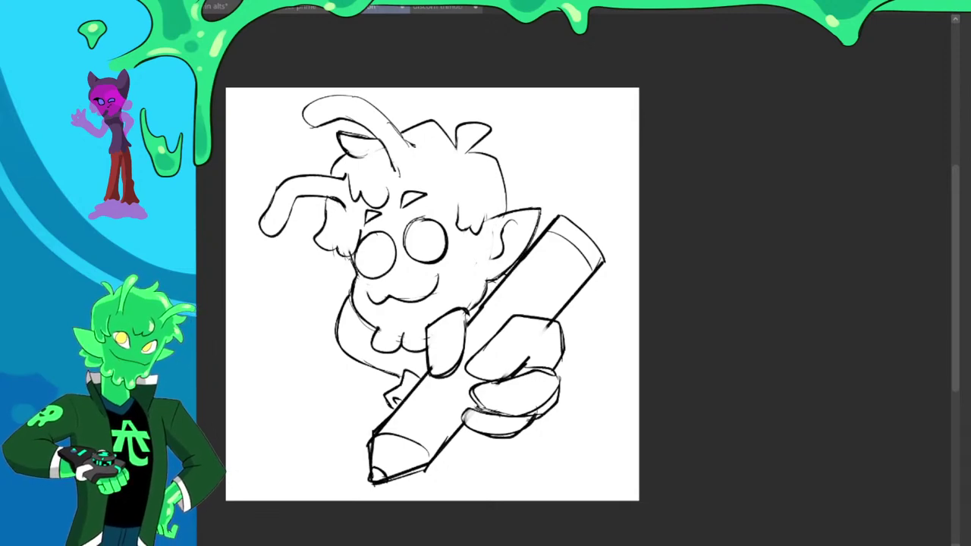
# Clean up the overlapping outlines of the thumb and lower fingers gripping the pencil
pyautogui.scroll(1, 578, 188)
pyautogui.scroll(-2, 547, 211)
pyautogui.scroll(2, 505, 330)
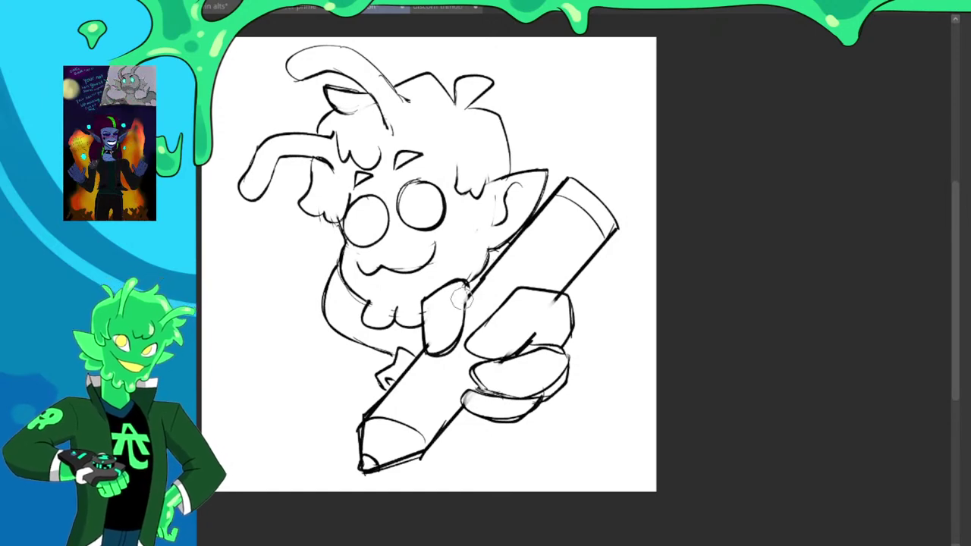
pyautogui.moveTo(462, 311); pyautogui.dragTo(475, 289)
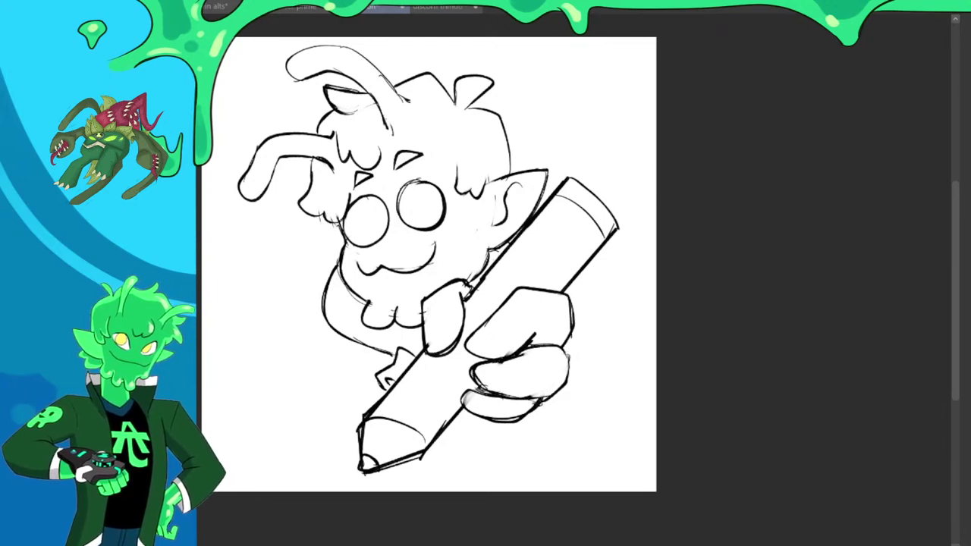
# Sketch a curved, forked slime splash trailing up and left from the pencil's tip
pyautogui.scroll(-2, 556, 327)
pyautogui.scroll(2, 479, 296)
pyautogui.scroll(-1, 476, 286)
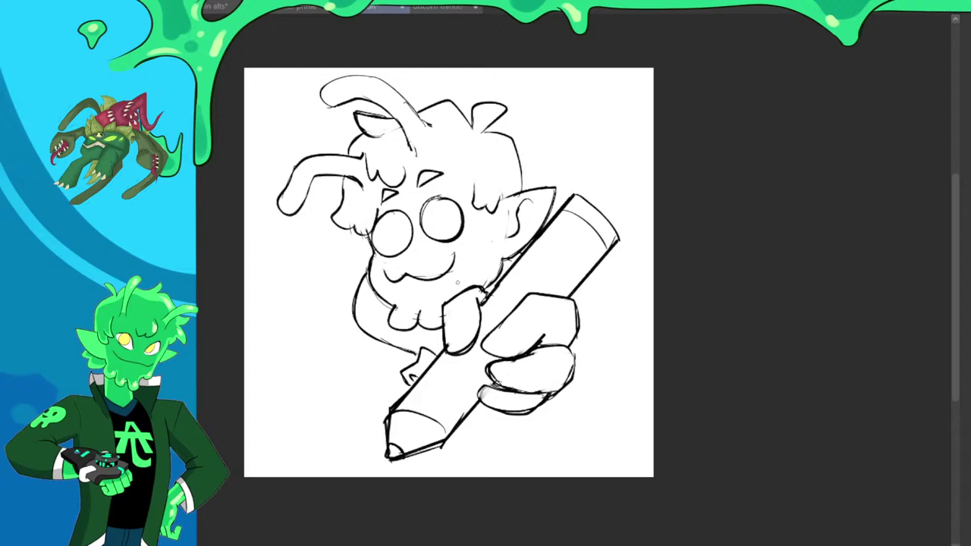
pyautogui.moveTo(385, 447)
pyautogui.mouseDown()
pyautogui.moveTo(307, 311)
pyautogui.moveTo(304, 221)
pyautogui.mouseUp()
pyautogui.hotkey('ctrl', 'z')
pyautogui.hotkey('ctrl', 'z')
pyautogui.moveTo(386, 446); pyautogui.dragTo(328, 362)
pyautogui.hotkey('ctrl', 'z')
pyautogui.moveTo(387, 446)
pyautogui.mouseDown()
pyautogui.moveTo(334, 369)
pyautogui.moveTo(316, 298)
pyautogui.moveTo(293, 295)
pyautogui.moveTo(305, 355)
pyautogui.moveTo(286, 383)
pyautogui.moveTo(334, 440)
pyautogui.moveTo(395, 466)
pyautogui.moveTo(414, 459)
pyautogui.mouseUp()
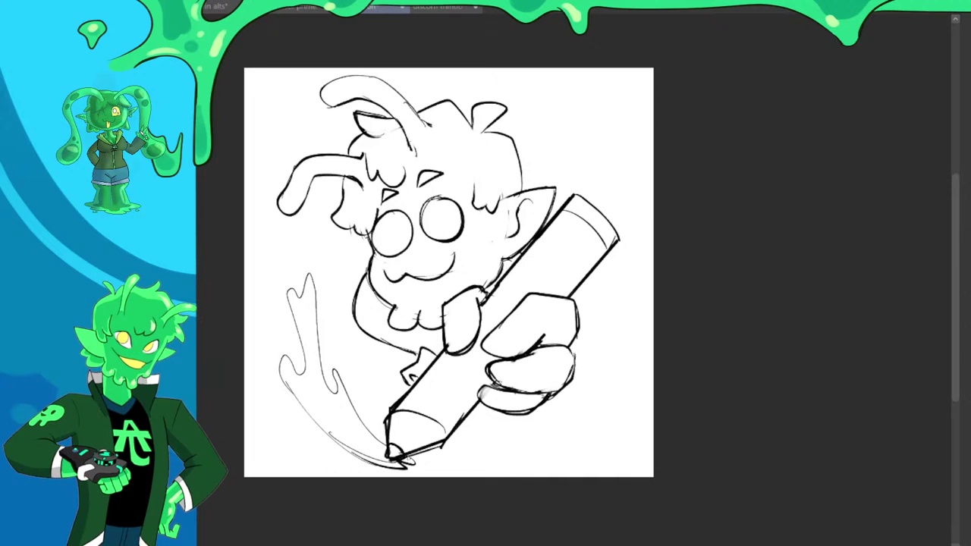
# Redo the splash's tail under the pencil tip, reinforce its outline, and add two small round droplets above it
pyautogui.hotkey('ctrl', 'z')
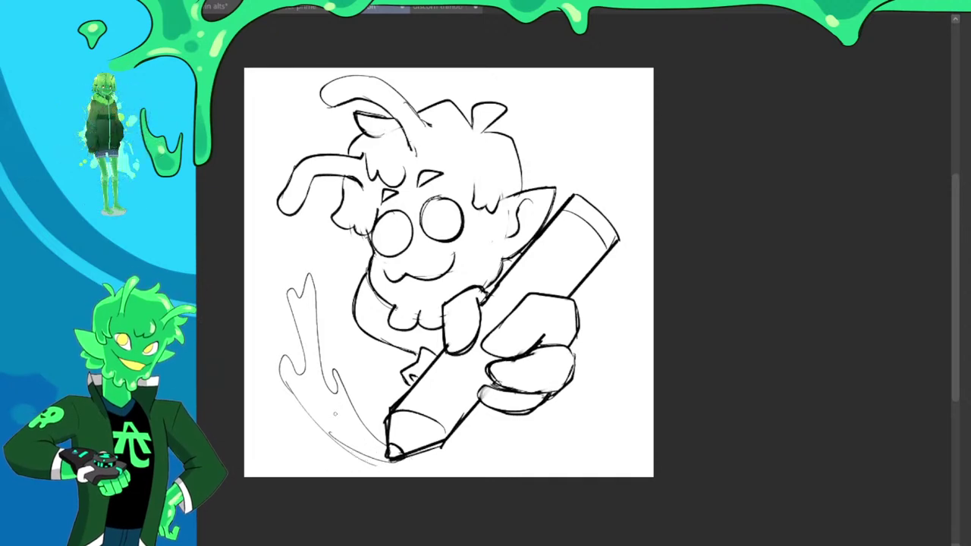
pyautogui.moveTo(332, 435)
pyautogui.mouseDown()
pyautogui.moveTo(354, 455)
pyautogui.moveTo(422, 465)
pyautogui.mouseUp()
pyautogui.moveTo(333, 435)
pyautogui.mouseDown()
pyautogui.moveTo(280, 375)
pyautogui.moveTo(291, 358)
pyautogui.moveTo(304, 372)
pyautogui.moveTo(291, 312)
pyautogui.moveTo(305, 277)
pyautogui.moveTo(314, 281)
pyautogui.moveTo(332, 393)
pyautogui.moveTo(336, 367)
pyautogui.moveTo(374, 436)
pyautogui.mouseUp()
pyautogui.hotkey('ctrl', 'z')
pyautogui.moveTo(283, 263); pyautogui.dragTo(271, 299)
pyautogui.click(274, 297)
# Draw an open lower lip beneath the curved smile so the mouth forms a small open grin
pyautogui.scroll(-2, 347, 263)
pyautogui.scroll(1, 353, 265)
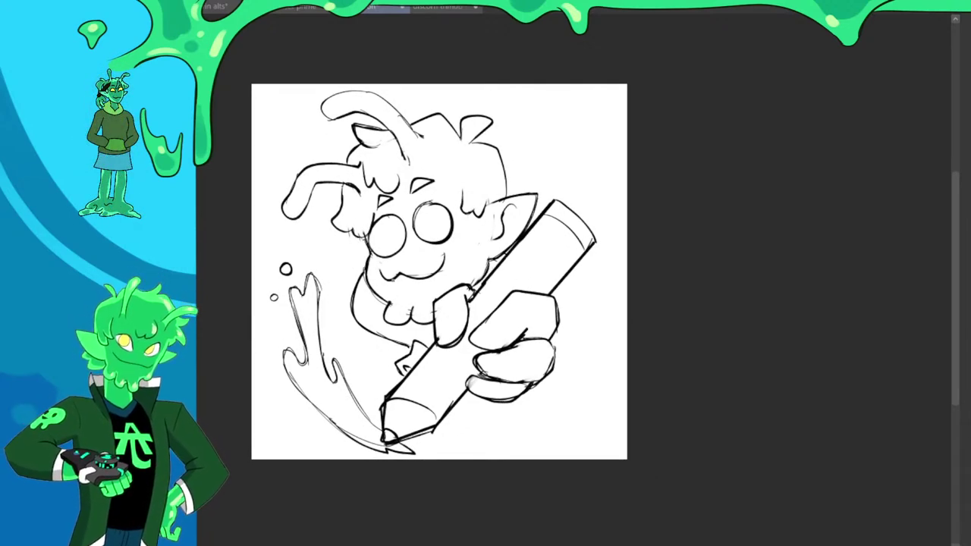
pyautogui.moveTo(391, 281)
pyautogui.mouseDown()
pyautogui.moveTo(423, 293)
pyautogui.moveTo(426, 280)
pyautogui.moveTo(415, 290)
pyautogui.moveTo(422, 277)
pyautogui.mouseUp()
pyautogui.hotkey('ctrl', 'z')
pyautogui.hotkey('ctrl', 'z')
pyautogui.hotkey('ctrl', 'z')
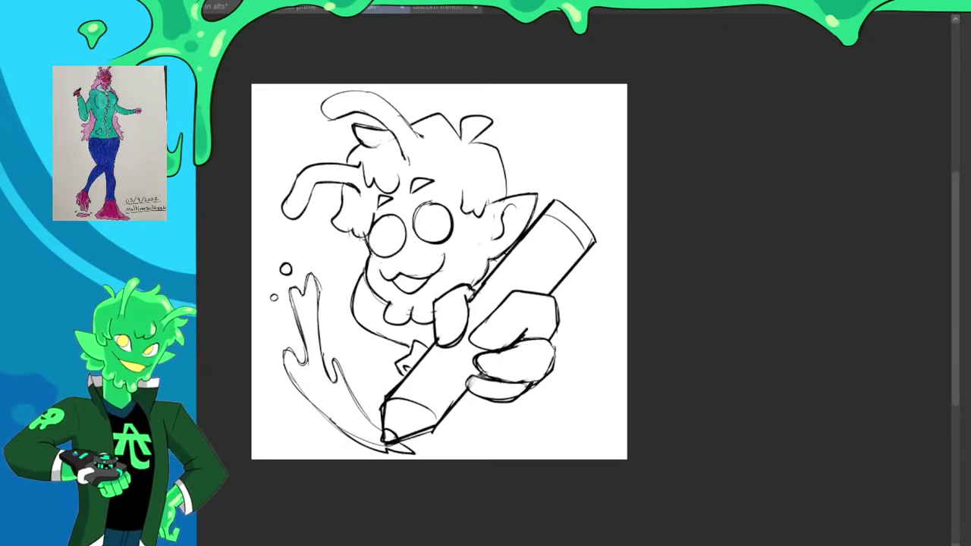
pyautogui.scroll(2, 371, 146)
pyautogui.scroll(-3, 454, 228)
pyautogui.scroll(2, 436, 213)
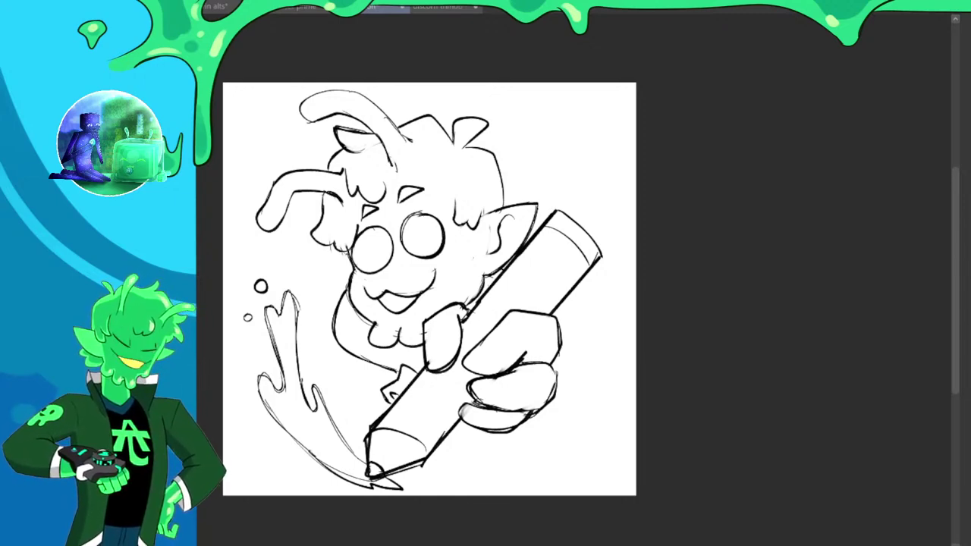
# Redraw the beard beneath the character's mouth as a row of longer, rounded slime drips reaching the thumb
pyautogui.scroll(-1, 504, 296)
pyautogui.scroll(2, 461, 218)
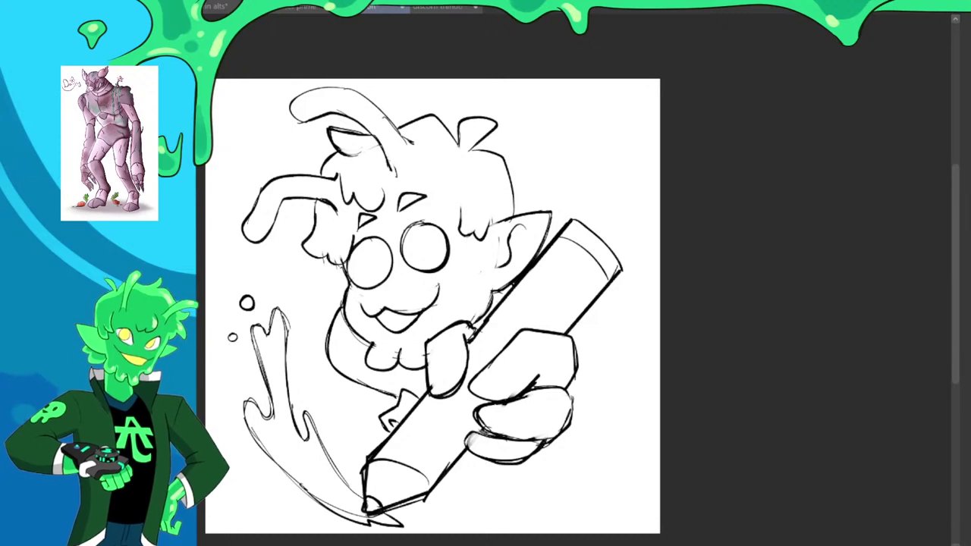
pyautogui.moveTo(375, 345)
pyautogui.mouseDown()
pyautogui.moveTo(399, 364)
pyautogui.moveTo(419, 363)
pyautogui.mouseUp()
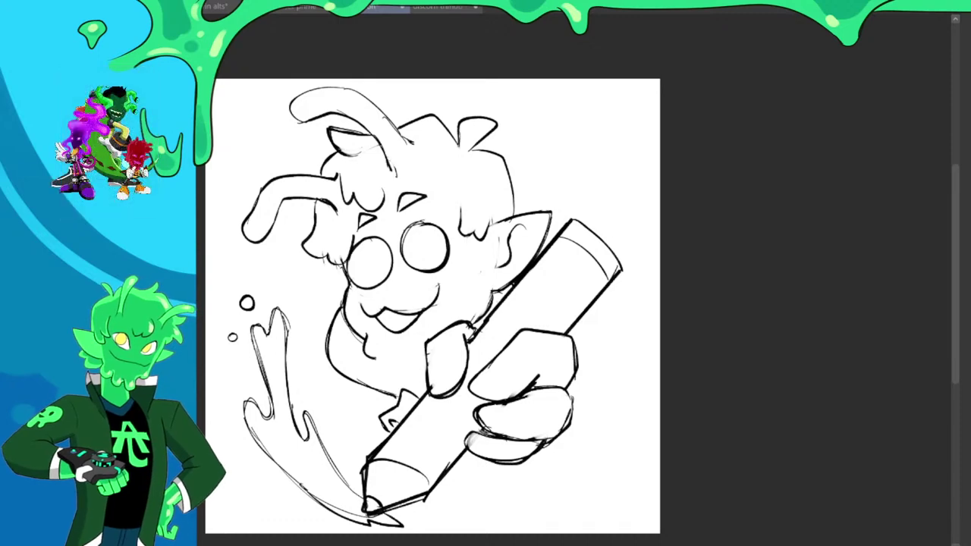
pyautogui.moveTo(384, 367)
pyautogui.mouseDown()
pyautogui.moveTo(398, 373)
pyautogui.moveTo(412, 353)
pyautogui.moveTo(408, 373)
pyautogui.moveTo(419, 352)
pyautogui.moveTo(428, 360)
pyautogui.moveTo(421, 345)
pyautogui.mouseUp()
pyautogui.hotkey('ctrl', 'z')
pyautogui.hotkey('ctrl', 'z')
pyautogui.hotkey('ctrl', 'z')
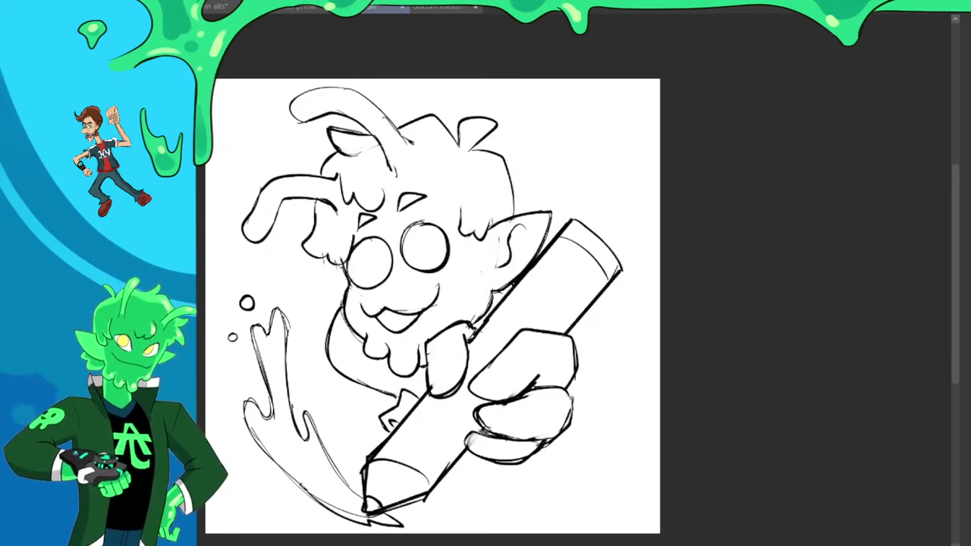
pyautogui.scroll(-1, 449, 384)
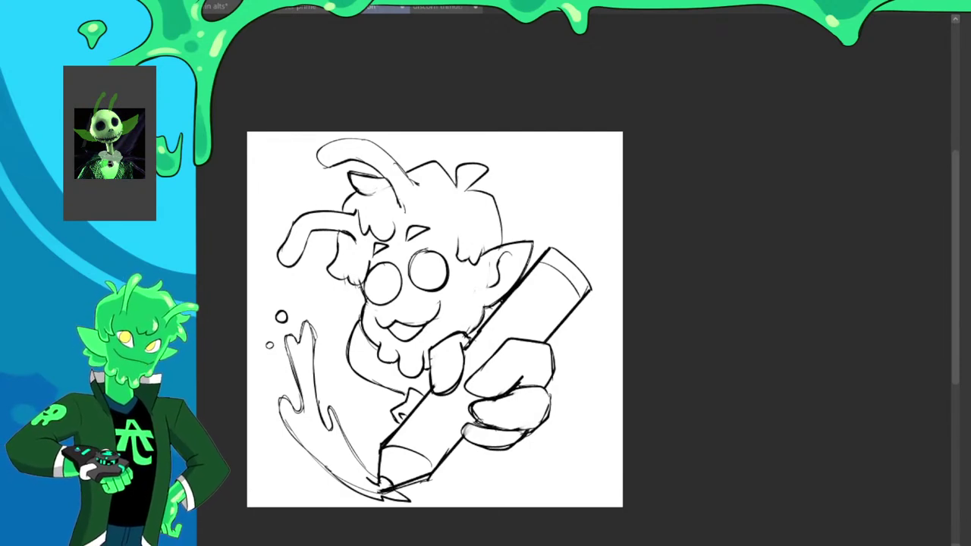
# Replace the character's two round eyes with rounded eye shapes cut off by flat or slanted lower edges for a cheerful squint
pyautogui.scroll(2, 422, 326)
pyautogui.scroll(-2, 422, 326)
pyautogui.scroll(2, 422, 327)
pyautogui.scroll(-2, 422, 327)
pyautogui.scroll(2, 422, 326)
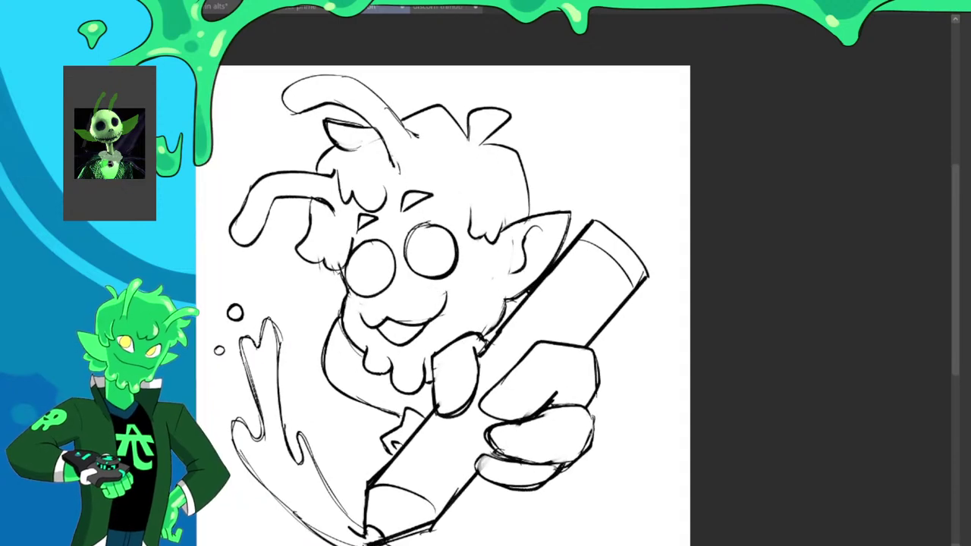
pyautogui.moveTo(374, 242)
pyautogui.mouseDown()
pyautogui.moveTo(359, 279)
pyautogui.moveTo(384, 231)
pyautogui.moveTo(431, 230)
pyautogui.moveTo(419, 266)
pyautogui.moveTo(415, 250)
pyautogui.moveTo(444, 220)
pyautogui.mouseUp()
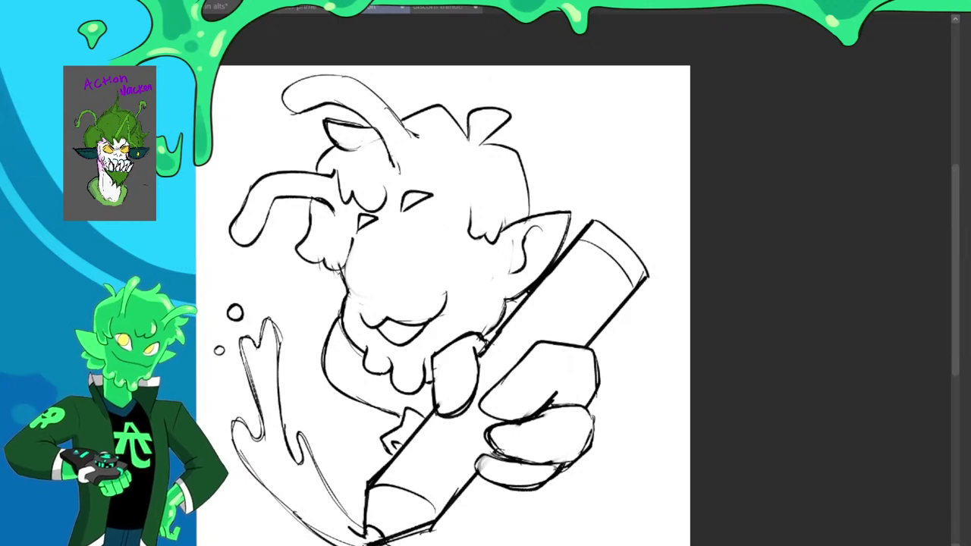
pyautogui.moveTo(420, 273)
pyautogui.mouseDown()
pyautogui.moveTo(414, 265)
pyautogui.moveTo(461, 221)
pyautogui.moveTo(415, 230)
pyautogui.moveTo(468, 226)
pyautogui.moveTo(410, 256)
pyautogui.moveTo(468, 226)
pyautogui.moveTo(428, 293)
pyautogui.moveTo(467, 238)
pyautogui.moveTo(457, 220)
pyautogui.moveTo(413, 232)
pyautogui.moveTo(420, 281)
pyautogui.moveTo(361, 242)
pyautogui.moveTo(346, 277)
pyautogui.moveTo(352, 290)
pyautogui.mouseUp()
pyautogui.hotkey('ctrl', 'z')
pyautogui.hotkey('ctrl', 'z')
pyautogui.hotkey('ctrl', 'z')
pyautogui.moveTo(351, 289); pyautogui.dragTo(390, 289)
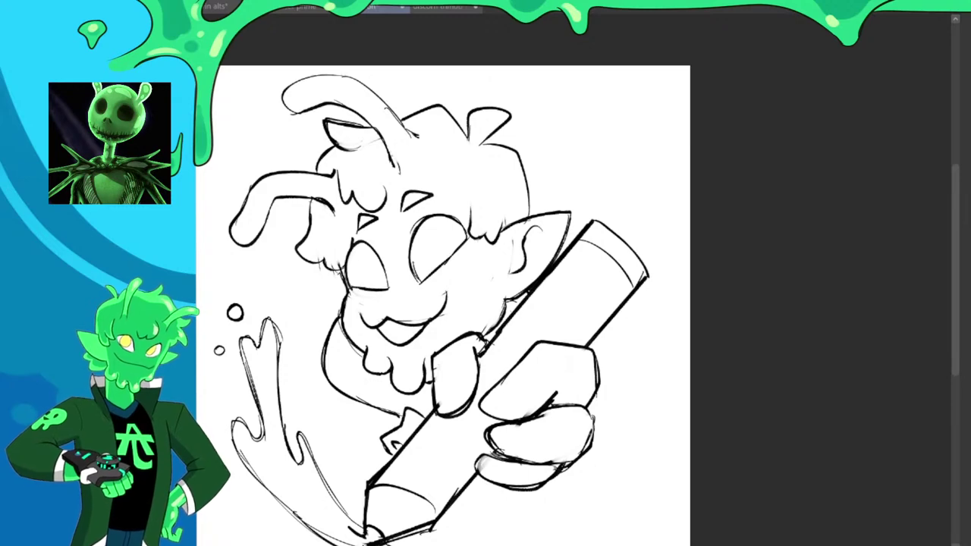
pyautogui.scroll(-3, 423, 207)
pyautogui.scroll(2, 422, 218)
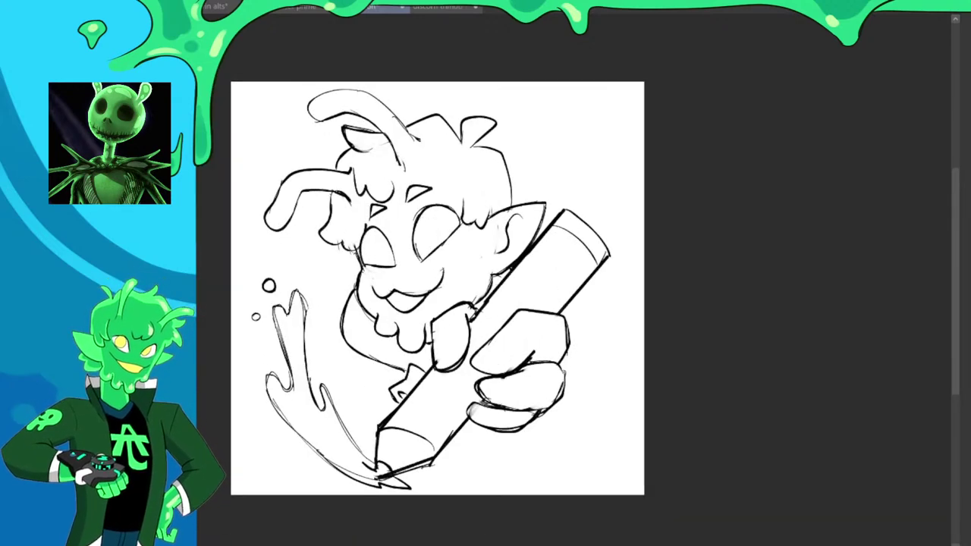
pyautogui.press('Delete')
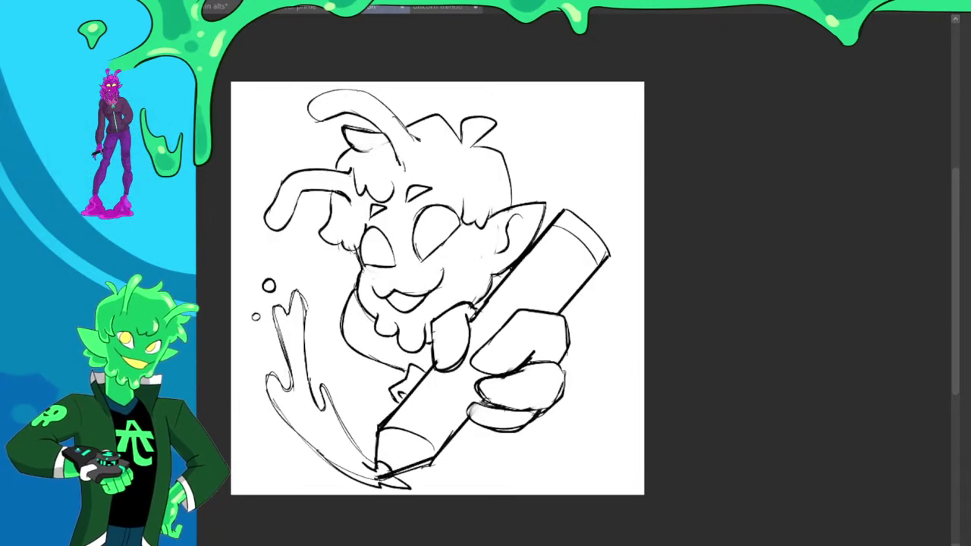
pyautogui.scroll(-1, 337, 179)
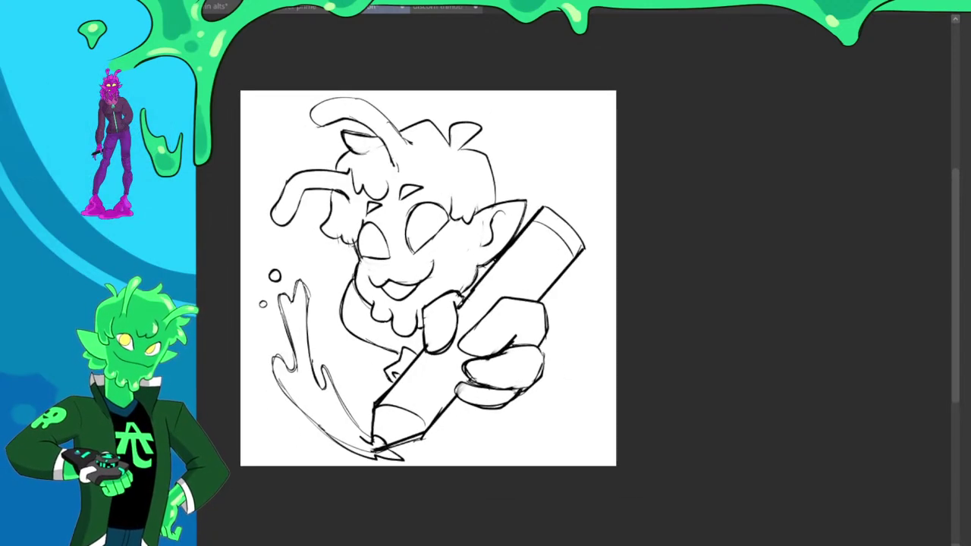
pyautogui.scroll(1, 461, 265)
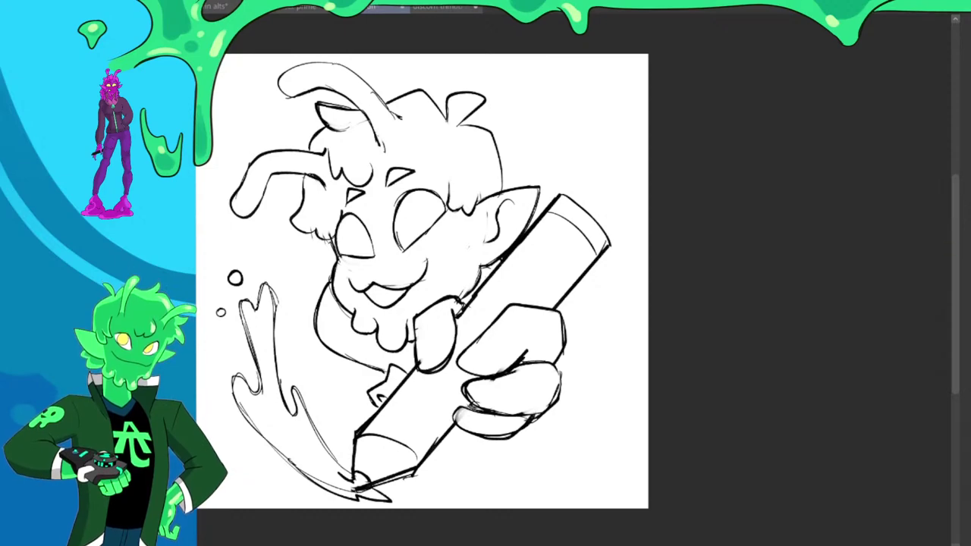
pyautogui.scroll(-1, 533, 302)
pyautogui.scroll(1, 451, 277)
pyautogui.scroll(-1, 439, 287)
pyautogui.scroll(2, 417, 291)
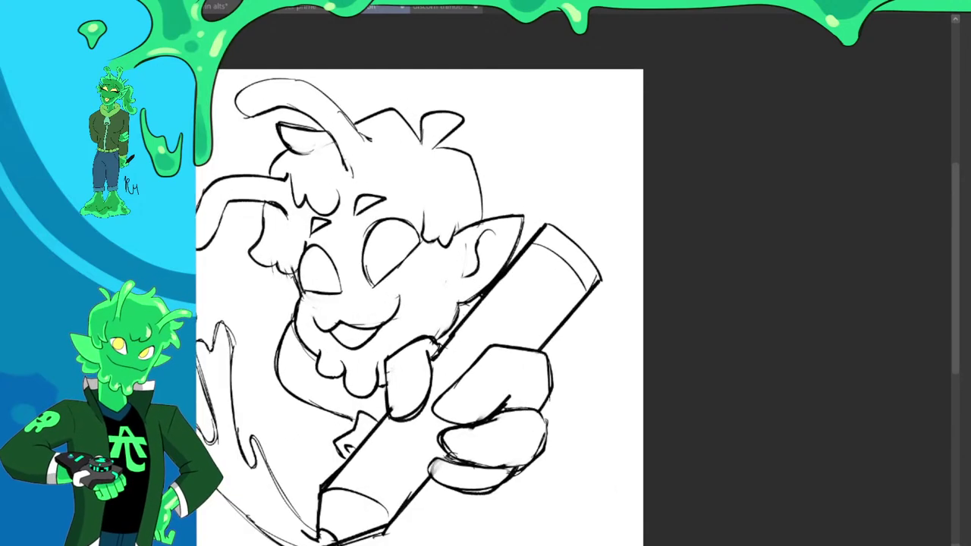
pyautogui.scroll(-1, 552, 175)
pyautogui.scroll(2, 551, 175)
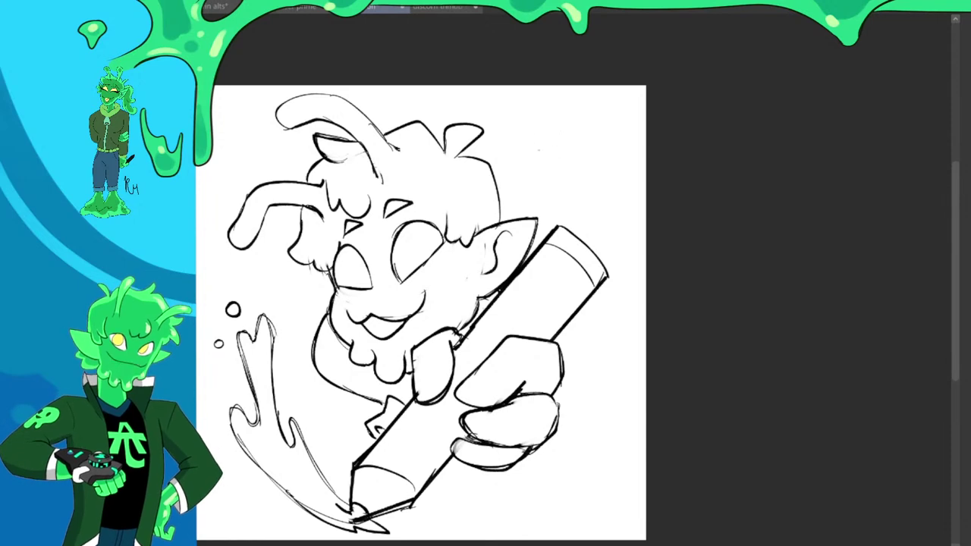
# Sketch a large round head guide in the upper-right empty area, just above the pencil's blunt end
pyautogui.moveTo(522, 135)
pyautogui.mouseDown()
pyautogui.moveTo(508, 199)
pyautogui.moveTo(513, 136)
pyautogui.moveTo(569, 114)
pyautogui.moveTo(603, 133)
pyautogui.mouseUp()
pyautogui.hotkey('ctrl', 'z')
pyautogui.moveTo(537, 120)
pyautogui.mouseDown()
pyautogui.moveTo(617, 152)
pyautogui.moveTo(619, 198)
pyautogui.mouseUp()
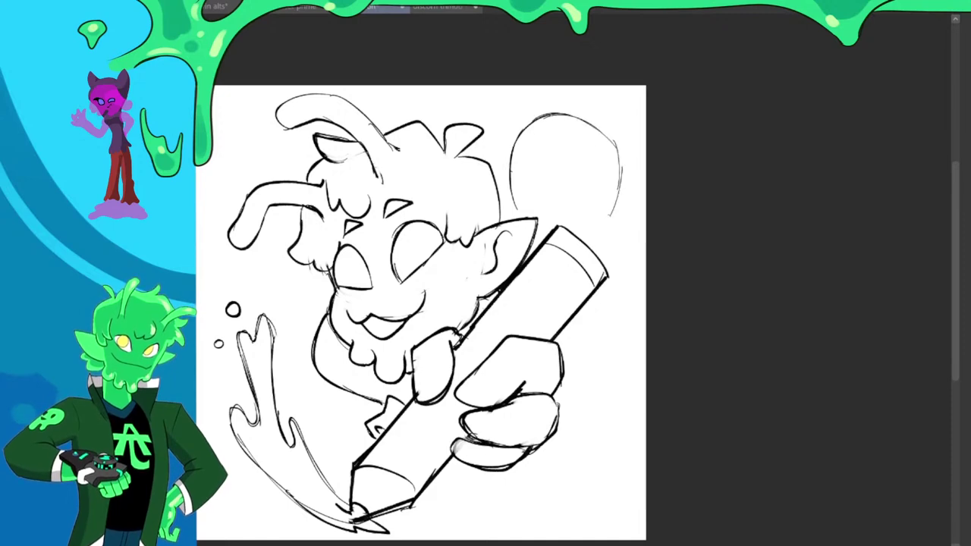
pyautogui.hotkey('ctrl', 'z')
pyautogui.moveTo(610, 135)
pyautogui.mouseDown()
pyautogui.moveTo(612, 209)
pyautogui.moveTo(584, 242)
pyautogui.mouseUp()
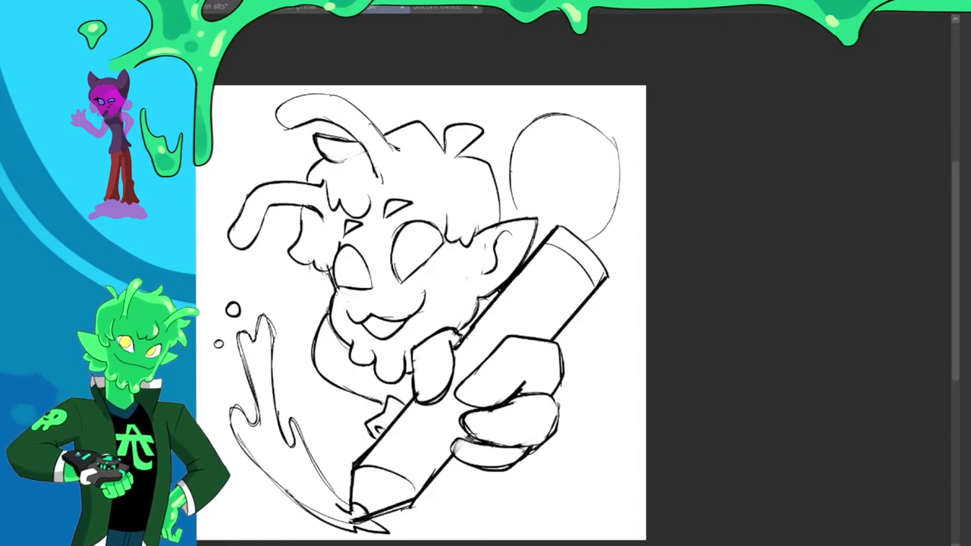
# Add a jagged, pointed tuft on top of the upper-right head and two stacked circles along its right edge
pyautogui.moveTo(545, 116)
pyautogui.mouseDown()
pyautogui.moveTo(557, 150)
pyautogui.moveTo(603, 140)
pyautogui.moveTo(554, 87)
pyautogui.mouseUp()
pyautogui.hotkey('ctrl', 'z')
pyautogui.moveTo(549, 141)
pyautogui.mouseDown()
pyautogui.moveTo(557, 85)
pyautogui.moveTo(612, 126)
pyautogui.moveTo(624, 184)
pyautogui.moveTo(613, 178)
pyautogui.mouseUp()
pyautogui.moveTo(604, 213); pyautogui.dragTo(602, 214)
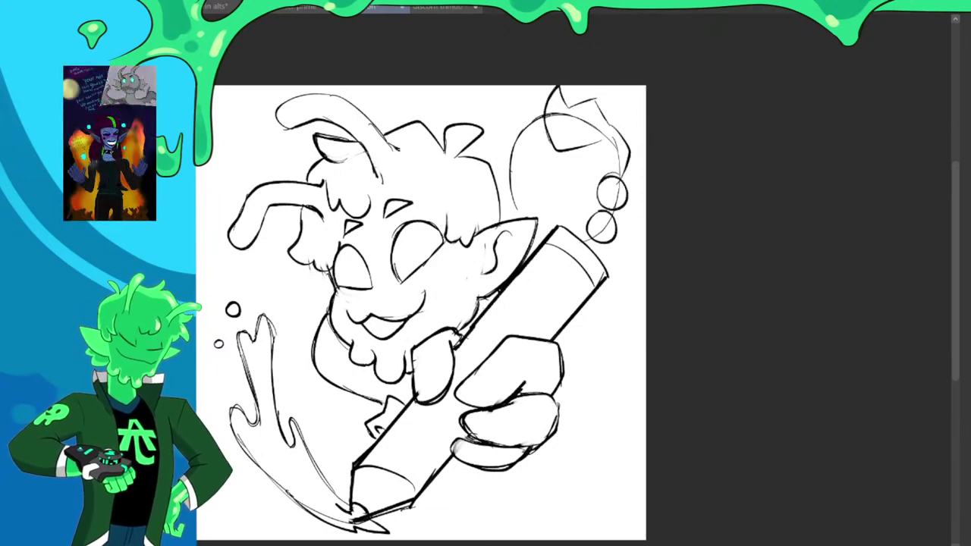
# Draw two stacked circles along the left edge of the upper-right creature's head
pyautogui.moveTo(526, 129)
pyautogui.mouseDown()
pyautogui.moveTo(506, 128)
pyautogui.moveTo(516, 123)
pyautogui.mouseUp()
pyautogui.moveTo(510, 160)
pyautogui.mouseDown()
pyautogui.moveTo(497, 187)
pyautogui.moveTo(518, 135)
pyautogui.moveTo(512, 167)
pyautogui.mouseUp()
pyautogui.hotkey('ctrl', 'z')
# Erase parts of the upper-right creature's circular guide and draw short, jagged detail lines around its face and lower edge
pyautogui.press('e')
pyautogui.moveTo(620, 204)
pyautogui.mouseDown()
pyautogui.moveTo(617, 192)
pyautogui.moveTo(602, 228)
pyautogui.mouseUp()
pyautogui.moveTo(556, 116)
pyautogui.mouseDown()
pyautogui.moveTo(593, 129)
pyautogui.moveTo(609, 123)
pyautogui.mouseUp()
pyautogui.moveTo(521, 200); pyautogui.dragTo(564, 220)
pyautogui.moveTo(616, 172); pyautogui.dragTo(592, 179)
pyautogui.moveTo(529, 120)
pyautogui.mouseDown()
pyautogui.moveTo(530, 141)
pyautogui.moveTo(541, 143)
pyautogui.moveTo(527, 139)
pyautogui.mouseUp()
pyautogui.moveTo(600, 211); pyautogui.dragTo(589, 201)
pyautogui.moveTo(522, 162); pyautogui.dragTo(532, 173)
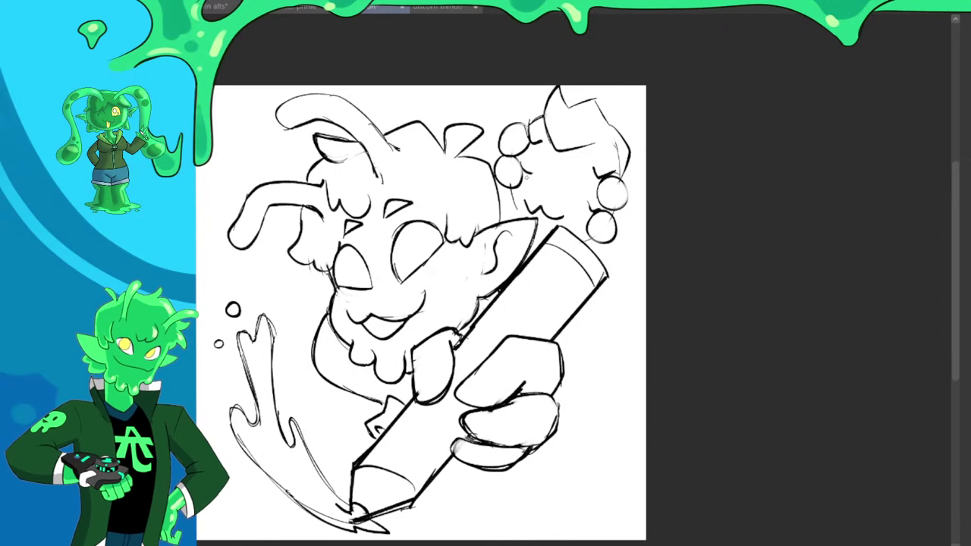
# Sketch two small bent arms with clawed hands extending from the circles on either side of the upper-right creature
pyautogui.moveTo(527, 120)
pyautogui.mouseDown()
pyautogui.moveTo(521, 96)
pyautogui.moveTo(483, 90)
pyautogui.mouseUp()
pyautogui.hotkey('ctrl', 'z')
pyautogui.moveTo(528, 123)
pyautogui.mouseDown()
pyautogui.moveTo(472, 96)
pyautogui.moveTo(473, 107)
pyautogui.moveTo(500, 108)
pyautogui.moveTo(513, 125)
pyautogui.mouseUp()
pyautogui.hotkey('ctrl', 'z')
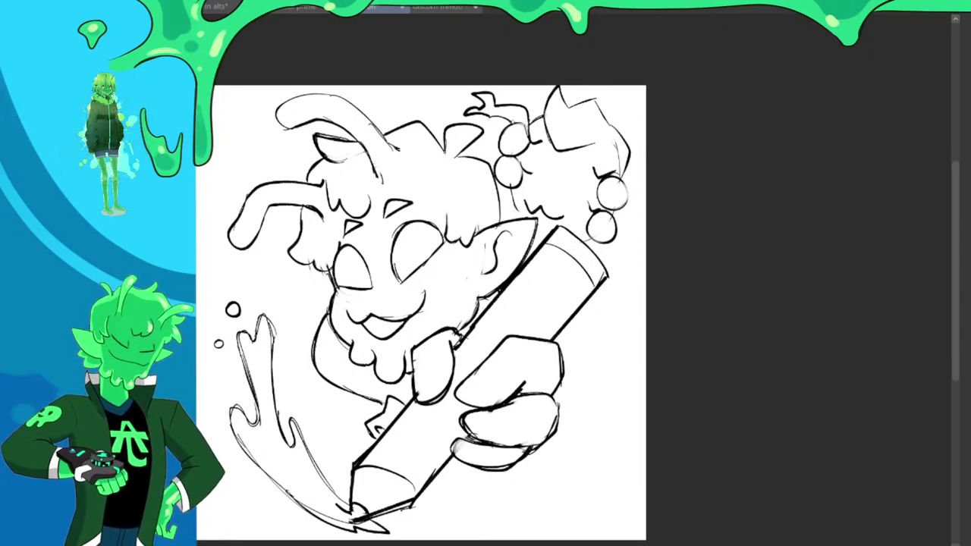
pyautogui.moveTo(617, 213)
pyautogui.mouseDown()
pyautogui.moveTo(640, 221)
pyautogui.moveTo(625, 267)
pyautogui.mouseUp()
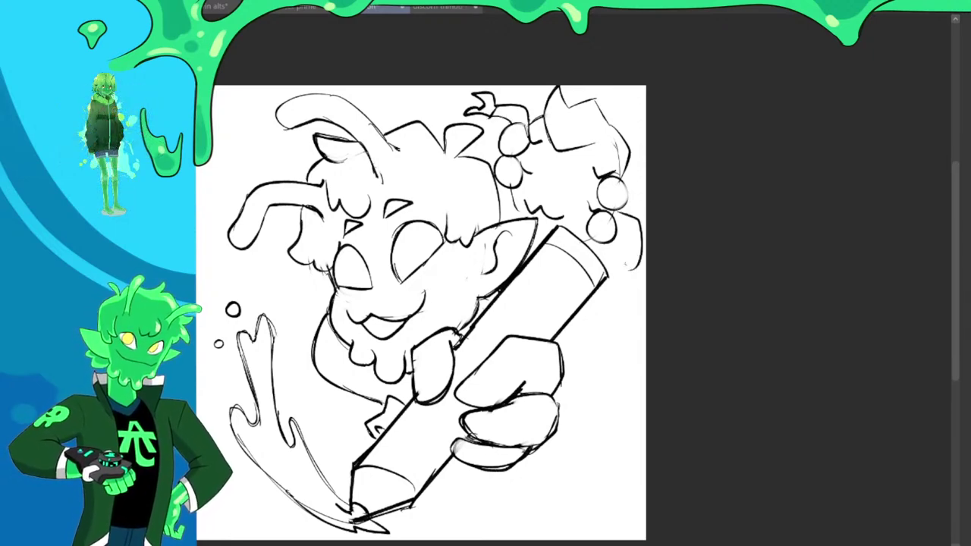
pyautogui.moveTo(620, 218)
pyautogui.mouseDown()
pyautogui.moveTo(634, 270)
pyautogui.moveTo(616, 266)
pyautogui.moveTo(629, 268)
pyautogui.moveTo(616, 287)
pyautogui.moveTo(636, 285)
pyautogui.mouseUp()
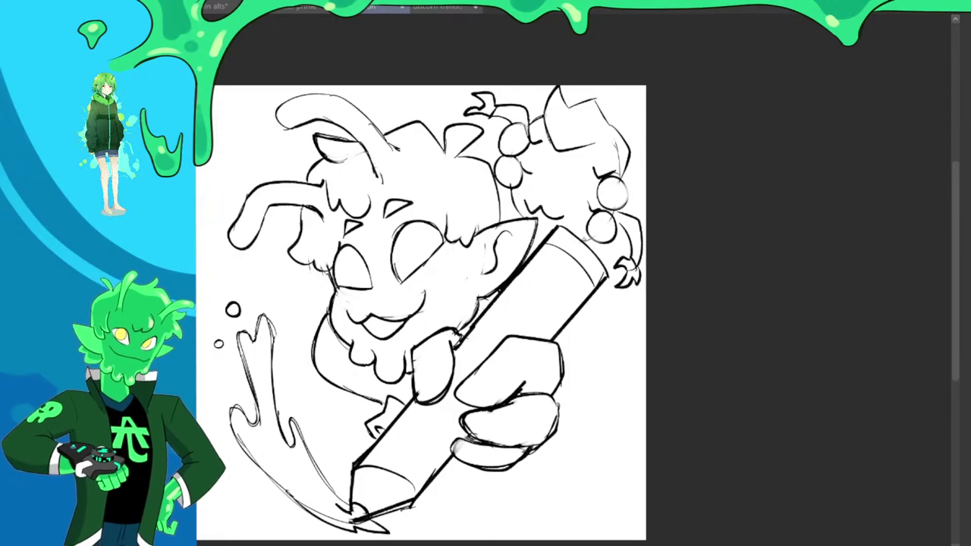
# Sketch a round floating head with a wavy flame on top and two slanted eyes in the canvas's upper-left corner
pyautogui.scroll(-3, 603, 224)
pyautogui.scroll(2, 630, 296)
pyautogui.scroll(-2, 498, 219)
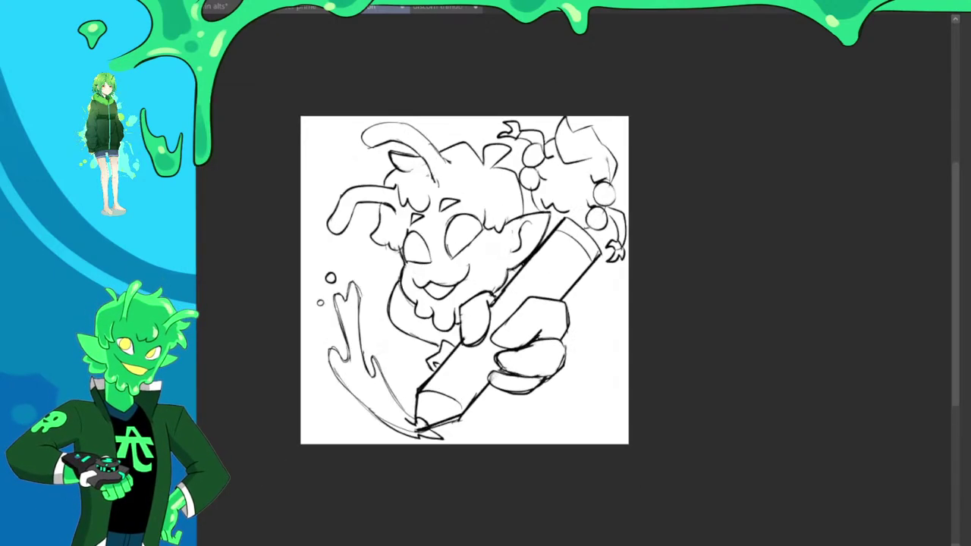
pyautogui.scroll(5, 455, 197)
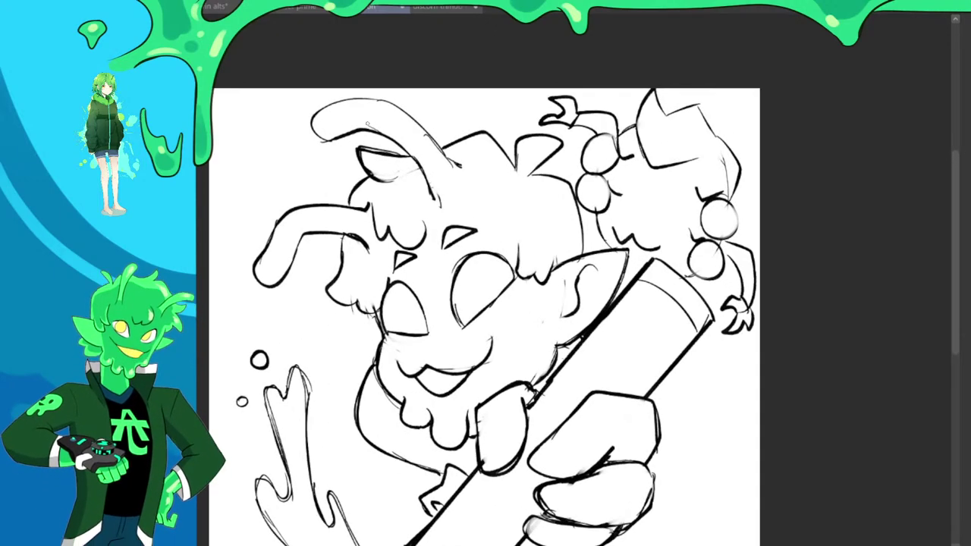
pyautogui.moveTo(266, 243)
pyautogui.mouseDown()
pyautogui.moveTo(216, 205)
pyautogui.moveTo(234, 145)
pyautogui.moveTo(218, 177)
pyautogui.moveTo(244, 145)
pyautogui.moveTo(215, 183)
pyautogui.moveTo(238, 142)
pyautogui.moveTo(223, 219)
pyautogui.moveTo(231, 158)
pyautogui.moveTo(257, 237)
pyautogui.moveTo(224, 170)
pyautogui.moveTo(244, 153)
pyautogui.moveTo(228, 127)
pyautogui.moveTo(241, 94)
pyautogui.moveTo(269, 116)
pyautogui.mouseUp()
pyautogui.hotkey('ctrl', 'z')
pyautogui.hotkey('ctrl', 'z')
pyautogui.hotkey('ctrl', 'z')
pyautogui.hotkey('ctrl', 'z')
pyautogui.moveTo(262, 128)
pyautogui.mouseDown()
pyautogui.moveTo(291, 133)
pyautogui.moveTo(328, 204)
pyautogui.mouseUp()
pyautogui.hotkey('ctrl', 'z')
pyautogui.moveTo(286, 129)
pyautogui.mouseDown()
pyautogui.moveTo(333, 203)
pyautogui.moveTo(310, 163)
pyautogui.moveTo(291, 197)
pyautogui.moveTo(248, 208)
pyautogui.moveTo(270, 210)
pyautogui.moveTo(224, 194)
pyautogui.moveTo(267, 208)
pyautogui.mouseUp()
pyautogui.hotkey('ctrl', 'z')
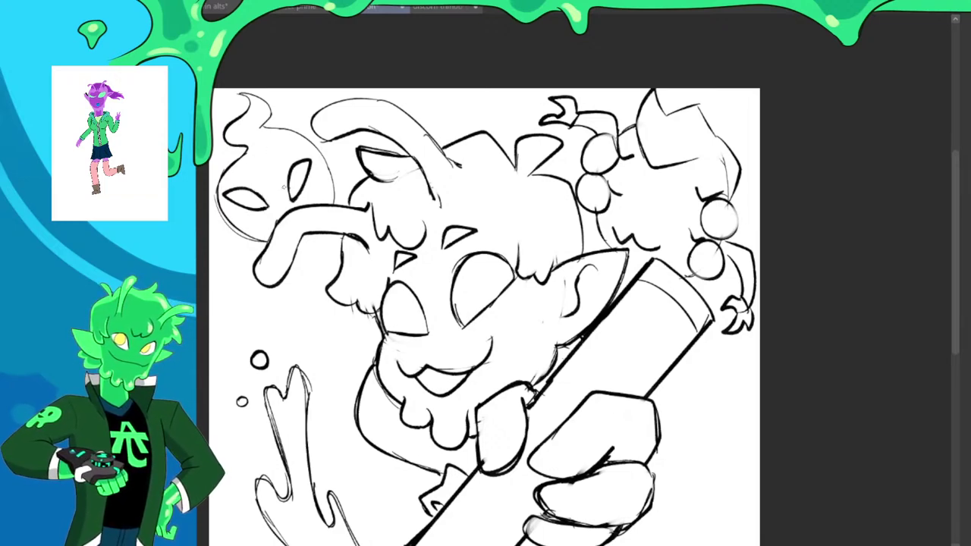
# Add small brow marks above the flame-topped head's eyes and reinforce its lower outline
pyautogui.hotkey('ctrl', 'z')
pyautogui.moveTo(289, 158); pyautogui.dragTo(252, 164)
pyautogui.moveTo(223, 210)
pyautogui.mouseDown()
pyautogui.moveTo(262, 242)
pyautogui.moveTo(314, 234)
pyautogui.mouseUp()
pyautogui.scroll(-5, 340, 156)
pyautogui.scroll(2, 345, 156)
pyautogui.scroll(-3, 348, 157)
pyautogui.scroll(1, 396, 228)
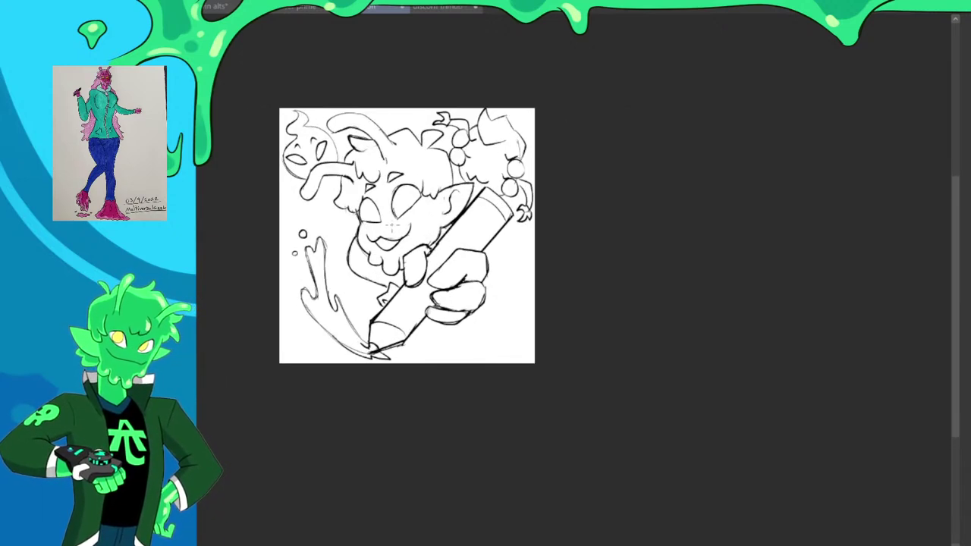
# Erase the antenna lines crossing the flame-topped head and complete the head's rounded lower outline
pyautogui.scroll(1, 396, 226)
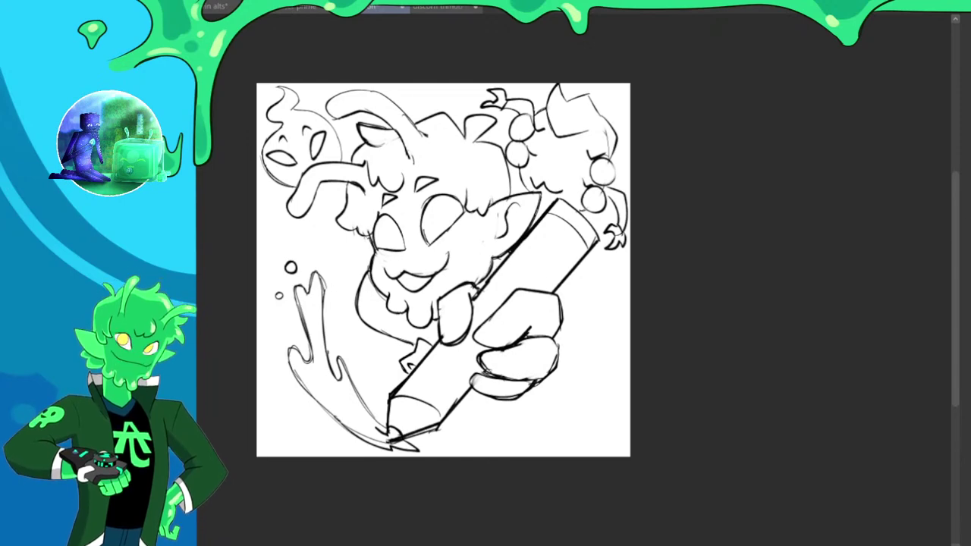
pyautogui.scroll(-1, 443, 261)
pyautogui.scroll(2, 471, 250)
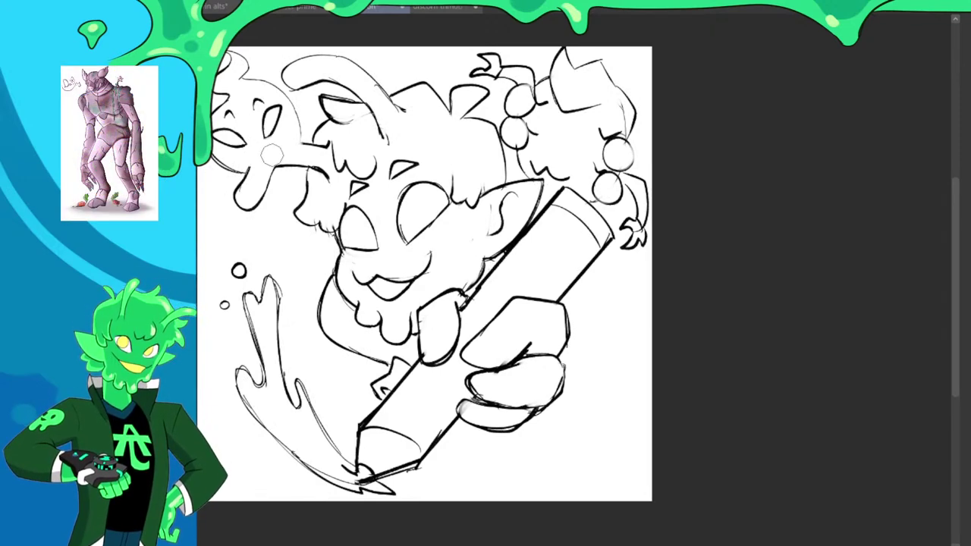
pyautogui.moveTo(244, 156); pyautogui.dragTo(302, 143)
pyautogui.moveTo(250, 167); pyautogui.dragTo(293, 146)
pyautogui.moveTo(222, 172); pyautogui.dragTo(292, 162)
pyautogui.hotkey('ctrl', 'z')
pyautogui.moveTo(214, 153)
pyautogui.mouseDown()
pyautogui.moveTo(270, 177)
pyautogui.moveTo(294, 162)
pyautogui.moveTo(301, 138)
pyautogui.moveTo(275, 180)
pyautogui.moveTo(301, 137)
pyautogui.mouseUp()
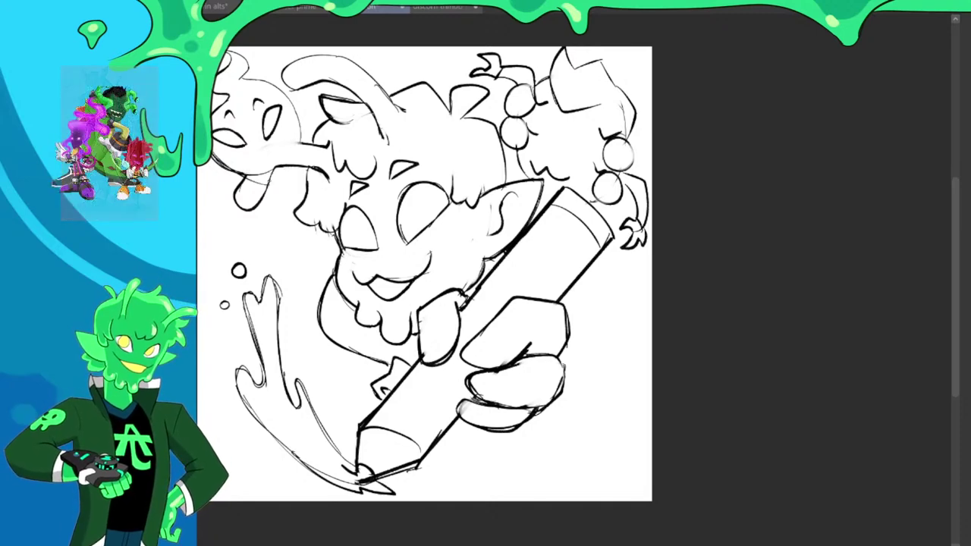
pyautogui.hotkey('ctrl', 'z')
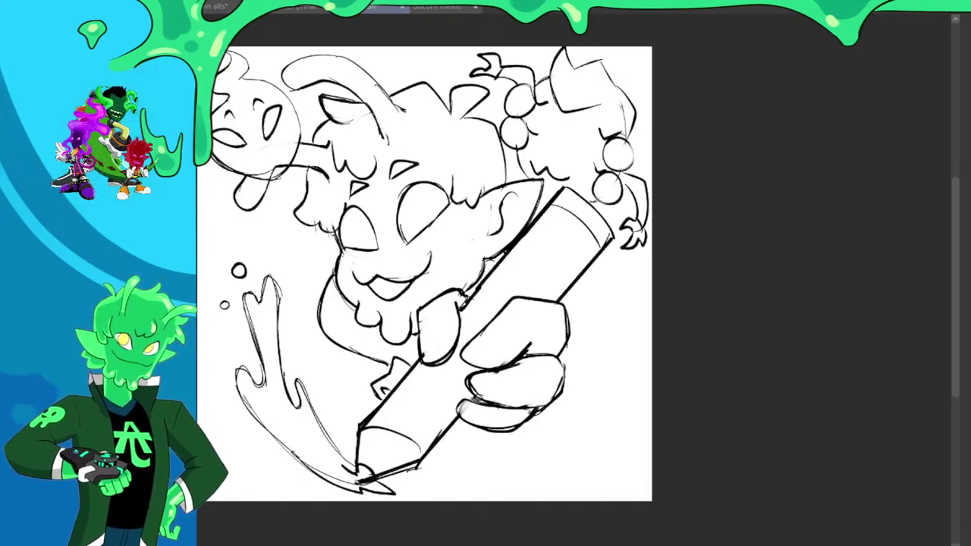
# Replace the upper-right creature's jagged lower edge with a smooth curved chin line
pyautogui.moveTo(522, 167)
pyautogui.mouseDown()
pyautogui.moveTo(558, 199)
pyautogui.moveTo(542, 177)
pyautogui.mouseUp()
pyautogui.hotkey('ctrl', 'z')
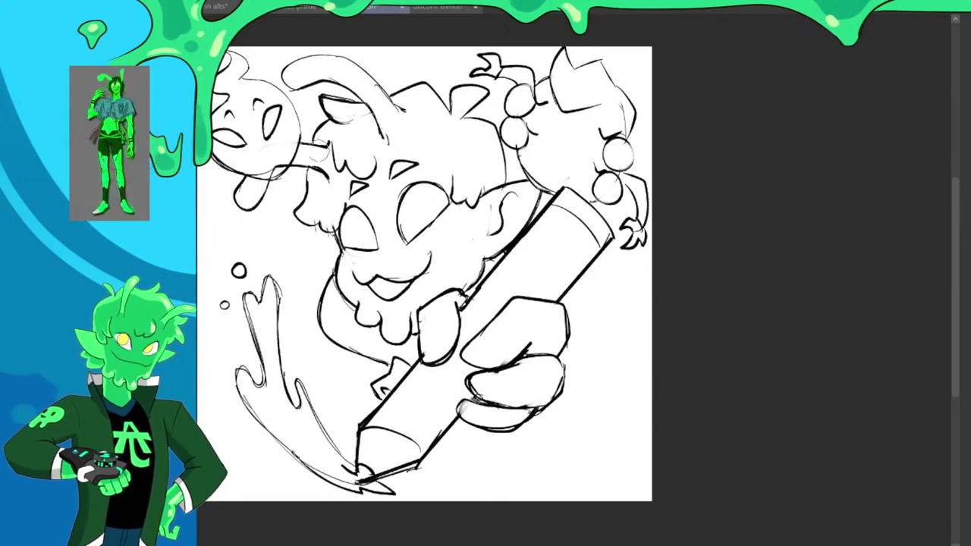
# Erase the flame-topped head's rounded jaw and redraw it as a tapered, pointed chin in front of the antenna
pyautogui.moveTo(234, 163); pyautogui.dragTo(289, 144)
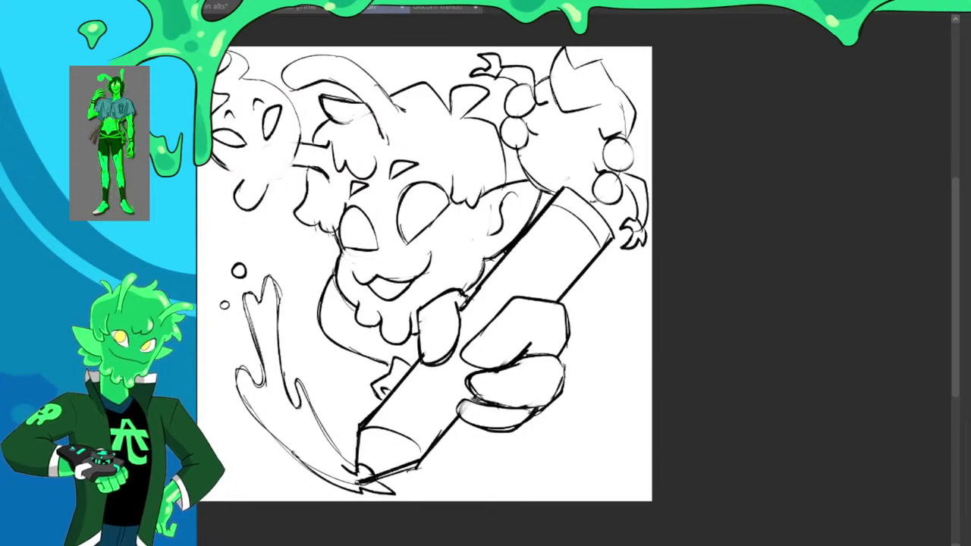
pyautogui.moveTo(215, 159)
pyautogui.mouseDown()
pyautogui.moveTo(277, 184)
pyautogui.moveTo(301, 137)
pyautogui.mouseUp()
pyautogui.moveTo(268, 184); pyautogui.dragTo(300, 138)
pyautogui.hotkey('ctrl', 'z')
pyautogui.hotkey('ctrl', 'z')
pyautogui.moveTo(268, 187); pyautogui.dragTo(295, 159)
pyautogui.moveTo(225, 162); pyautogui.dragTo(264, 185)
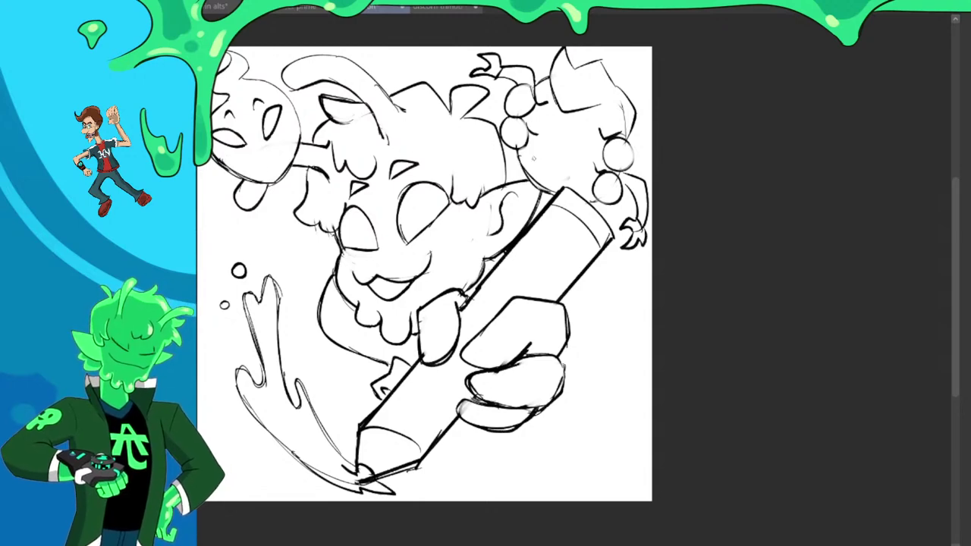
# Draw a small wavy mouth on the upper-right creature's face above its curved chin
pyautogui.moveTo(536, 163); pyautogui.dragTo(566, 170)
pyautogui.scroll(-3, 650, 133)
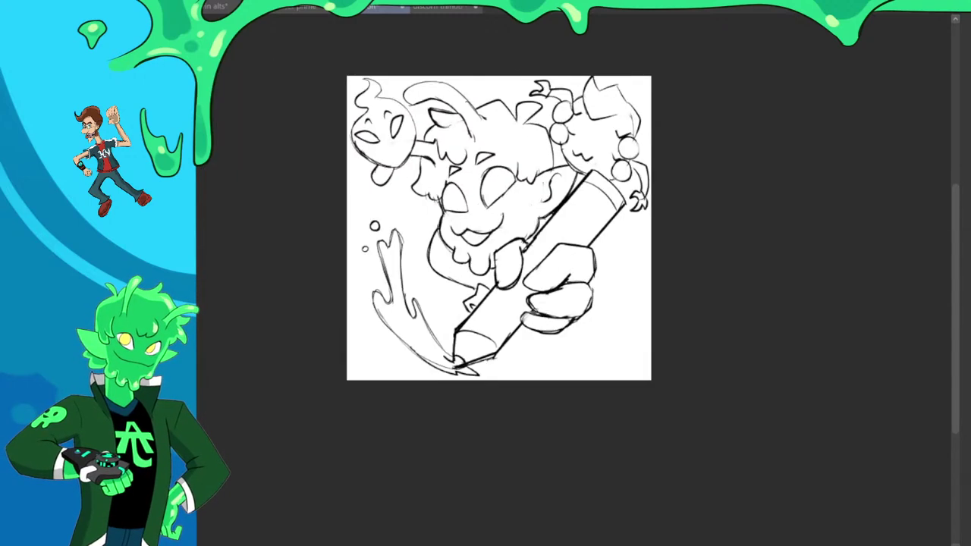
pyautogui.scroll(2, 607, 151)
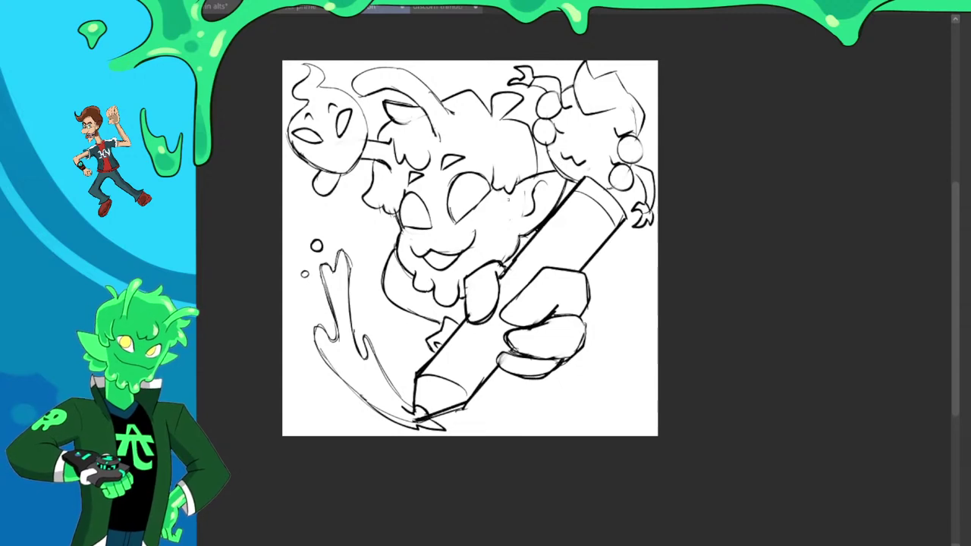
pyautogui.scroll(1, 542, 139)
pyautogui.scroll(-2, 535, 140)
pyautogui.scroll(1, 539, 113)
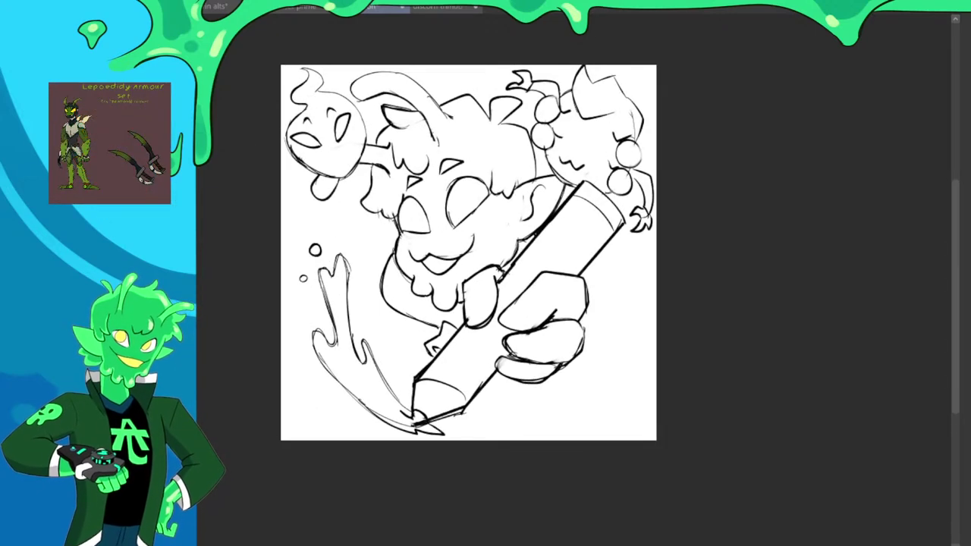
pyautogui.scroll(1, 506, 155)
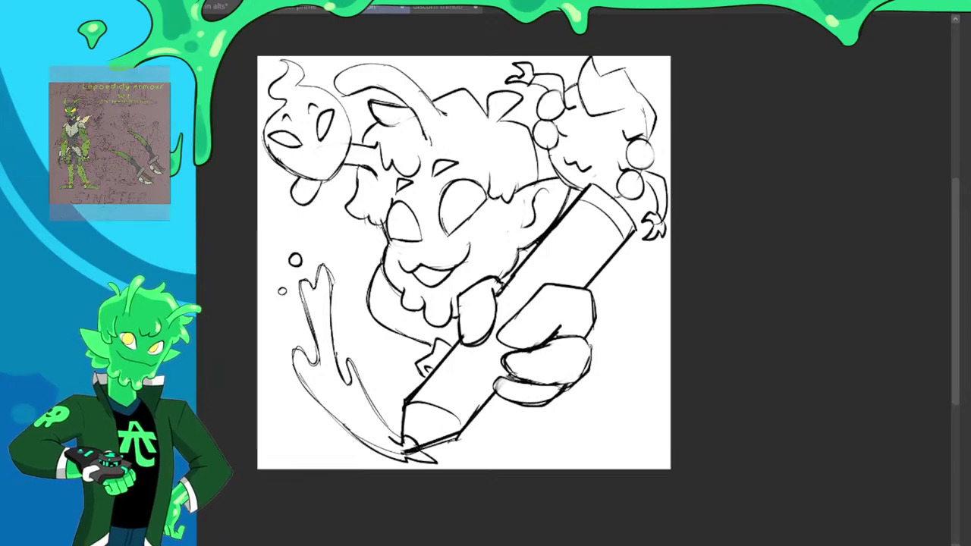
# Undo the strokes of both upper-corner creature heads, back to the slime character with the pencil and splash
pyautogui.scroll(-1, 516, 247)
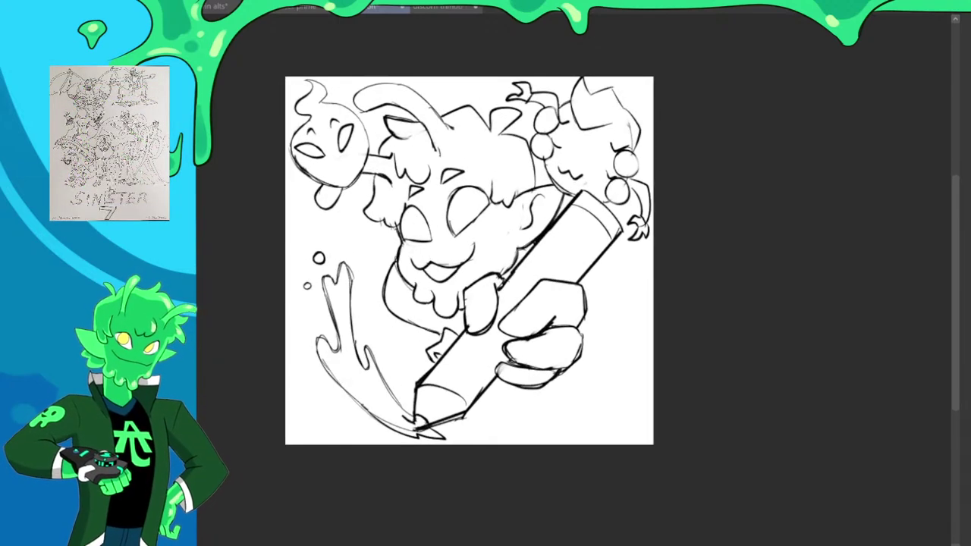
pyautogui.scroll(1, 520, 223)
pyautogui.scroll(-1, 501, 205)
pyautogui.scroll(1, 476, 186)
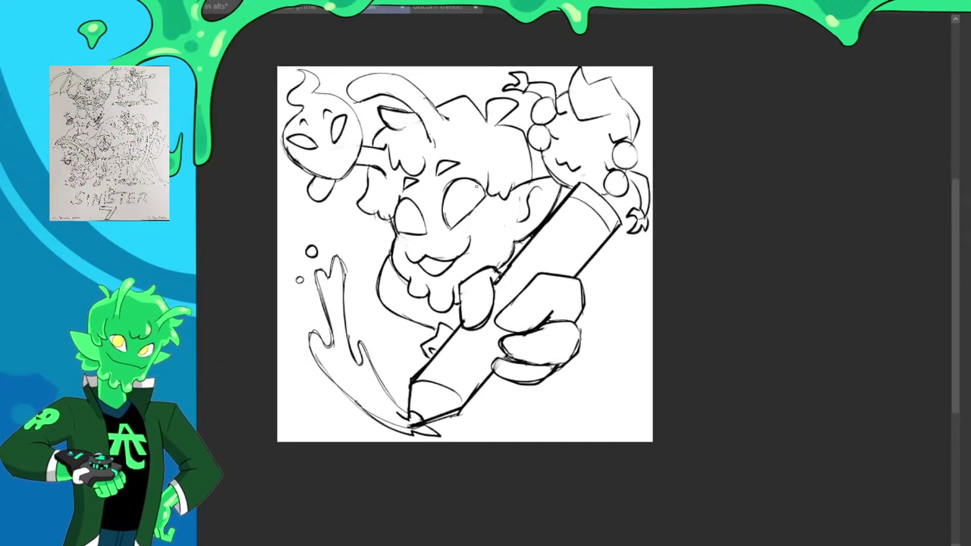
pyautogui.hotkey('ctrl', 'z')
pyautogui.hotkey('ctrl', 'z')
pyautogui.hotkey('ctrl', 'z')
pyautogui.hotkey('ctrl', 'z')
pyautogui.hotkey('ctrl', 'z')
pyautogui.hotkey('ctrl', 'z')
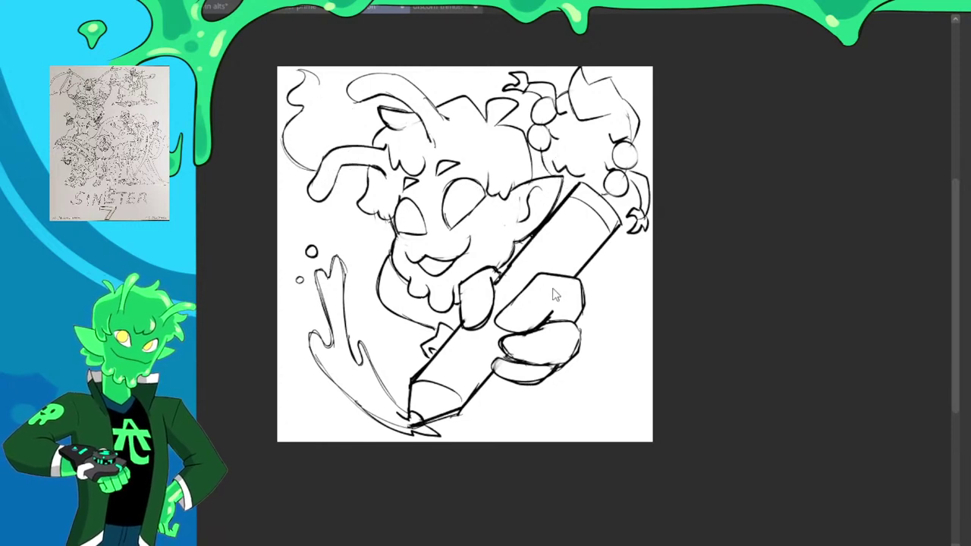
pyautogui.hotkey('ctrl', 'z')
pyautogui.hotkey('ctrl', 'z')
pyautogui.hotkey('ctrl', 'z')
pyautogui.hotkey('ctrl', 'z')
pyautogui.hotkey('ctrl', 'z')
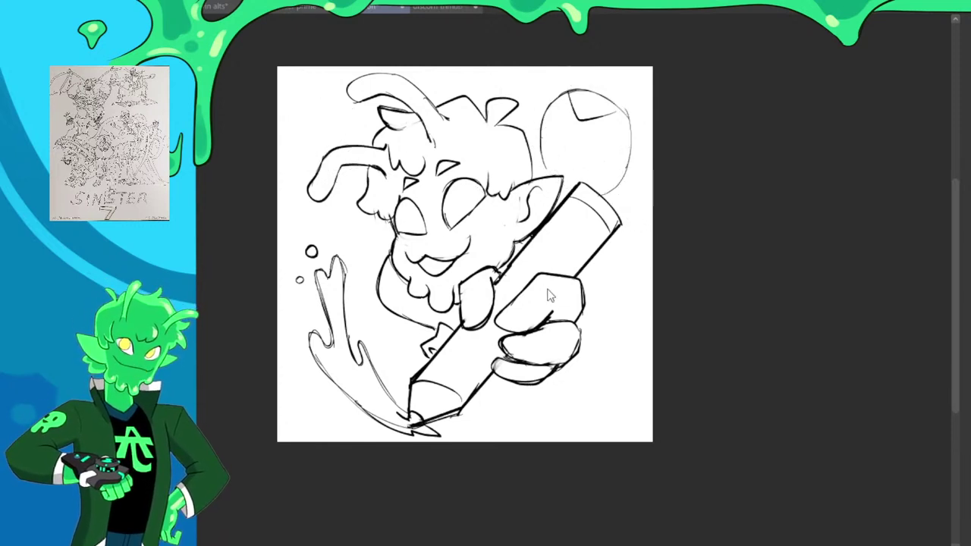
pyautogui.hotkey('ctrl', 'z')
pyautogui.hotkey('ctrl', 'z')
pyautogui.hotkey('ctrl', 'z')
pyautogui.hotkey('ctrl', 'z')
# Scale down the whole character sketch and center it on the canvas, leaving a wider margin all around
pyautogui.scroll(2, 553, 245)
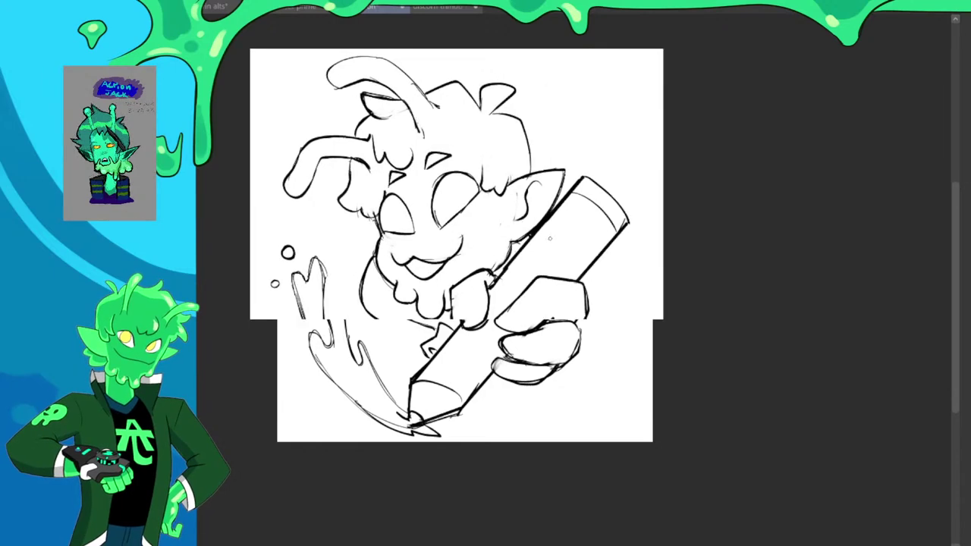
pyautogui.hotkey('ctrl', 't')
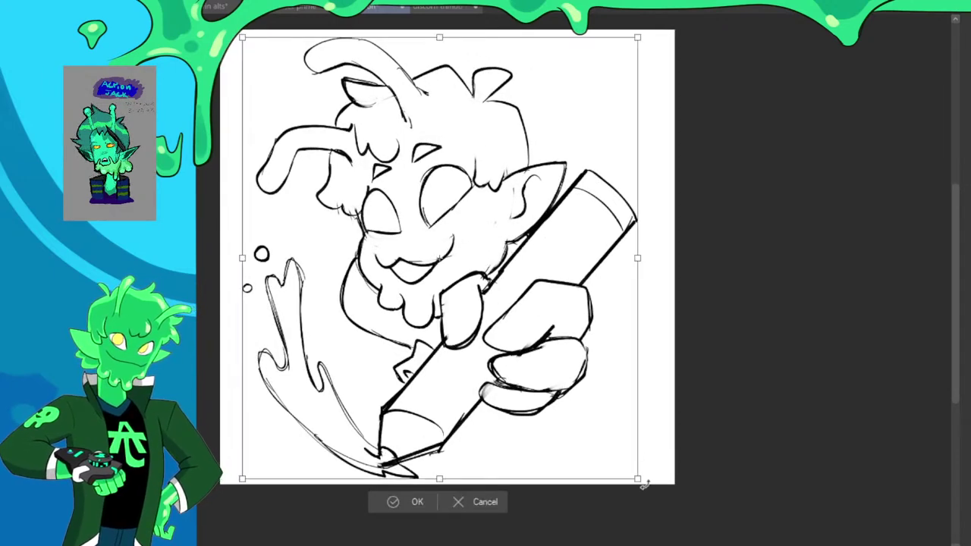
pyautogui.moveTo(642, 480); pyautogui.dragTo(595, 409)
pyautogui.moveTo(564, 347); pyautogui.dragTo(597, 374)
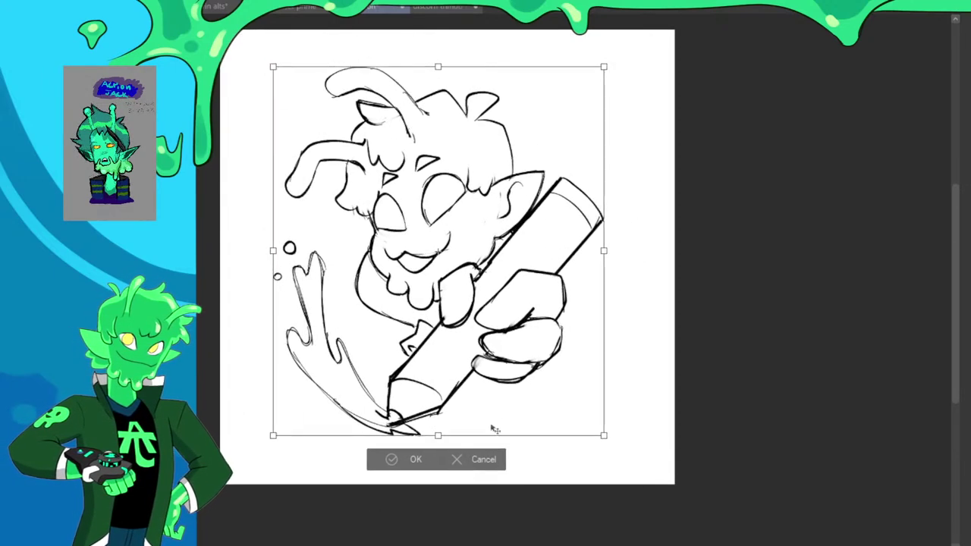
pyautogui.click(417, 461)
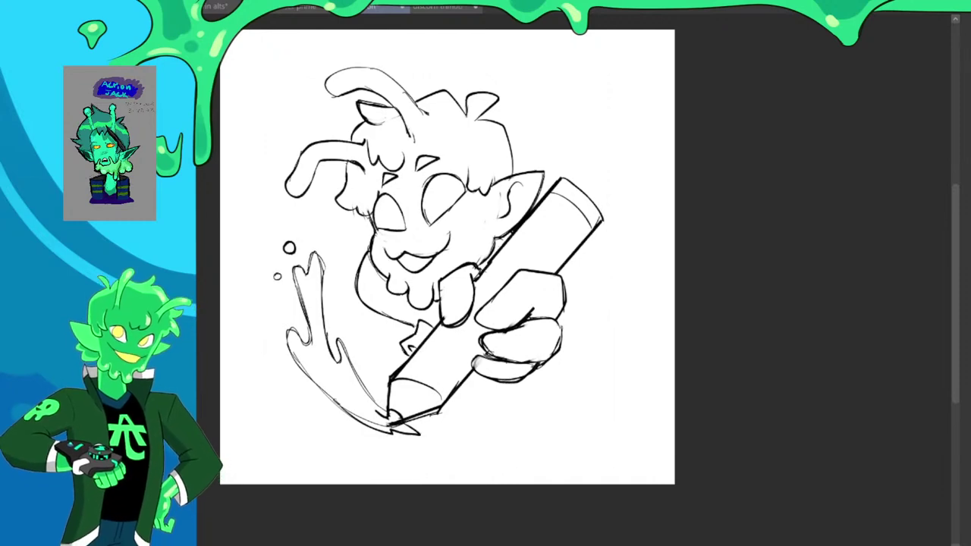
pyautogui.hotkey('ctrl', '0')
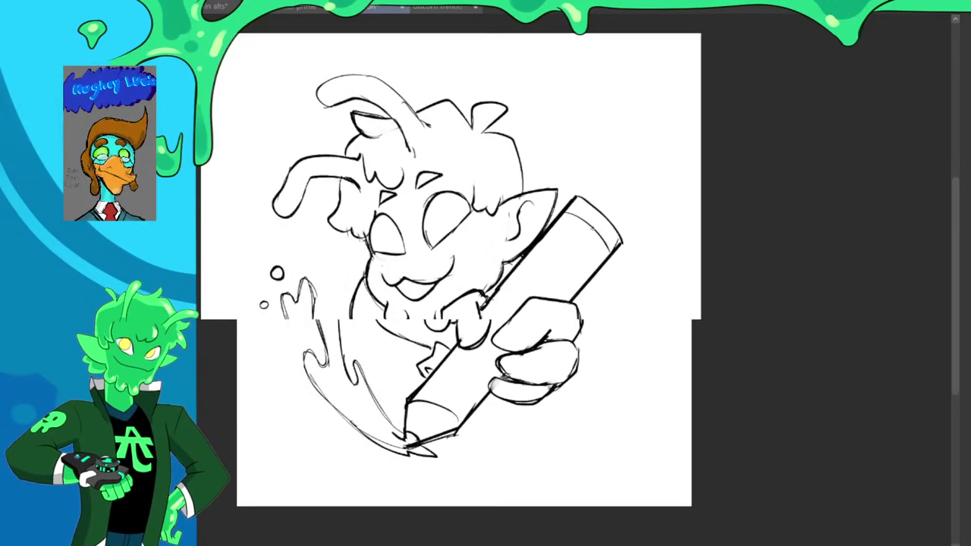
# Sketch a rough oval creature head above the pencil's upper end, beside the slime character's hair
pyautogui.moveTo(510, 283); pyautogui.dragTo(513, 330)
pyautogui.moveTo(536, 124)
pyautogui.mouseDown()
pyautogui.moveTo(577, 227)
pyautogui.moveTo(596, 132)
pyautogui.moveTo(531, 198)
pyautogui.moveTo(579, 221)
pyautogui.moveTo(615, 194)
pyautogui.mouseUp()
pyautogui.hotkey('ctrl', 'z')
pyautogui.moveTo(618, 183); pyautogui.dragTo(603, 119)
pyautogui.hotkey('ctrl', 'z')
pyautogui.hotkey('ctrl', 'z')
pyautogui.hotkey('ctrl', 'z')
pyautogui.moveTo(525, 179)
pyautogui.mouseDown()
pyautogui.moveTo(582, 102)
pyautogui.moveTo(616, 155)
pyautogui.moveTo(577, 219)
pyautogui.mouseUp()
pyautogui.hotkey('ctrl', 'z')
pyautogui.hotkey('ctrl', 'z')
pyautogui.moveTo(569, 99)
pyautogui.mouseDown()
pyautogui.moveTo(623, 148)
pyautogui.moveTo(590, 214)
pyautogui.mouseUp()
pyautogui.hotkey('ctrl', 'z')
pyautogui.moveTo(529, 129); pyautogui.dragTo(530, 205)
pyautogui.moveTo(520, 148)
pyautogui.mouseDown()
pyautogui.moveTo(537, 216)
pyautogui.moveTo(554, 224)
pyautogui.moveTo(612, 214)
pyautogui.moveTo(627, 179)
pyautogui.mouseUp()
pyautogui.moveTo(548, 103)
pyautogui.mouseDown()
pyautogui.moveTo(613, 118)
pyautogui.moveTo(634, 167)
pyautogui.moveTo(597, 217)
pyautogui.mouseUp()
pyautogui.hotkey('ctrl', 'z')
pyautogui.hotkey('ctrl', 'z')
pyautogui.hotkey('ctrl', 'z')
pyautogui.moveTo(632, 166)
pyautogui.mouseDown()
pyautogui.moveTo(596, 110)
pyautogui.moveTo(605, 211)
pyautogui.moveTo(585, 221)
pyautogui.mouseUp()
pyautogui.moveTo(529, 129)
pyautogui.mouseDown()
pyautogui.moveTo(524, 183)
pyautogui.moveTo(557, 224)
pyautogui.moveTo(588, 227)
pyautogui.moveTo(621, 171)
pyautogui.moveTo(577, 101)
pyautogui.moveTo(619, 121)
pyautogui.mouseUp()
pyautogui.hotkey('ctrl', 'z')
pyautogui.moveTo(542, 110); pyautogui.dragTo(620, 138)
pyautogui.hotkey('ctrl', 'z')
pyautogui.moveTo(560, 101)
pyautogui.mouseDown()
pyautogui.moveTo(609, 114)
pyautogui.moveTo(625, 177)
pyautogui.mouseUp()
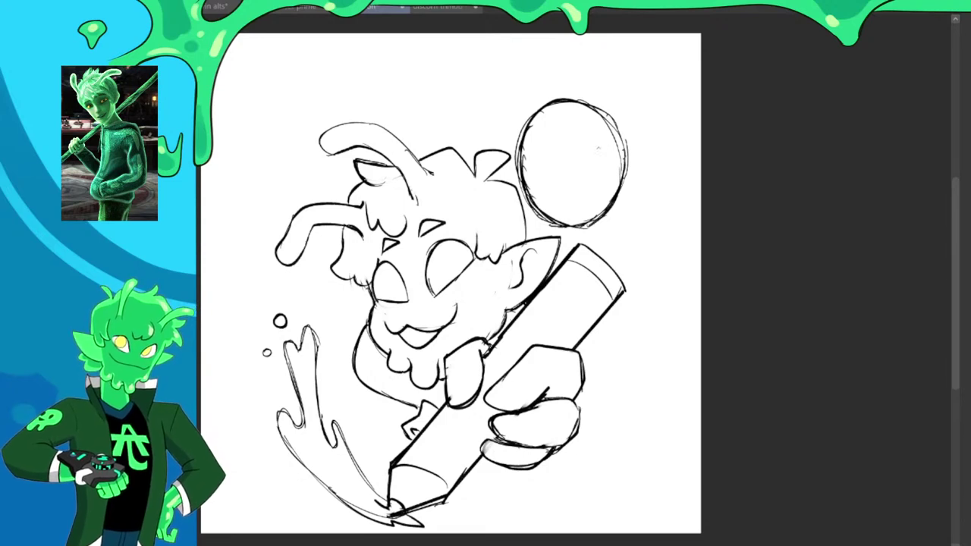
# Draw two stacked circles with rounded lobes behind them on each side of the oval head
pyautogui.moveTo(607, 144)
pyautogui.mouseDown()
pyautogui.moveTo(616, 153)
pyautogui.moveTo(596, 155)
pyautogui.moveTo(595, 173)
pyautogui.moveTo(604, 145)
pyautogui.mouseUp()
pyautogui.hotkey('ctrl', 'z')
pyautogui.moveTo(616, 186)
pyautogui.mouseDown()
pyautogui.moveTo(593, 194)
pyautogui.moveTo(601, 209)
pyautogui.moveTo(636, 163)
pyautogui.moveTo(616, 184)
pyautogui.moveTo(620, 136)
pyautogui.moveTo(599, 149)
pyautogui.mouseUp()
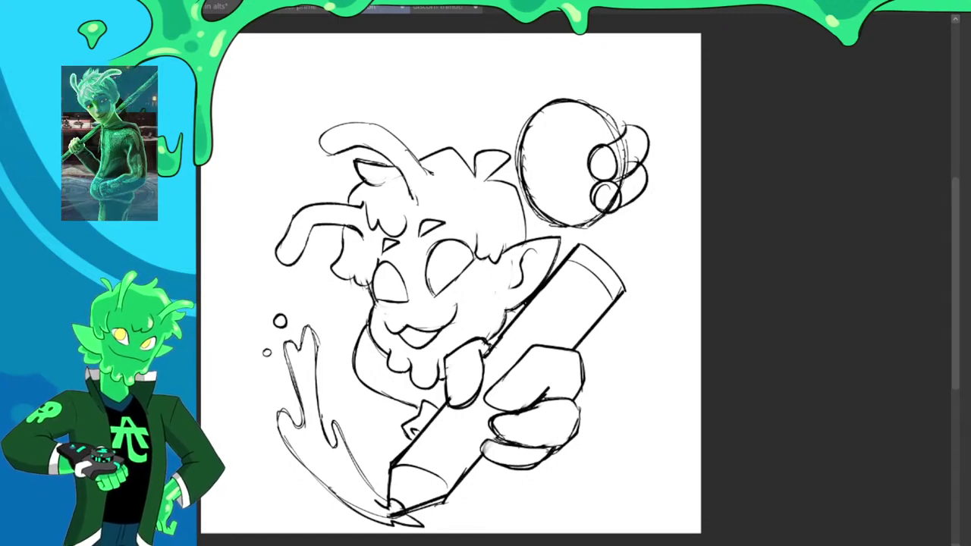
pyautogui.moveTo(525, 136)
pyautogui.mouseDown()
pyautogui.moveTo(513, 167)
pyautogui.moveTo(513, 138)
pyautogui.moveTo(520, 149)
pyautogui.moveTo(493, 163)
pyautogui.moveTo(503, 199)
pyautogui.moveTo(524, 205)
pyautogui.moveTo(518, 165)
pyautogui.moveTo(529, 117)
pyautogui.mouseUp()
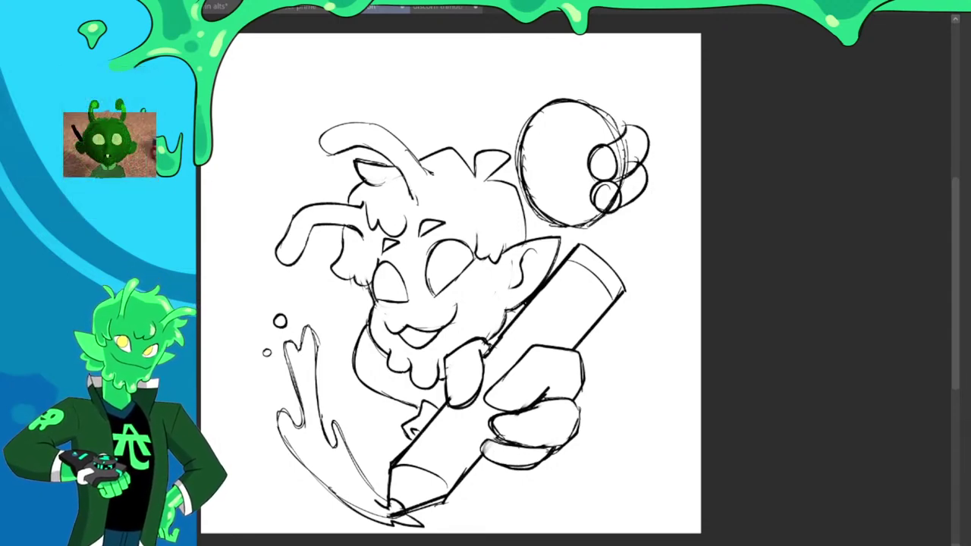
pyautogui.hotkey('ctrl', 'z')
pyautogui.moveTo(507, 171)
pyautogui.mouseDown()
pyautogui.moveTo(503, 146)
pyautogui.moveTo(513, 156)
pyautogui.moveTo(500, 152)
pyautogui.mouseUp()
pyautogui.moveTo(509, 183)
pyautogui.mouseDown()
pyautogui.moveTo(520, 196)
pyautogui.moveTo(510, 193)
pyautogui.mouseUp()
# Erase the head outline crossing the side circles and lobes, and clean up the circles' outlines
pyautogui.moveTo(613, 159)
pyautogui.mouseDown()
pyautogui.moveTo(629, 162)
pyautogui.moveTo(626, 170)
pyautogui.mouseUp()
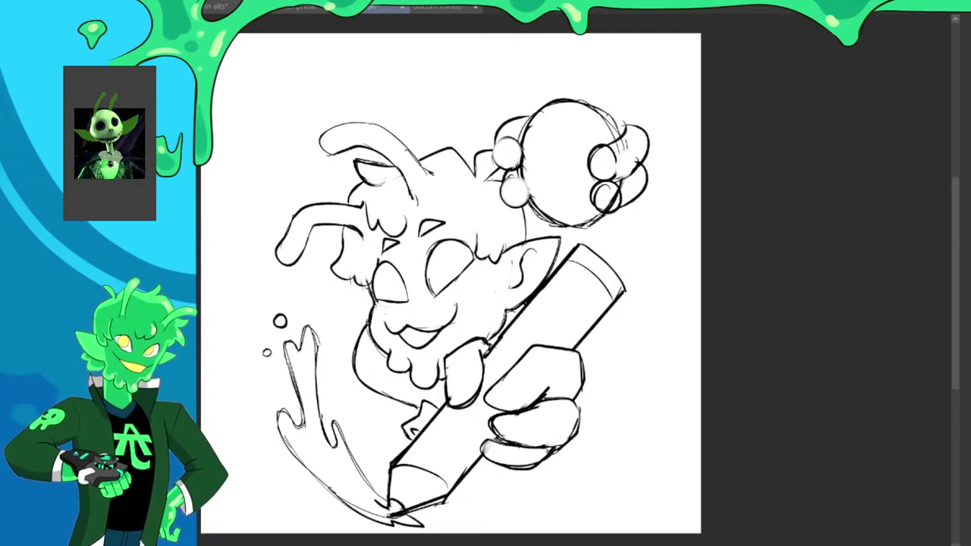
pyautogui.hotkey('ctrl', 'z')
pyautogui.moveTo(626, 170); pyautogui.dragTo(627, 145)
pyautogui.moveTo(620, 188); pyautogui.dragTo(617, 205)
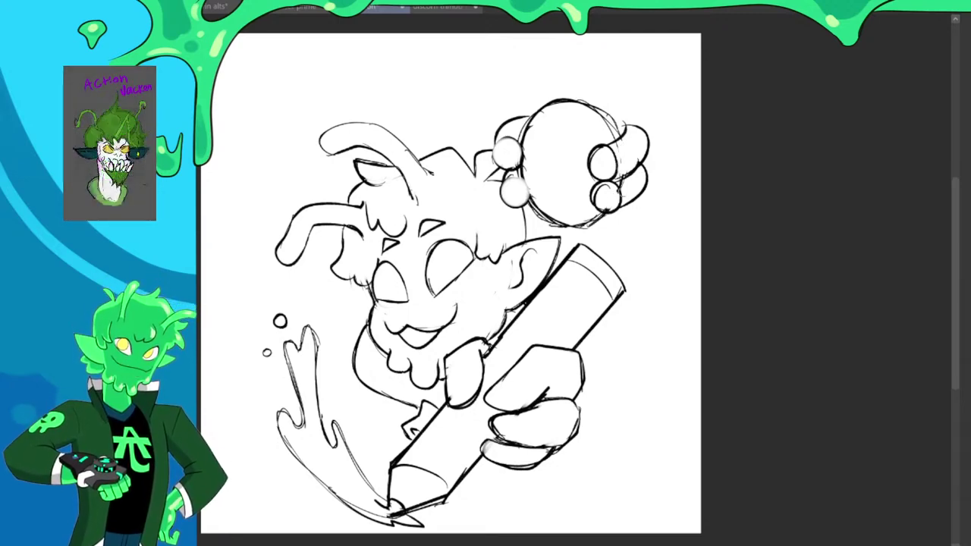
pyautogui.moveTo(501, 145)
pyautogui.mouseDown()
pyautogui.moveTo(520, 155)
pyautogui.moveTo(499, 141)
pyautogui.mouseUp()
# Draw a small wavy mouth and short curved brow and cheek marks on the oval head's face
pyautogui.moveTo(522, 178)
pyautogui.mouseDown()
pyautogui.moveTo(502, 199)
pyautogui.moveTo(528, 185)
pyautogui.moveTo(575, 200)
pyautogui.mouseUp()
pyautogui.moveTo(604, 141); pyautogui.dragTo(591, 156)
pyautogui.moveTo(517, 142); pyautogui.dragTo(537, 157)
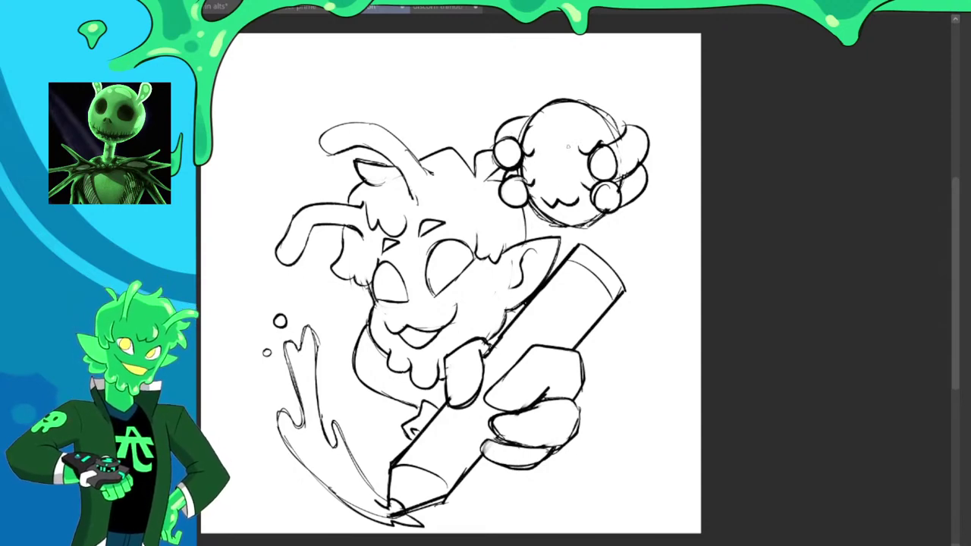
pyautogui.scroll(-2, 587, 120)
pyautogui.scroll(2, 584, 114)
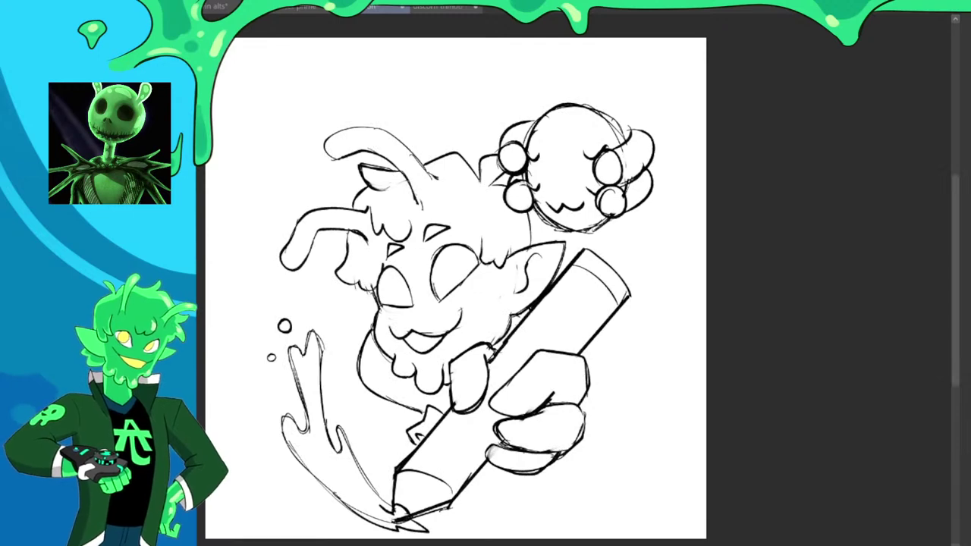
# Draw a pointed V-shaped hairline across the oval head's forehead and a spiky hair outline over its top
pyautogui.moveTo(534, 144); pyautogui.dragTo(612, 138)
pyautogui.moveTo(538, 146); pyautogui.dragTo(534, 87)
pyautogui.hotkey('ctrl', 'z')
pyautogui.moveTo(538, 147)
pyautogui.mouseDown()
pyautogui.moveTo(533, 78)
pyautogui.moveTo(562, 74)
pyautogui.moveTo(573, 89)
pyautogui.moveTo(613, 102)
pyautogui.moveTo(683, 80)
pyautogui.moveTo(698, 150)
pyautogui.moveTo(663, 218)
pyautogui.mouseUp()
# Draw a large fan-shaped ear with crossing vein lines on each side of the oval head
pyautogui.moveTo(519, 112); pyautogui.dragTo(465, 143)
pyautogui.hotkey('ctrl', 'z')
pyautogui.moveTo(531, 132)
pyautogui.mouseDown()
pyautogui.moveTo(524, 114)
pyautogui.moveTo(479, 147)
pyautogui.mouseUp()
pyautogui.moveTo(517, 119)
pyautogui.mouseDown()
pyautogui.moveTo(478, 94)
pyautogui.moveTo(480, 114)
pyautogui.mouseUp()
pyautogui.moveTo(507, 101); pyautogui.dragTo(486, 132)
pyautogui.moveTo(642, 135); pyautogui.dragTo(677, 107)
pyautogui.moveTo(654, 178); pyautogui.dragTo(676, 165)
pyautogui.moveTo(653, 115); pyautogui.dragTo(671, 180)
# Draw two thin legs with small claws beneath the oval creature, perching it on the pencil's upper end
pyautogui.scroll(-2, 673, 129)
pyautogui.scroll(4, 618, 188)
pyautogui.scroll(-4, 608, 197)
pyautogui.scroll(3, 636, 199)
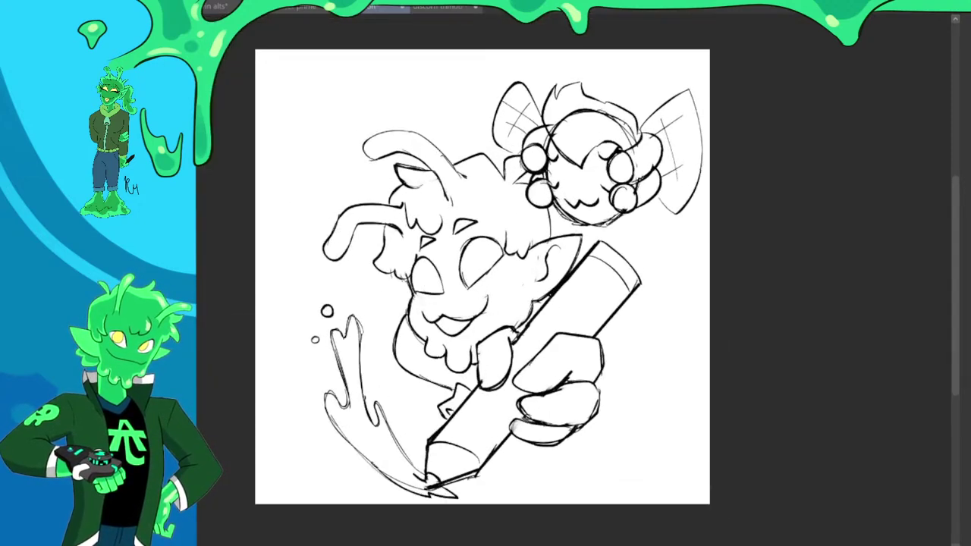
pyautogui.moveTo(621, 230); pyautogui.dragTo(636, 247)
pyautogui.moveTo(584, 220); pyautogui.dragTo(572, 243)
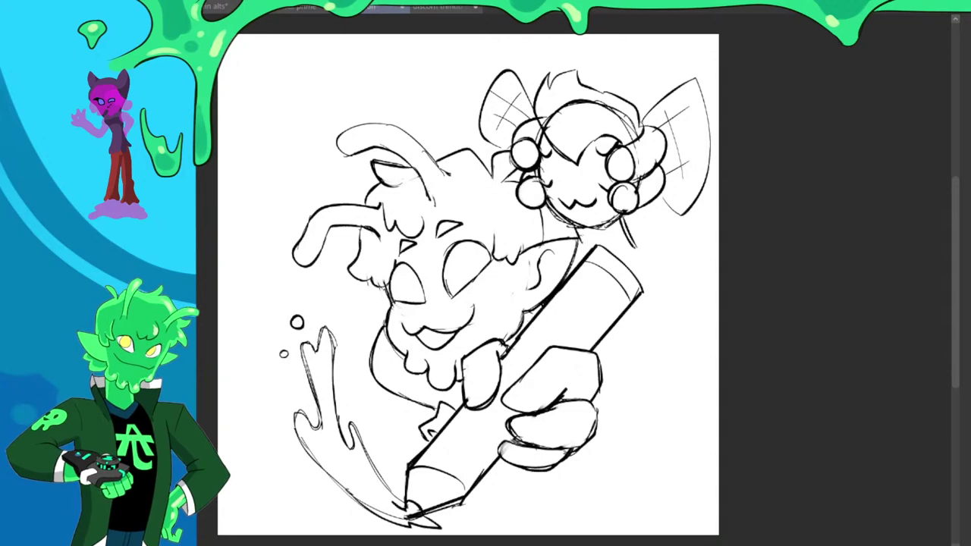
pyautogui.moveTo(632, 247)
pyautogui.mouseDown()
pyautogui.moveTo(642, 264)
pyautogui.moveTo(651, 246)
pyautogui.mouseUp()
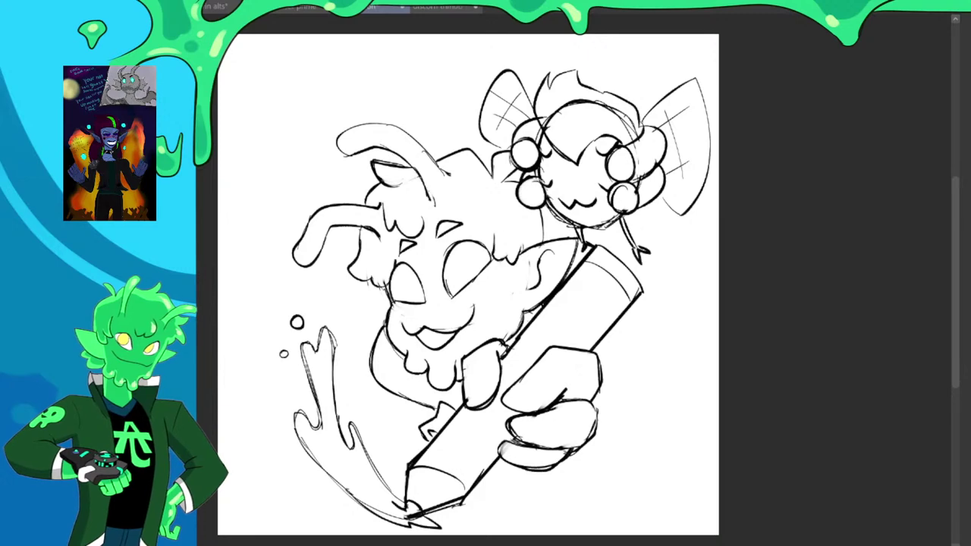
# Erase the slime character's upper antenna and redraw it foreshortened, with an oval tip facing forward
pyautogui.moveTo(361, 152)
pyautogui.mouseDown()
pyautogui.moveTo(339, 142)
pyautogui.moveTo(396, 134)
pyautogui.moveTo(438, 200)
pyautogui.mouseUp()
pyautogui.moveTo(413, 141)
pyautogui.mouseDown()
pyautogui.moveTo(444, 176)
pyautogui.moveTo(444, 138)
pyautogui.mouseUp()
pyautogui.moveTo(446, 136); pyautogui.dragTo(463, 198)
pyautogui.hotkey('ctrl', 'z')
pyautogui.moveTo(441, 132)
pyautogui.mouseDown()
pyautogui.moveTo(463, 198)
pyautogui.moveTo(427, 208)
pyautogui.mouseUp()
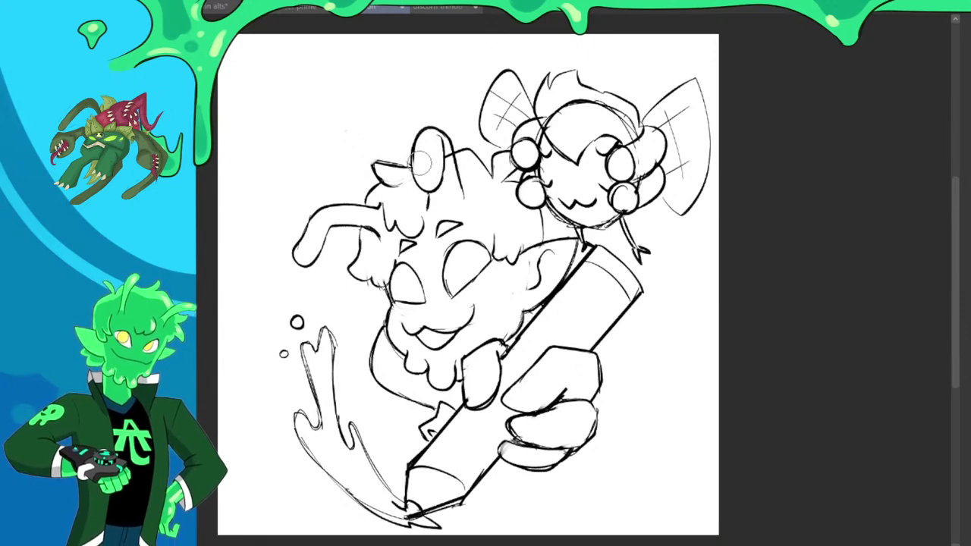
# Draw a round head outline above the slime character's lower antenna, with a wavy flame edge curling from its top
pyautogui.moveTo(326, 205); pyautogui.dragTo(305, 121)
pyautogui.moveTo(302, 188)
pyautogui.mouseDown()
pyautogui.moveTo(334, 94)
pyautogui.moveTo(293, 138)
pyautogui.moveTo(333, 108)
pyautogui.mouseUp()
pyautogui.hotkey('ctrl', 'z')
pyautogui.moveTo(299, 141)
pyautogui.mouseDown()
pyautogui.moveTo(361, 92)
pyautogui.moveTo(385, 49)
pyautogui.mouseUp()
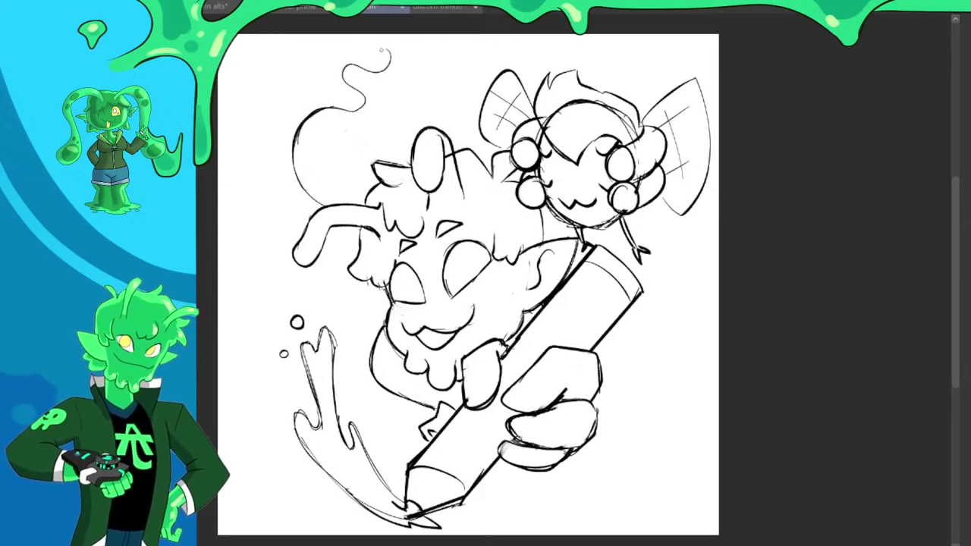
pyautogui.hotkey('ctrl', 'z')
pyautogui.moveTo(319, 109)
pyautogui.mouseDown()
pyautogui.moveTo(365, 103)
pyautogui.moveTo(351, 74)
pyautogui.moveTo(389, 66)
pyautogui.moveTo(420, 76)
pyautogui.mouseUp()
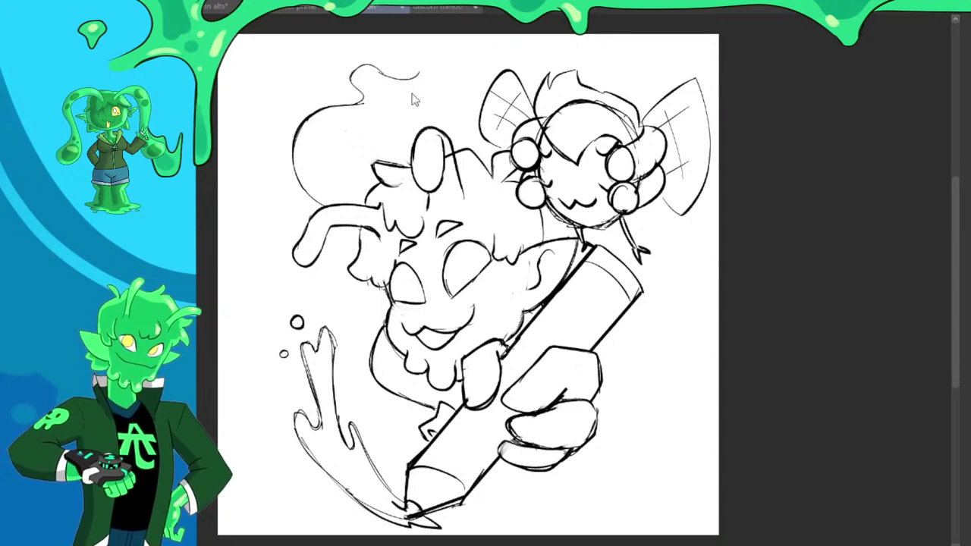
pyautogui.scroll(-1, 436, 51)
pyautogui.scroll(1, 466, 49)
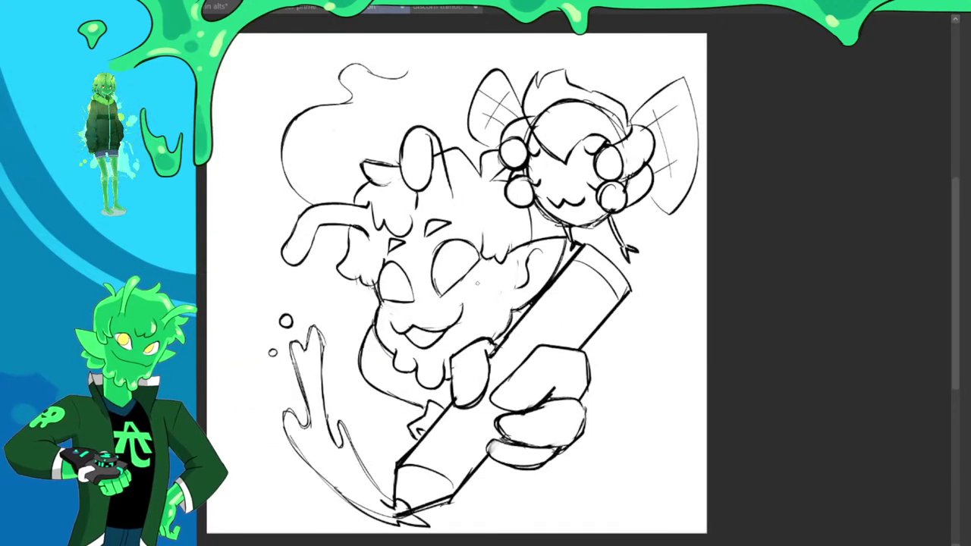
# Close the flame's curled tip and draw the round head's opposite side down to the slime character's hair
pyautogui.scroll(-2, 455, 281)
pyautogui.scroll(2, 455, 280)
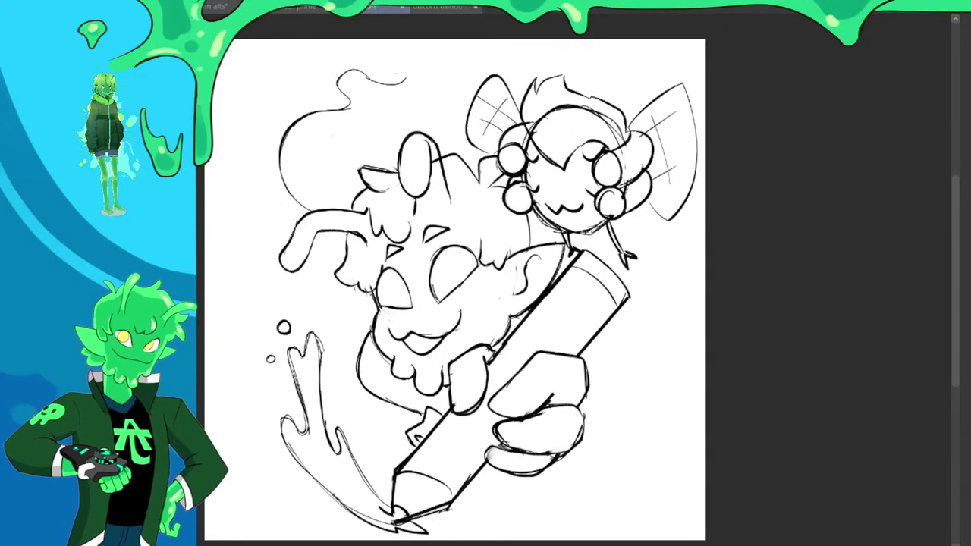
pyautogui.moveTo(408, 84)
pyautogui.mouseDown()
pyautogui.moveTo(406, 59)
pyautogui.moveTo(422, 85)
pyautogui.moveTo(409, 105)
pyautogui.moveTo(386, 104)
pyautogui.moveTo(370, 139)
pyautogui.moveTo(380, 147)
pyautogui.mouseUp()
pyautogui.hotkey('ctrl', 'z')
pyautogui.moveTo(393, 101)
pyautogui.mouseDown()
pyautogui.moveTo(376, 102)
pyautogui.moveTo(386, 154)
pyautogui.mouseUp()
pyautogui.hotkey('ctrl', 'z')
pyautogui.hotkey('ctrl', 'z')
pyautogui.moveTo(381, 119); pyautogui.dragTo(394, 181)
pyautogui.hotkey('ctrl', 'z')
pyautogui.hotkey('ctrl', 'z')
pyautogui.hotkey('ctrl', 'z')
pyautogui.moveTo(382, 117); pyautogui.dragTo(392, 170)
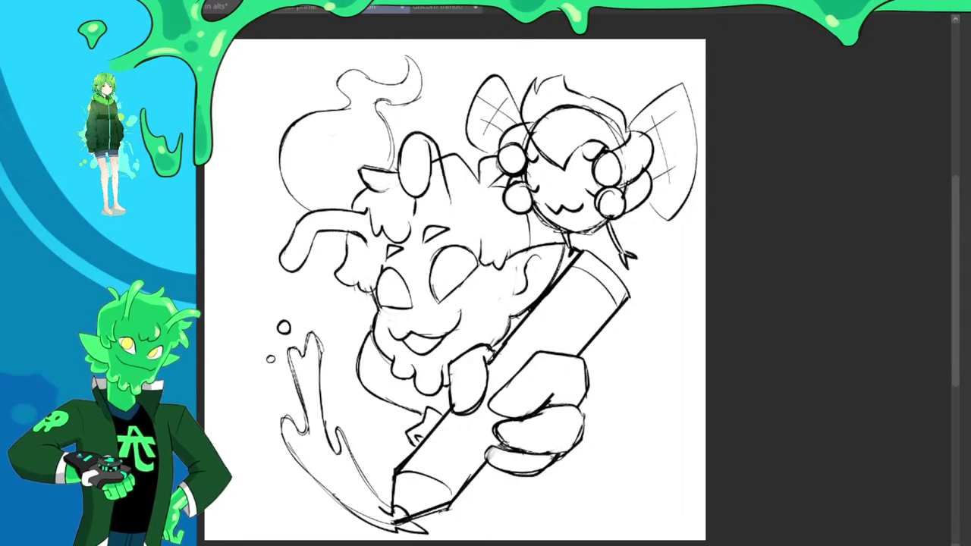
# Reinforce the flame-topped head's outer curve down to the lower antenna
pyautogui.moveTo(290, 137); pyautogui.dragTo(318, 209)
pyautogui.hotkey('ctrl', 'z')
pyautogui.moveTo(295, 130); pyautogui.dragTo(318, 210)
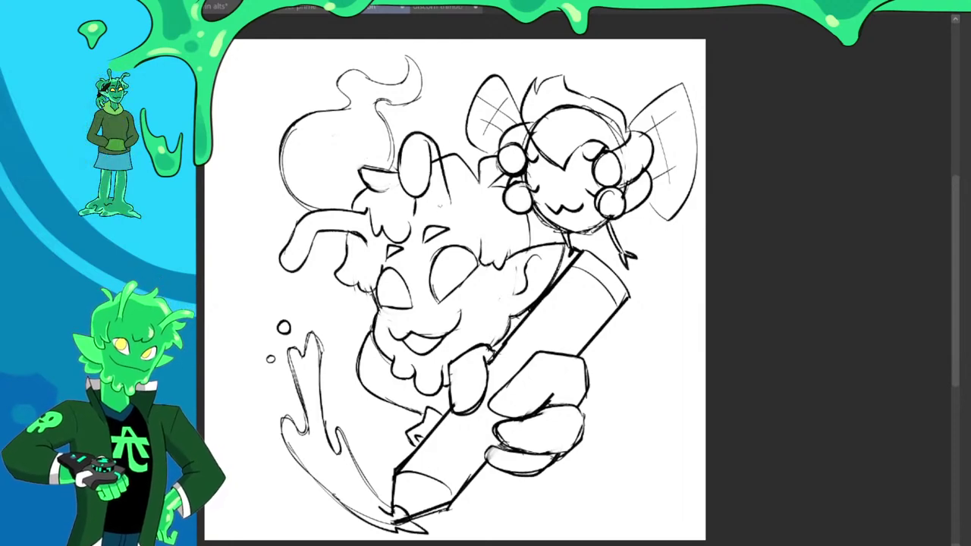
# Draw two angled, pointed eyes on the flame-topped head's face
pyautogui.scroll(-2, 424, 120)
pyautogui.scroll(3, 424, 120)
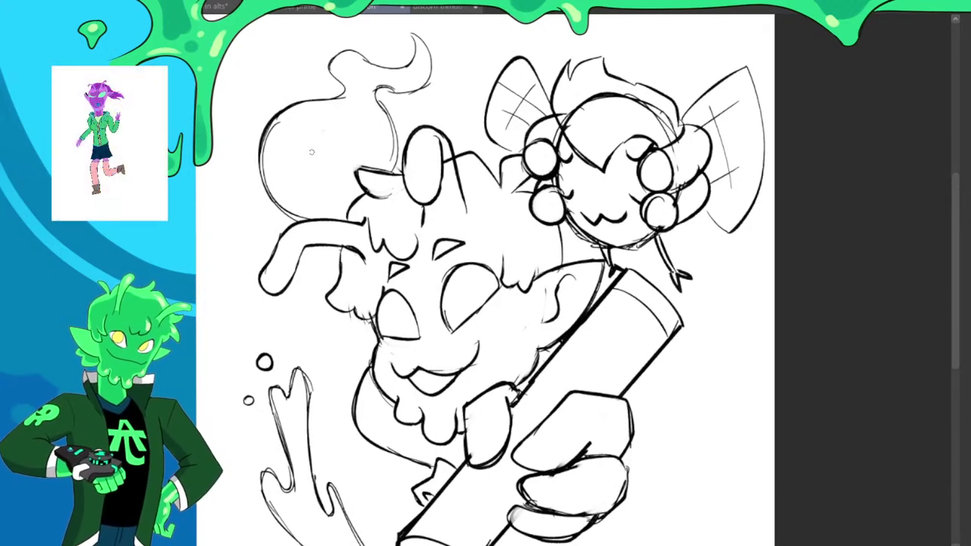
pyautogui.moveTo(298, 162)
pyautogui.mouseDown()
pyautogui.moveTo(356, 129)
pyautogui.moveTo(376, 130)
pyautogui.moveTo(330, 156)
pyautogui.moveTo(318, 151)
pyautogui.moveTo(360, 134)
pyautogui.moveTo(322, 161)
pyautogui.moveTo(340, 130)
pyautogui.moveTo(351, 144)
pyautogui.moveTo(347, 135)
pyautogui.moveTo(326, 162)
pyautogui.mouseUp()
pyautogui.hotkey('ctrl', 'z')
pyautogui.hotkey('ctrl', 'z')
pyautogui.hotkey('ctrl', 'z')
pyautogui.scroll(-3, 486, 279)
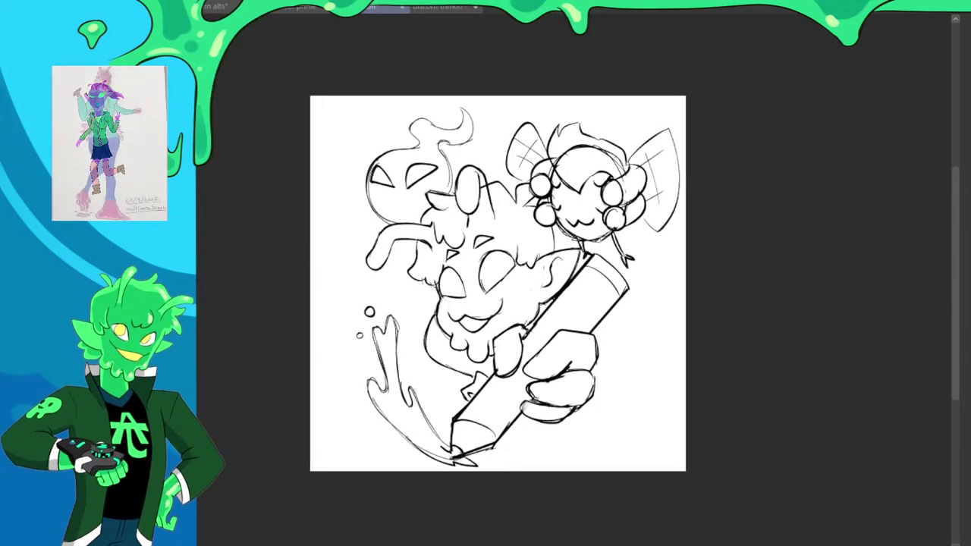
# Scale down the complete sketch with both creatures and reposition it nearer the canvas center
pyautogui.scroll(2, 512, 249)
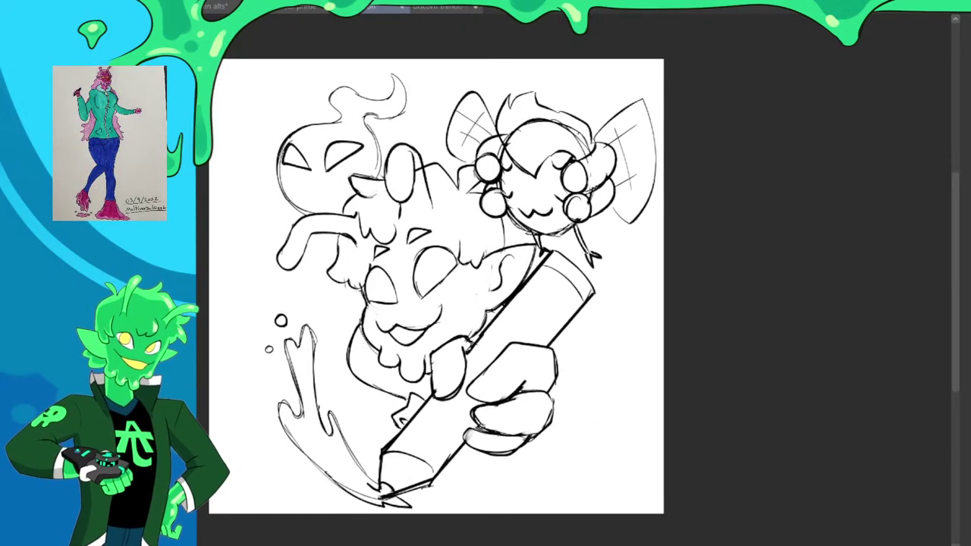
pyautogui.hotkey('ctrl', 't')
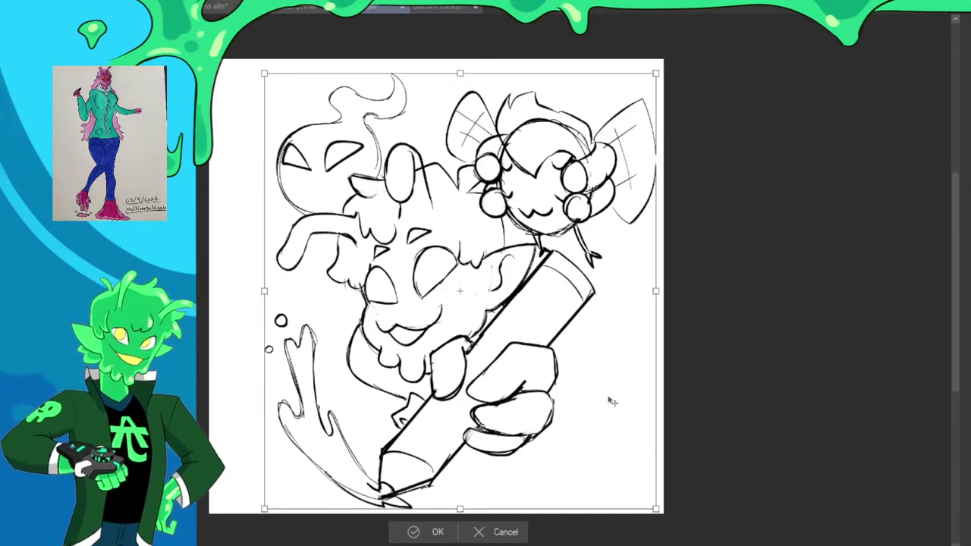
pyautogui.moveTo(587, 443); pyautogui.dragTo(592, 447)
pyautogui.moveTo(536, 372)
pyautogui.mouseDown()
pyautogui.moveTo(553, 392)
pyautogui.moveTo(544, 391)
pyautogui.mouseUp()
pyautogui.click(419, 493)
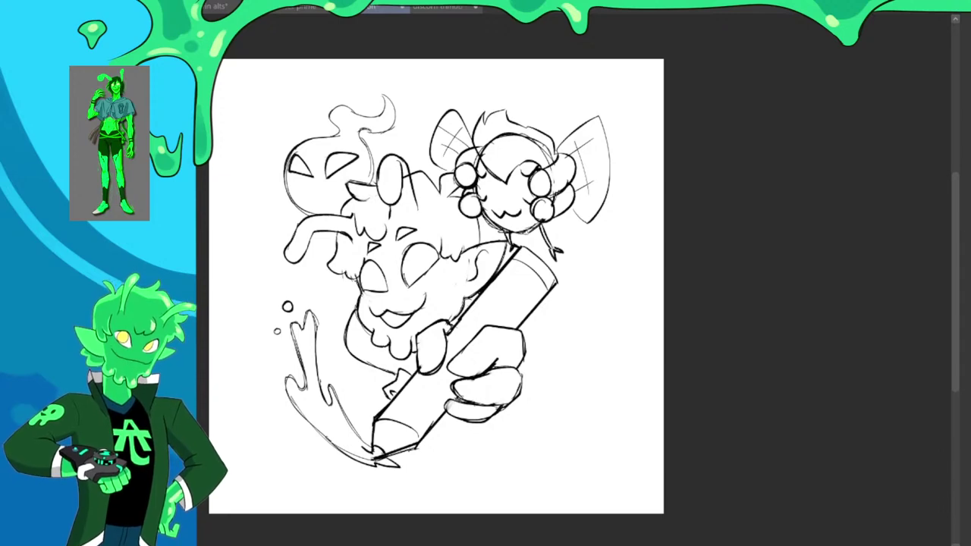
# Try a thick black circle spanning the full canvas around the sketch, and undo it
pyautogui.scroll(-3, 529, 269)
pyautogui.scroll(2, 529, 270)
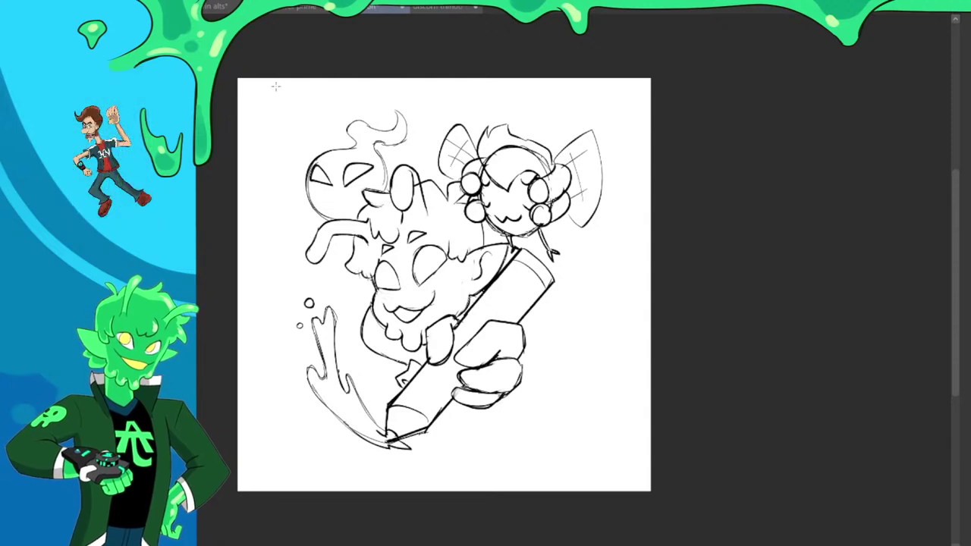
pyautogui.moveTo(237, 78)
pyautogui.mouseDown()
pyautogui.moveTo(654, 484)
pyautogui.moveTo(651, 535)
pyautogui.moveTo(653, 492)
pyautogui.mouseUp()
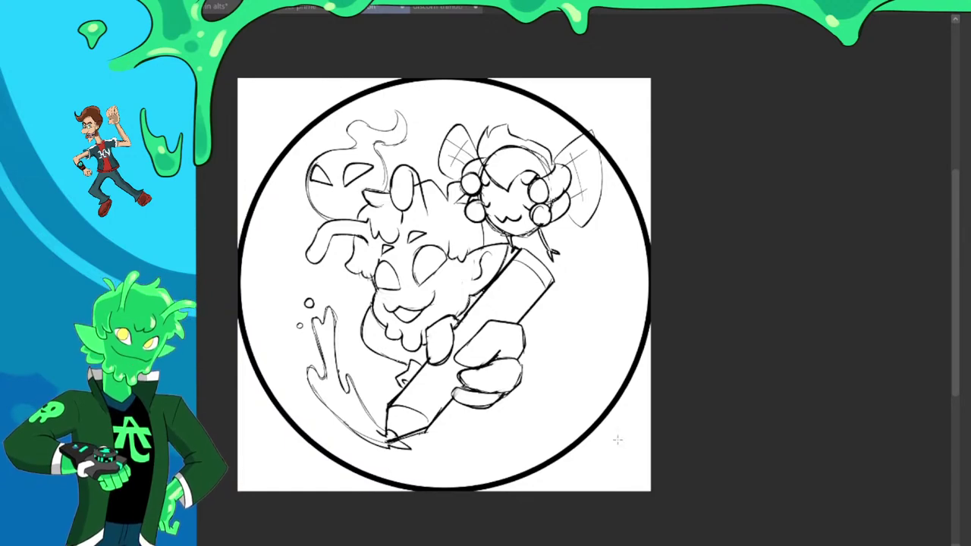
pyautogui.scroll(-1, 573, 387)
pyautogui.scroll(1, 573, 387)
pyautogui.scroll(1, 526, 377)
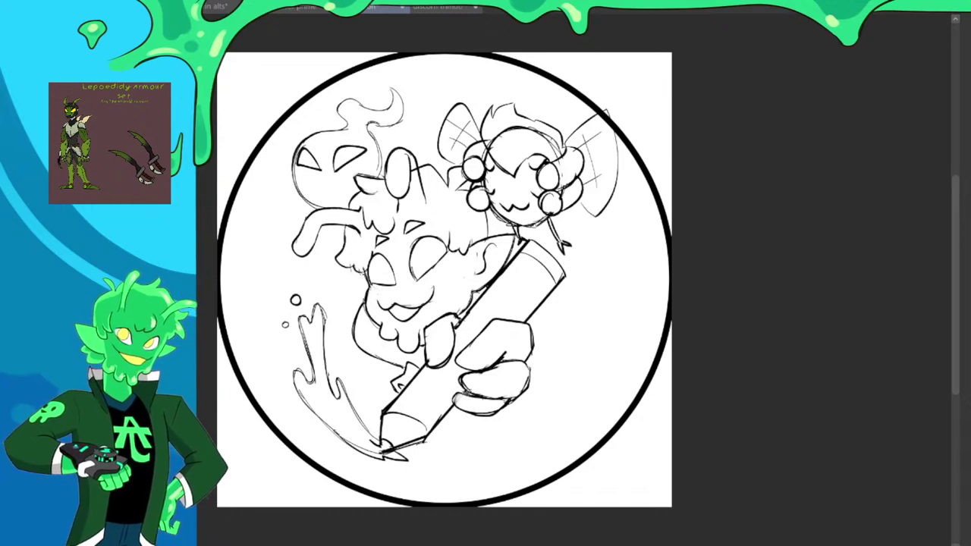
pyautogui.hotkey('ctrl', 'z')
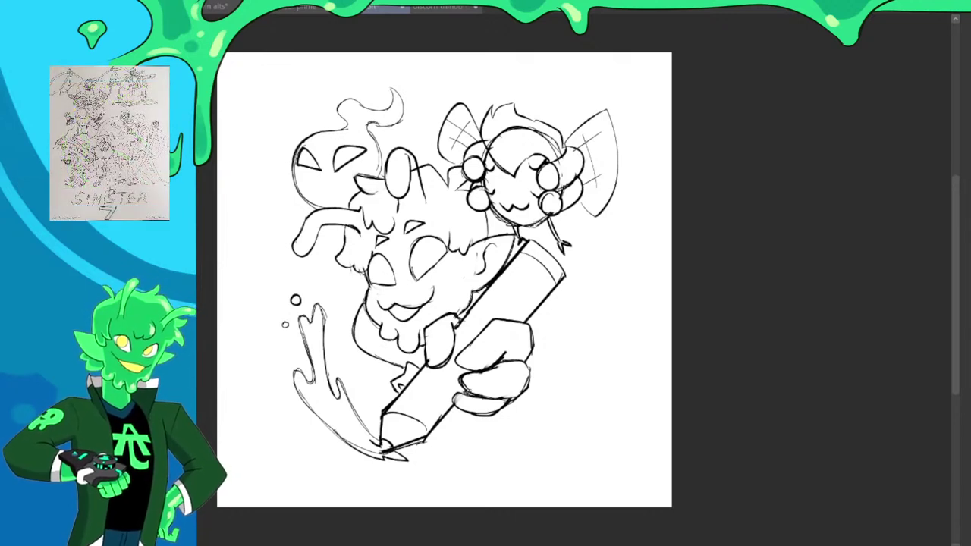
# Draw a thick black circle spanning the full canvas, and enlarge and recenter the complete sketch to fill it
pyautogui.moveTo(218, 53); pyautogui.dragTo(671, 508)
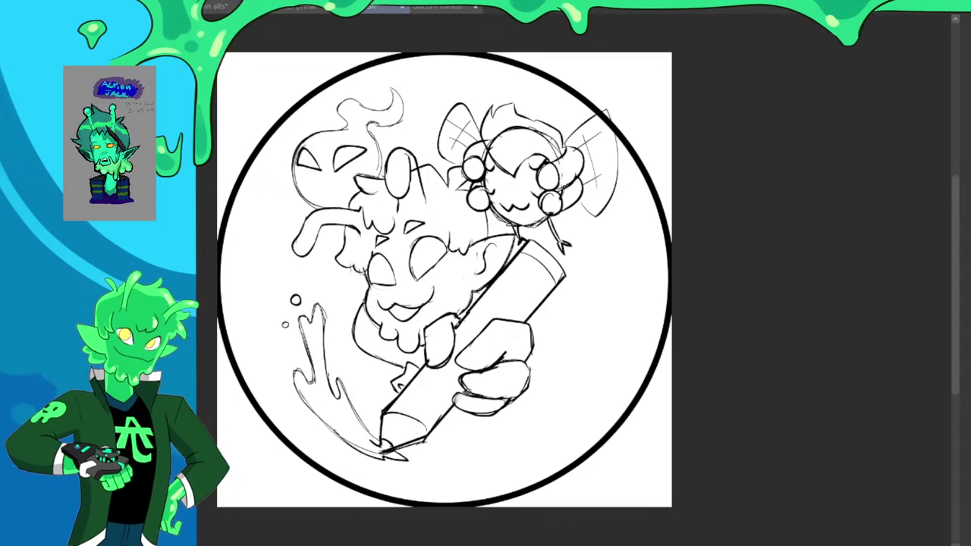
pyautogui.hotkey('ctrl', 't')
pyautogui.moveTo(476, 274); pyautogui.dragTo(456, 292)
pyautogui.moveTo(601, 105); pyautogui.dragTo(646, 55)
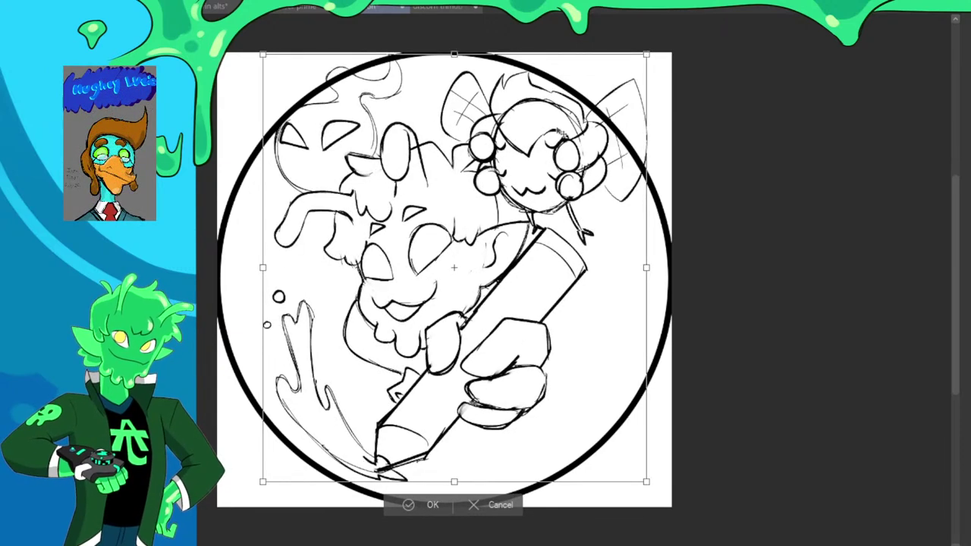
pyautogui.moveTo(476, 197); pyautogui.dragTo(480, 207)
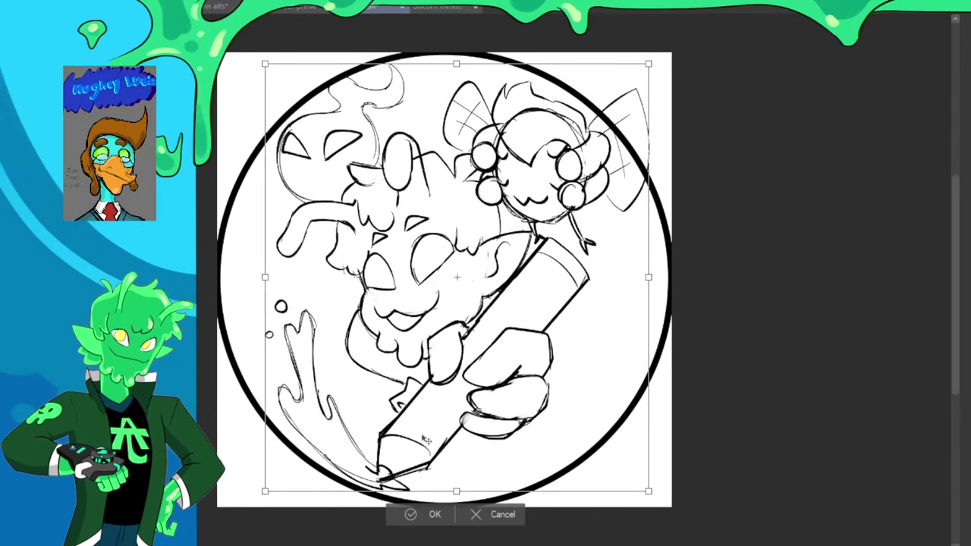
pyautogui.click(410, 515)
# Lower the opacity of the circle and the complete sketch so both turn into light grey guides
pyautogui.scroll(-1, 491, 336)
pyautogui.scroll(2, 493, 342)
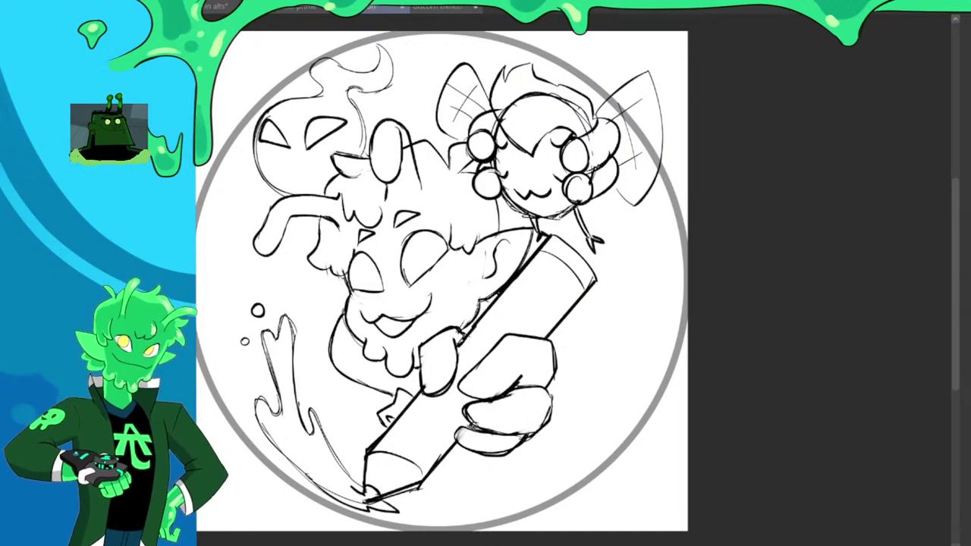
pyautogui.press('5')
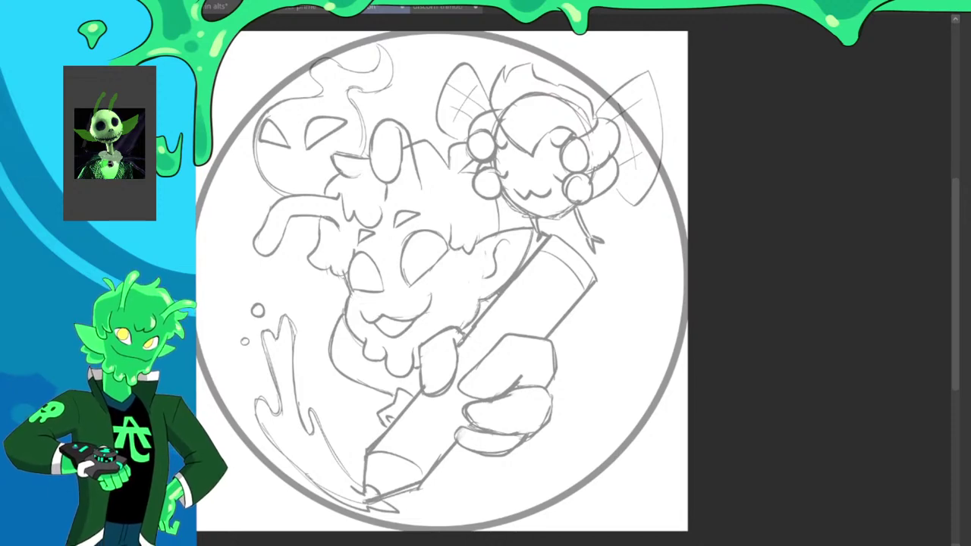
pyautogui.moveTo(364, 255)
pyautogui.mouseDown()
pyautogui.moveTo(401, 228)
pyautogui.moveTo(386, 281)
pyautogui.moveTo(412, 275)
pyautogui.mouseUp()
pyautogui.hotkey('ctrl', 'z')
pyautogui.moveTo(338, 231); pyautogui.dragTo(383, 287)
pyautogui.hotkey('ctrl', 'z')
pyautogui.moveTo(351, 241)
pyautogui.mouseDown()
pyautogui.moveTo(326, 282)
pyautogui.moveTo(373, 281)
pyautogui.mouseUp()
pyautogui.scroll(3, 404, 268)
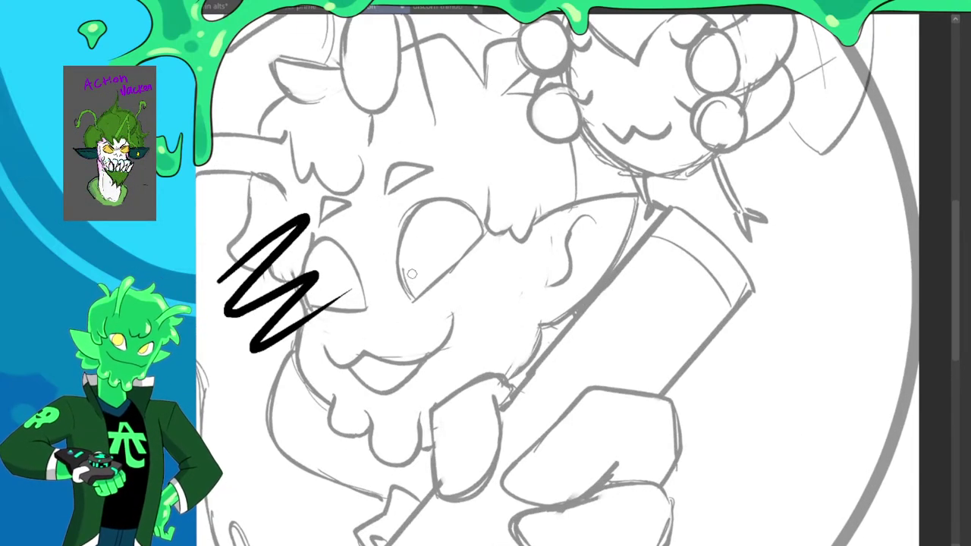
pyautogui.hotkey('ctrl', 'z')
# Ink the slime character's two half-closed eyes with bold black outlines over the grey sketch
pyautogui.moveTo(410, 302)
pyautogui.mouseDown()
pyautogui.moveTo(401, 208)
pyautogui.moveTo(452, 192)
pyautogui.moveTo(497, 239)
pyautogui.mouseUp()
pyautogui.hotkey('ctrl', 'z')
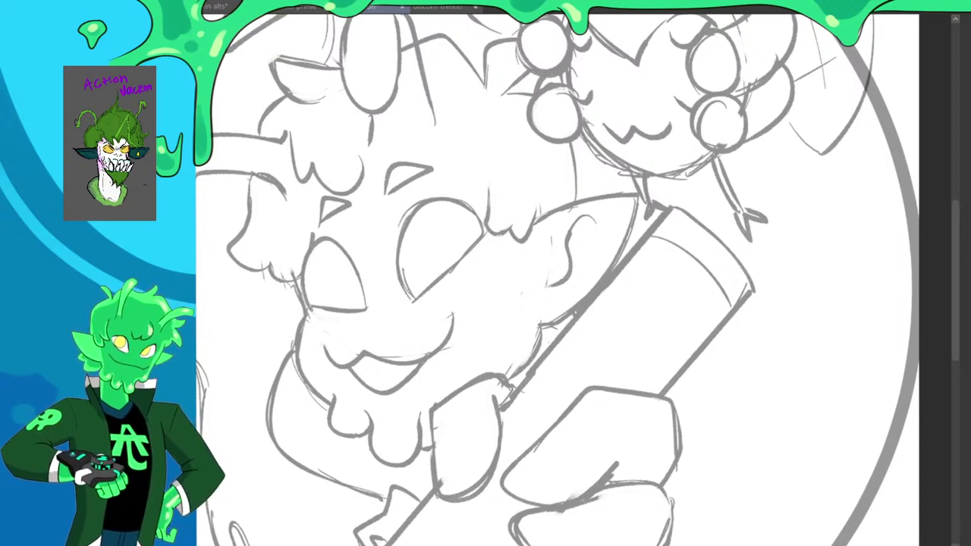
pyautogui.moveTo(414, 302)
pyautogui.mouseDown()
pyautogui.moveTo(392, 257)
pyautogui.moveTo(398, 223)
pyautogui.moveTo(427, 201)
pyautogui.moveTo(489, 234)
pyautogui.mouseUp()
pyautogui.moveTo(413, 302); pyautogui.dragTo(497, 220)
pyautogui.moveTo(370, 310)
pyautogui.mouseDown()
pyautogui.moveTo(347, 253)
pyautogui.moveTo(334, 242)
pyautogui.moveTo(316, 246)
pyautogui.moveTo(308, 307)
pyautogui.moveTo(369, 308)
pyautogui.mouseUp()
# Ink the slime character's smiling mouth and moustache line, plus the jaw contour with its dripping beard
pyautogui.moveTo(325, 345)
pyautogui.mouseDown()
pyautogui.moveTo(338, 365)
pyautogui.moveTo(363, 352)
pyautogui.moveTo(415, 363)
pyautogui.moveTo(435, 355)
pyautogui.moveTo(457, 314)
pyautogui.mouseUp()
pyautogui.moveTo(349, 366)
pyautogui.mouseDown()
pyautogui.moveTo(379, 393)
pyautogui.moveTo(410, 383)
pyautogui.moveTo(422, 364)
pyautogui.mouseUp()
pyautogui.moveTo(371, 406); pyautogui.dragTo(393, 408)
pyautogui.moveTo(290, 279)
pyautogui.mouseDown()
pyautogui.moveTo(302, 310)
pyautogui.moveTo(299, 353)
pyautogui.moveTo(331, 409)
pyautogui.moveTo(334, 399)
pyautogui.moveTo(335, 427)
pyautogui.moveTo(357, 433)
pyautogui.moveTo(370, 425)
pyautogui.moveTo(374, 451)
pyautogui.moveTo(398, 464)
pyautogui.moveTo(417, 448)
pyautogui.moveTo(422, 411)
pyautogui.moveTo(430, 449)
pyautogui.mouseUp()
# Ink the thumb resting on the pencil and the outline of the pencil's upper end
pyautogui.moveTo(519, 395)
pyautogui.mouseDown()
pyautogui.moveTo(501, 374)
pyautogui.moveTo(431, 402)
pyautogui.moveTo(444, 495)
pyautogui.moveTo(470, 491)
pyautogui.moveTo(502, 448)
pyautogui.moveTo(506, 393)
pyautogui.mouseUp()
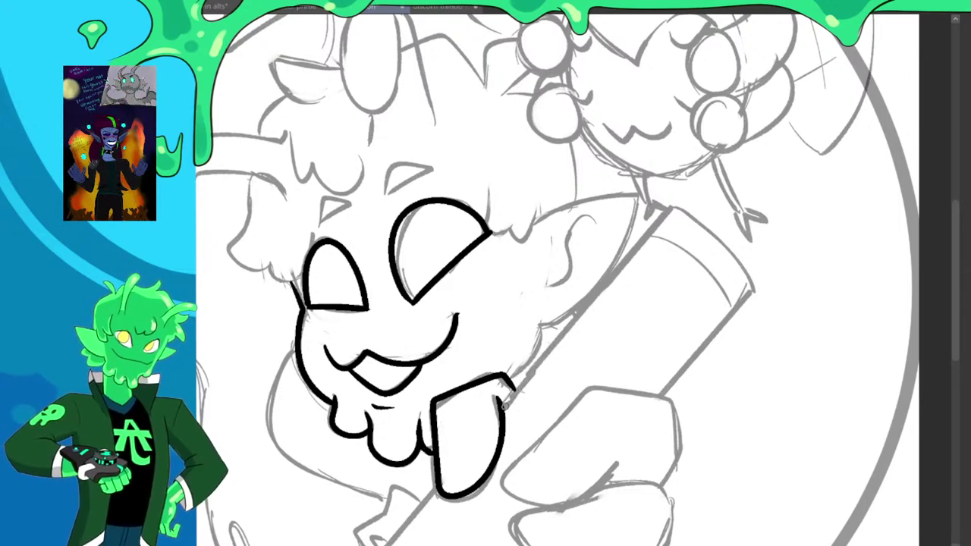
pyautogui.moveTo(504, 404)
pyautogui.mouseDown()
pyautogui.moveTo(674, 208)
pyautogui.moveTo(721, 239)
pyautogui.moveTo(744, 282)
pyautogui.moveTo(661, 396)
pyautogui.mouseUp()
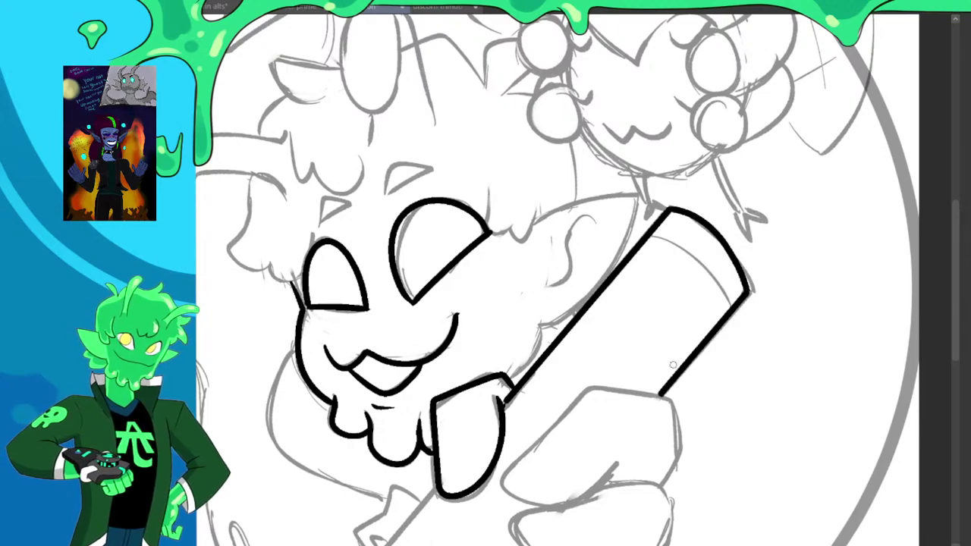
# Ink the slime character's pointed ear with its inner fold, joining the lobe to the jaw beside the pencil
pyautogui.scroll(-2, 673, 365)
pyautogui.scroll(2, 639, 276)
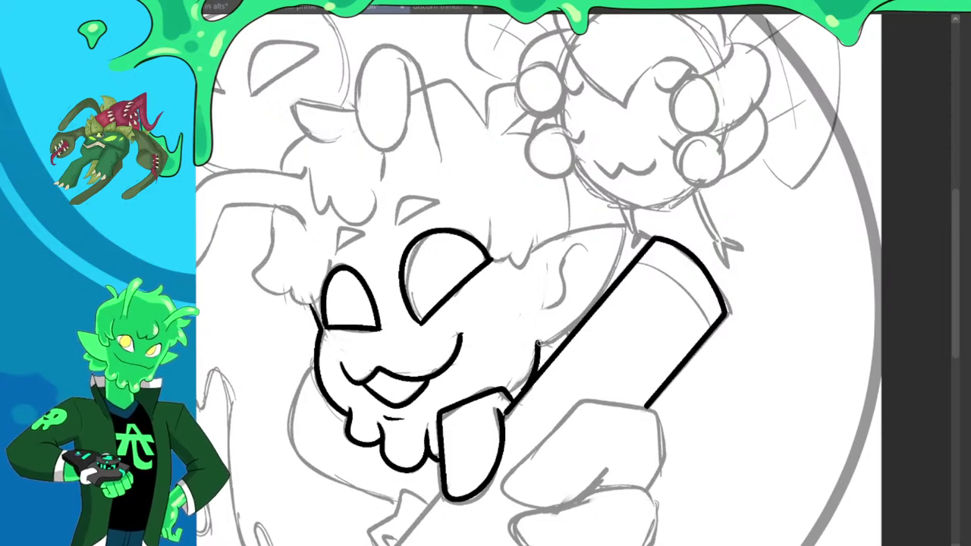
pyautogui.moveTo(548, 344); pyautogui.dragTo(569, 338)
pyautogui.moveTo(527, 266)
pyautogui.mouseDown()
pyautogui.moveTo(549, 236)
pyautogui.moveTo(615, 223)
pyautogui.moveTo(630, 232)
pyautogui.moveTo(612, 275)
pyautogui.mouseUp()
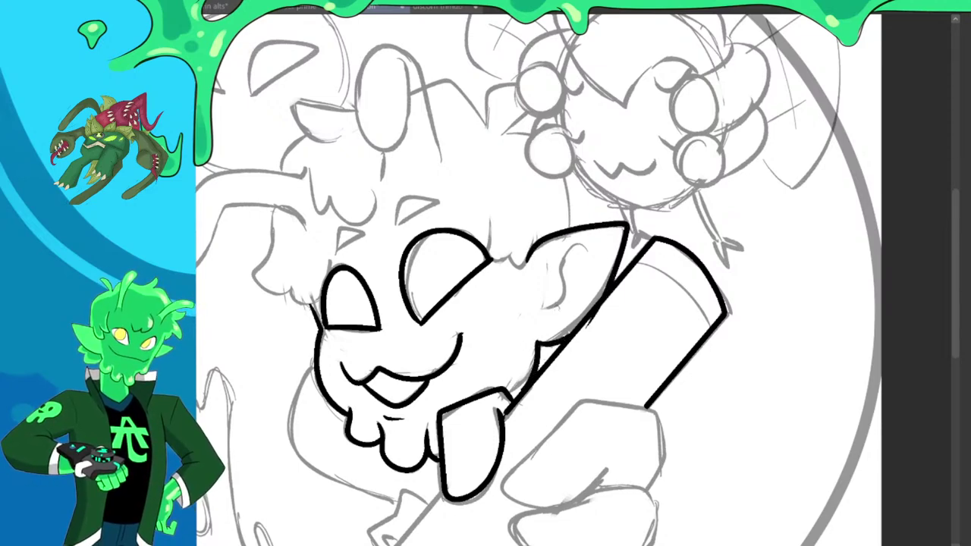
pyautogui.hotkey('ctrl', 'z')
pyautogui.moveTo(543, 241)
pyautogui.mouseDown()
pyautogui.moveTo(612, 226)
pyautogui.moveTo(622, 243)
pyautogui.moveTo(596, 319)
pyautogui.moveTo(577, 335)
pyautogui.mouseUp()
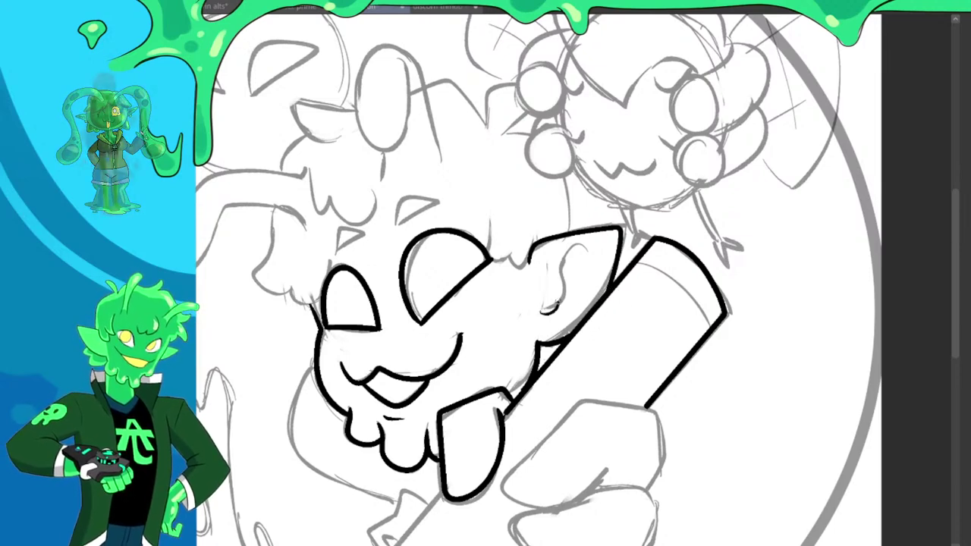
pyautogui.moveTo(540, 319)
pyautogui.mouseDown()
pyautogui.moveTo(558, 292)
pyautogui.moveTo(562, 261)
pyautogui.moveTo(575, 273)
pyautogui.moveTo(599, 256)
pyautogui.mouseUp()
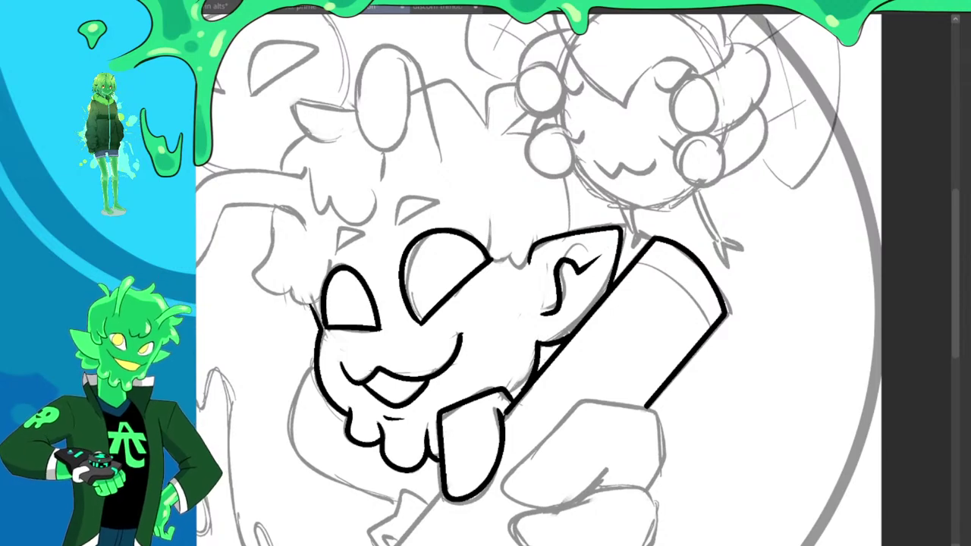
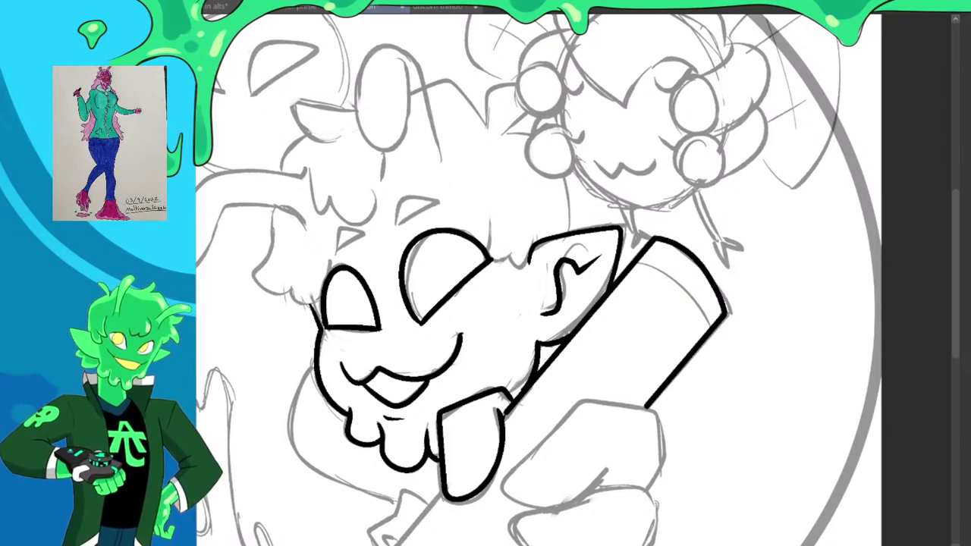
# Ink the small dripping hair curls between the larger eye and the pointed ear
pyautogui.scroll(-3, 538, 280)
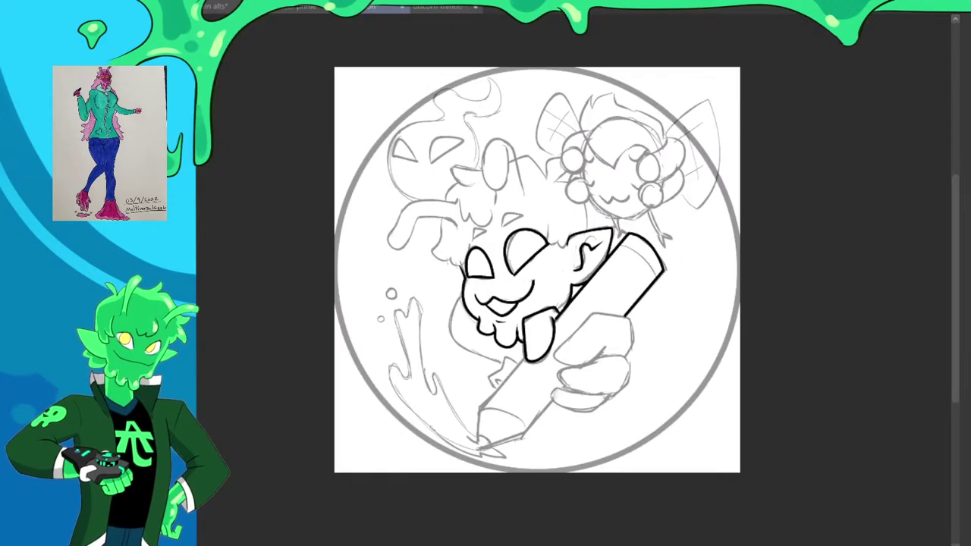
pyautogui.scroll(1, 538, 280)
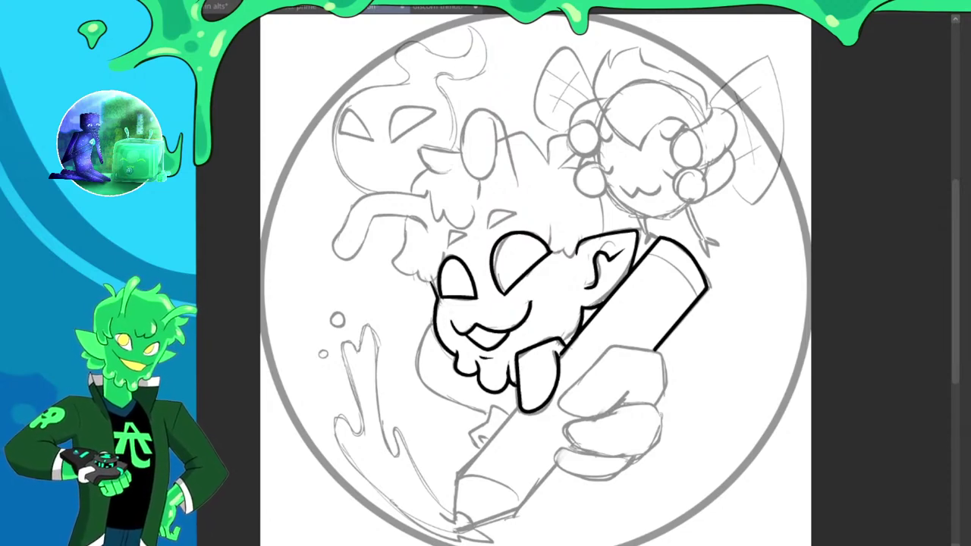
pyautogui.scroll(-2, 607, 288)
pyautogui.scroll(4, 590, 240)
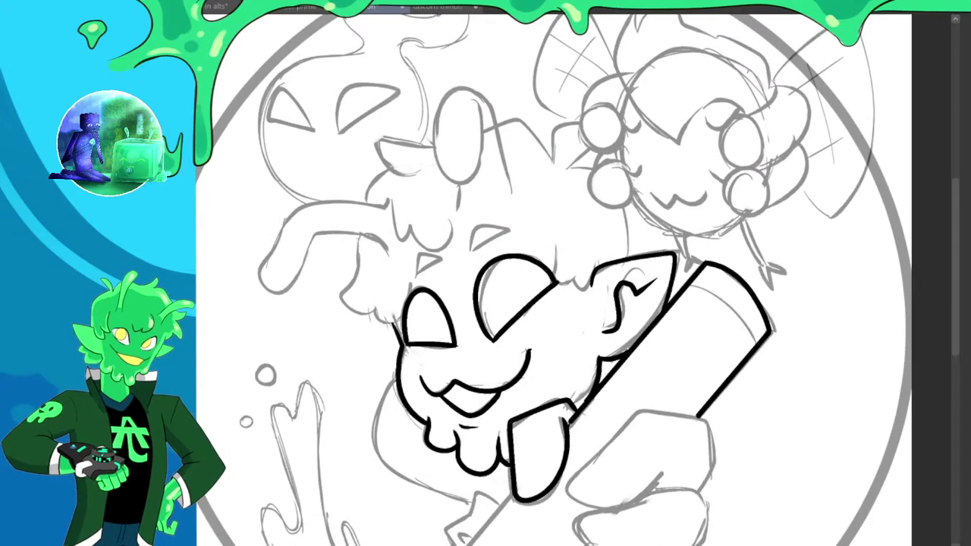
pyautogui.moveTo(563, 246)
pyautogui.mouseDown()
pyautogui.moveTo(560, 268)
pyautogui.moveTo(581, 290)
pyautogui.moveTo(593, 280)
pyautogui.mouseUp()
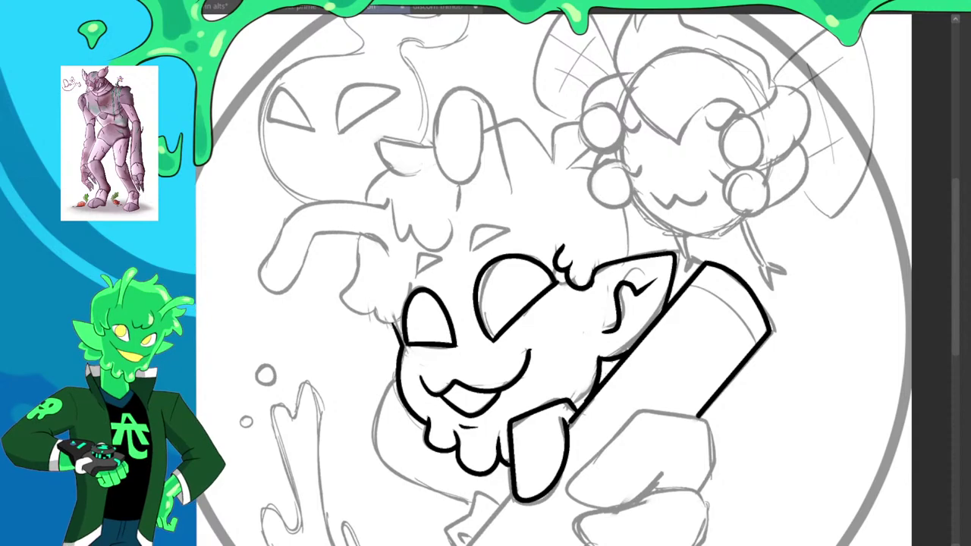
# Ink the upright antenna with its rounded tip and the short crease below it on the forehead
pyautogui.moveTo(513, 194)
pyautogui.mouseDown()
pyautogui.moveTo(491, 99)
pyautogui.moveTo(457, 92)
pyautogui.moveTo(437, 102)
pyautogui.moveTo(432, 151)
pyautogui.moveTo(442, 180)
pyautogui.moveTo(469, 185)
pyautogui.moveTo(484, 146)
pyautogui.mouseUp()
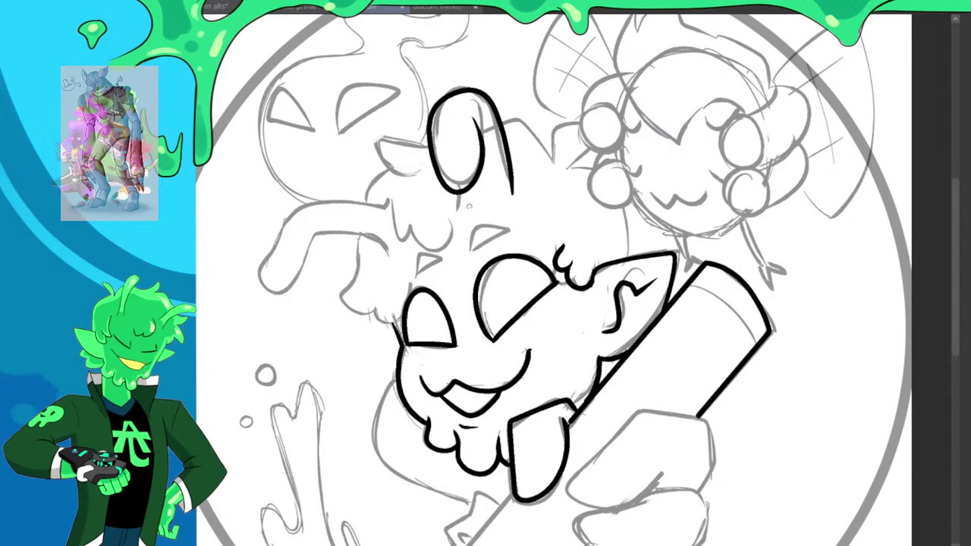
pyautogui.moveTo(465, 195); pyautogui.dragTo(456, 224)
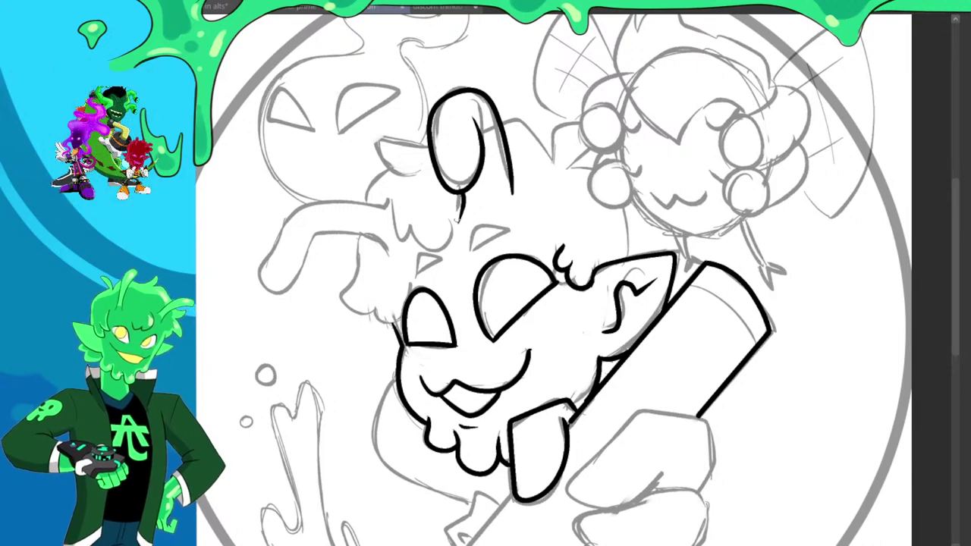
pyautogui.hotkey('ctrl', 'z')
pyautogui.moveTo(463, 190); pyautogui.dragTo(464, 216)
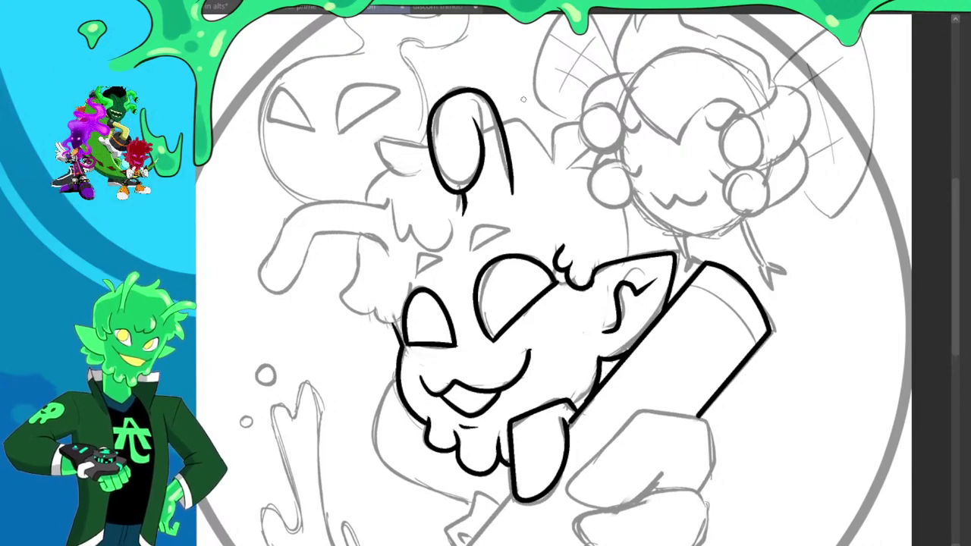
# Ink the fringe tuft and forehead drips beside the upright antenna, plus the drooping antenna
pyautogui.hotkey('ctrl', '-')
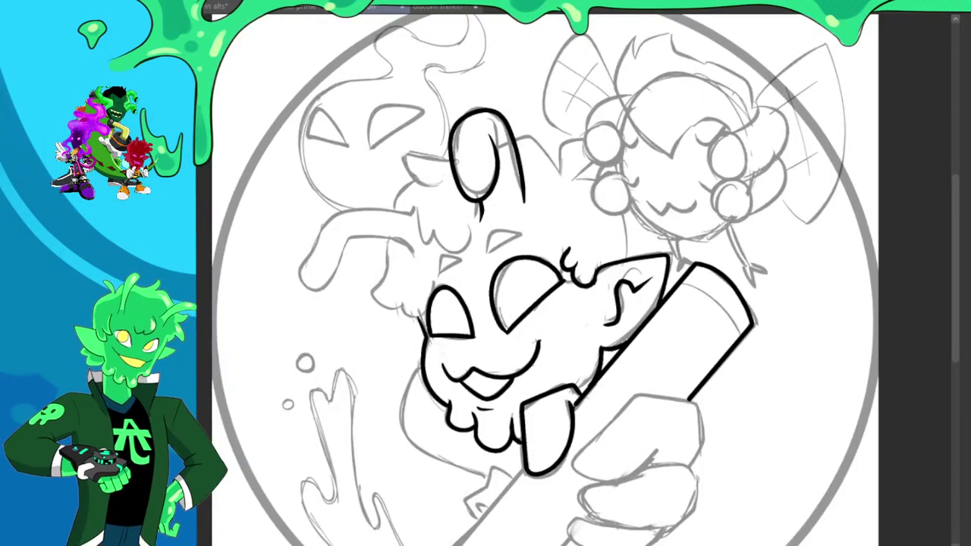
pyautogui.moveTo(455, 161)
pyautogui.mouseDown()
pyautogui.moveTo(409, 154)
pyautogui.moveTo(403, 163)
pyautogui.moveTo(424, 240)
pyautogui.moveTo(436, 228)
pyautogui.moveTo(453, 248)
pyautogui.moveTo(469, 223)
pyautogui.mouseUp()
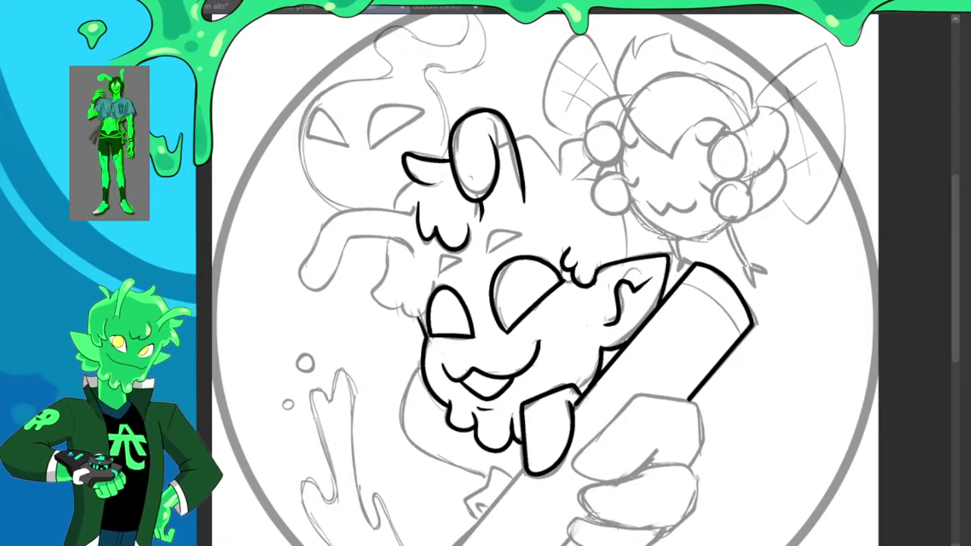
pyautogui.moveTo(414, 211)
pyautogui.mouseDown()
pyautogui.moveTo(352, 207)
pyautogui.moveTo(319, 229)
pyautogui.moveTo(296, 270)
pyautogui.moveTo(313, 288)
pyautogui.moveTo(340, 264)
pyautogui.moveTo(345, 243)
pyautogui.moveTo(414, 247)
pyautogui.mouseUp()
pyautogui.moveTo(417, 183); pyautogui.dragTo(391, 215)
pyautogui.hotkey('ctrl', 'z')
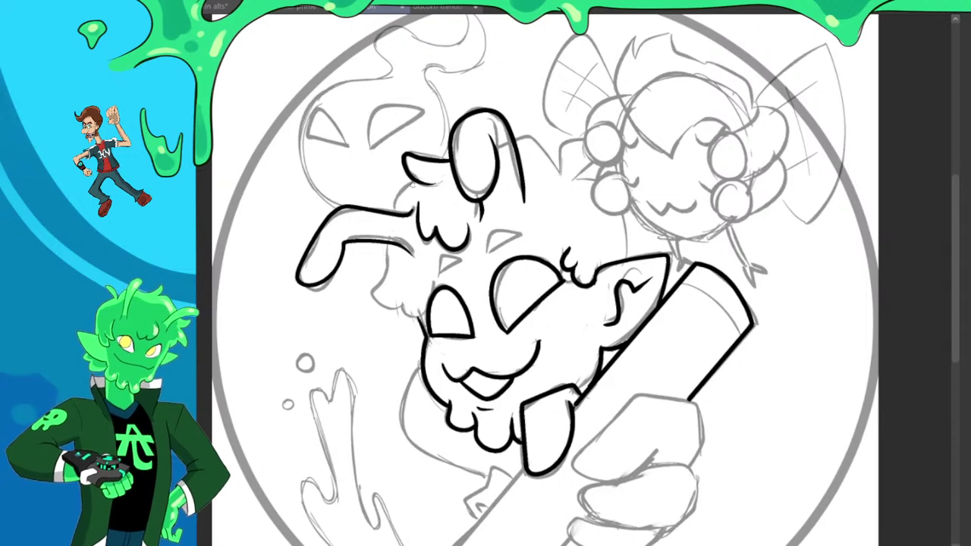
# Ink the remaining side hair clumps around the drooping antenna and the spiky crown down to the pointed ear
pyautogui.moveTo(417, 182); pyautogui.dragTo(394, 210)
pyautogui.moveTo(388, 247)
pyautogui.mouseDown()
pyautogui.moveTo(372, 304)
pyautogui.moveTo(408, 291)
pyautogui.mouseUp()
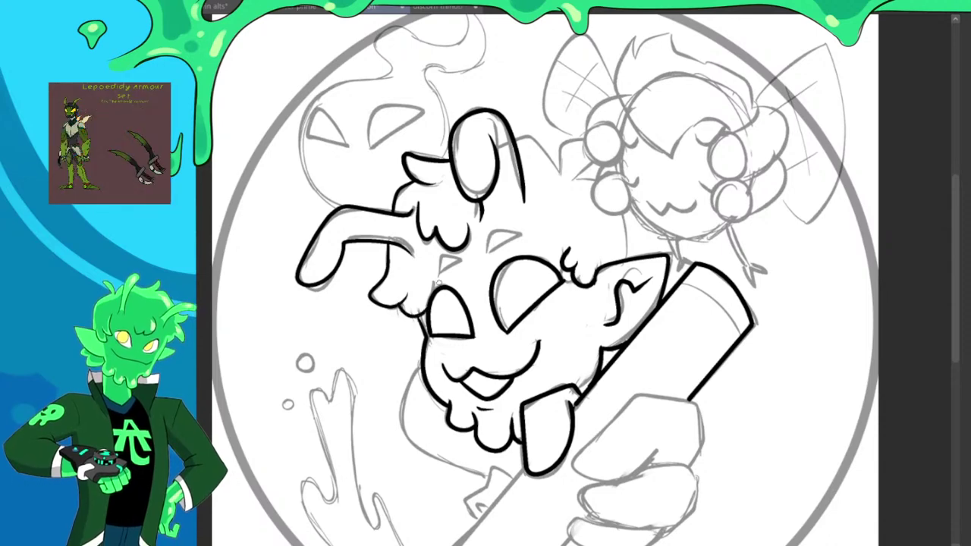
pyautogui.moveTo(513, 139)
pyautogui.mouseDown()
pyautogui.moveTo(532, 138)
pyautogui.moveTo(564, 179)
pyautogui.moveTo(576, 140)
pyautogui.moveTo(599, 142)
pyautogui.moveTo(567, 186)
pyautogui.moveTo(597, 183)
pyautogui.moveTo(624, 207)
pyautogui.moveTo(630, 259)
pyautogui.mouseUp()
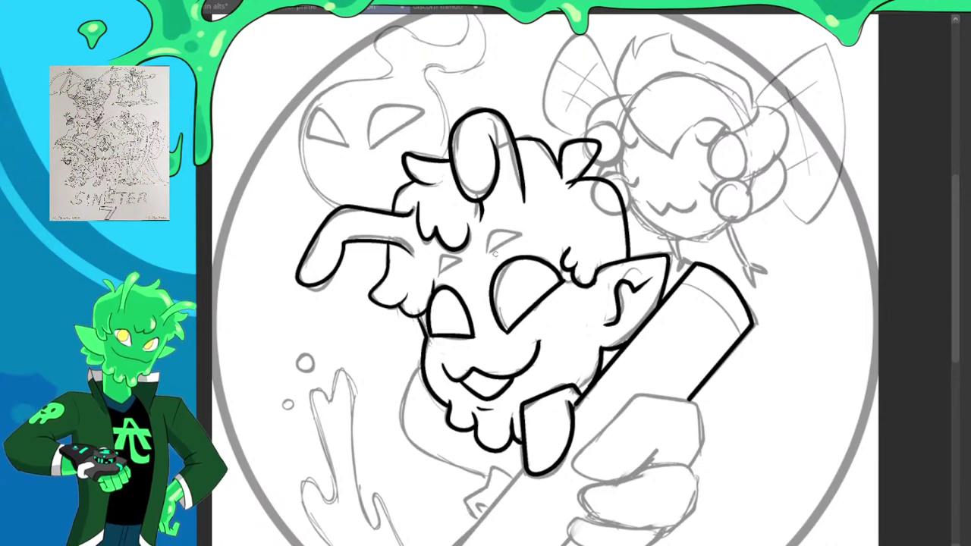
# Ink the two small wedge-shaped eyebrows above the slime character's eyes
pyautogui.moveTo(490, 253)
pyautogui.mouseDown()
pyautogui.moveTo(507, 229)
pyautogui.moveTo(523, 233)
pyautogui.mouseUp()
pyautogui.keyDown('shift'); pyautogui.click(490, 252); pyautogui.keyUp('shift')
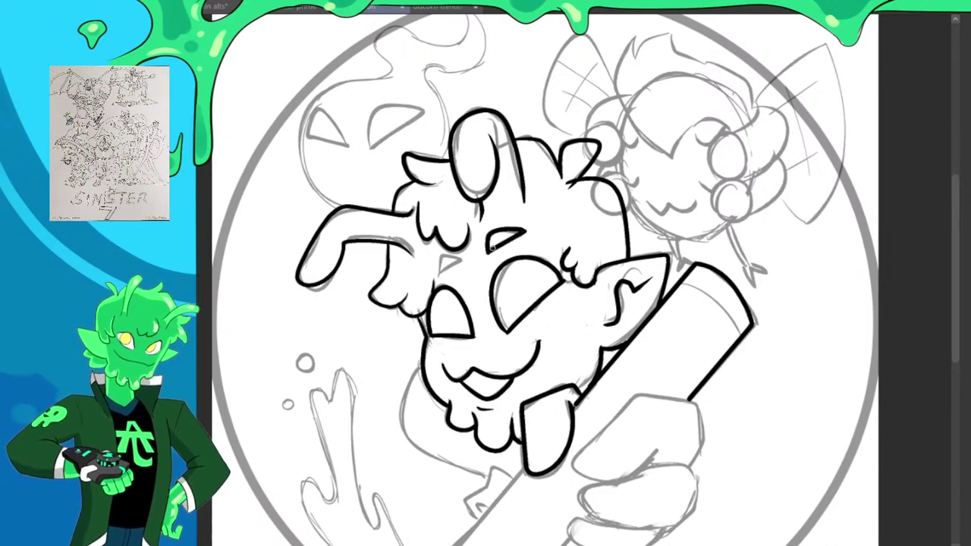
pyautogui.moveTo(438, 274)
pyautogui.mouseDown()
pyautogui.moveTo(445, 258)
pyautogui.moveTo(461, 262)
pyautogui.mouseUp()
pyautogui.keyDown('shift'); pyautogui.click(439, 274); pyautogui.keyUp('shift')
# Ink the long curved body line behind the slime character's jaw and beard, toward the pencil
pyautogui.scroll(3, 494, 329)
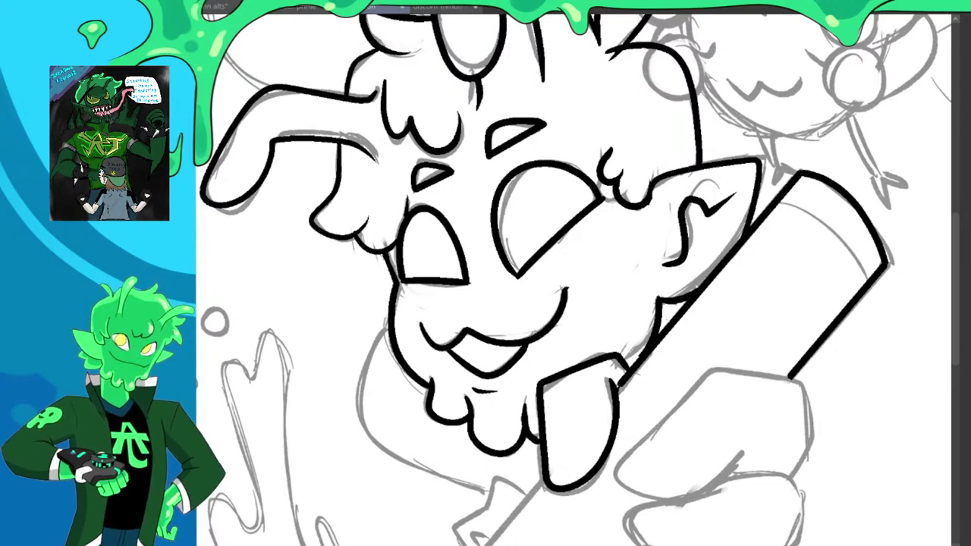
pyautogui.scroll(-3, 545, 190)
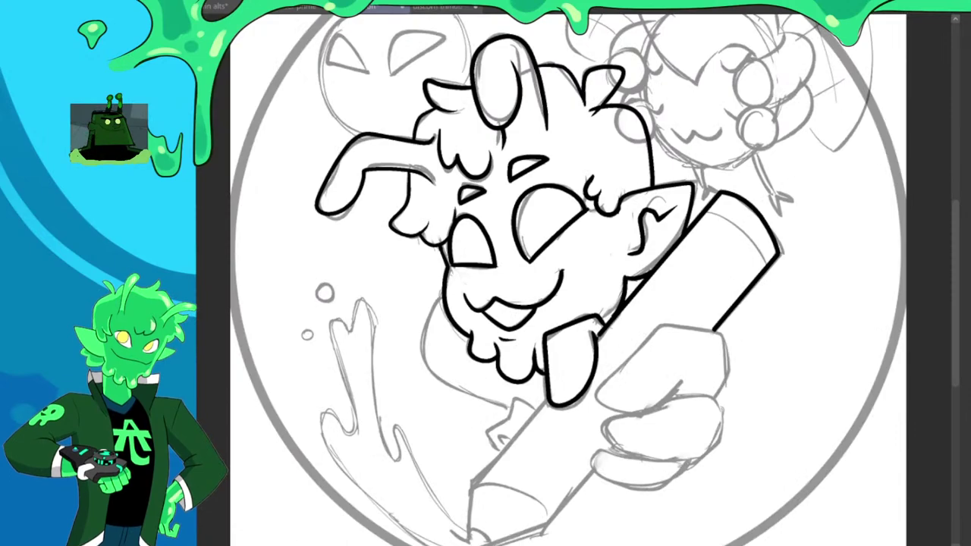
pyautogui.scroll(1, 585, 227)
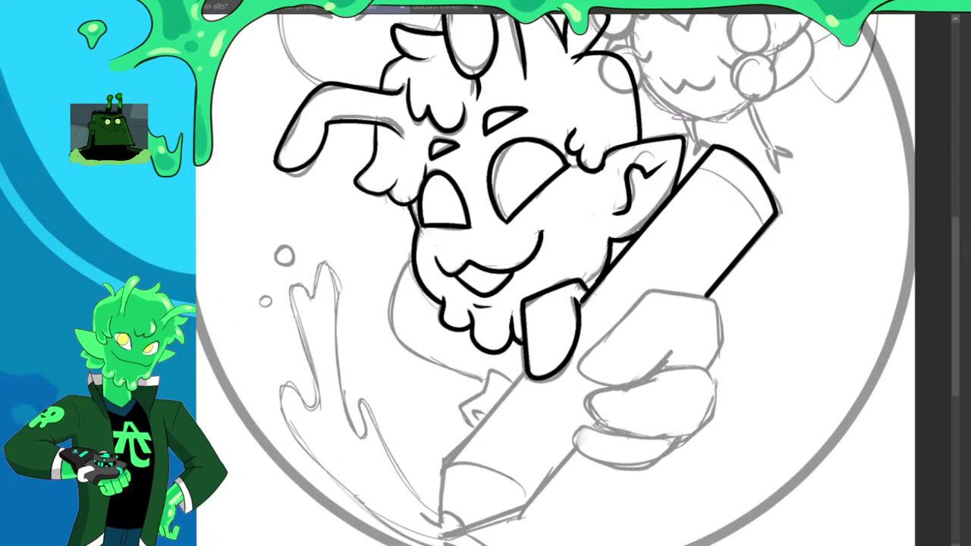
pyautogui.moveTo(409, 260)
pyautogui.mouseDown()
pyautogui.moveTo(388, 315)
pyautogui.moveTo(423, 363)
pyautogui.moveTo(479, 379)
pyautogui.mouseUp()
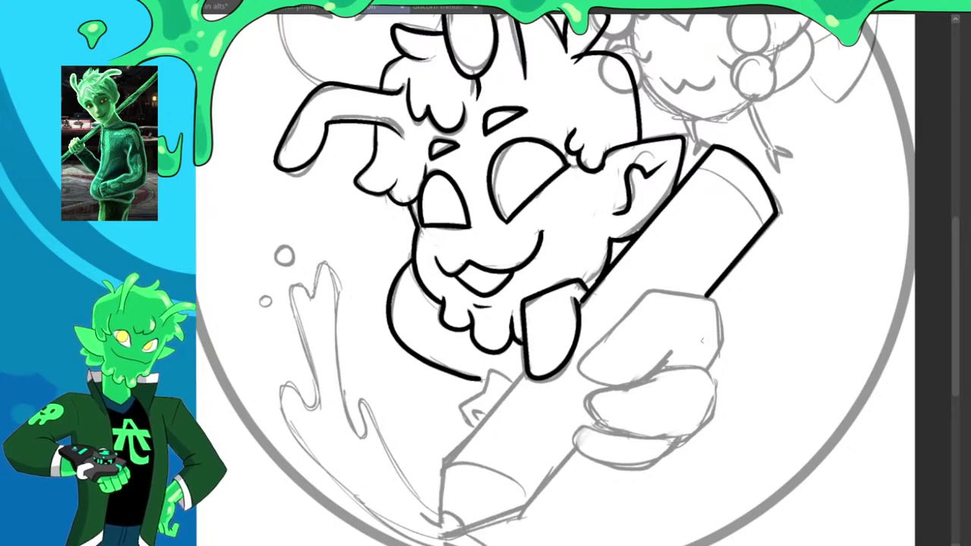
# Ink the three curled fingers of the hand gripping the pencil
pyautogui.moveTo(672, 438)
pyautogui.mouseDown()
pyautogui.moveTo(583, 430)
pyautogui.moveTo(574, 442)
pyautogui.moveTo(609, 466)
pyautogui.moveTo(642, 466)
pyautogui.moveTo(666, 439)
pyautogui.mouseUp()
pyautogui.moveTo(607, 434)
pyautogui.mouseDown()
pyautogui.moveTo(582, 397)
pyautogui.moveTo(713, 385)
pyautogui.moveTo(710, 410)
pyautogui.moveTo(667, 438)
pyautogui.mouseUp()
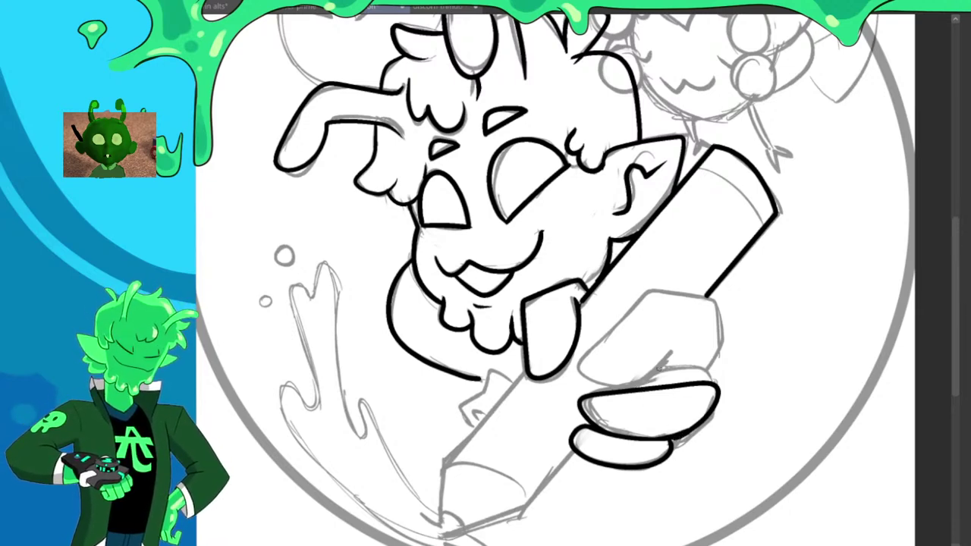
pyautogui.moveTo(656, 376)
pyautogui.mouseDown()
pyautogui.moveTo(609, 389)
pyautogui.moveTo(589, 368)
pyautogui.moveTo(660, 304)
pyautogui.moveTo(688, 294)
pyautogui.moveTo(714, 308)
pyautogui.moveTo(711, 381)
pyautogui.moveTo(690, 337)
pyautogui.moveTo(676, 360)
pyautogui.moveTo(694, 356)
pyautogui.mouseUp()
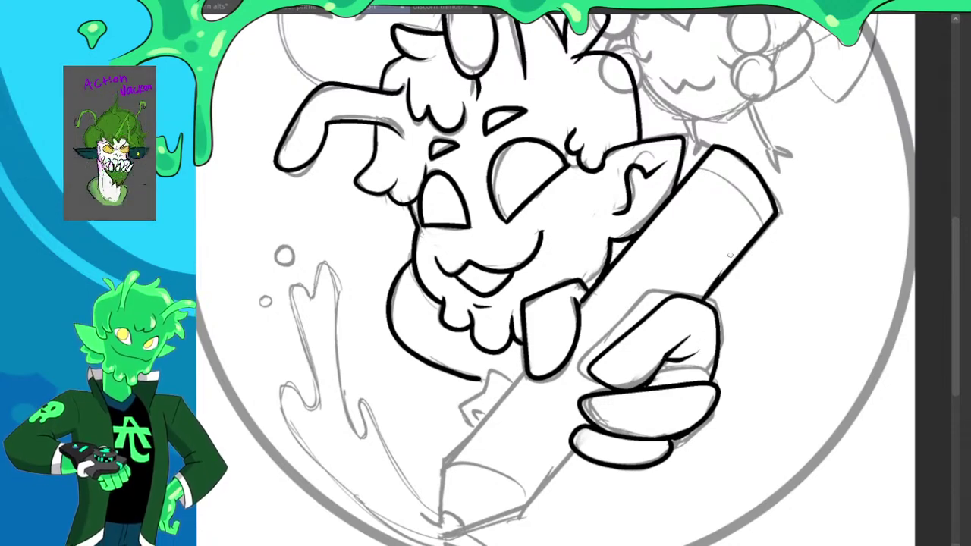
# Ink the curved band line across the pencil's upper end
pyautogui.moveTo(701, 167)
pyautogui.mouseDown()
pyautogui.moveTo(723, 173)
pyautogui.moveTo(757, 230)
pyautogui.mouseUp()
pyautogui.hotkey('ctrl', 'z')
pyautogui.moveTo(697, 166)
pyautogui.mouseDown()
pyautogui.moveTo(735, 182)
pyautogui.moveTo(758, 231)
pyautogui.mouseUp()
# Ink the straight outline of the pencil's lower shaft and tapered tip, from below the hands to the point
pyautogui.scroll(-2, 642, 241)
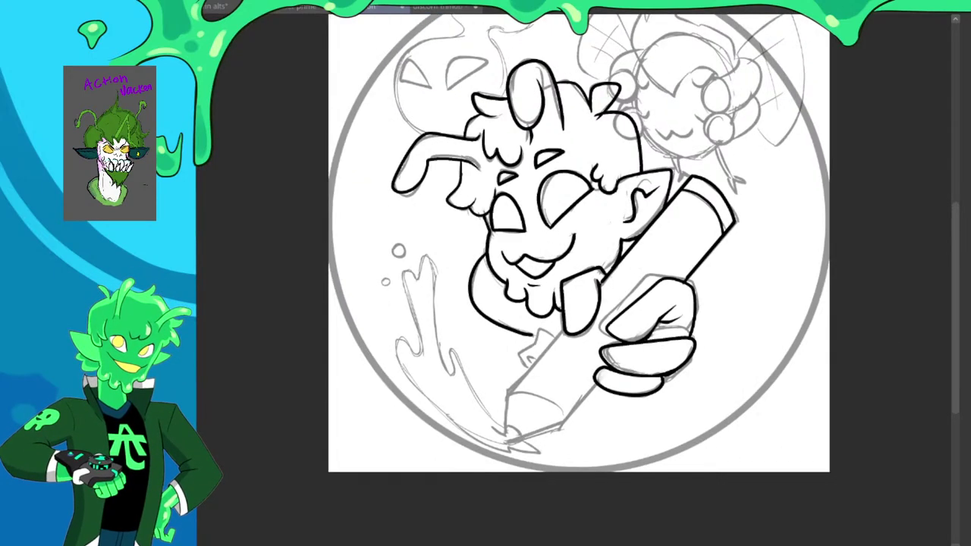
pyautogui.moveTo(653, 368); pyautogui.dragTo(637, 303)
pyautogui.scroll(1, 637, 303)
pyautogui.click(531, 259)
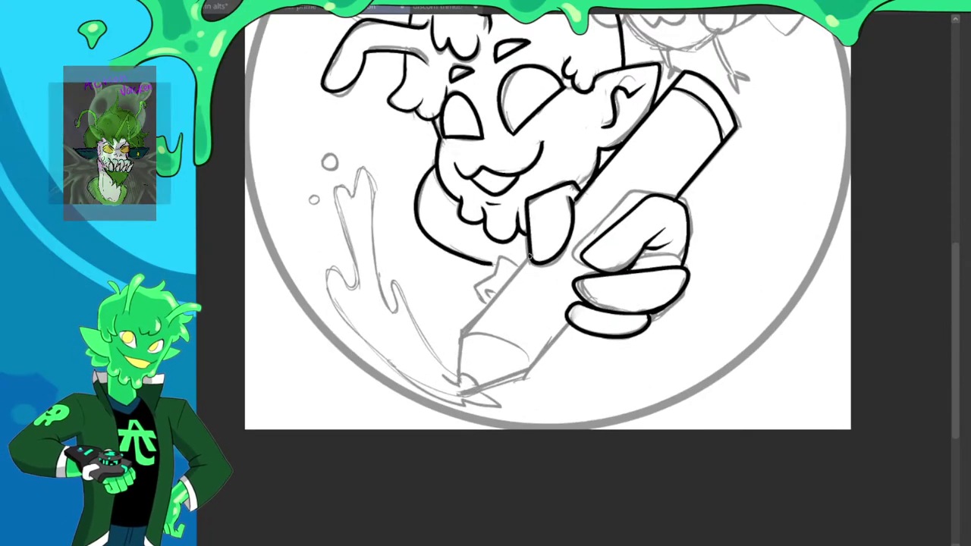
pyautogui.keyDown('shift'); pyautogui.click(471, 322); pyautogui.keyUp('shift')
pyautogui.keyDown('shift'); pyautogui.click(458, 379); pyautogui.keyUp('shift')
pyautogui.click(469, 392)
pyautogui.keyDown('shift'); pyautogui.click(520, 379); pyautogui.keyUp('shift')
pyautogui.moveTo(524, 377); pyautogui.dragTo(570, 321)
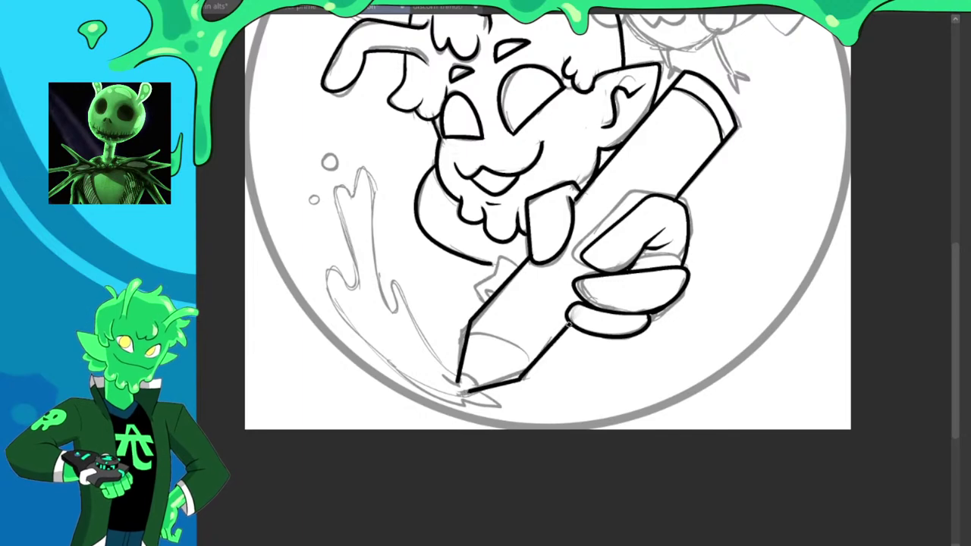
# Ink the curved line at the base of the pencil's sharpened cone and the small arc marking the lead
pyautogui.moveTo(472, 325)
pyautogui.mouseDown()
pyautogui.moveTo(497, 332)
pyautogui.moveTo(522, 370)
pyautogui.mouseUp()
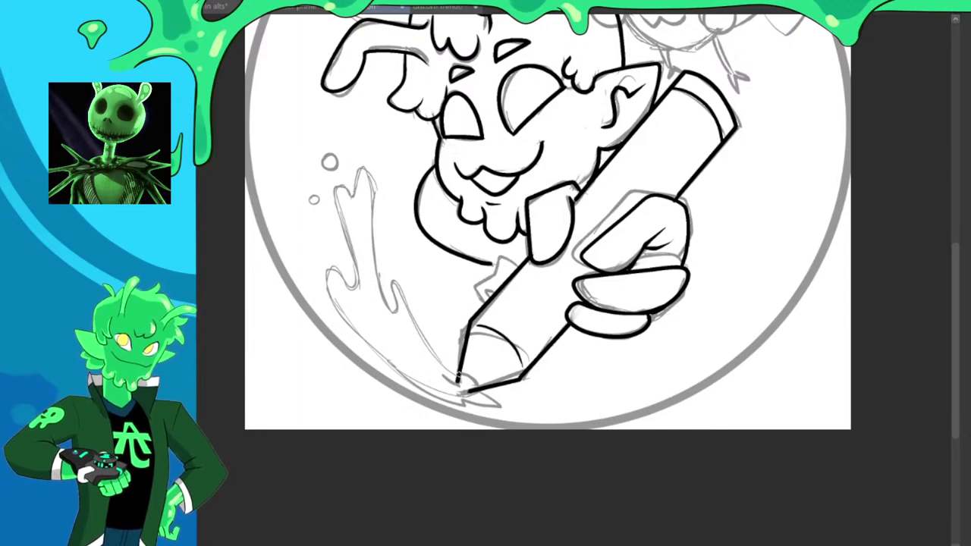
pyautogui.hotkey('ctrl', 'z')
pyautogui.moveTo(459, 375); pyautogui.dragTo(477, 379)
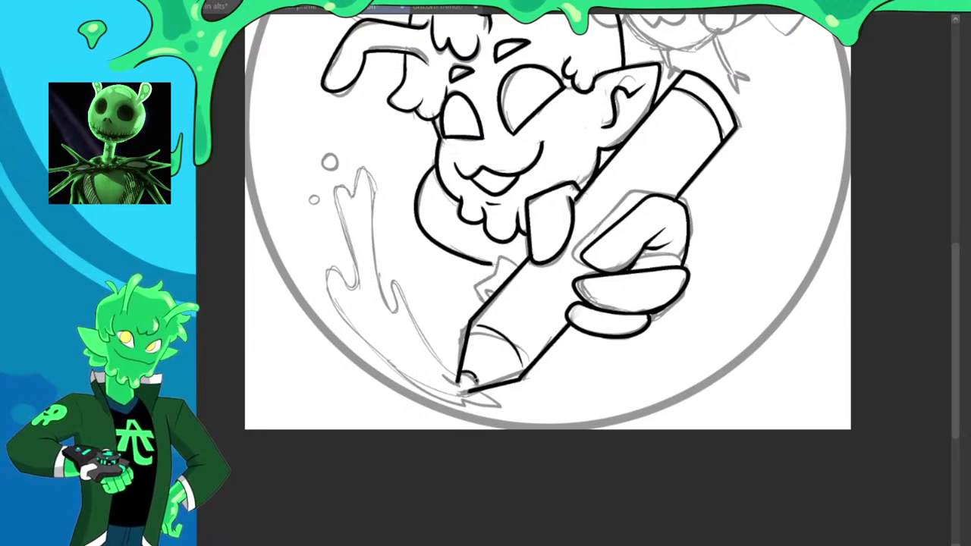
# Ink the small jagged shape behind the pencil's lower shaft and extend the curved body line to meet it
pyautogui.scroll(-4, 506, 291)
pyautogui.scroll(6, 539, 263)
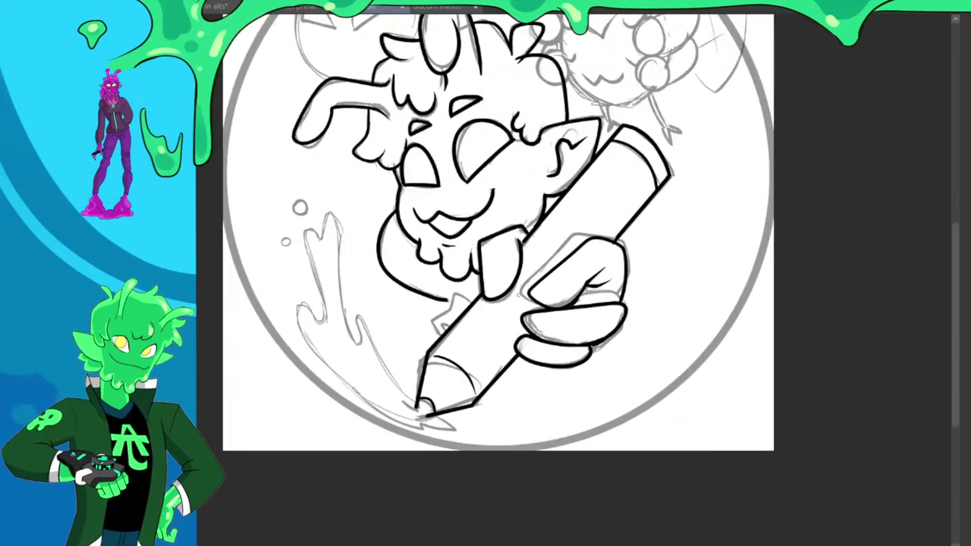
pyautogui.moveTo(437, 292)
pyautogui.mouseDown()
pyautogui.moveTo(436, 312)
pyautogui.moveTo(394, 330)
pyautogui.moveTo(409, 355)
pyautogui.mouseUp()
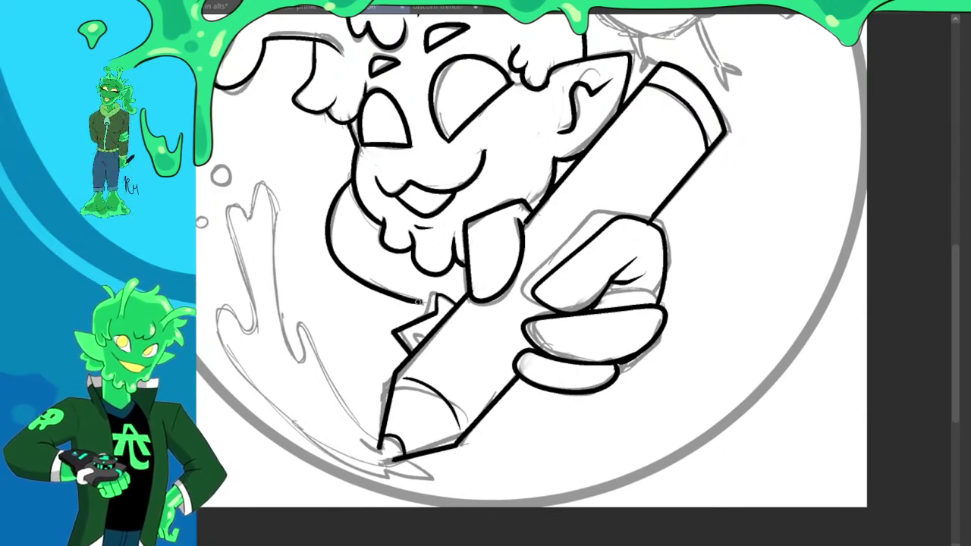
pyautogui.moveTo(418, 348); pyautogui.dragTo(413, 337)
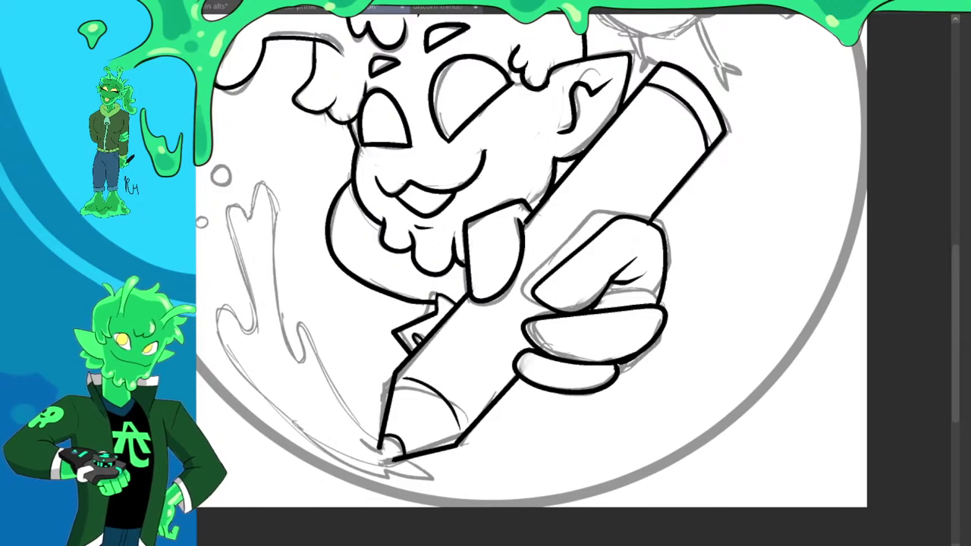
# Ink the winged companion's swept-back hair with its pointed fringe and the upper right oval eye beneath it
pyautogui.scroll(-8, 465, 238)
pyautogui.scroll(4, 485, 238)
pyautogui.scroll(-5, 531, 167)
pyautogui.scroll(8, 583, 94)
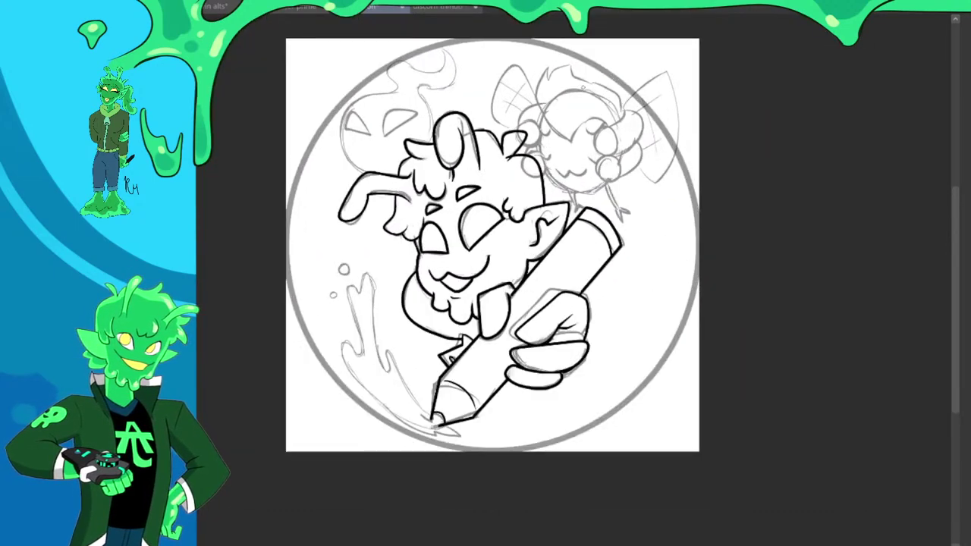
pyautogui.scroll(2, 583, 93)
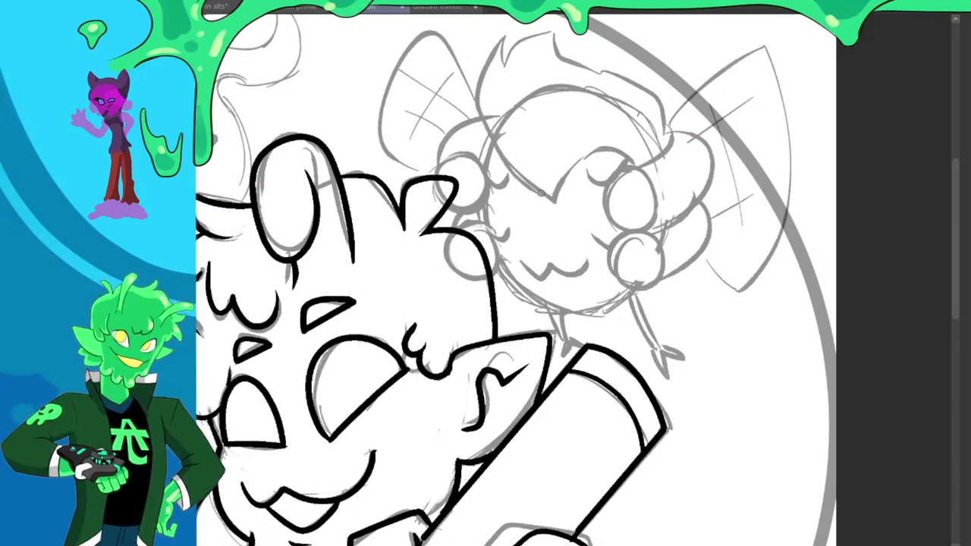
pyautogui.moveTo(536, 191)
pyautogui.mouseDown()
pyautogui.moveTo(475, 118)
pyautogui.moveTo(503, 23)
pyautogui.moveTo(507, 61)
pyautogui.moveTo(536, 23)
pyautogui.moveTo(559, 24)
pyautogui.moveTo(556, 38)
pyautogui.moveTo(577, 60)
pyautogui.moveTo(646, 86)
pyautogui.moveTo(668, 106)
pyautogui.moveTo(671, 143)
pyautogui.mouseUp()
pyautogui.moveTo(537, 192)
pyautogui.mouseDown()
pyautogui.moveTo(587, 151)
pyautogui.moveTo(637, 164)
pyautogui.moveTo(667, 149)
pyautogui.moveTo(612, 180)
pyautogui.moveTo(605, 206)
pyautogui.moveTo(619, 226)
pyautogui.moveTo(638, 226)
pyautogui.moveTo(637, 168)
pyautogui.mouseUp()
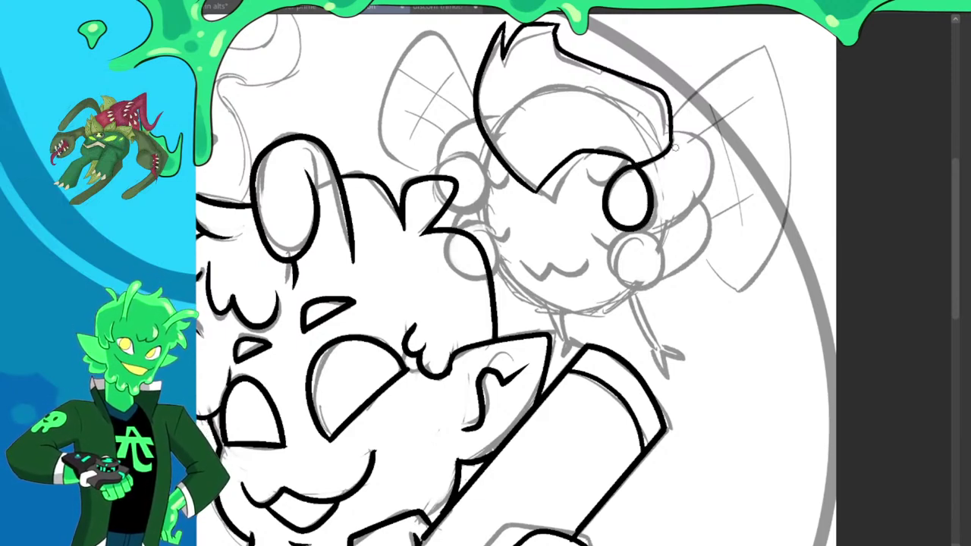
# Ink the rounded lobes behind the winged companion's right eyes and the lower right oval eye
pyautogui.moveTo(673, 136)
pyautogui.mouseDown()
pyautogui.moveTo(709, 146)
pyautogui.moveTo(712, 177)
pyautogui.mouseUp()
pyautogui.hotkey('ctrl', 'z')
pyautogui.moveTo(673, 134)
pyautogui.mouseDown()
pyautogui.moveTo(711, 167)
pyautogui.moveTo(705, 188)
pyautogui.moveTo(685, 214)
pyautogui.moveTo(651, 226)
pyautogui.moveTo(685, 215)
pyautogui.moveTo(702, 185)
pyautogui.moveTo(705, 160)
pyautogui.moveTo(673, 135)
pyautogui.mouseUp()
pyautogui.hotkey('ctrl', 'z')
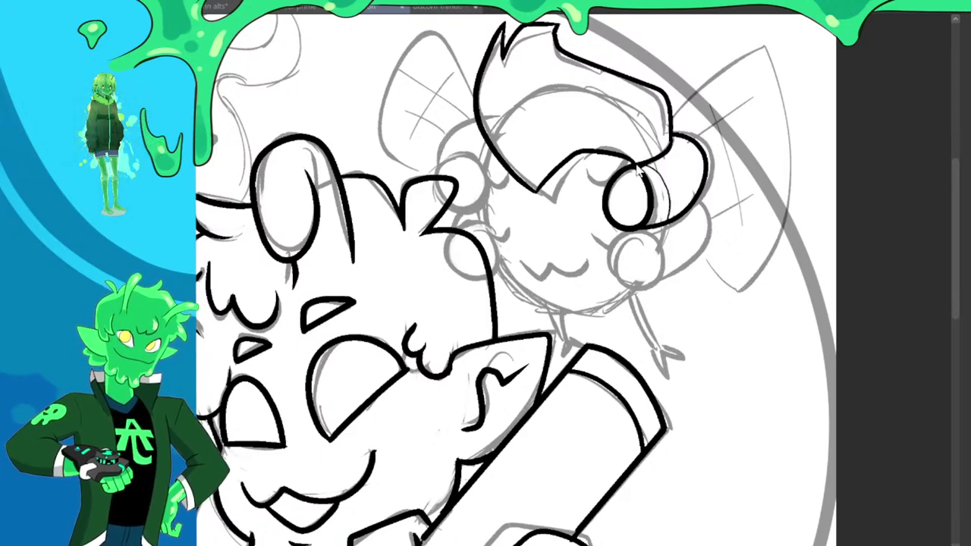
pyautogui.moveTo(649, 159)
pyautogui.mouseDown()
pyautogui.moveTo(654, 225)
pyautogui.moveTo(621, 230)
pyautogui.moveTo(608, 250)
pyautogui.moveTo(617, 279)
pyautogui.moveTo(635, 287)
pyautogui.moveTo(652, 274)
pyautogui.moveTo(646, 237)
pyautogui.mouseUp()
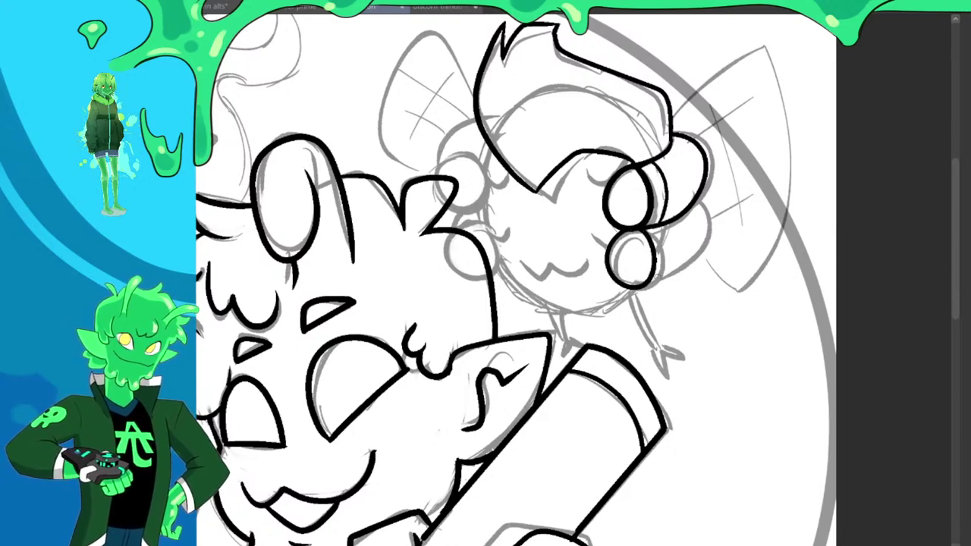
pyautogui.moveTo(642, 287)
pyautogui.mouseDown()
pyautogui.moveTo(703, 258)
pyautogui.moveTo(707, 214)
pyautogui.moveTo(670, 254)
pyautogui.moveTo(667, 279)
pyautogui.mouseUp()
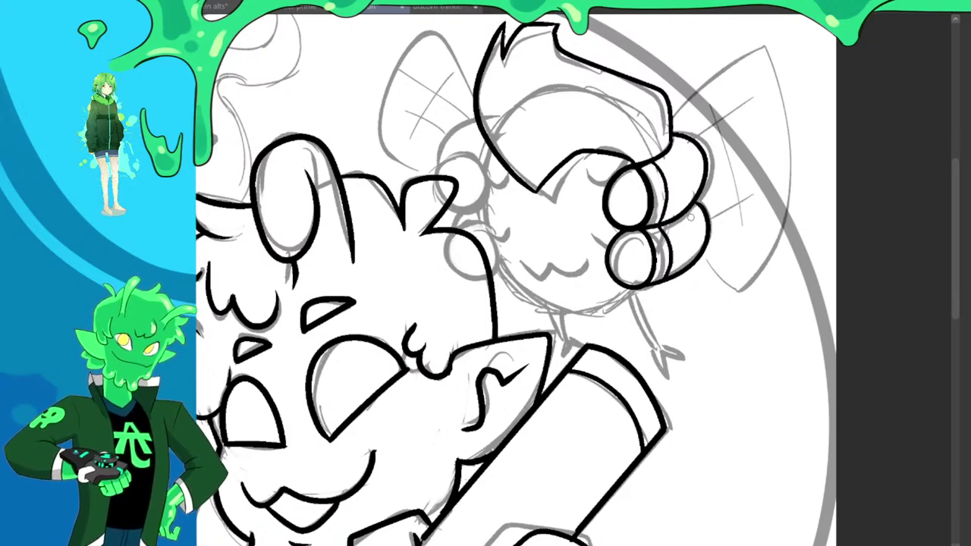
# Ink the lash marks beside the winged companion's right eyes, its wavy mouth and the curve of its chin
pyautogui.moveTo(624, 167); pyautogui.dragTo(594, 190)
pyautogui.moveTo(621, 229); pyautogui.dragTo(595, 251)
pyautogui.moveTo(524, 258); pyautogui.dragTo(569, 275)
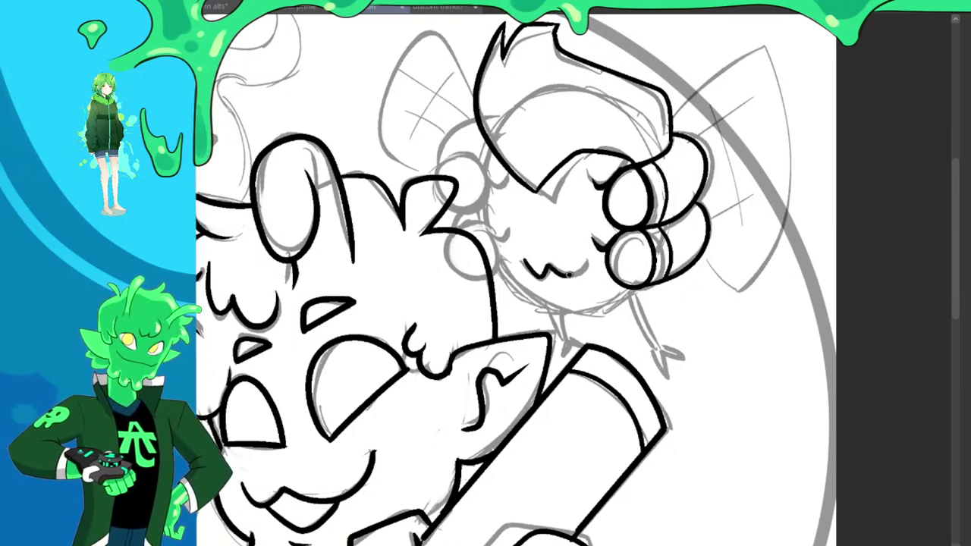
pyautogui.moveTo(502, 267)
pyautogui.mouseDown()
pyautogui.moveTo(513, 292)
pyautogui.moveTo(568, 317)
pyautogui.moveTo(610, 307)
pyautogui.mouseUp()
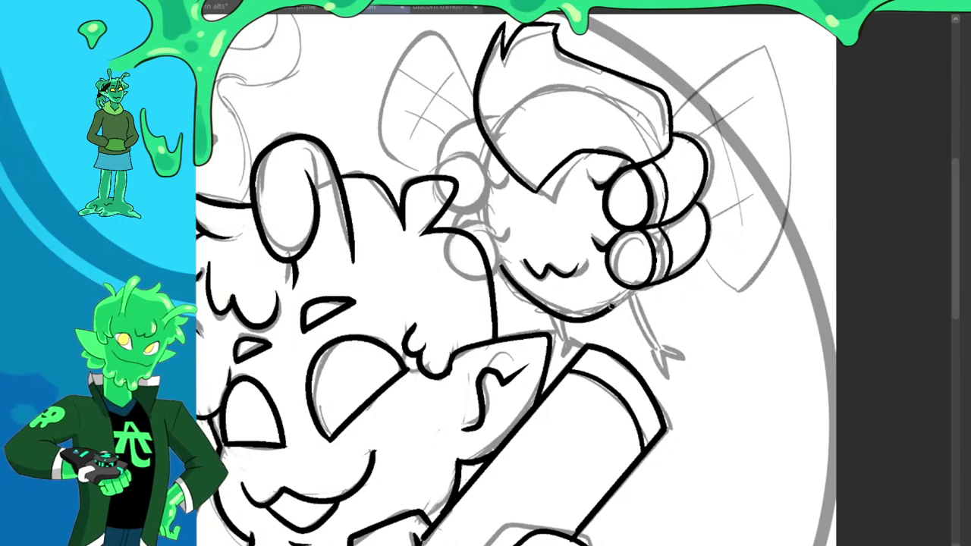
pyautogui.hotkey('ctrl', 'z')
pyautogui.moveTo(501, 264)
pyautogui.mouseDown()
pyautogui.moveTo(536, 293)
pyautogui.moveTo(585, 308)
pyautogui.moveTo(641, 271)
pyautogui.mouseUp()
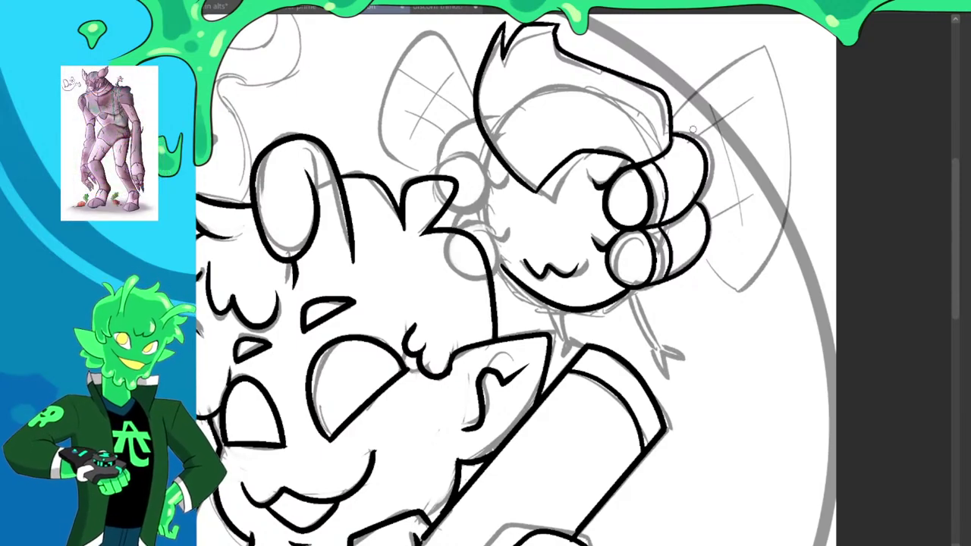
# Ink the two round eyes on the left side of the winged companion's face
pyautogui.scroll(-2, 638, 204)
pyautogui.scroll(2, 650, 125)
pyautogui.moveTo(455, 244)
pyautogui.mouseDown()
pyautogui.moveTo(483, 220)
pyautogui.moveTo(477, 200)
pyautogui.moveTo(457, 192)
pyautogui.moveTo(427, 211)
pyautogui.moveTo(426, 226)
pyautogui.moveTo(454, 252)
pyautogui.moveTo(438, 287)
pyautogui.moveTo(455, 309)
pyautogui.moveTo(475, 314)
pyautogui.moveTo(495, 275)
pyautogui.moveTo(478, 248)
pyautogui.moveTo(445, 277)
pyautogui.moveTo(459, 298)
pyautogui.moveTo(489, 295)
pyautogui.mouseUp()
pyautogui.hotkey('ctrl', 'z')
pyautogui.hotkey('ctrl', 'z')
pyautogui.moveTo(460, 250)
pyautogui.mouseDown()
pyautogui.moveTo(449, 301)
pyautogui.moveTo(472, 309)
pyautogui.moveTo(488, 294)
pyautogui.moveTo(479, 258)
pyautogui.mouseUp()
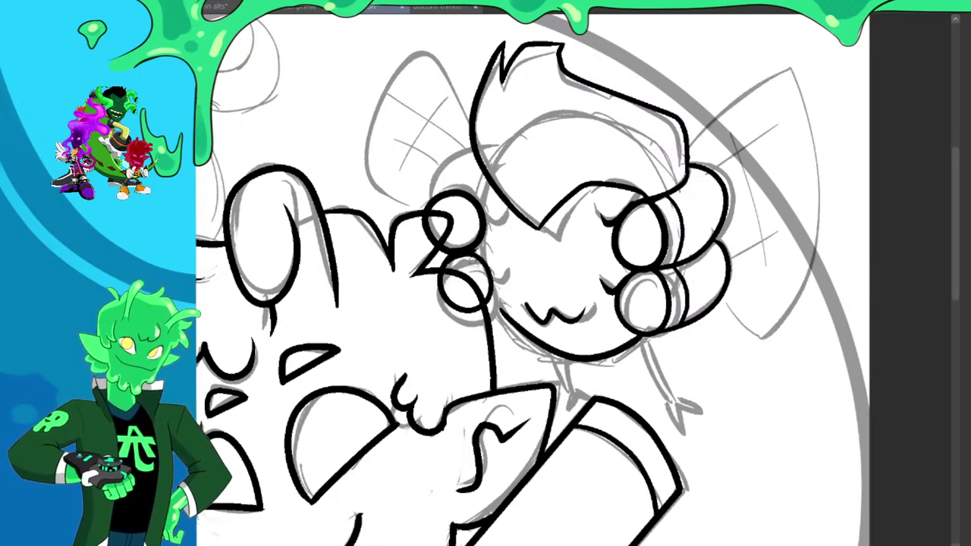
# Ink the lash marks beside the winged companion's left eyes, the short face edge and the lobe behind the upper eye
pyautogui.moveTo(470, 255); pyautogui.dragTo(505, 271)
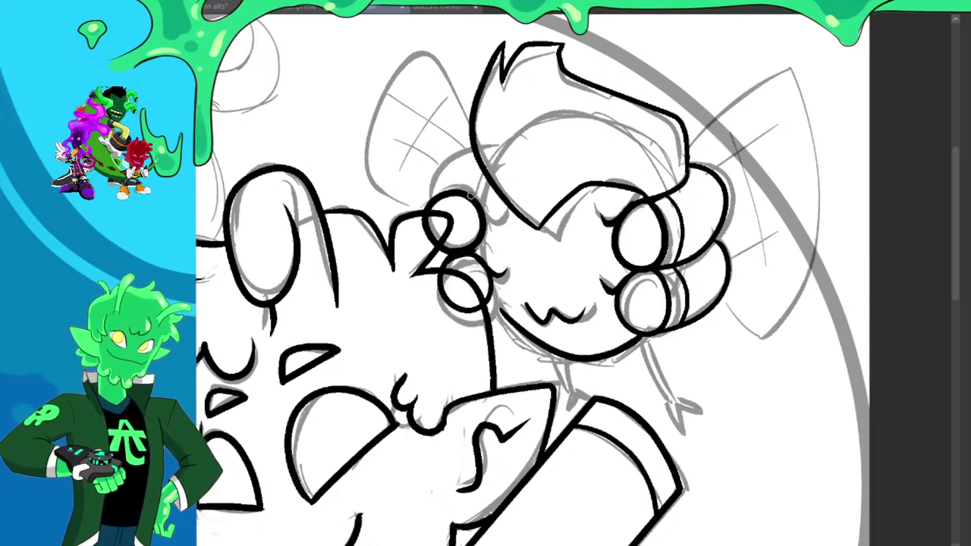
pyautogui.moveTo(484, 210); pyautogui.dragTo(501, 217)
pyautogui.moveTo(488, 179); pyautogui.dragTo(478, 198)
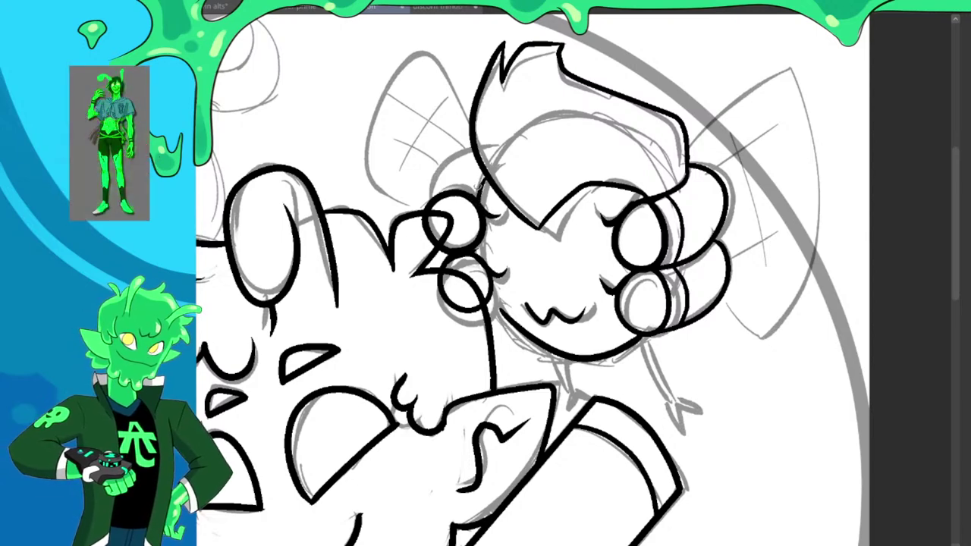
pyautogui.moveTo(426, 214)
pyautogui.mouseDown()
pyautogui.moveTo(430, 179)
pyautogui.moveTo(472, 150)
pyautogui.mouseUp()
pyautogui.moveTo(428, 194)
pyautogui.mouseDown()
pyautogui.moveTo(451, 179)
pyautogui.moveTo(477, 187)
pyautogui.mouseUp()
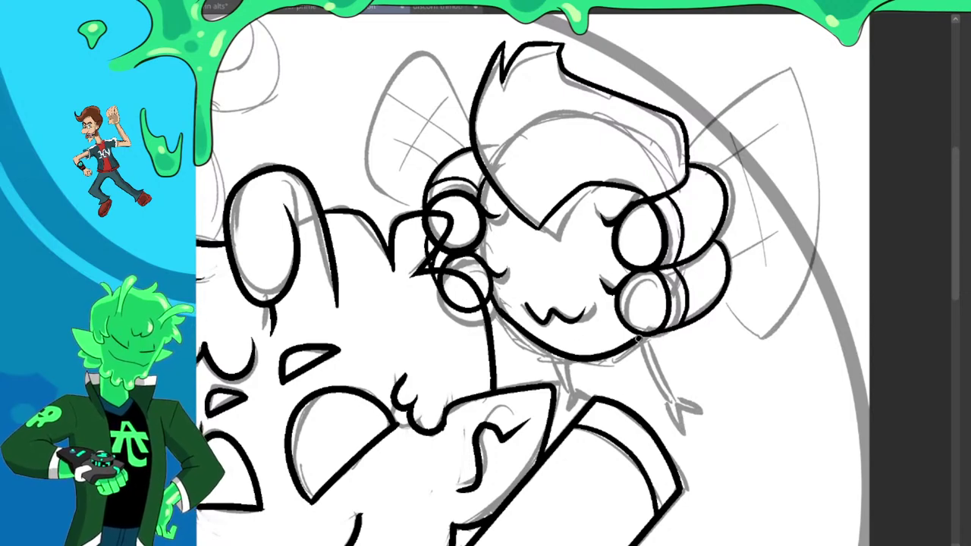
# Ink the winged companion's thin right leg with its clawed foot and the upper part of its left leg
pyautogui.moveTo(638, 339); pyautogui.dragTo(685, 406)
pyautogui.moveTo(640, 339)
pyautogui.mouseDown()
pyautogui.moveTo(695, 406)
pyautogui.moveTo(687, 422)
pyautogui.moveTo(698, 448)
pyautogui.moveTo(696, 414)
pyautogui.moveTo(721, 441)
pyautogui.moveTo(693, 395)
pyautogui.mouseUp()
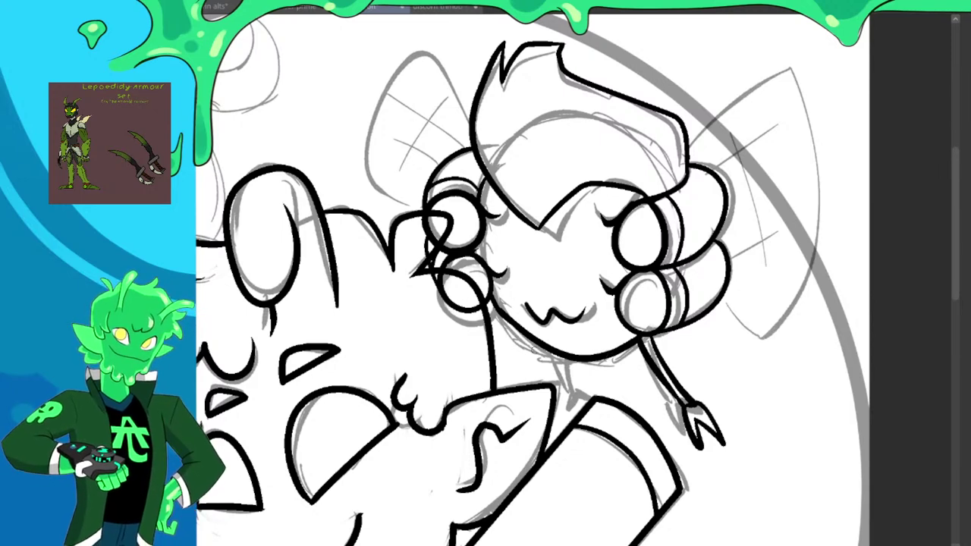
pyautogui.moveTo(552, 347)
pyautogui.mouseDown()
pyautogui.moveTo(573, 380)
pyautogui.moveTo(570, 366)
pyautogui.moveTo(588, 401)
pyautogui.mouseUp()
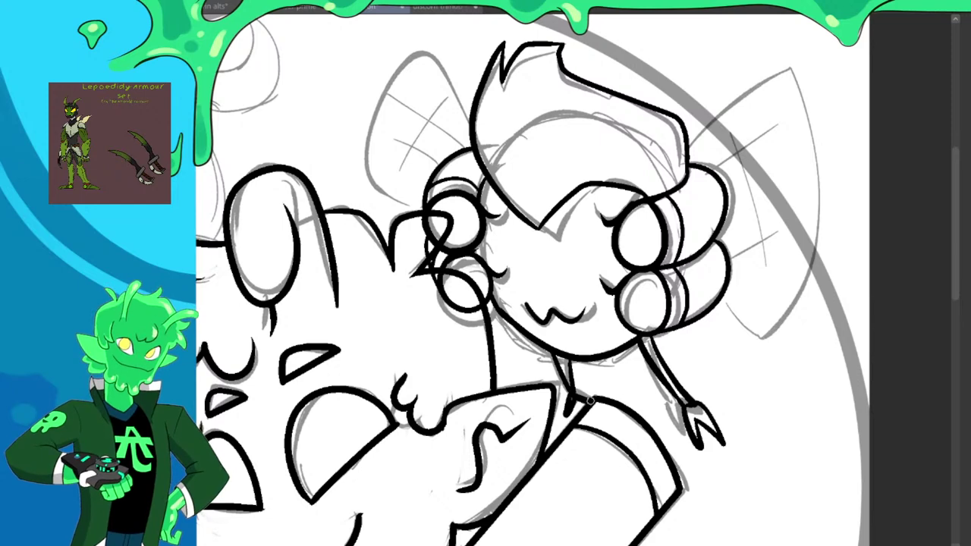
pyautogui.hotkey('ctrl', 'z')
pyautogui.hotkey('ctrl', 'z')
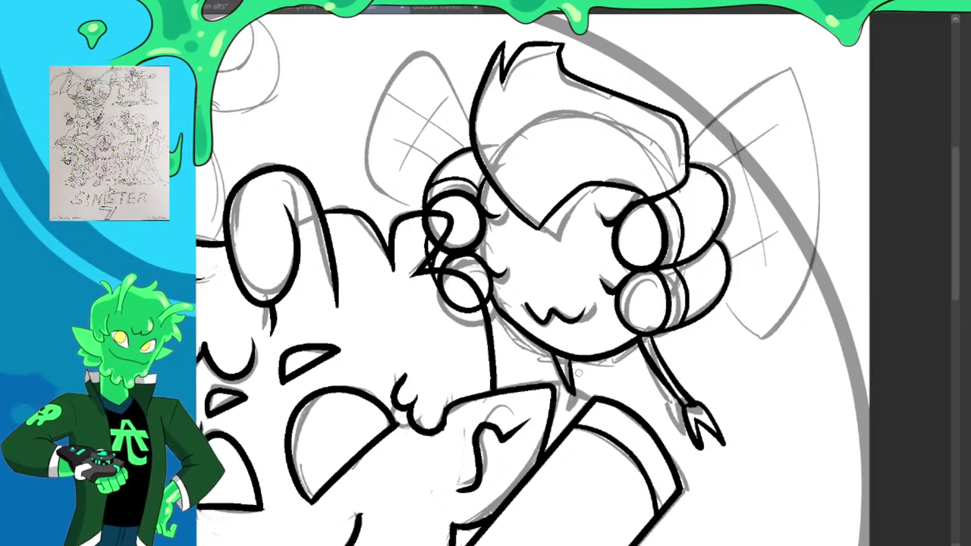
# Extend the winged companion's left leg and ink its clawed foot perched on the pencil's upper end
pyautogui.scroll(-3, 607, 205)
pyautogui.scroll(2, 551, 160)
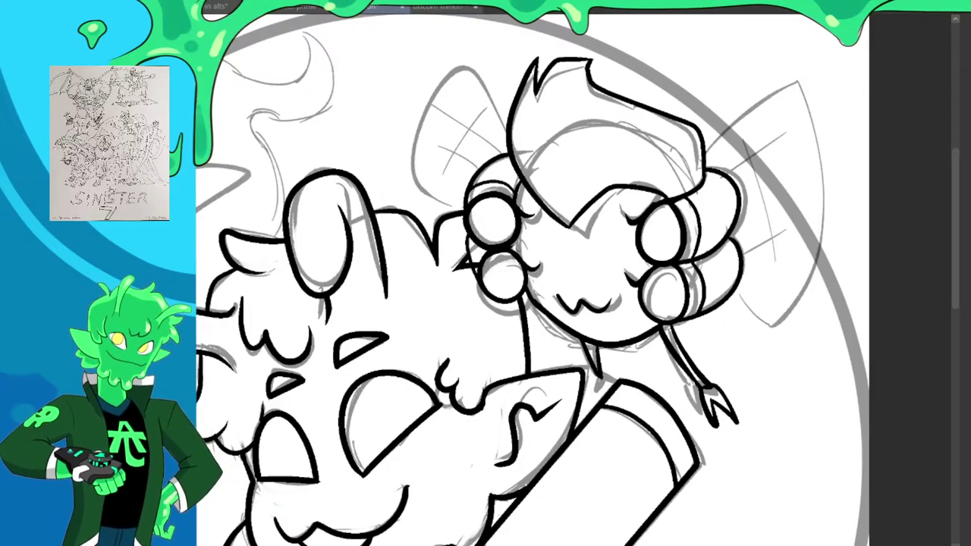
pyautogui.scroll(-1, 692, 367)
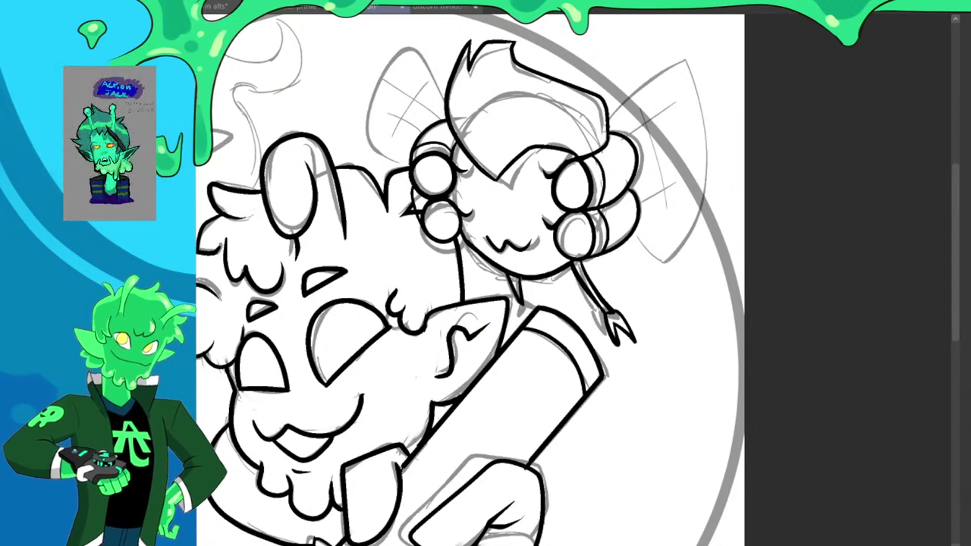
pyautogui.moveTo(512, 281); pyautogui.dragTo(529, 321)
pyautogui.moveTo(520, 279)
pyautogui.mouseDown()
pyautogui.moveTo(530, 343)
pyautogui.moveTo(551, 331)
pyautogui.mouseUp()
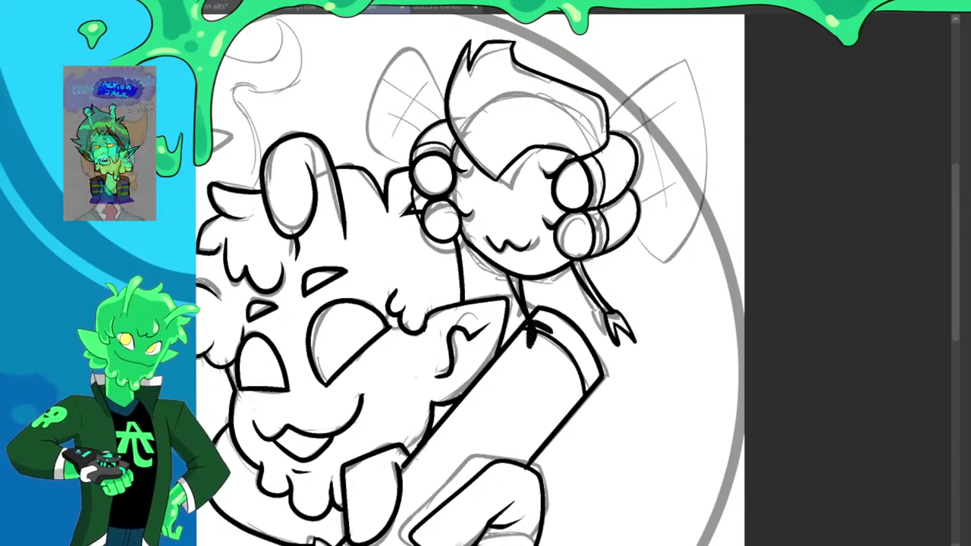
# Ink the winged companion's narrow right wings with short motion marks between them, in place of the broad sketched wing
pyautogui.scroll(-2, 321, 143)
pyautogui.scroll(2, 460, 160)
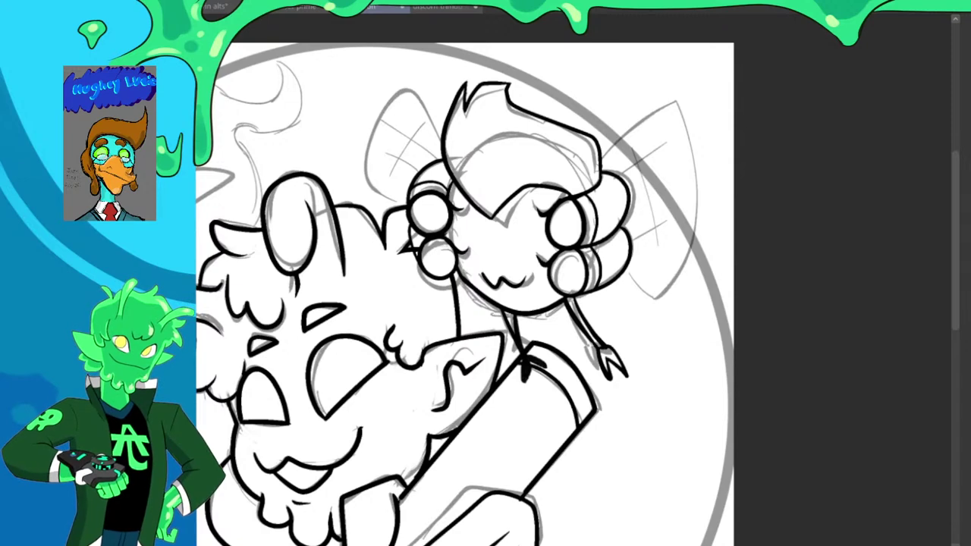
pyautogui.moveTo(611, 166)
pyautogui.mouseDown()
pyautogui.moveTo(655, 123)
pyautogui.moveTo(691, 110)
pyautogui.moveTo(625, 157)
pyautogui.moveTo(695, 128)
pyautogui.moveTo(613, 165)
pyautogui.mouseUp()
pyautogui.hotkey('ctrl', 'z')
pyautogui.moveTo(633, 224)
pyautogui.mouseDown()
pyautogui.moveTo(625, 237)
pyautogui.moveTo(695, 245)
pyautogui.moveTo(633, 229)
pyautogui.mouseUp()
pyautogui.hotkey('ctrl', 'z')
pyautogui.moveTo(645, 173); pyautogui.dragTo(657, 226)
pyautogui.moveTo(658, 189); pyautogui.dragTo(665, 228)
pyautogui.moveTo(633, 267)
pyautogui.mouseDown()
pyautogui.moveTo(665, 306)
pyautogui.moveTo(628, 268)
pyautogui.moveTo(654, 285)
pyautogui.mouseUp()
pyautogui.moveTo(662, 276); pyautogui.dragTo(661, 286)
# Ink the winged companion's two narrow left wings and add short motion marks between them
pyautogui.moveTo(444, 156)
pyautogui.mouseDown()
pyautogui.moveTo(393, 83)
pyautogui.moveTo(441, 158)
pyautogui.mouseUp()
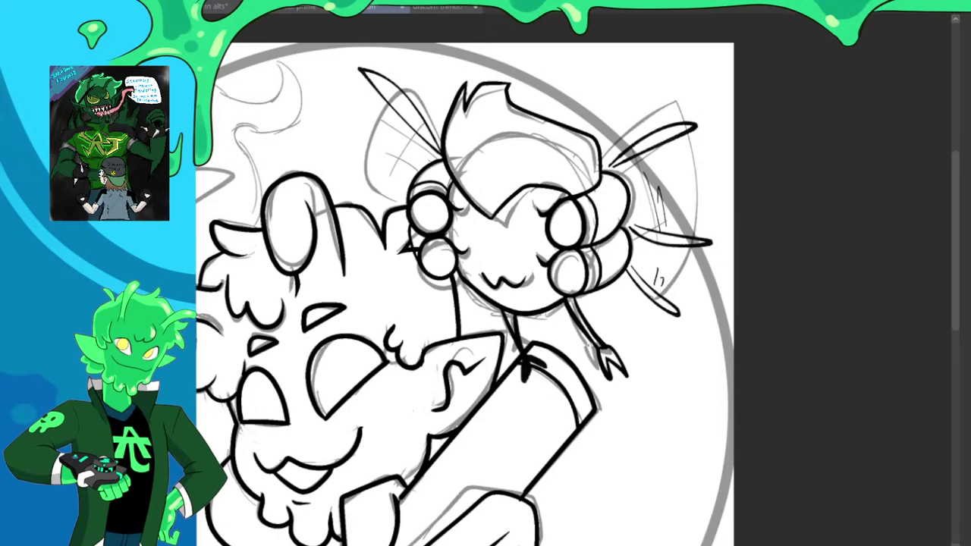
pyautogui.moveTo(405, 200); pyautogui.dragTo(327, 168)
pyautogui.moveTo(326, 168); pyautogui.dragTo(405, 191)
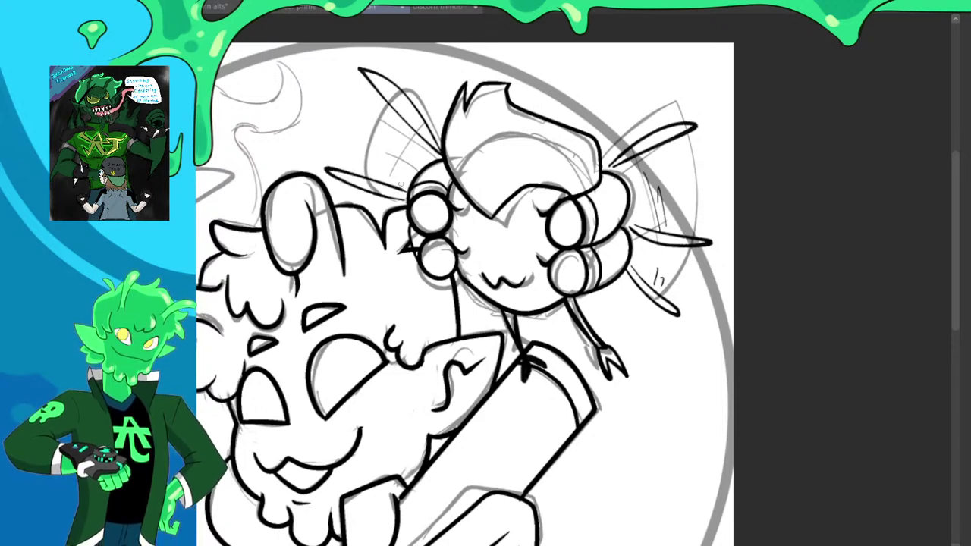
pyautogui.moveTo(393, 118)
pyautogui.mouseDown()
pyautogui.moveTo(367, 163)
pyautogui.moveTo(400, 130)
pyautogui.moveTo(400, 112)
pyautogui.moveTo(388, 147)
pyautogui.mouseUp()
pyautogui.hotkey('ctrl', 'z')
pyautogui.hotkey('ctrl', 'z')
# Ink the ghost companion's round head, its wavy tail curling upward, and its larger slanted eye
pyautogui.scroll(-2, 576, 169)
pyautogui.scroll(2, 497, 225)
pyautogui.scroll(-2, 561, 296)
pyautogui.scroll(2, 419, 217)
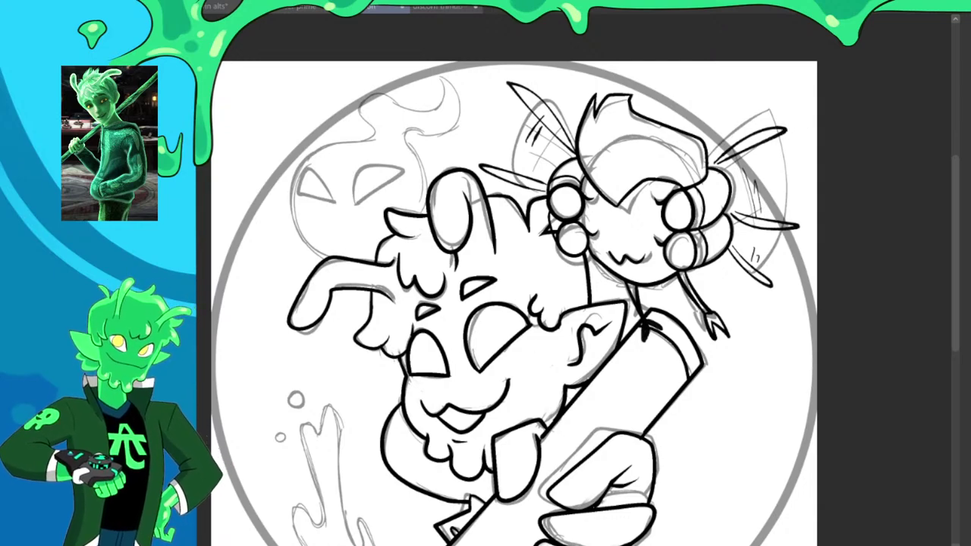
pyautogui.scroll(-2, 497, 201)
pyautogui.scroll(2, 471, 180)
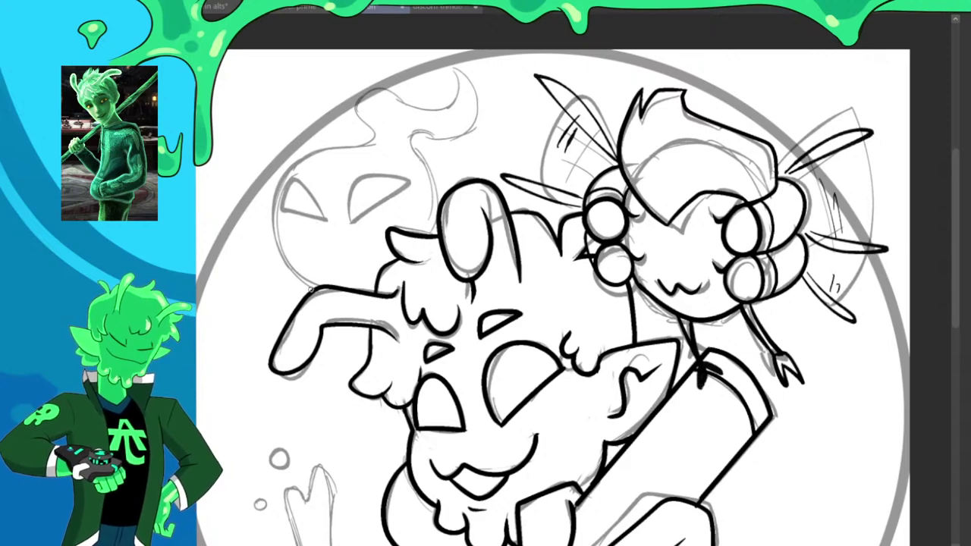
pyautogui.moveTo(315, 287)
pyautogui.mouseDown()
pyautogui.moveTo(294, 271)
pyautogui.moveTo(268, 225)
pyautogui.moveTo(273, 194)
pyautogui.moveTo(296, 162)
pyautogui.moveTo(360, 143)
pyautogui.moveTo(352, 90)
pyautogui.moveTo(367, 82)
pyautogui.moveTo(444, 106)
pyautogui.moveTo(459, 96)
pyautogui.moveTo(460, 75)
pyautogui.moveTo(427, 55)
pyautogui.mouseUp()
pyautogui.moveTo(444, 199)
pyautogui.mouseDown()
pyautogui.moveTo(413, 140)
pyautogui.moveTo(449, 130)
pyautogui.moveTo(472, 105)
pyautogui.moveTo(467, 68)
pyautogui.moveTo(425, 55)
pyautogui.mouseUp()
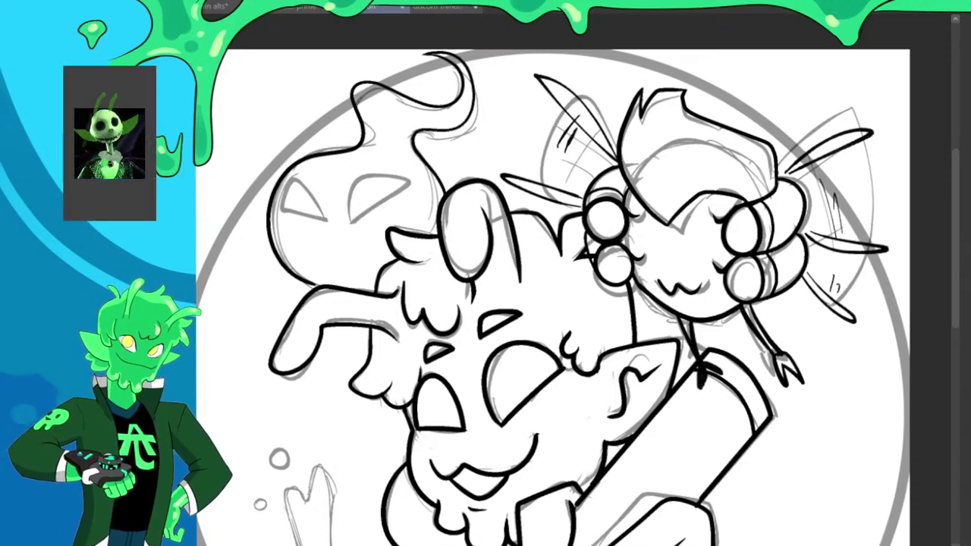
pyautogui.moveTo(347, 223)
pyautogui.mouseDown()
pyautogui.moveTo(364, 175)
pyautogui.moveTo(409, 176)
pyautogui.mouseUp()
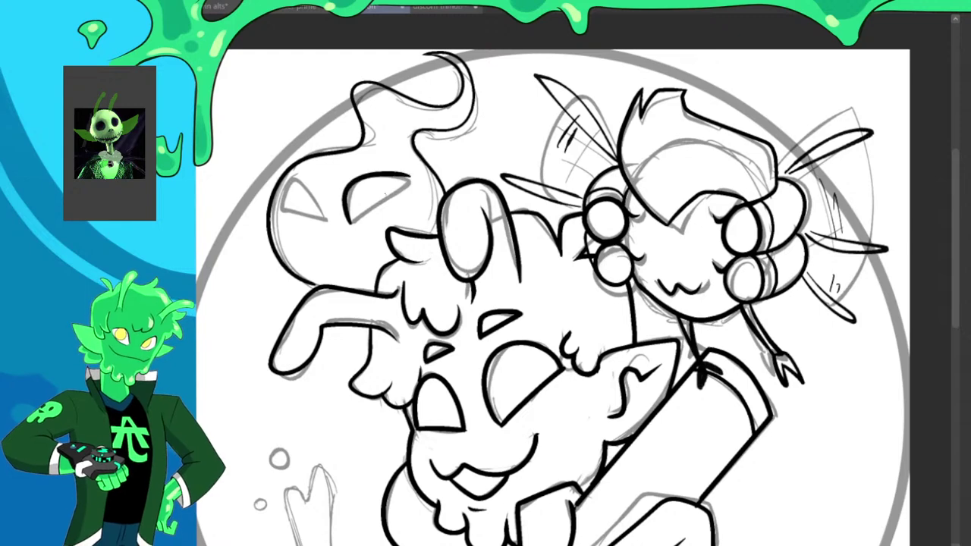
pyautogui.moveTo(351, 223); pyautogui.dragTo(410, 177)
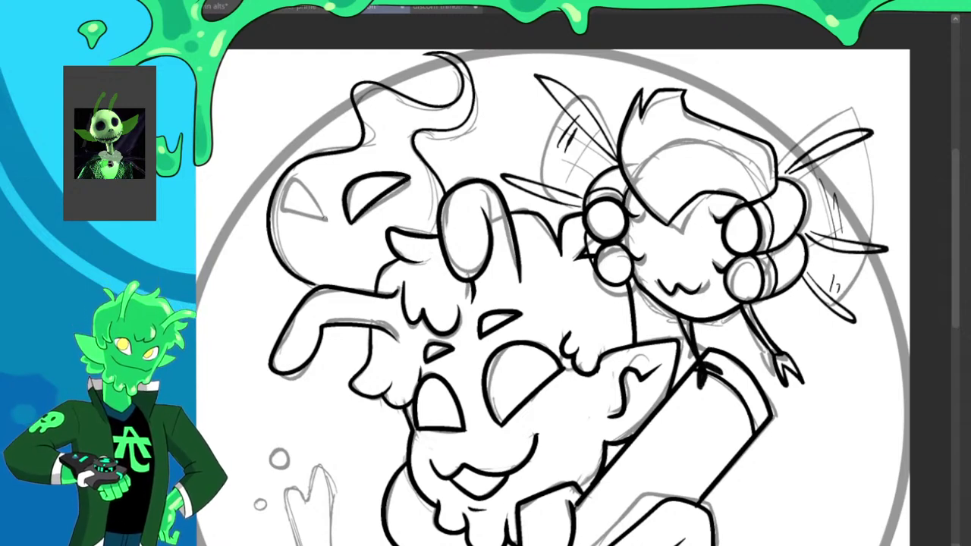
# Ink the ghost companion's smaller slanted eye and sharpen the outer corners of both its eyes into points
pyautogui.moveTo(328, 220)
pyautogui.mouseDown()
pyautogui.moveTo(302, 180)
pyautogui.moveTo(282, 185)
pyautogui.moveTo(277, 194)
pyautogui.moveTo(307, 211)
pyautogui.mouseUp()
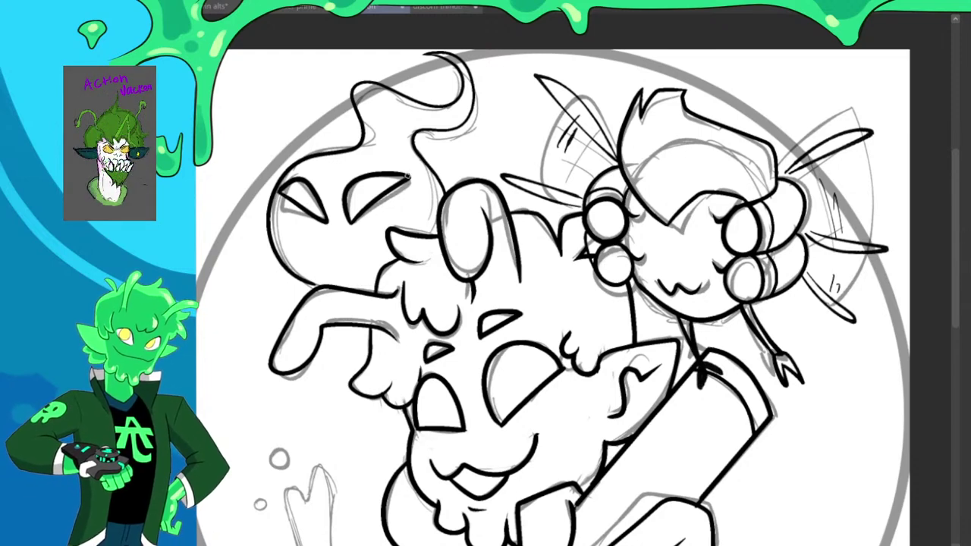
pyautogui.moveTo(406, 173)
pyautogui.mouseDown()
pyautogui.moveTo(414, 168)
pyautogui.moveTo(402, 179)
pyautogui.mouseUp()
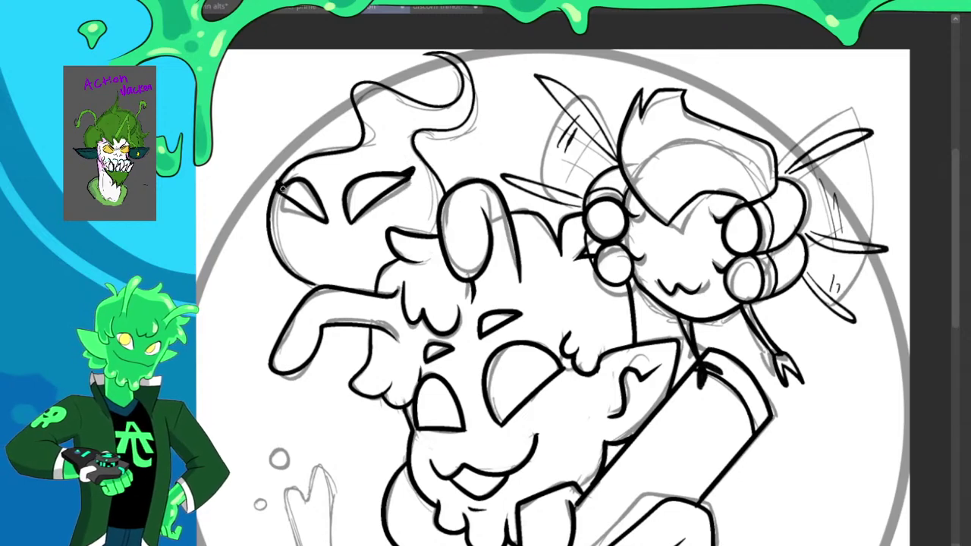
pyautogui.scroll(-2, 296, 179)
pyautogui.scroll(1, 295, 179)
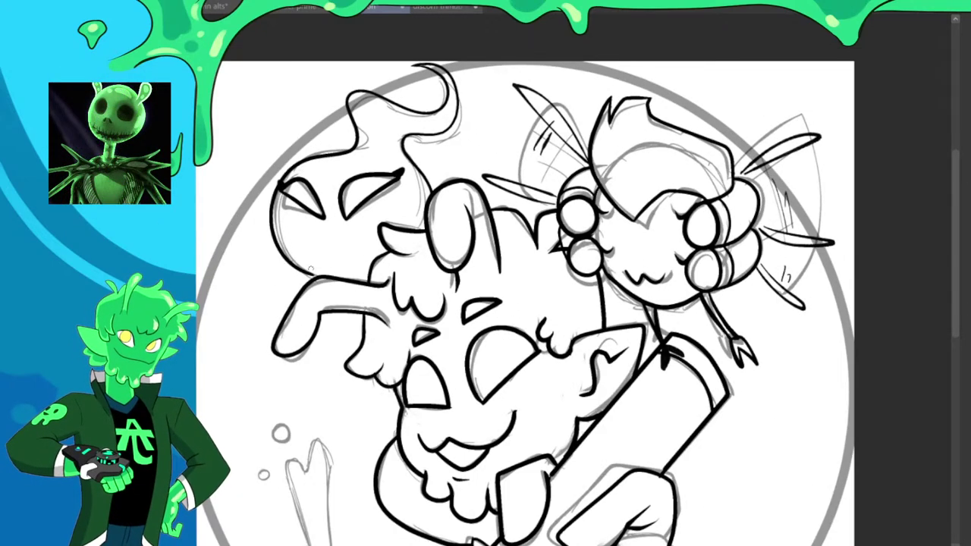
# Ink the forked slime splash flowing from the pencil's tip and the two small droplets above it
pyautogui.scroll(-3, 505, 215)
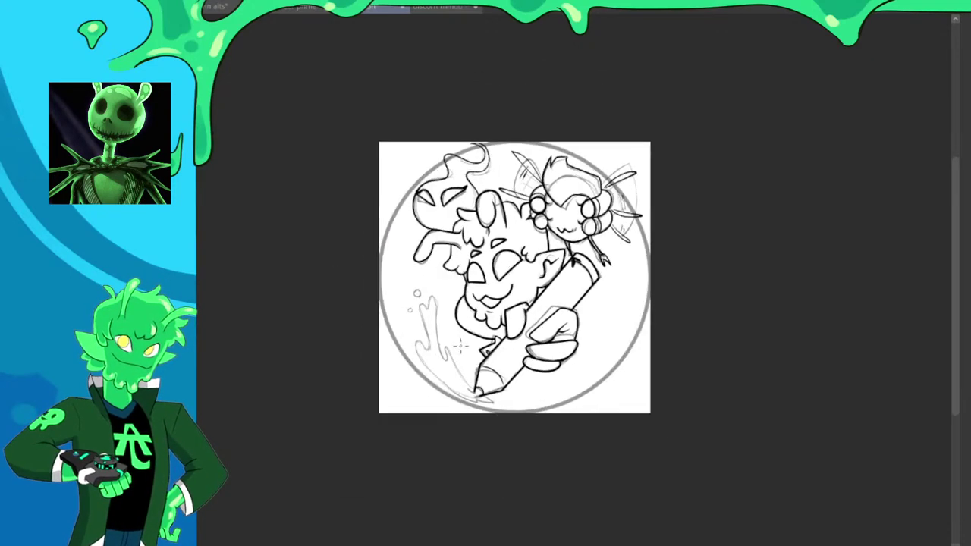
pyautogui.scroll(2, 461, 366)
pyautogui.scroll(2, 489, 406)
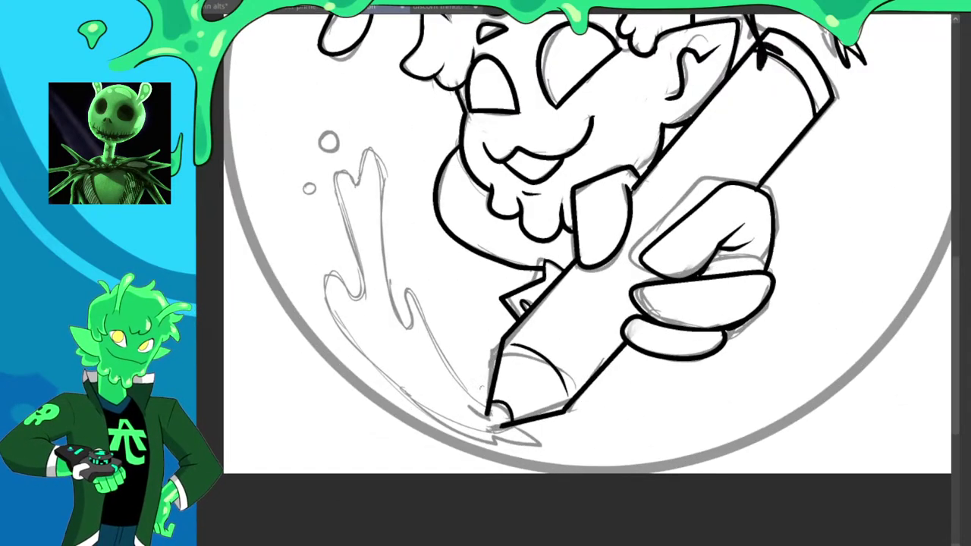
pyautogui.moveTo(490, 406)
pyautogui.mouseDown()
pyautogui.moveTo(425, 337)
pyautogui.moveTo(413, 283)
pyautogui.moveTo(402, 315)
pyautogui.moveTo(387, 227)
pyautogui.moveTo(390, 152)
pyautogui.moveTo(366, 144)
pyautogui.moveTo(358, 203)
pyautogui.moveTo(347, 178)
pyautogui.moveTo(329, 170)
pyautogui.moveTo(366, 302)
pyautogui.moveTo(326, 275)
pyautogui.moveTo(327, 313)
pyautogui.moveTo(451, 426)
pyautogui.moveTo(541, 449)
pyautogui.moveTo(544, 440)
pyautogui.moveTo(437, 378)
pyautogui.mouseUp()
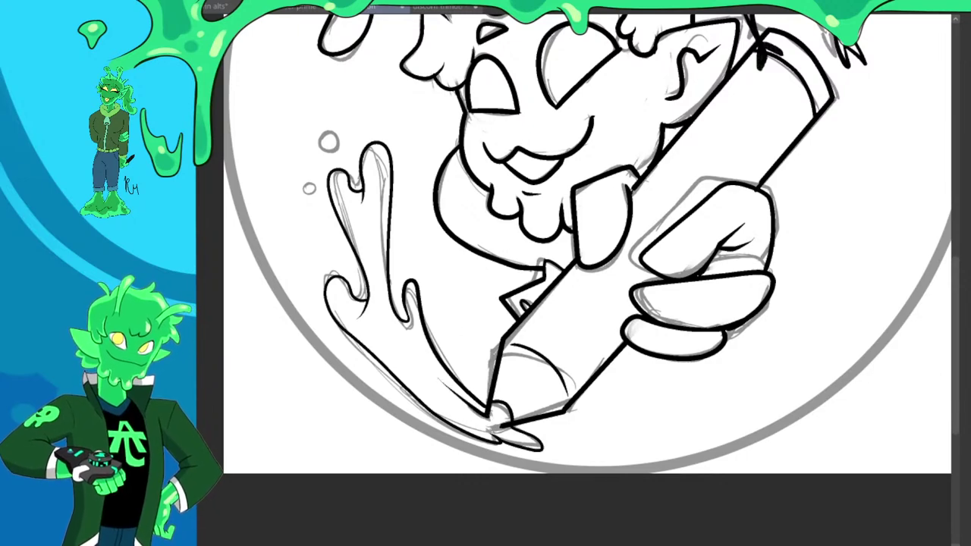
pyautogui.moveTo(308, 184); pyautogui.dragTo(300, 203)
pyautogui.hotkey('ctrl', 'z')
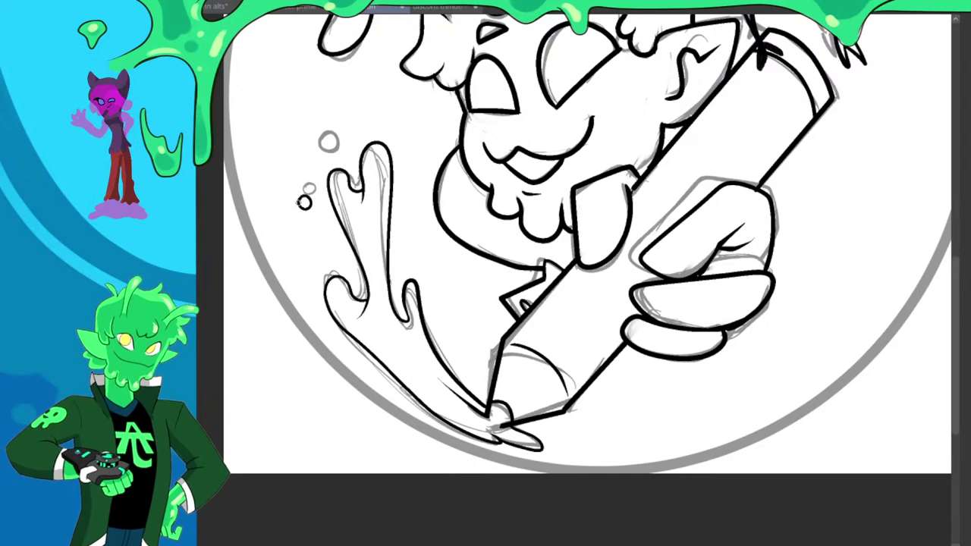
pyautogui.moveTo(331, 146)
pyautogui.mouseDown()
pyautogui.moveTo(325, 123)
pyautogui.moveTo(312, 130)
pyautogui.moveTo(316, 147)
pyautogui.moveTo(329, 149)
pyautogui.mouseUp()
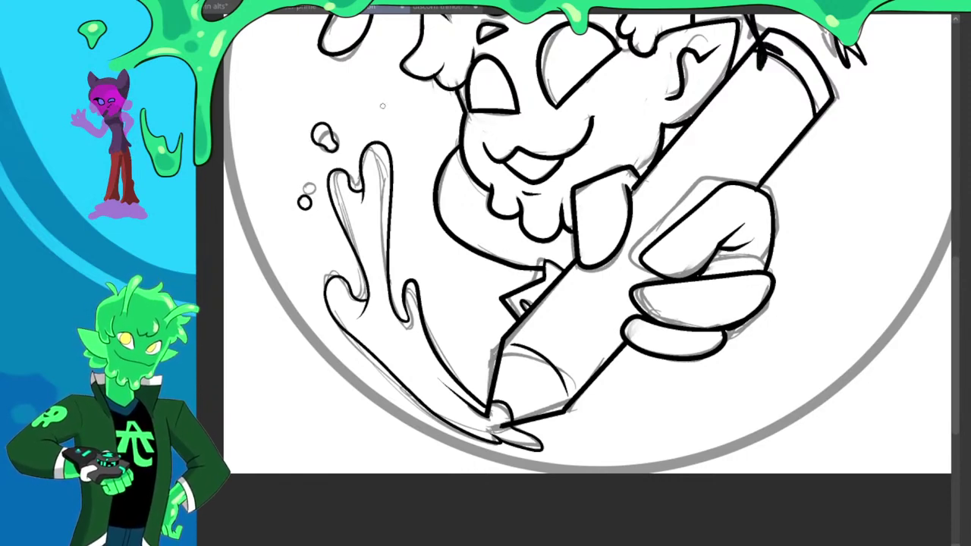
# Redraw the ghost companion's rounded head outline from its smaller eye's outer corner down to the slime's drooping antenna
pyautogui.scroll(-5, 412, 184)
pyautogui.scroll(3, 507, 163)
pyautogui.scroll(-2, 507, 163)
pyautogui.scroll(1, 493, 212)
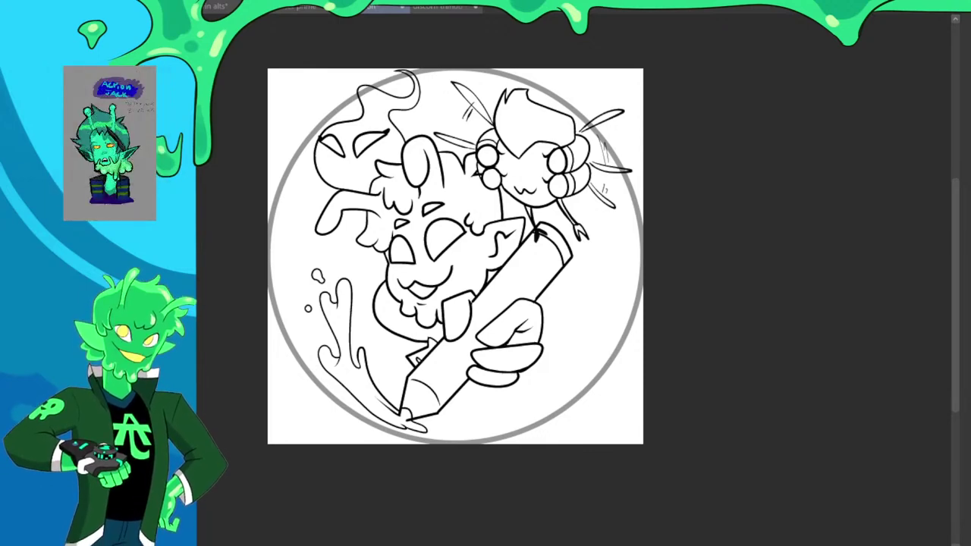
pyautogui.scroll(3, 552, 216)
pyautogui.scroll(-1, 529, 196)
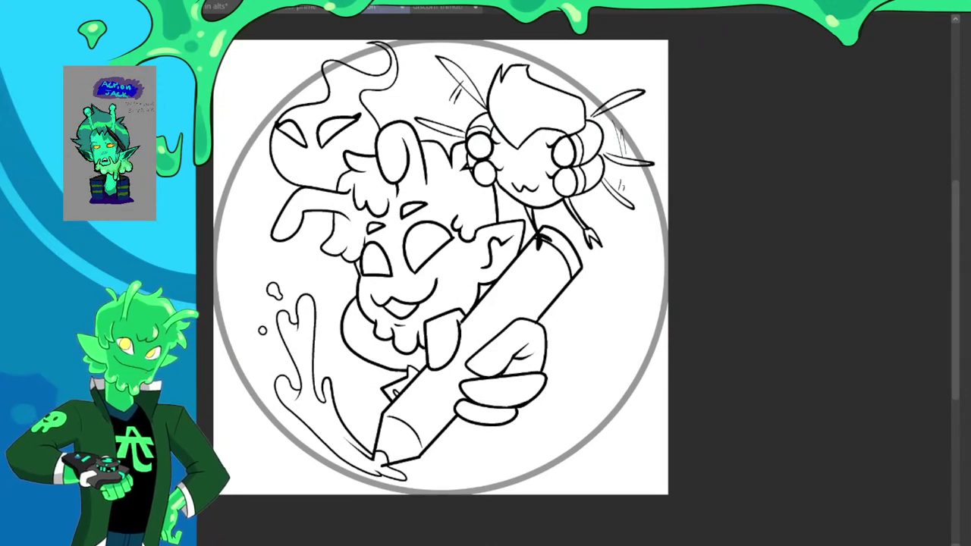
pyautogui.hotkey('ctrl', 'z')
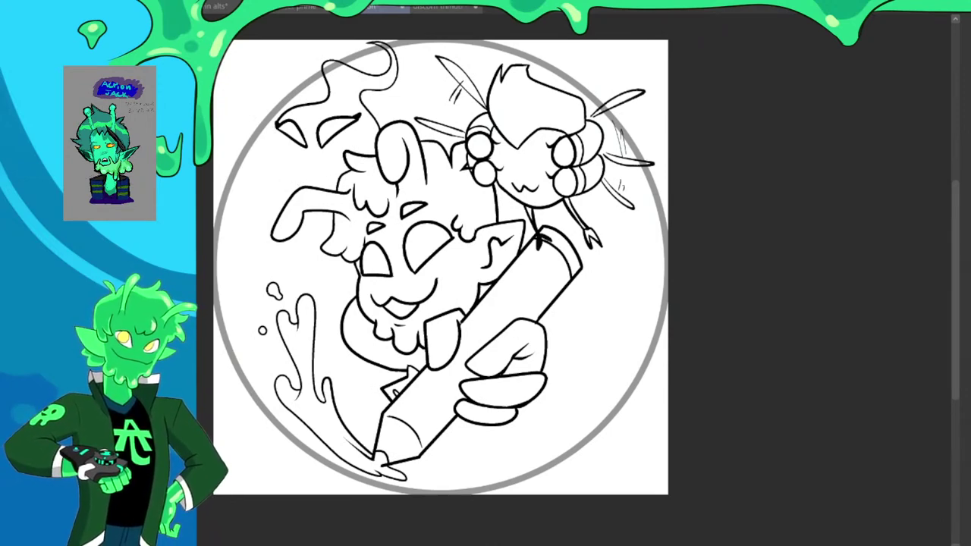
pyautogui.moveTo(278, 123); pyautogui.dragTo(266, 181)
pyautogui.hotkey('ctrl', 'z')
pyautogui.moveTo(283, 113)
pyautogui.mouseDown()
pyautogui.moveTo(268, 170)
pyautogui.moveTo(275, 198)
pyautogui.mouseUp()
pyautogui.hotkey('ctrl', 'z')
pyautogui.moveTo(283, 114)
pyautogui.mouseDown()
pyautogui.moveTo(269, 163)
pyautogui.moveTo(292, 197)
pyautogui.mouseUp()
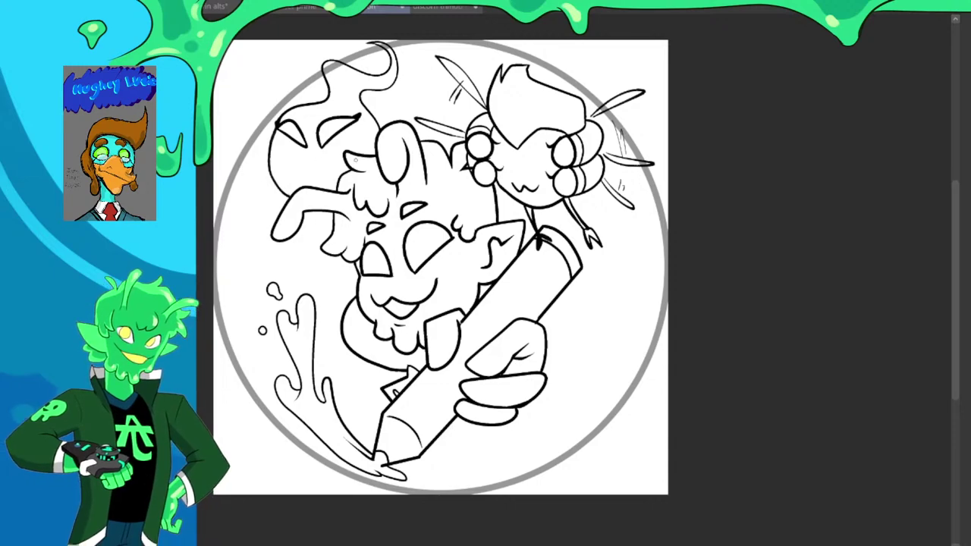
# Examine the ghost companion's curled tail tip and the surrounding lineart up close and as a whole
pyautogui.scroll(-2, 356, 160)
pyautogui.scroll(7, 371, 59)
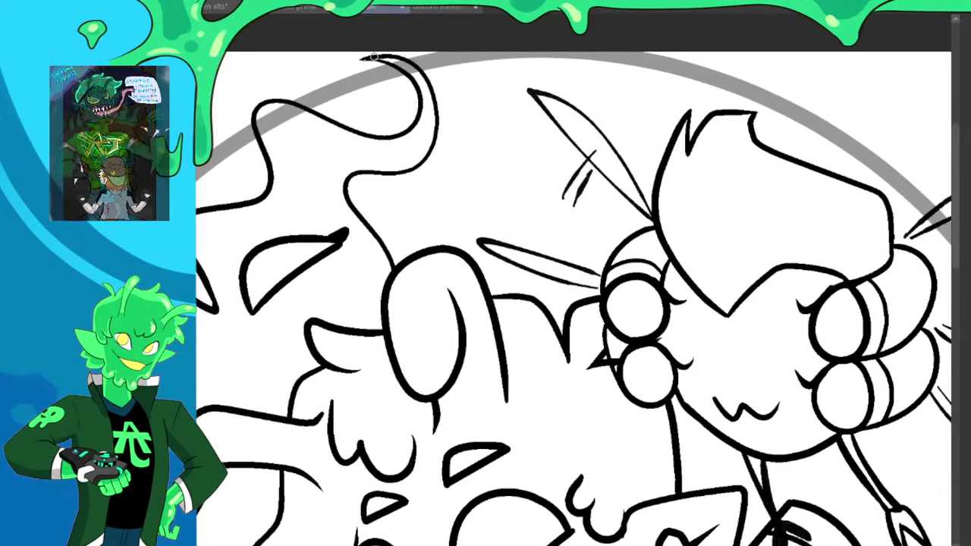
pyautogui.scroll(1, 376, 58)
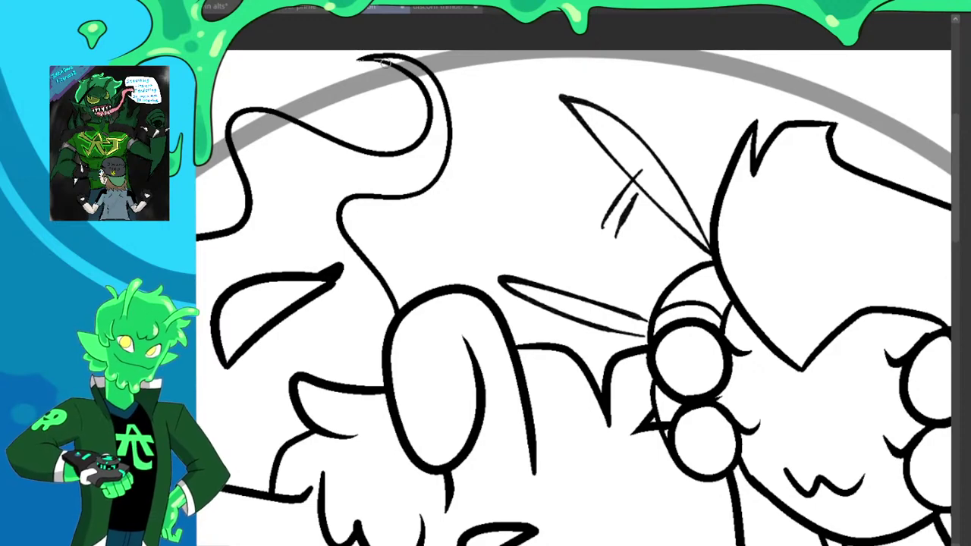
pyautogui.scroll(-5, 393, 88)
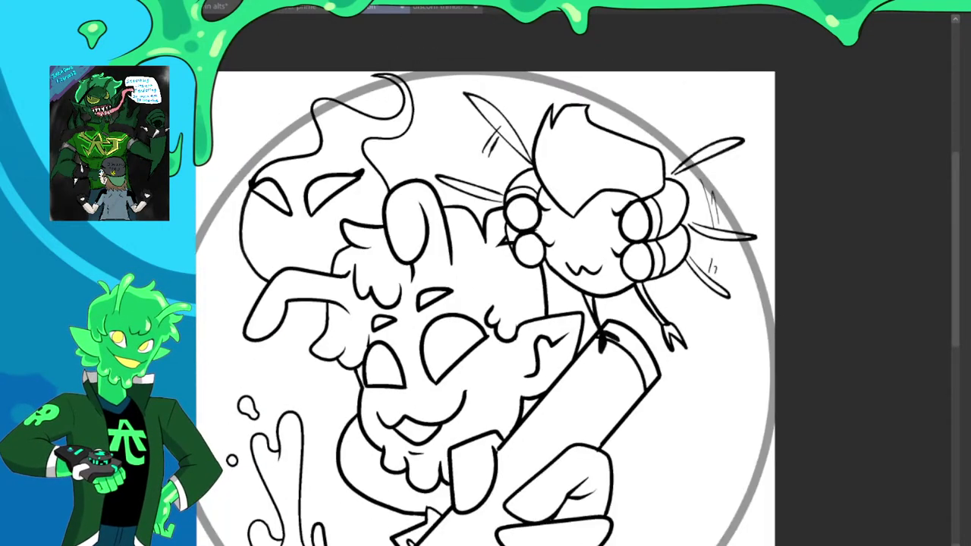
pyautogui.scroll(-4, 349, 269)
pyautogui.scroll(3, 349, 269)
pyautogui.scroll(-1, 349, 270)
pyautogui.scroll(3, 349, 270)
pyautogui.scroll(1, 620, 225)
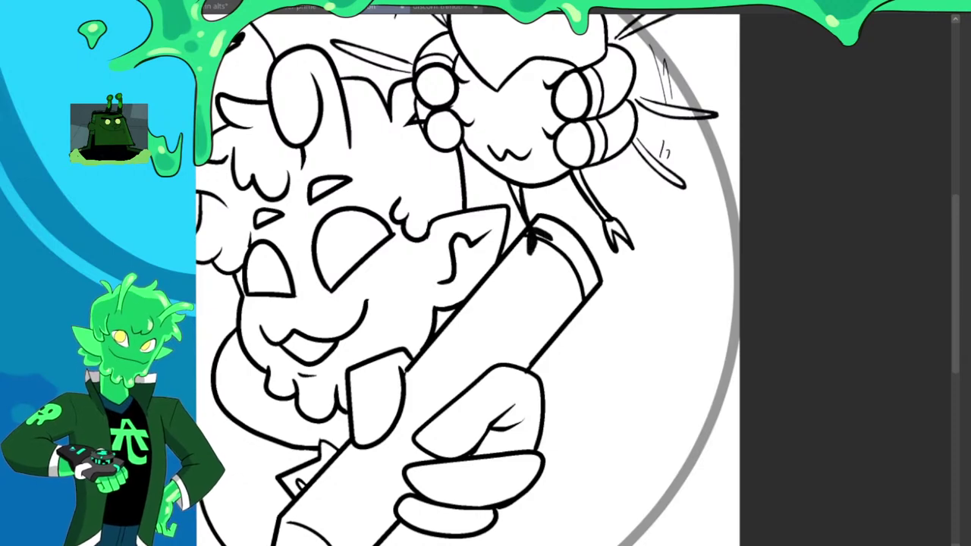
# Fill the winged companion's legs, raised clawed foot and the curved bands behind its eyes with black
pyautogui.click(616, 227)
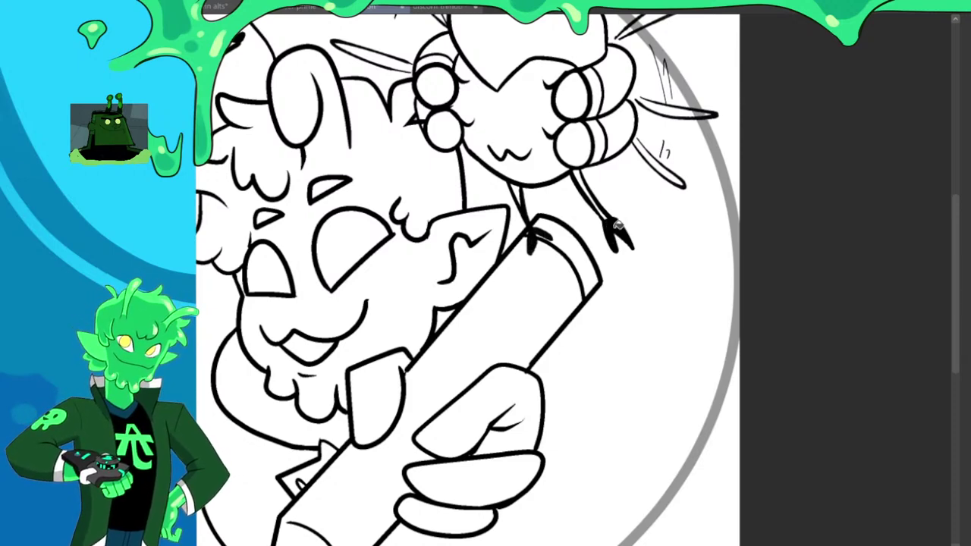
pyautogui.click(521, 192)
pyautogui.click(584, 186)
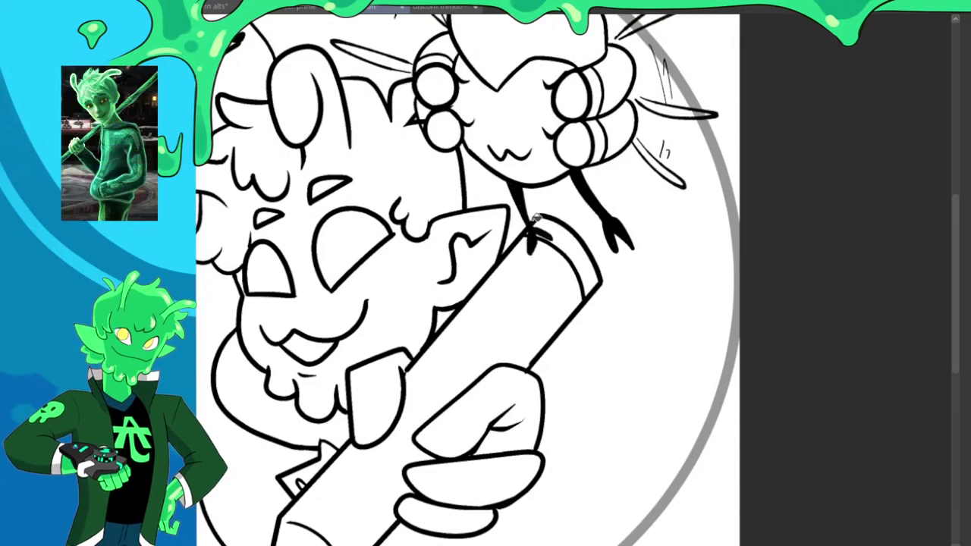
pyautogui.moveTo(589, 143)
pyautogui.mouseDown()
pyautogui.moveTo(601, 141)
pyautogui.moveTo(594, 72)
pyautogui.mouseUp()
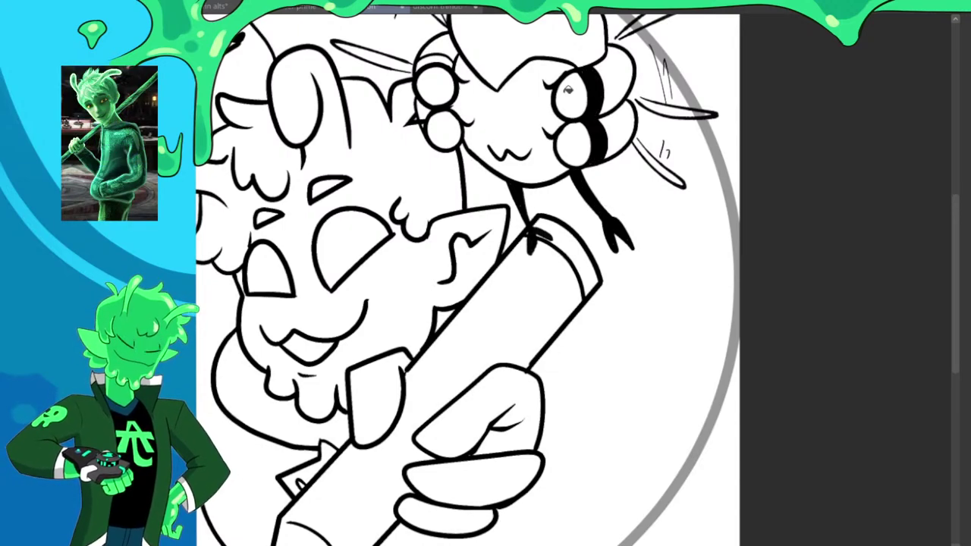
pyautogui.moveTo(446, 57)
pyautogui.mouseDown()
pyautogui.moveTo(430, 82)
pyautogui.moveTo(428, 118)
pyautogui.mouseUp()
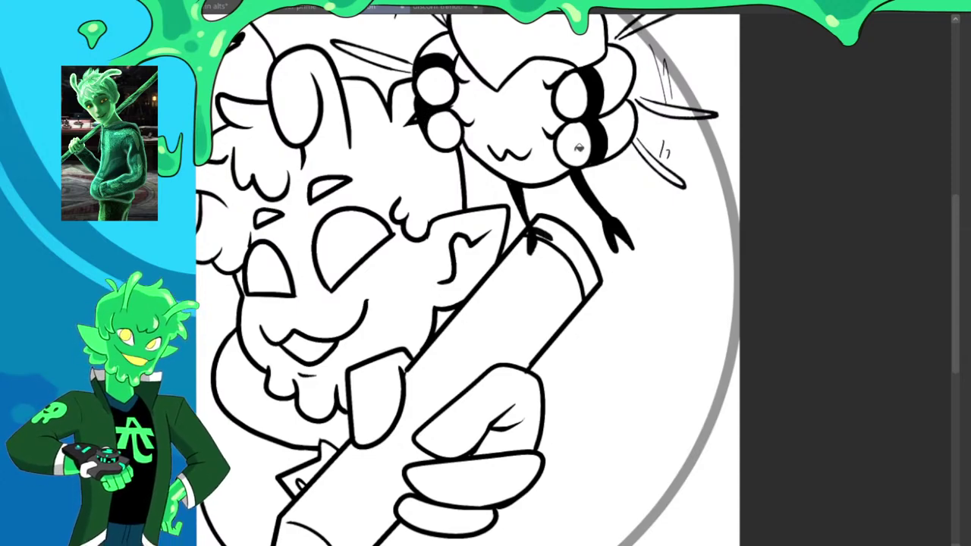
# Fill the large pencil's body, end band and tapered section with dark gray
pyautogui.scroll(-3, 580, 149)
pyautogui.scroll(1, 530, 184)
pyautogui.scroll(-1, 558, 195)
pyautogui.scroll(1, 533, 221)
pyautogui.scroll(3, 534, 220)
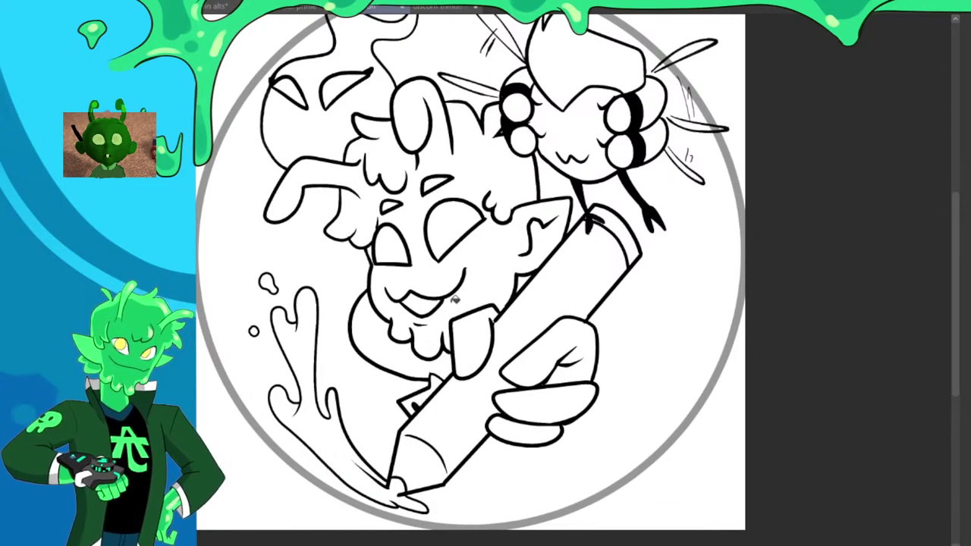
pyautogui.scroll(-3, 507, 314)
pyautogui.scroll(3, 507, 314)
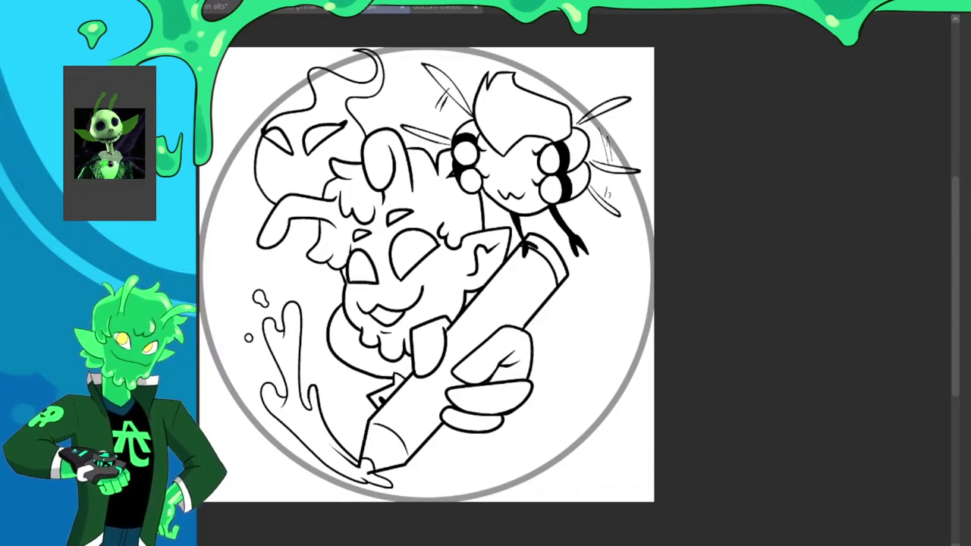
pyautogui.hotkey('ctrl', 'a')
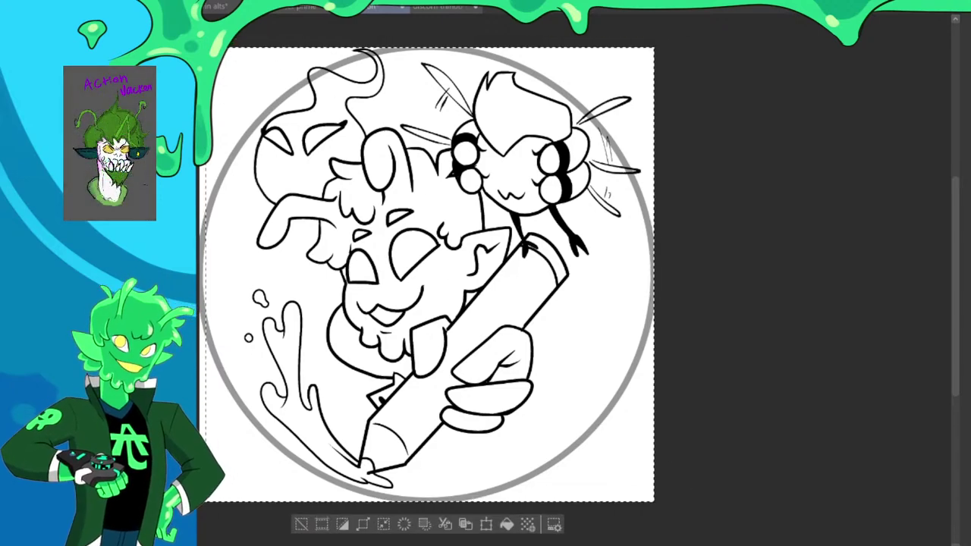
pyautogui.hotkey('ctrl', 'd')
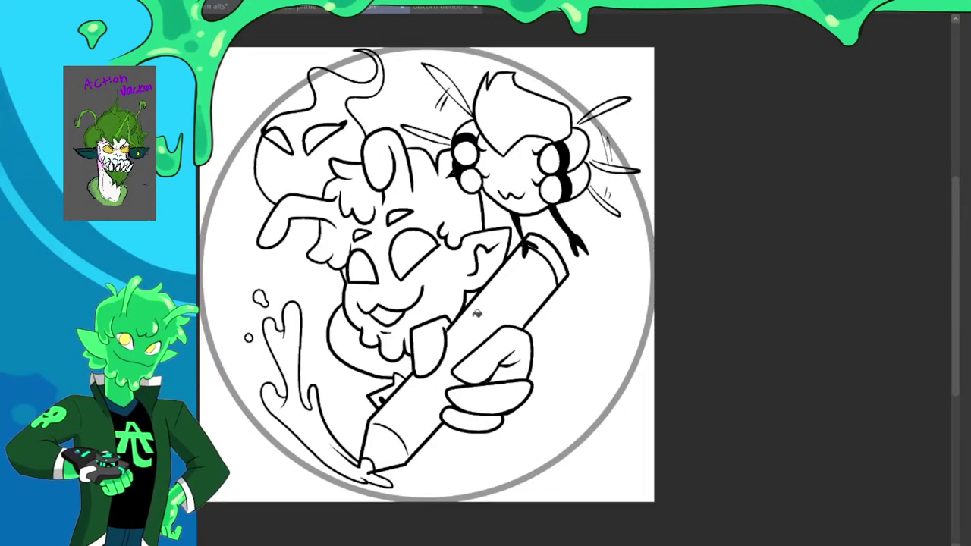
pyautogui.click(479, 314)
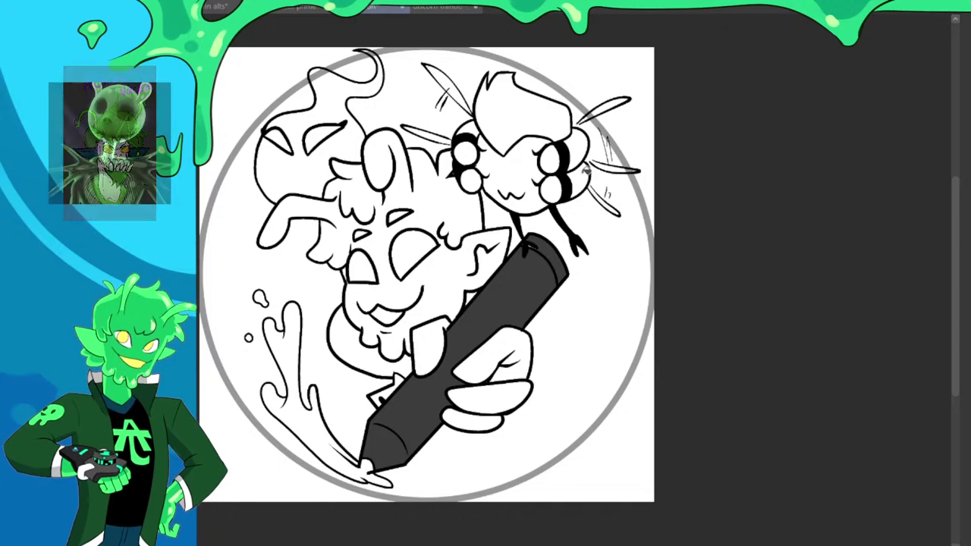
# Fill the winged companion's rounded side lobes with bright green, its face with dark green and its hair with near-black green
pyautogui.click(581, 152)
pyautogui.click(580, 181)
pyautogui.click(472, 131)
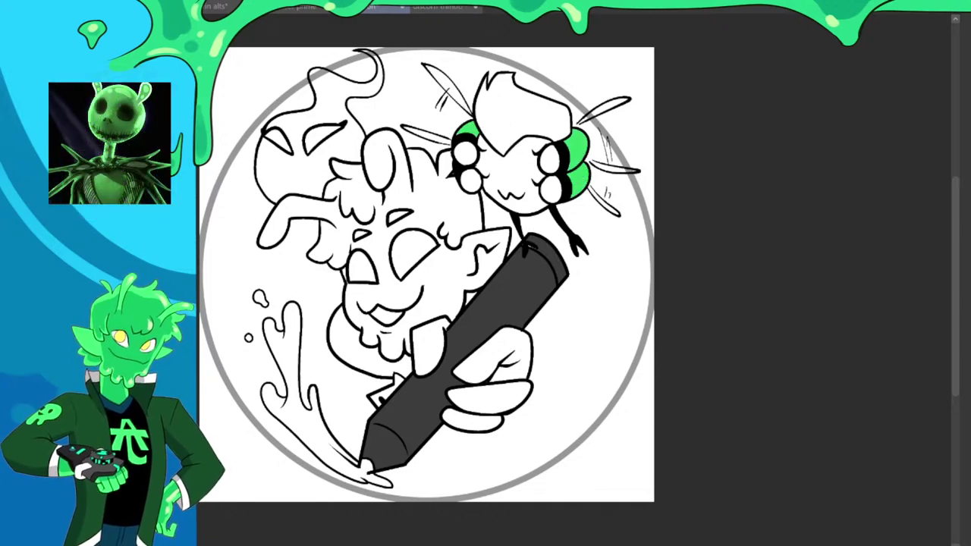
pyautogui.click(527, 180)
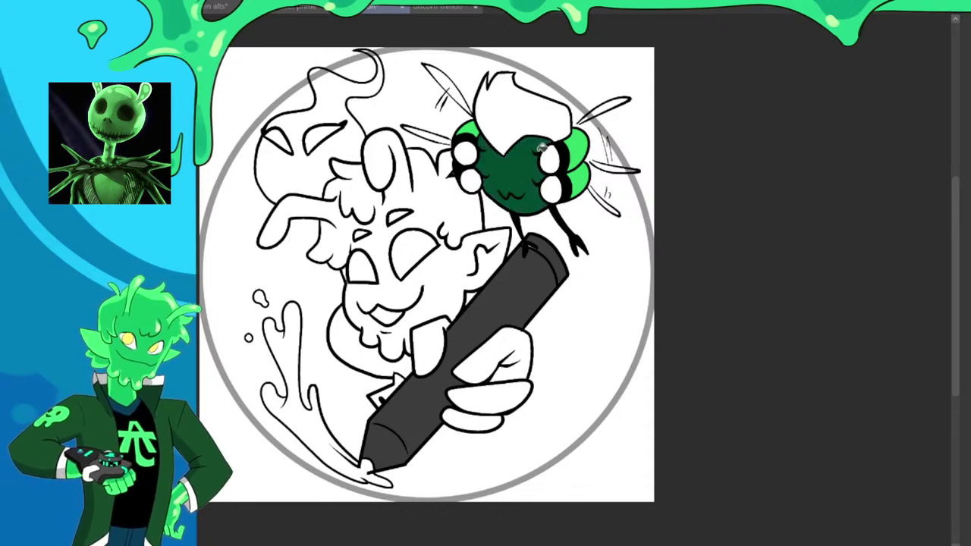
pyautogui.click(535, 119)
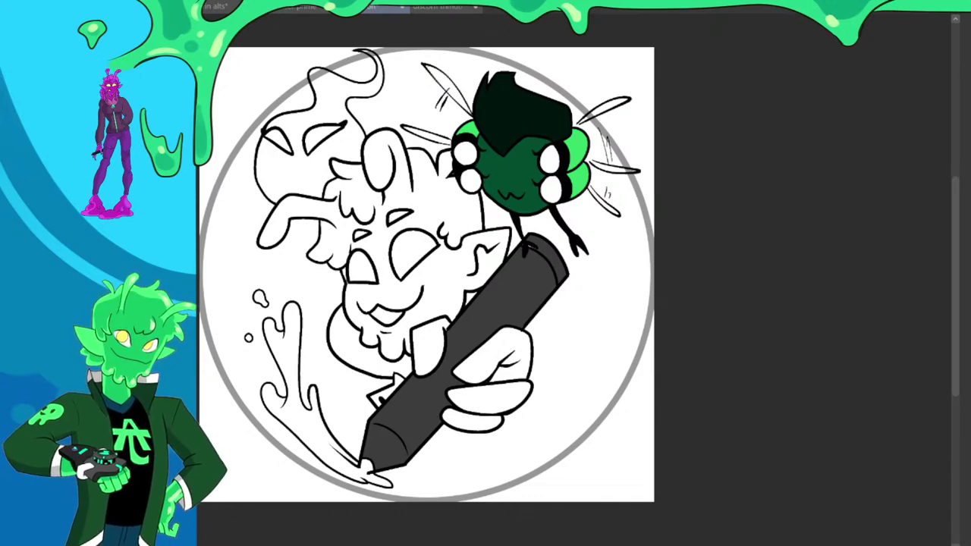
# Fill the winged companion's two left wings and its upper right wing with pale yellow
pyautogui.click(459, 97)
pyautogui.click(442, 135)
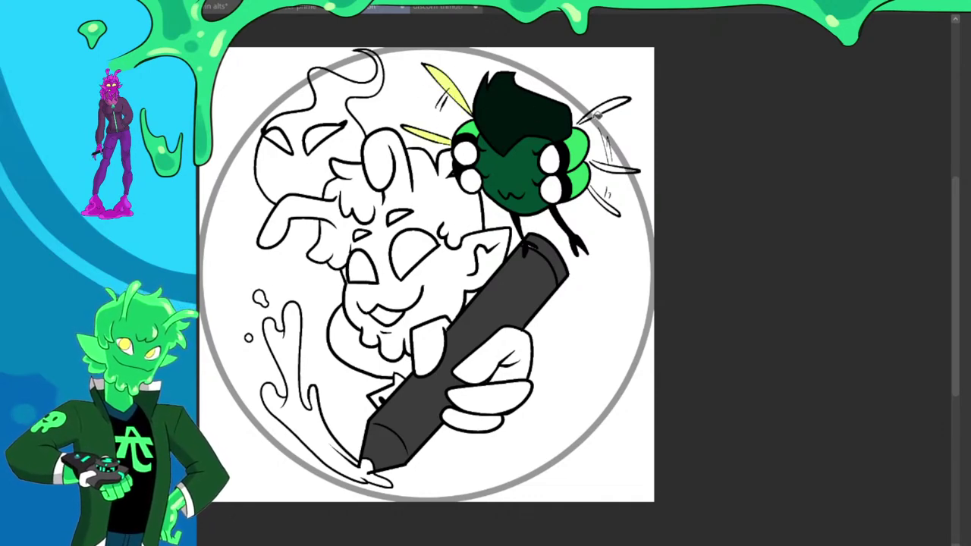
pyautogui.click(611, 171)
pyautogui.hotkey('ctrl', 'z')
pyautogui.scroll(2, 626, 141)
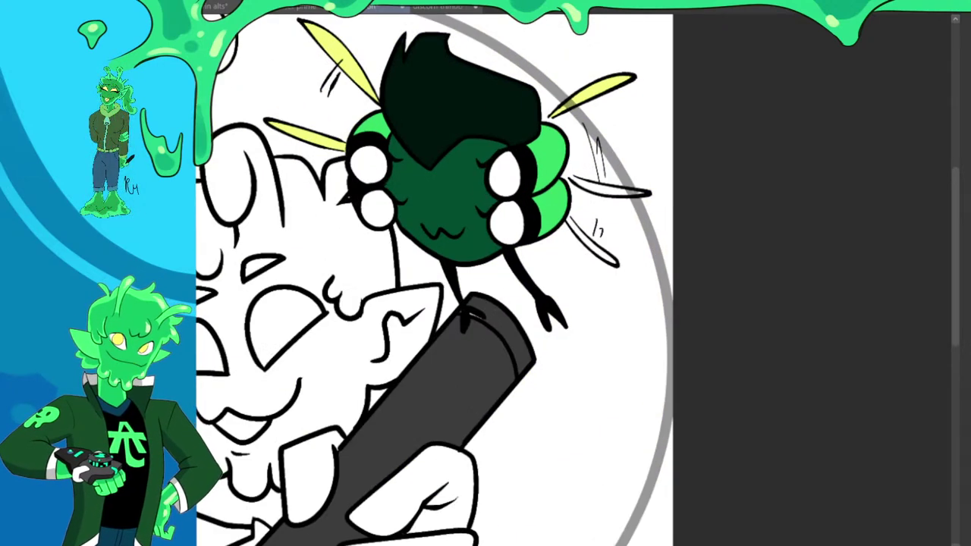
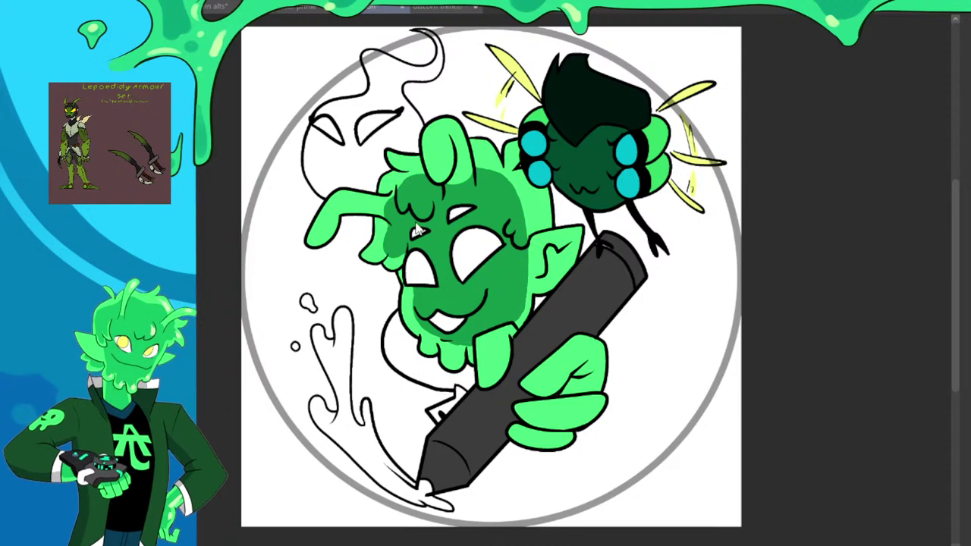
# Extend the darker green face shading near the slime's sideburn and into its dripping beard
pyautogui.moveTo(501, 186)
pyautogui.mouseDown()
pyautogui.moveTo(519, 195)
pyautogui.moveTo(533, 225)
pyautogui.mouseUp()
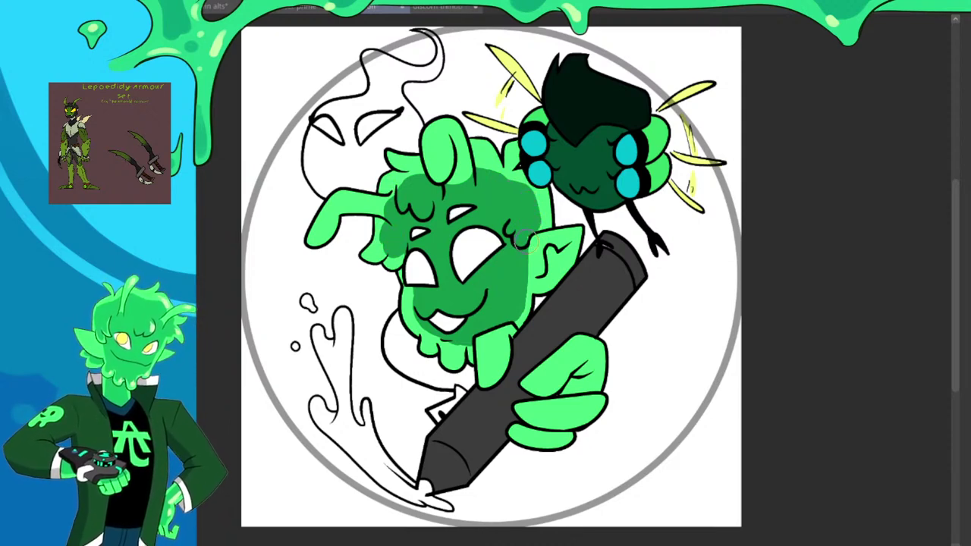
pyautogui.click(452, 349)
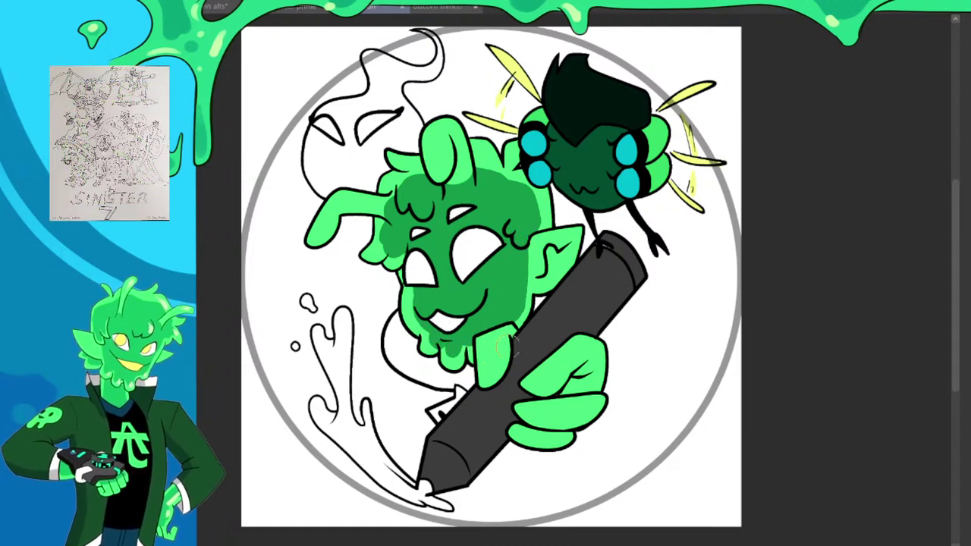
pyautogui.moveTo(500, 351)
pyautogui.mouseDown()
pyautogui.moveTo(486, 332)
pyautogui.moveTo(486, 357)
pyautogui.moveTo(502, 354)
pyautogui.moveTo(497, 334)
pyautogui.moveTo(490, 357)
pyautogui.moveTo(498, 353)
pyautogui.moveTo(478, 359)
pyautogui.moveTo(486, 373)
pyautogui.mouseUp()
pyautogui.hotkey('ctrl', 'z')
pyautogui.hotkey('ctrl', 'z')
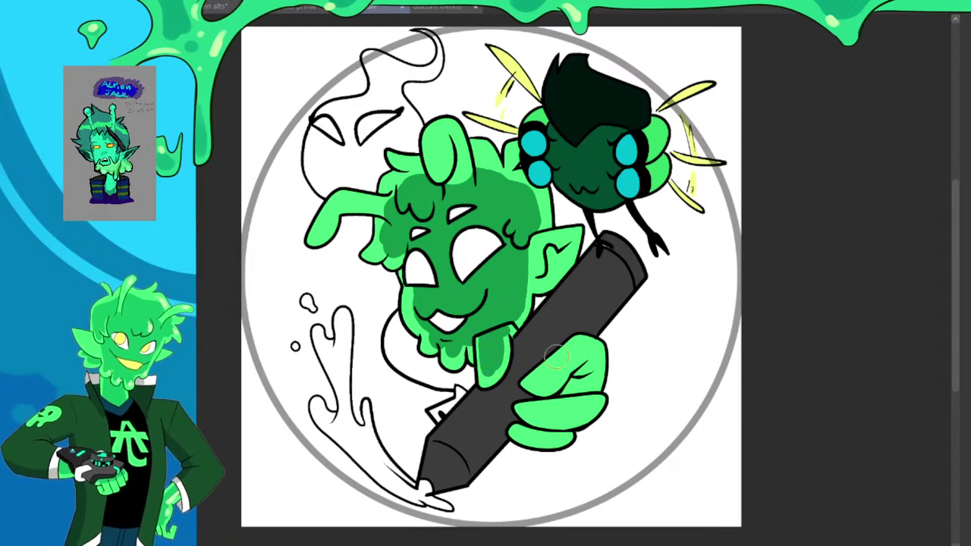
pyautogui.hotkey('ctrl', 'z')
pyautogui.moveTo(547, 375)
pyautogui.mouseDown()
pyautogui.moveTo(573, 348)
pyautogui.moveTo(593, 346)
pyautogui.mouseUp()
pyautogui.hotkey('ctrl', 'z')
pyautogui.hotkey('ctrl', 'z')
pyautogui.hotkey('ctrl', 'z')
pyautogui.scroll(-2, 580, 311)
pyautogui.scroll(2, 607, 355)
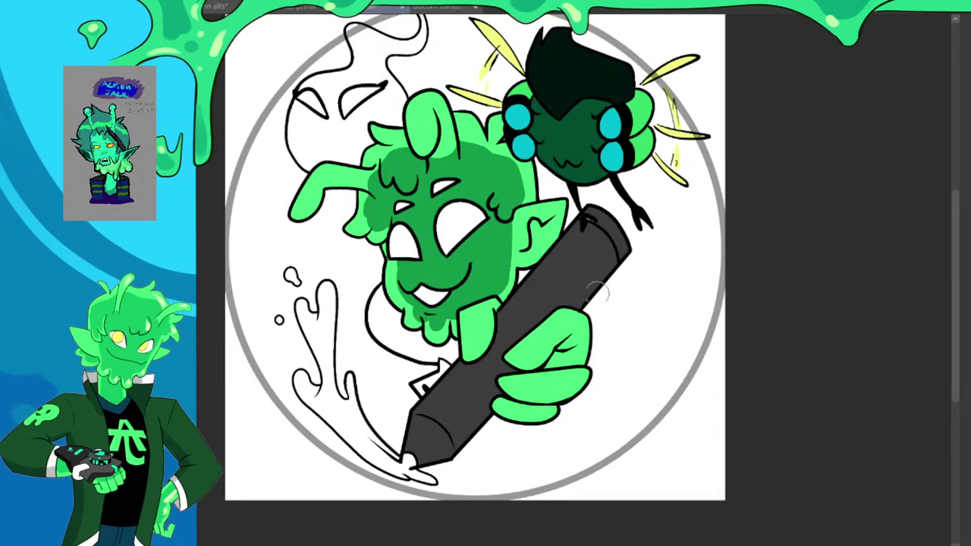
# Try shading the slime's gripping fingers with darker green, and undo the strokes
pyautogui.moveTo(545, 391)
pyautogui.mouseDown()
pyautogui.moveTo(538, 402)
pyautogui.moveTo(569, 343)
pyautogui.moveTo(562, 322)
pyautogui.mouseUp()
pyautogui.moveTo(556, 367)
pyautogui.mouseDown()
pyautogui.moveTo(527, 385)
pyautogui.moveTo(567, 393)
pyautogui.moveTo(513, 411)
pyautogui.moveTo(526, 389)
pyautogui.moveTo(580, 392)
pyautogui.moveTo(513, 412)
pyautogui.moveTo(558, 384)
pyautogui.mouseUp()
pyautogui.hotkey('ctrl', 'z')
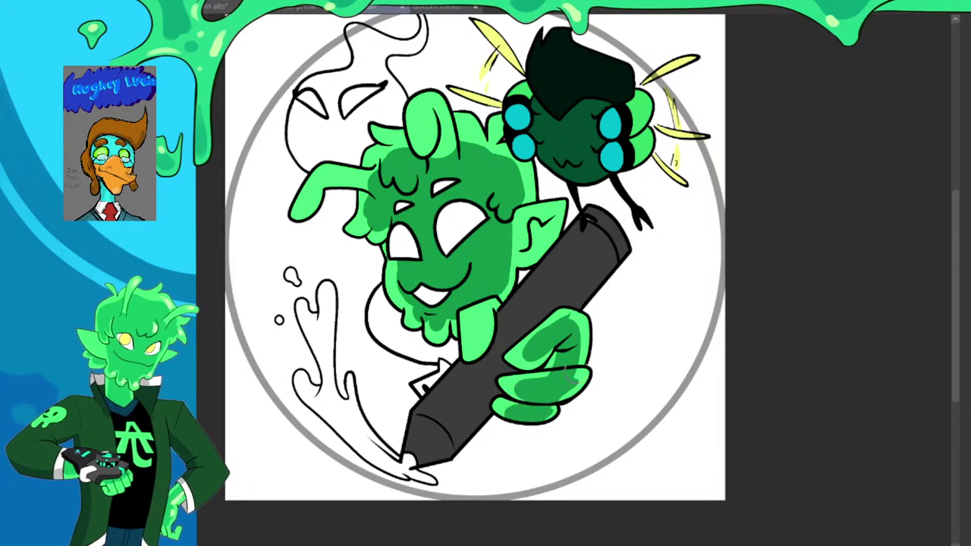
pyautogui.hotkey('ctrl', 'z')
pyautogui.hotkey('ctrl', 'z')
pyautogui.hotkey('ctrl', 'z')
pyautogui.hotkey('ctrl', 'z')
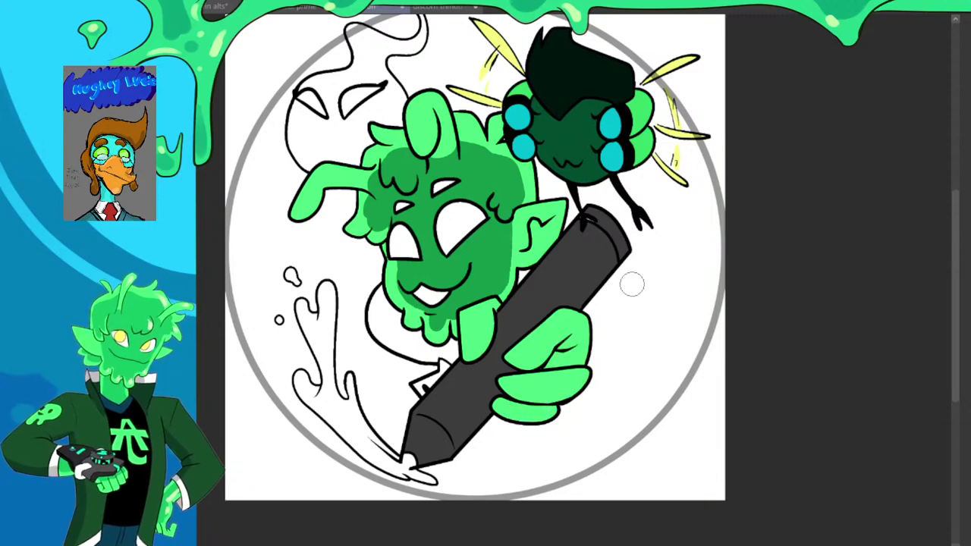
# Fill the slime's eyes with pale yellow, and its mouth and both eyebrows with dark teal green
pyautogui.scroll(-1, 604, 231)
pyautogui.scroll(1, 518, 168)
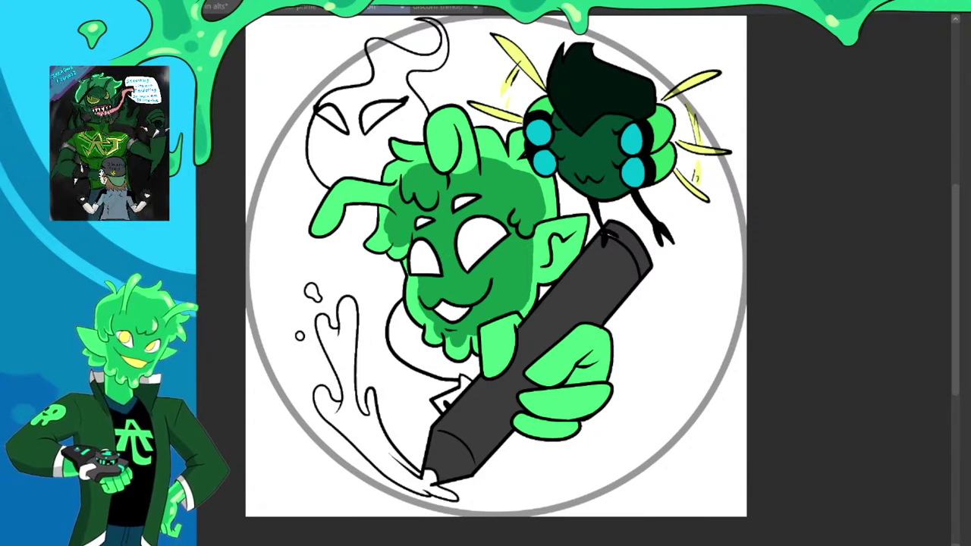
pyautogui.click(490, 237)
pyautogui.click(428, 259)
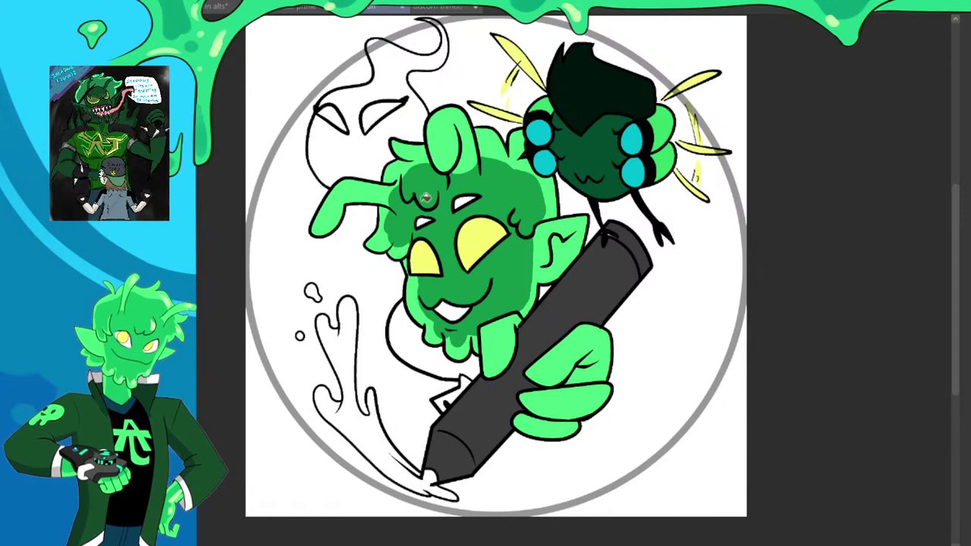
pyautogui.click(460, 317)
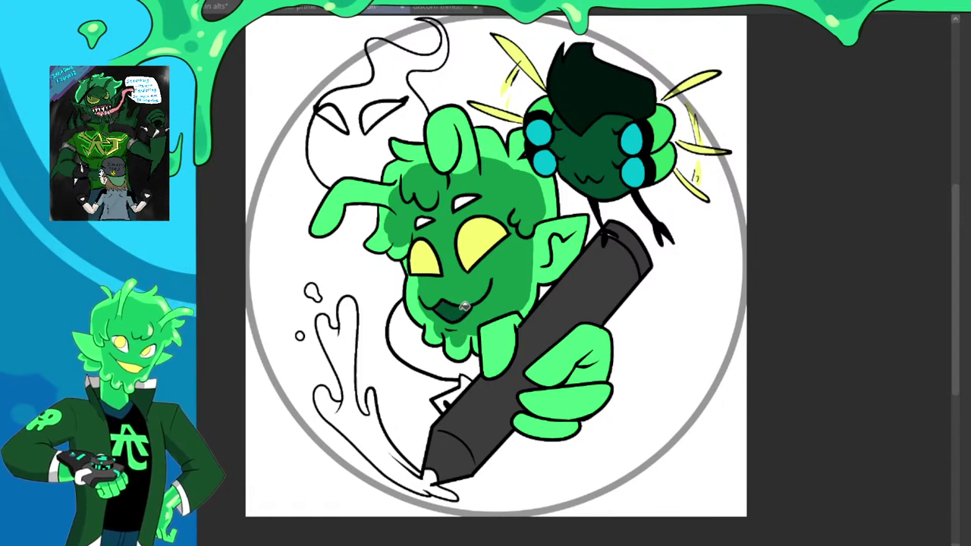
pyautogui.click(467, 201)
pyautogui.click(427, 219)
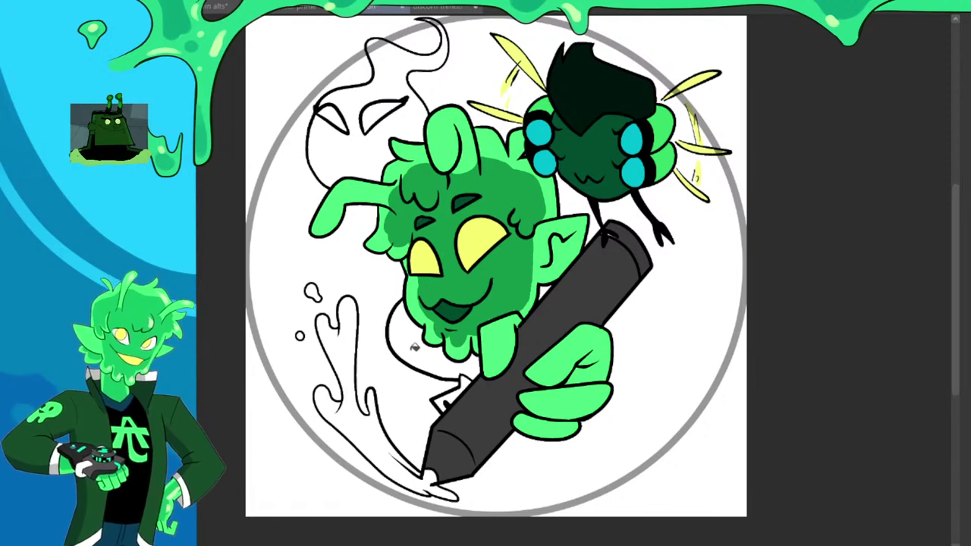
# Fill the rounded shape behind the slime's beard with lime green and the small jagged piece beside the pencil with light gray
pyautogui.click(410, 317)
pyautogui.hotkey('ctrl', 'z')
pyautogui.click(431, 347)
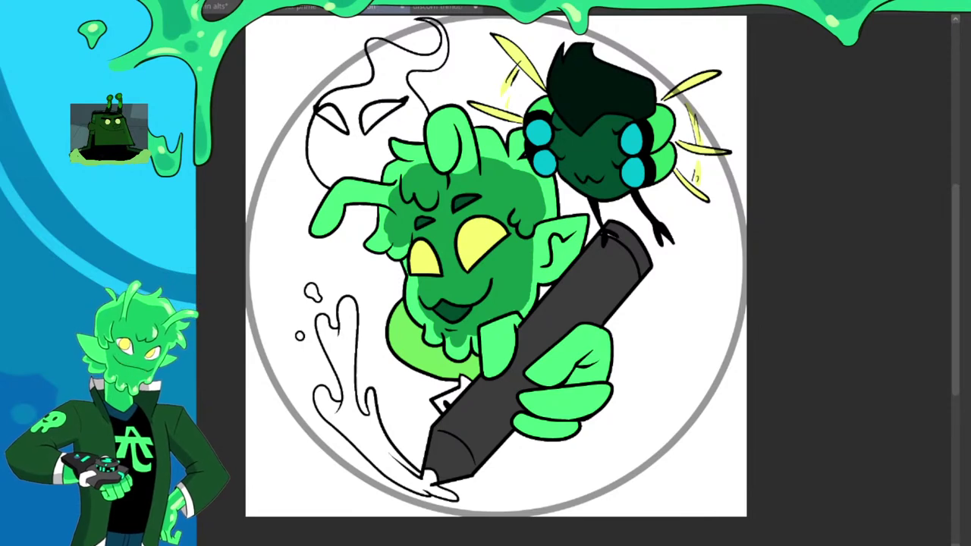
pyautogui.click(421, 341)
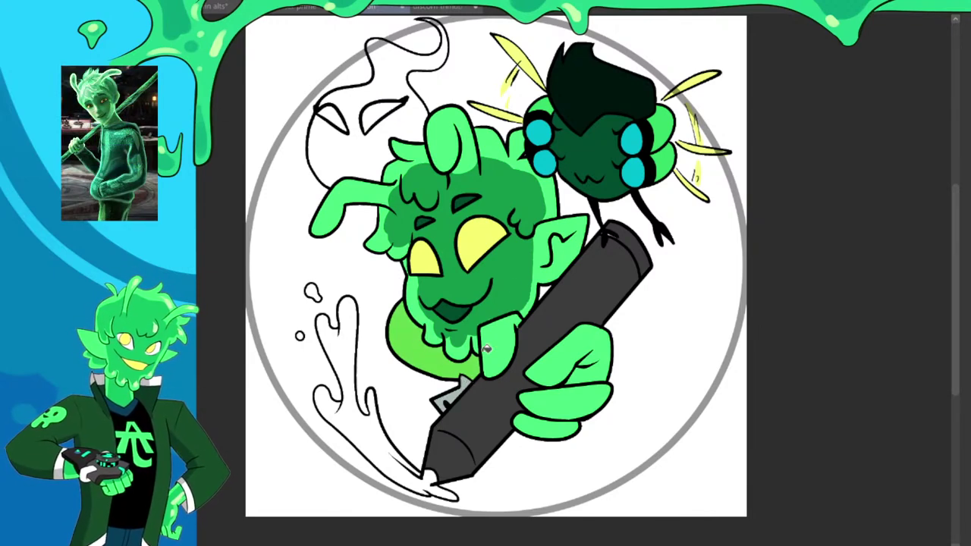
pyautogui.scroll(-1, 516, 237)
pyautogui.scroll(1, 474, 215)
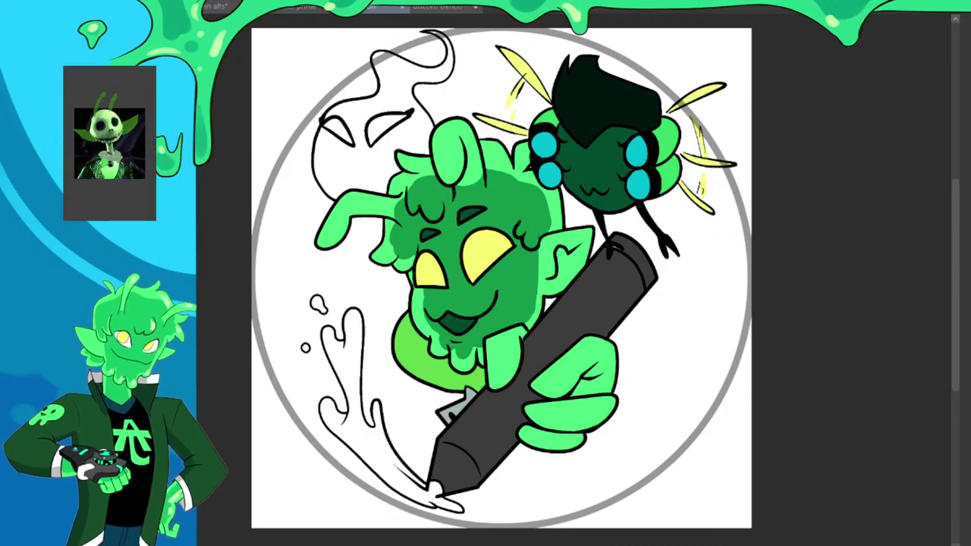
# Paste the purple flame-haired character reference and scale it down into the canvas's upper left corner
pyautogui.scroll(-5, 448, 228)
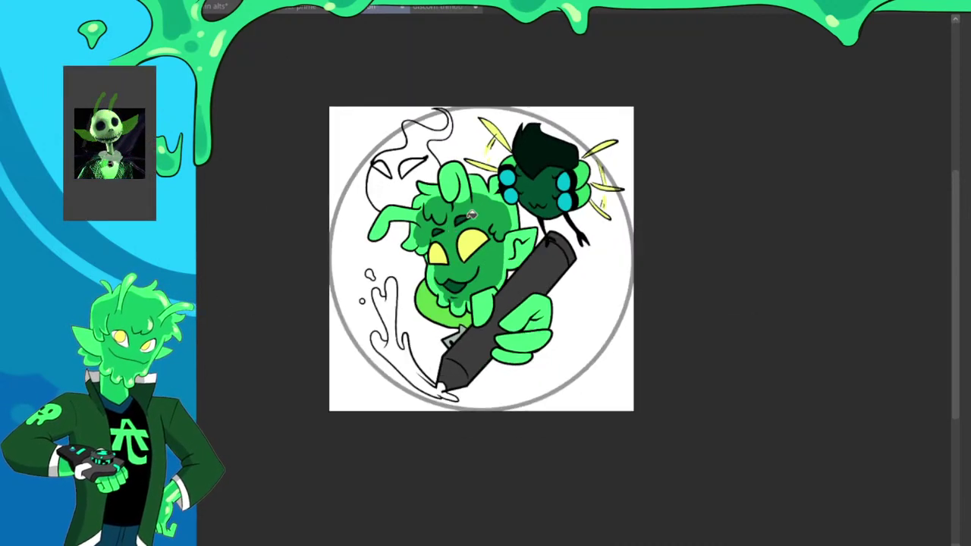
pyautogui.scroll(2, 467, 217)
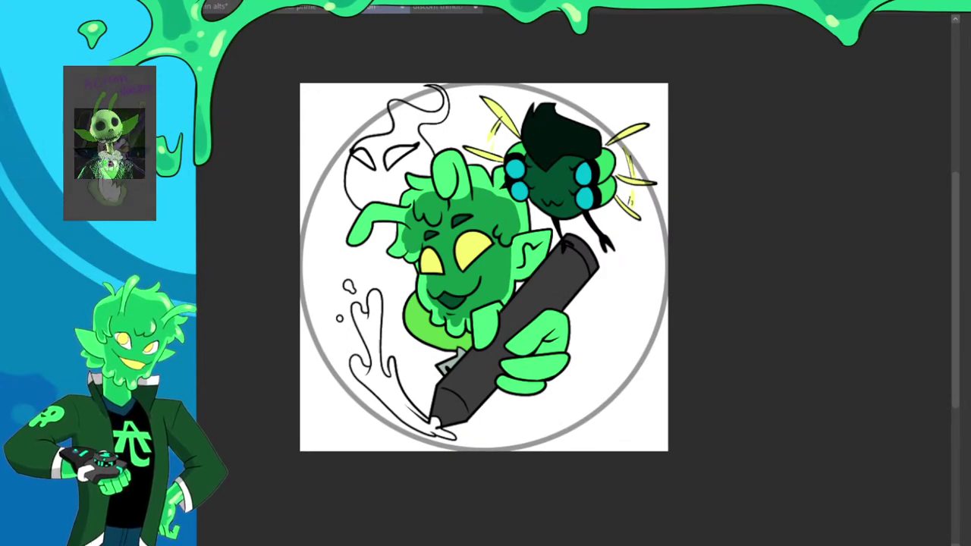
pyautogui.hotkey('ctrl', 'v')
pyautogui.scroll(-1, 411, 246)
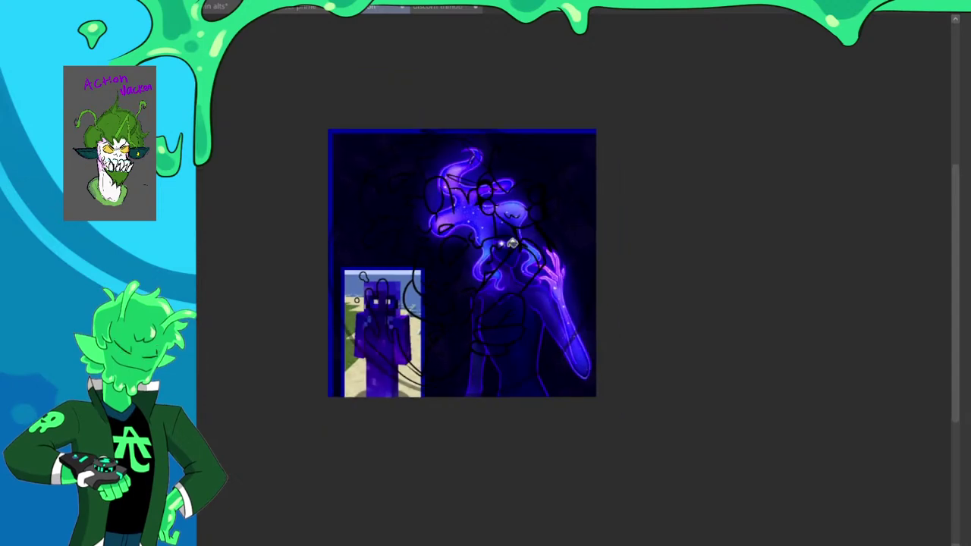
pyautogui.scroll(4, 411, 245)
pyautogui.hotkey('ctrl', 't')
pyautogui.scroll(-6, 467, 271)
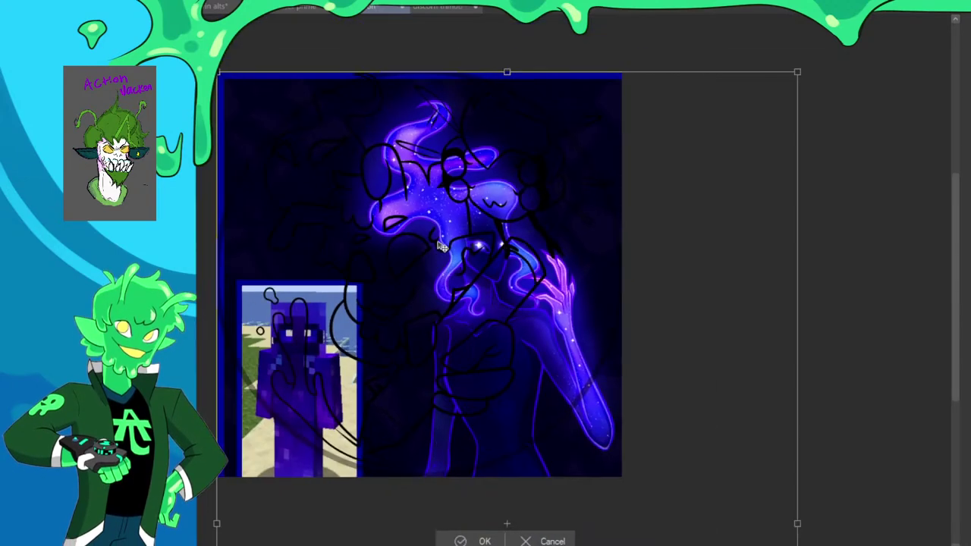
pyautogui.scroll(1, 560, 295)
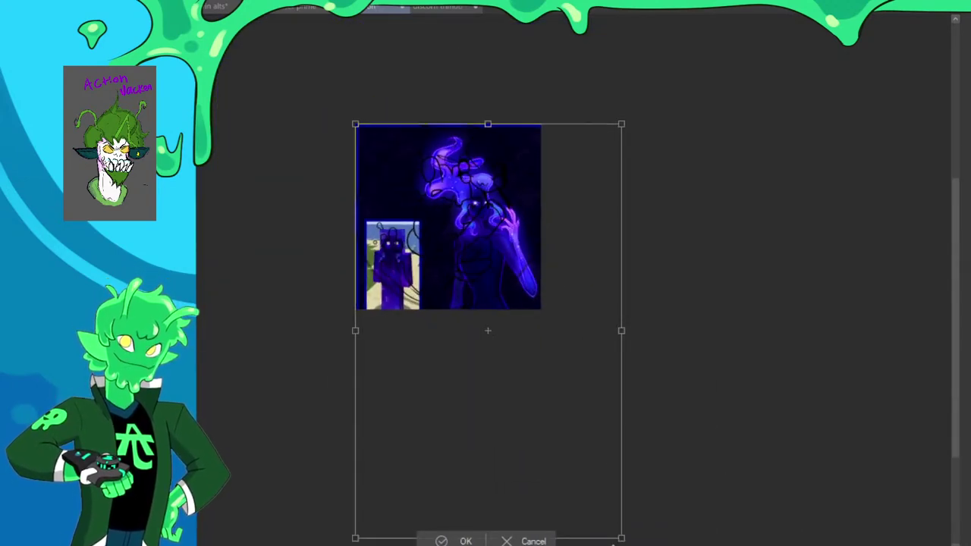
pyautogui.moveTo(613, 535); pyautogui.dragTo(389, 176)
pyautogui.scroll(5, 395, 133)
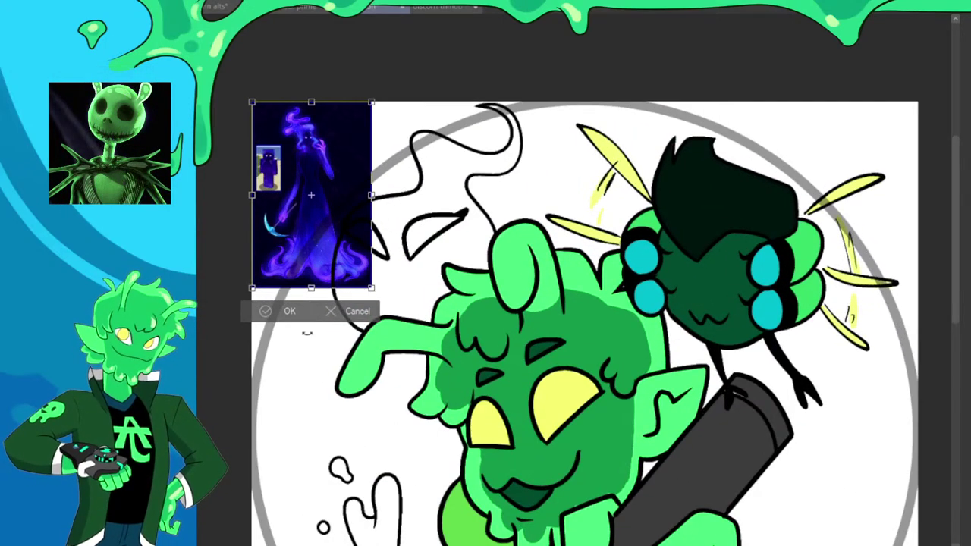
pyautogui.click(292, 311)
# Fill the ghost companion's head and curling flame with periwinkle blue
pyautogui.hotkey('ctrl', '+')
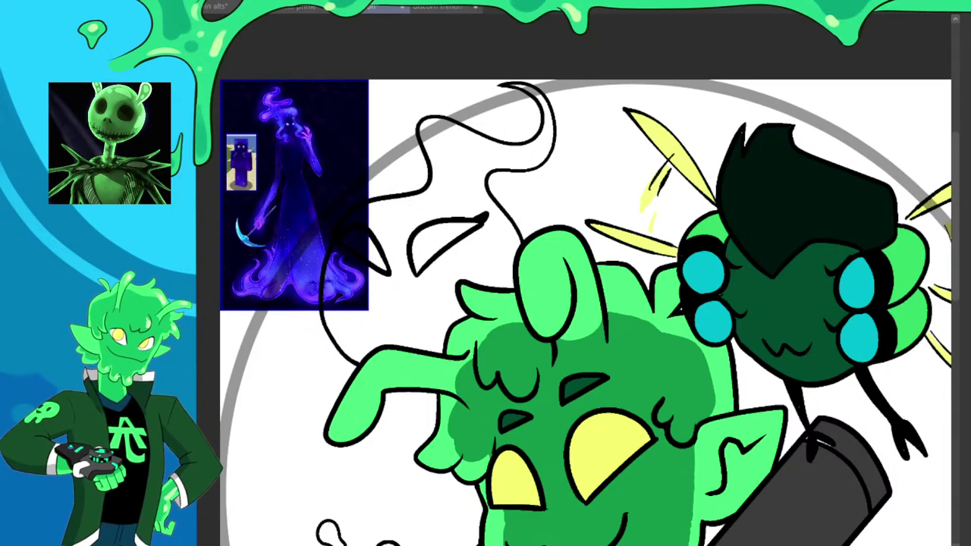
pyautogui.click(449, 275)
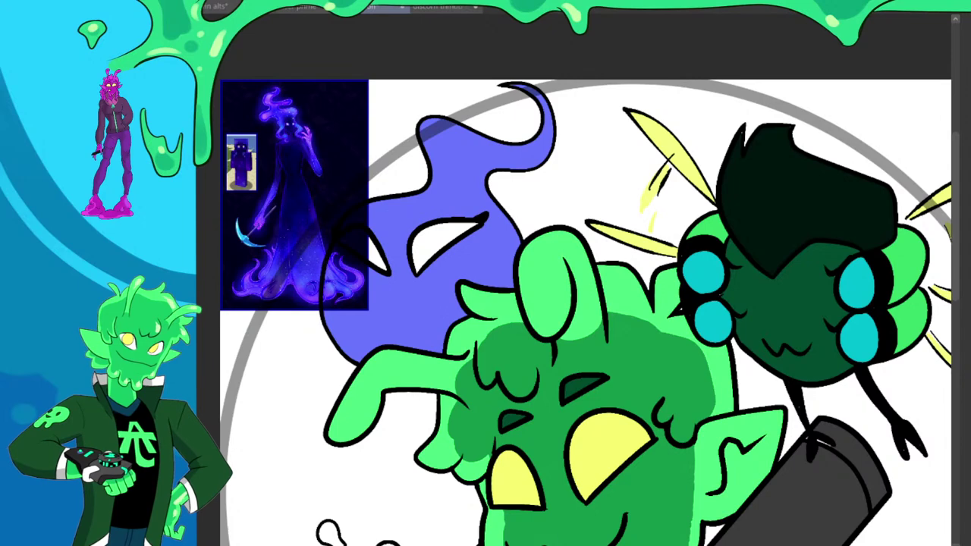
# Try brushing dark navy over the ghost's face, and undo the strokes
pyautogui.moveTo(444, 216)
pyautogui.mouseDown()
pyautogui.moveTo(379, 244)
pyautogui.moveTo(370, 274)
pyautogui.moveTo(385, 298)
pyautogui.moveTo(410, 308)
pyautogui.moveTo(453, 293)
pyautogui.moveTo(464, 272)
pyautogui.moveTo(454, 230)
pyautogui.moveTo(433, 221)
pyautogui.moveTo(402, 235)
pyautogui.moveTo(392, 256)
pyautogui.moveTo(403, 286)
pyautogui.moveTo(422, 289)
pyautogui.moveTo(436, 273)
pyautogui.moveTo(423, 252)
pyautogui.moveTo(389, 252)
pyautogui.moveTo(404, 221)
pyautogui.moveTo(373, 255)
pyautogui.moveTo(366, 283)
pyautogui.moveTo(388, 326)
pyautogui.moveTo(411, 334)
pyautogui.moveTo(459, 313)
pyautogui.moveTo(451, 235)
pyautogui.mouseUp()
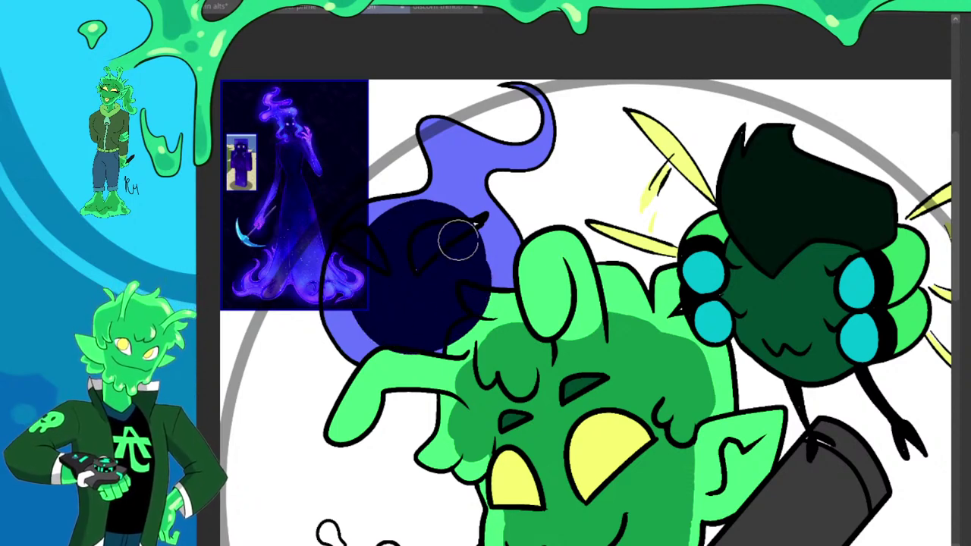
pyautogui.hotkey('ctrl', 'z')
pyautogui.hotkey('ctrl', 'z')
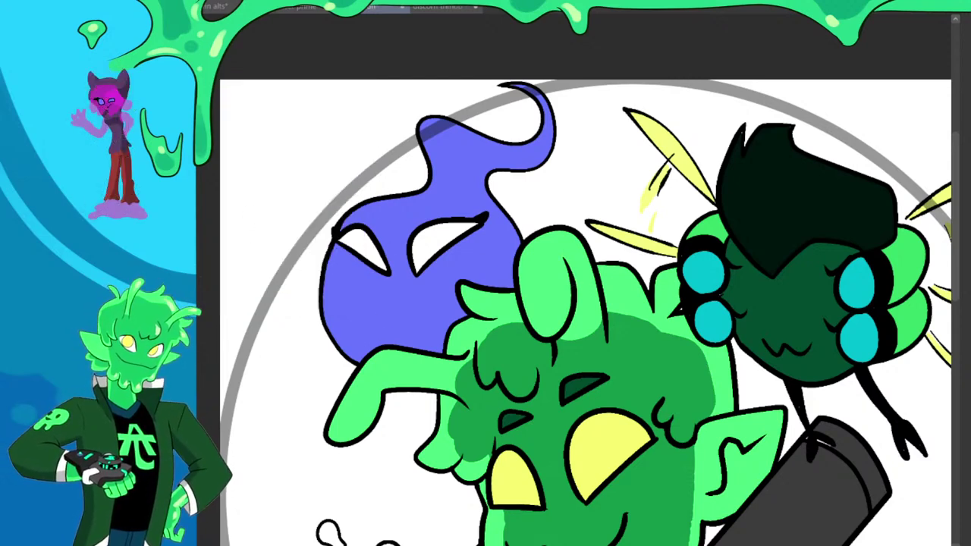
# Draw an inner contour with a peak rising into the ghost's flame, and fill the enclosed face area with dark navy
pyautogui.moveTo(369, 352)
pyautogui.mouseDown()
pyautogui.moveTo(341, 311)
pyautogui.moveTo(345, 253)
pyautogui.moveTo(374, 225)
pyautogui.moveTo(431, 199)
pyautogui.mouseUp()
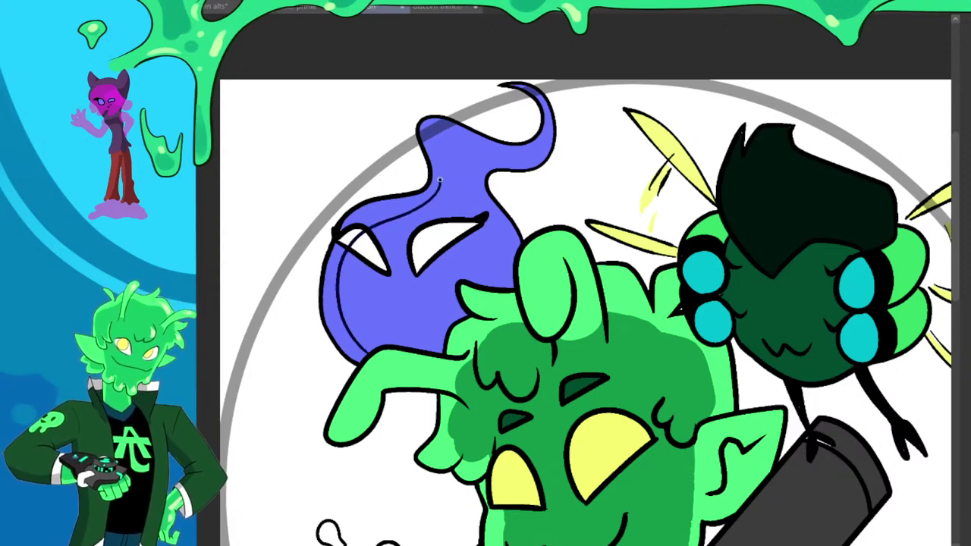
pyautogui.moveTo(472, 197)
pyautogui.mouseDown()
pyautogui.moveTo(498, 225)
pyautogui.moveTo(510, 278)
pyautogui.mouseUp()
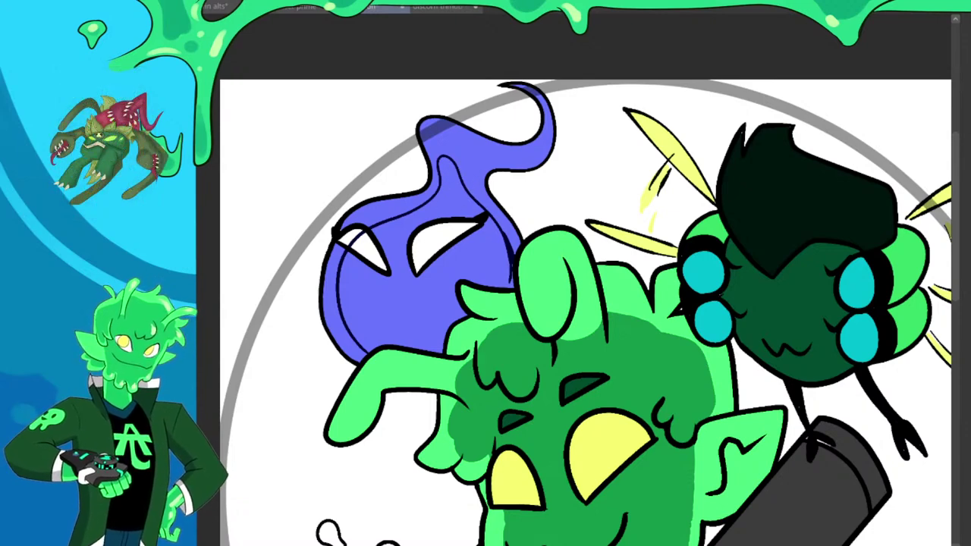
pyautogui.click(427, 293)
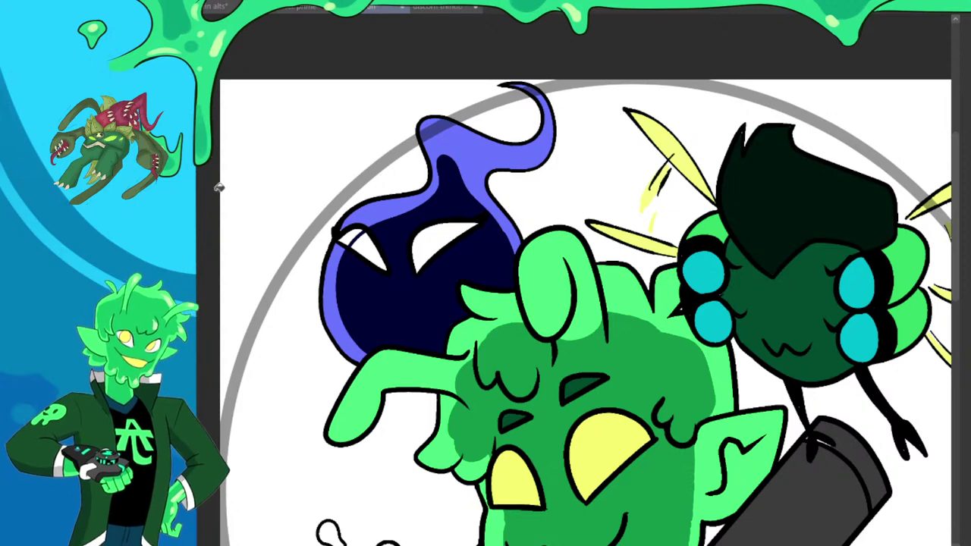
# Fill both of the ghost's slanted eyes with pale lavender, including the small sections split off by stray lines
pyautogui.click(369, 242)
pyautogui.click(360, 236)
pyautogui.hotkey('ctrl', 'z')
pyautogui.click(354, 237)
pyautogui.click(418, 234)
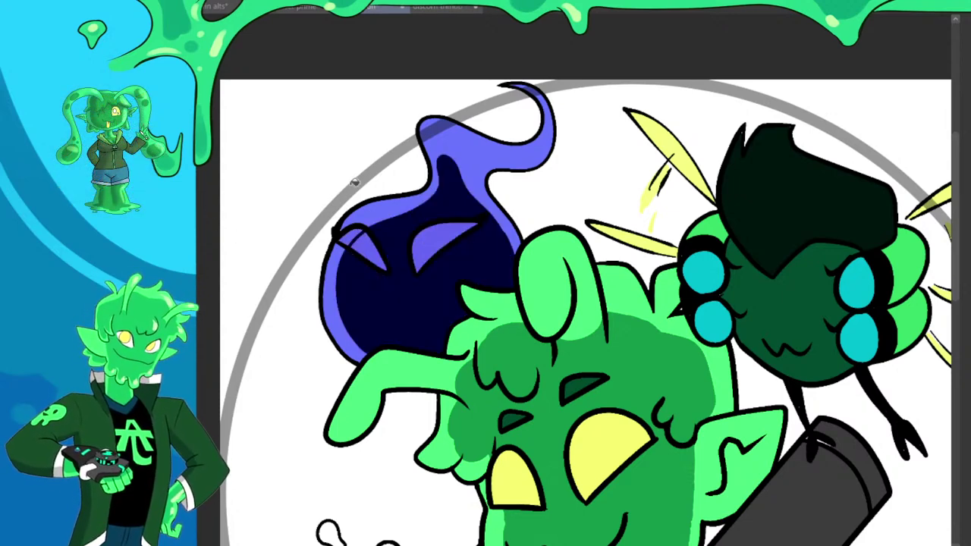
pyautogui.click(355, 236)
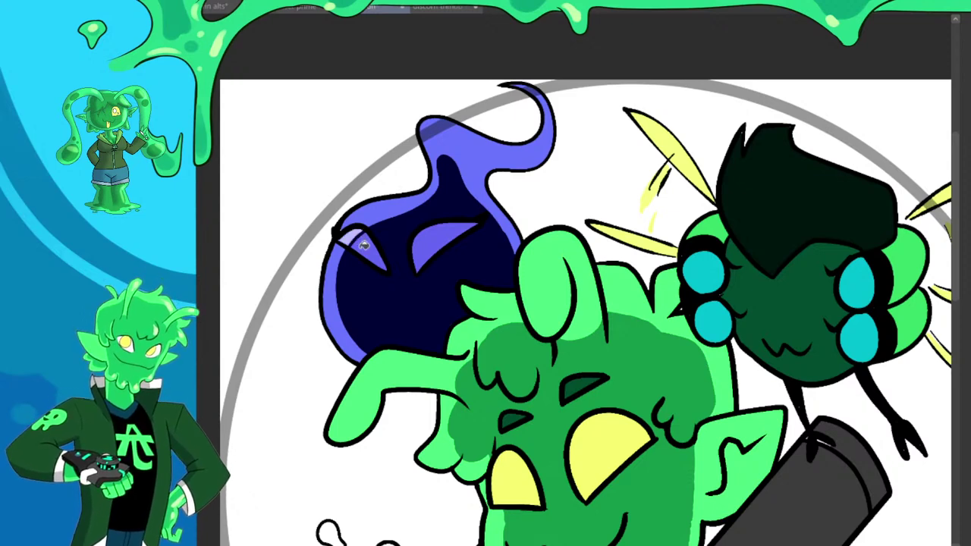
pyautogui.click(371, 245)
pyautogui.click(431, 238)
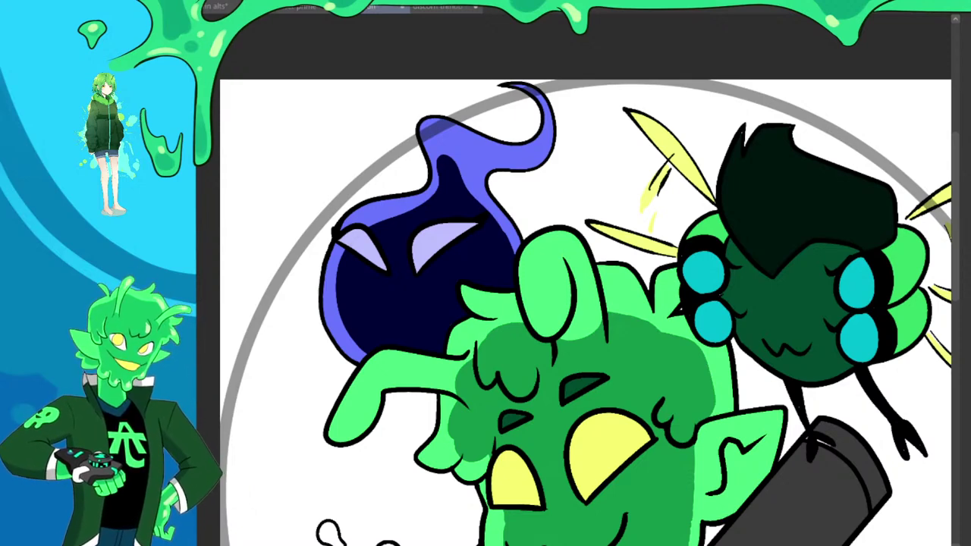
# Bring back the purple character reference to examine its glowing, star-speckled hair and dress, and remove it again
pyautogui.scroll(-4, 424, 241)
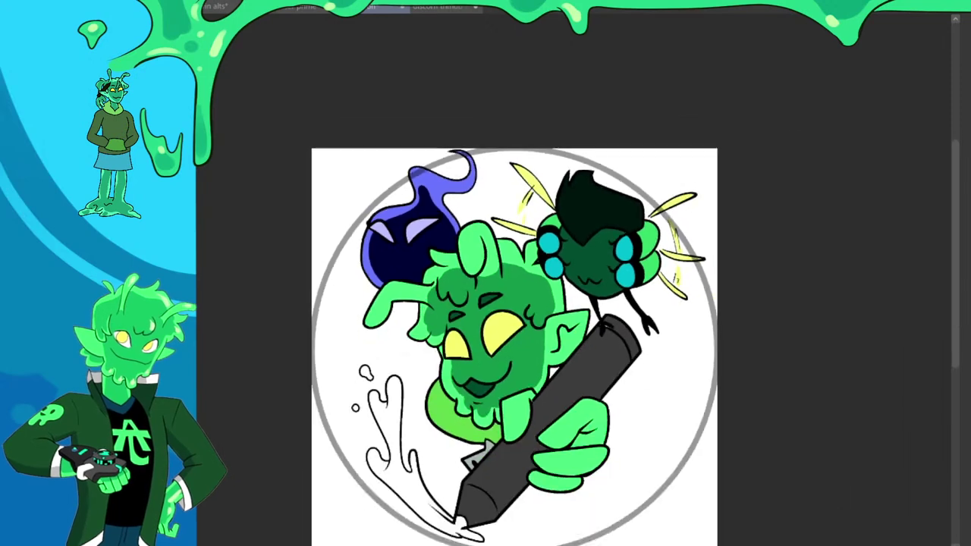
pyautogui.scroll(3, 424, 241)
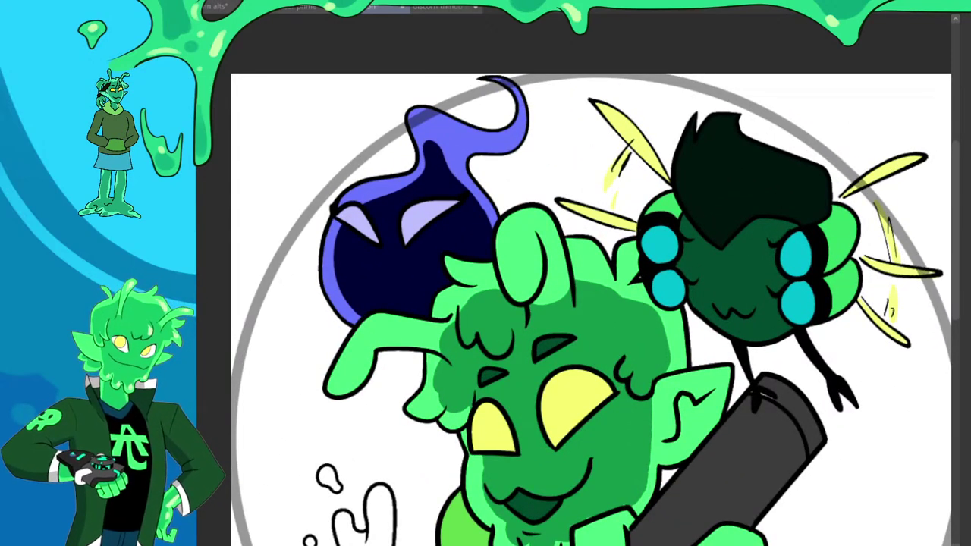
pyautogui.hotkey('ctrl', 'v')
pyautogui.scroll(3, 266, 87)
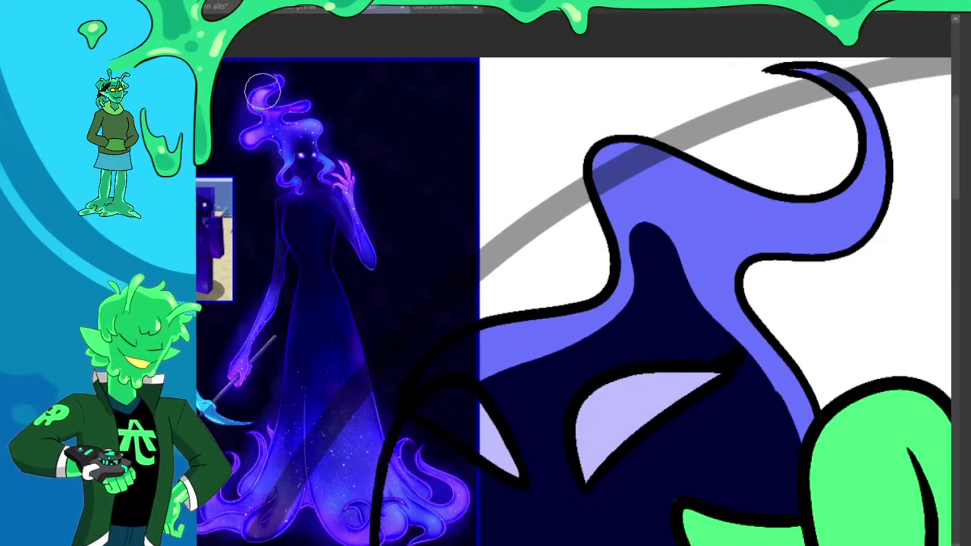
pyautogui.scroll(-4, 266, 87)
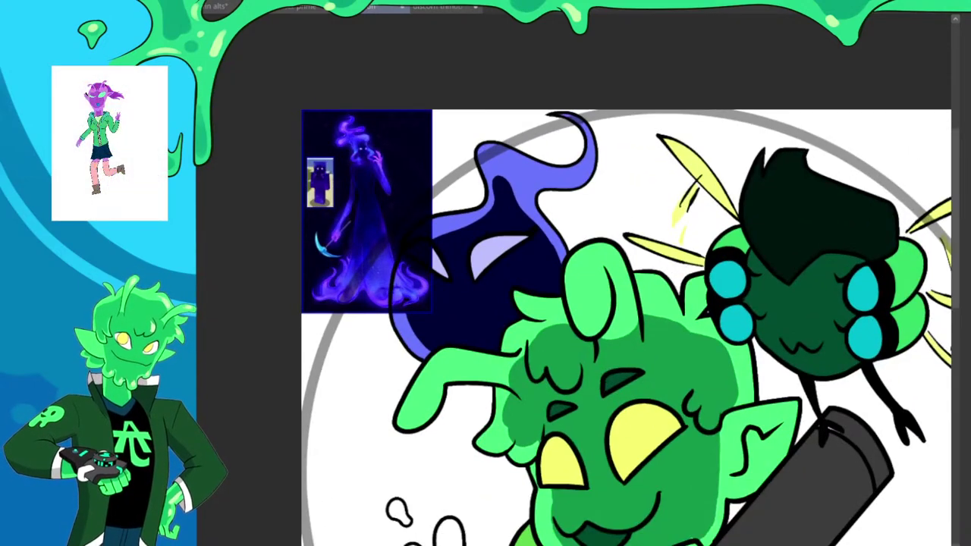
pyautogui.hotkey('ctrl', 'z')
# Stamp pale four-pointed sparkles of varying sizes across the ghost's navy face and periwinkle flame
pyautogui.moveTo(629, 277); pyautogui.dragTo(592, 283)
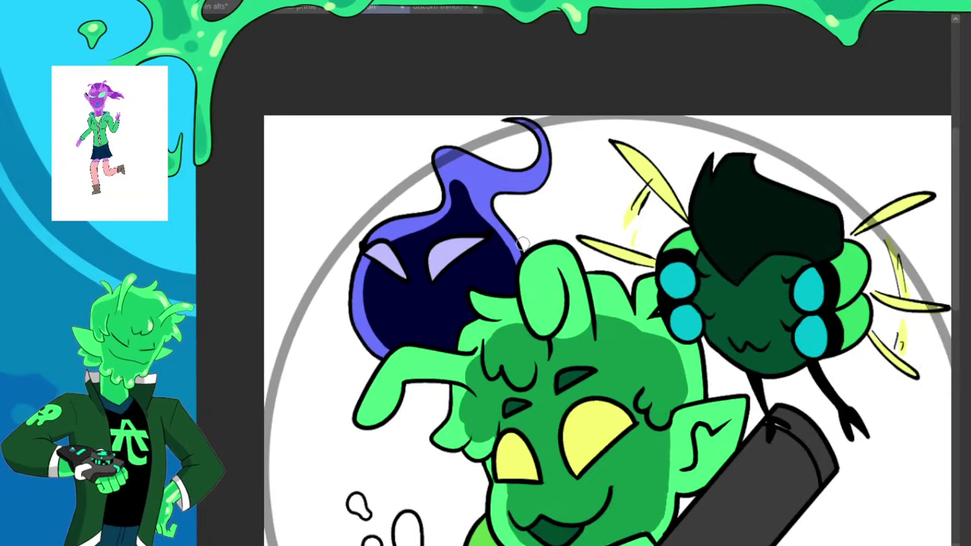
pyautogui.scroll(1, 592, 283)
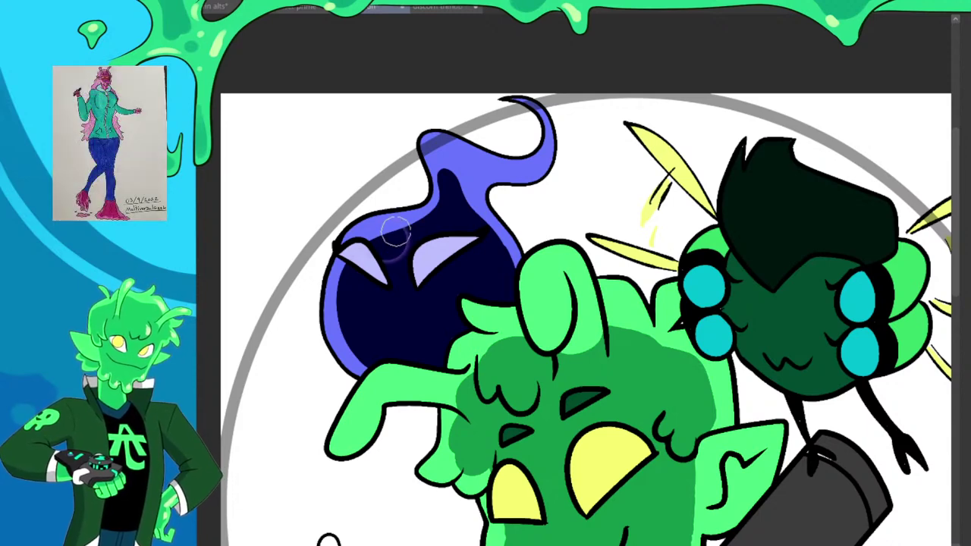
pyautogui.scroll(1, 393, 254)
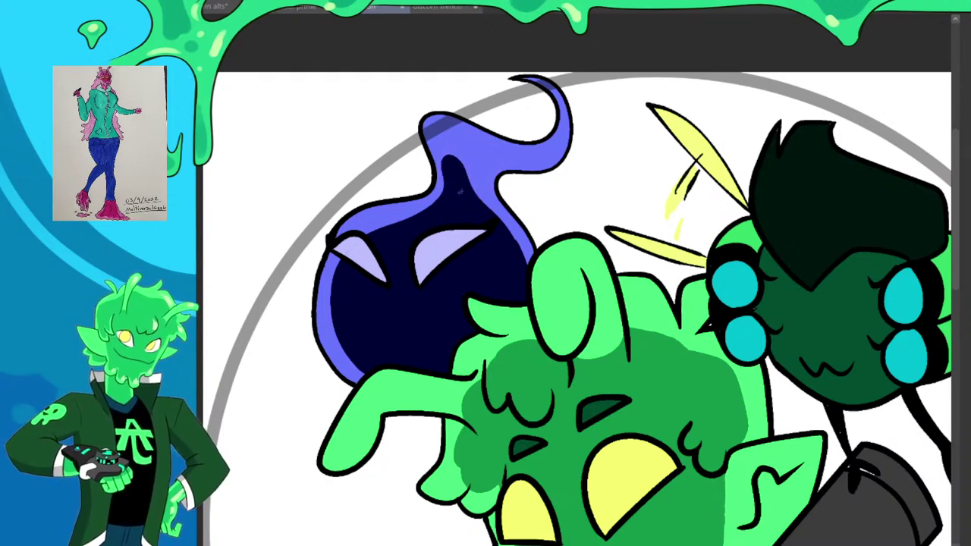
pyautogui.moveTo(462, 193); pyautogui.dragTo(454, 146)
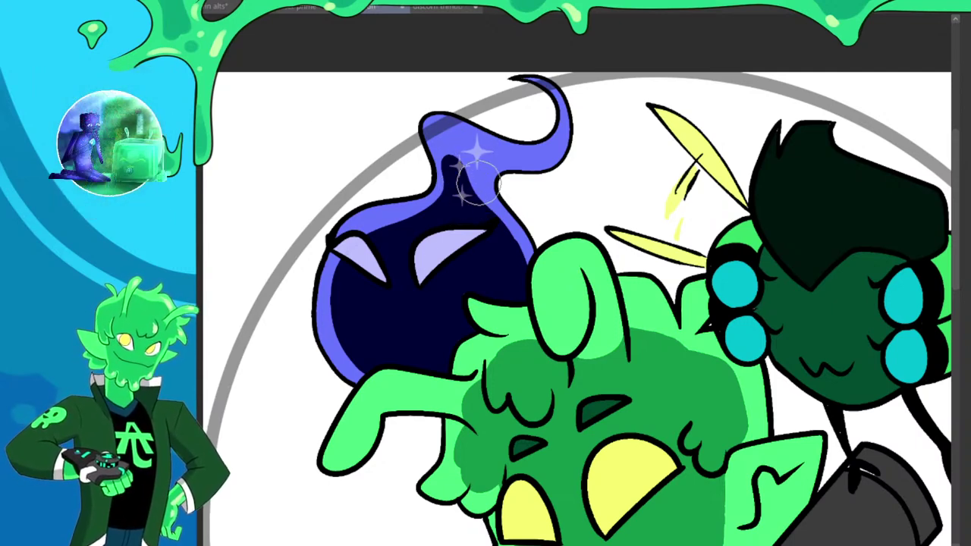
pyautogui.click(389, 221)
pyautogui.click(391, 300)
pyautogui.click(357, 307)
pyautogui.click(423, 336)
pyautogui.click(501, 274)
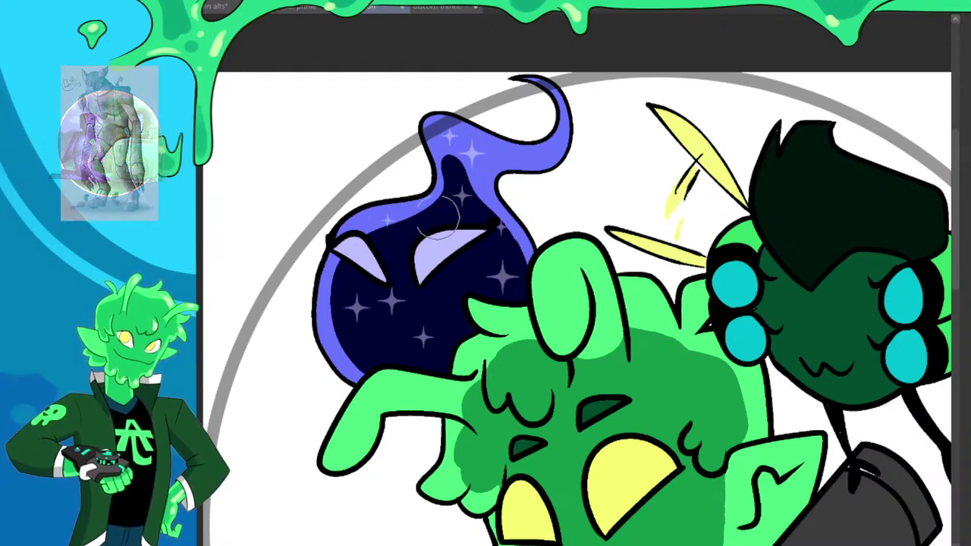